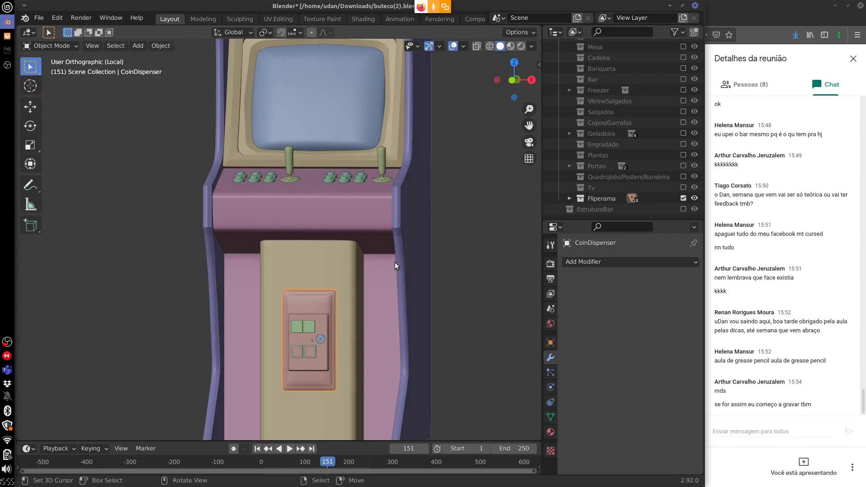
key("KP_1")
middle_click_drag(407, 267, 440, 257, "shift")
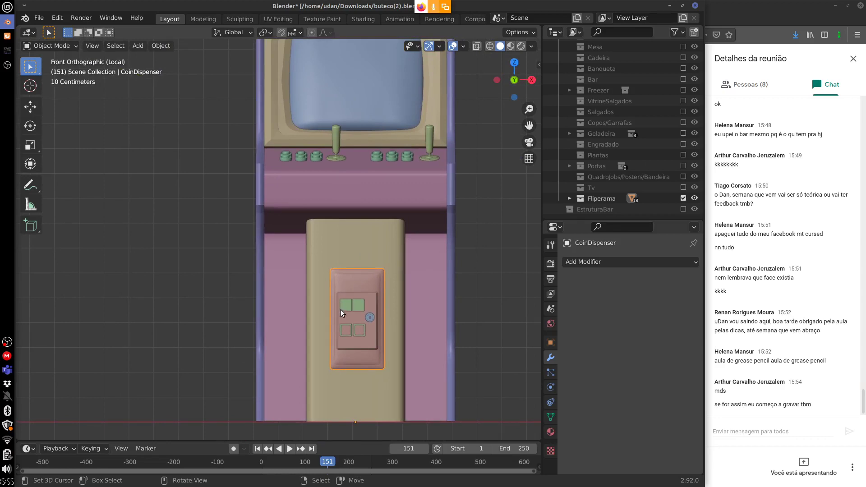
middle_click_drag(358, 302, 342, 246)
scroll(361, 288, "down", 1)
scroll(362, 288, "up", 2)
key("KP_1")
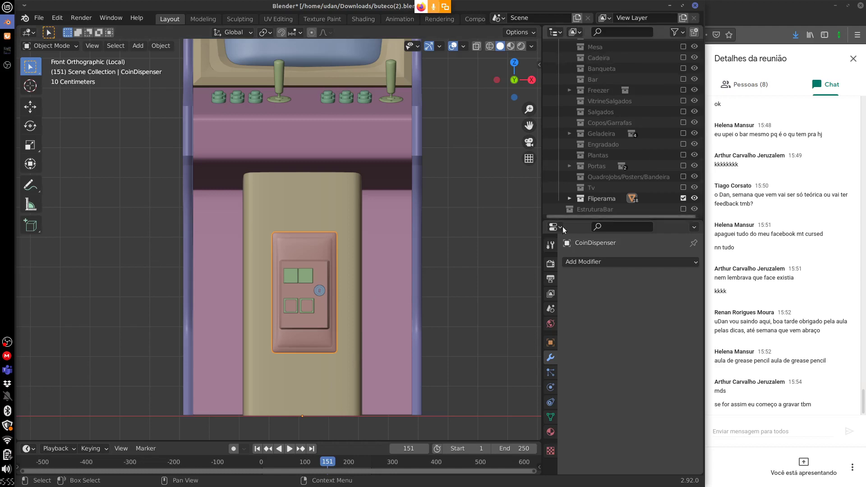
Enlarge the Outliner, move the Fliperama collection out of Objetos to the scene's top level and collapse Objetos.
left_click_drag(577, 220, 611, 352)
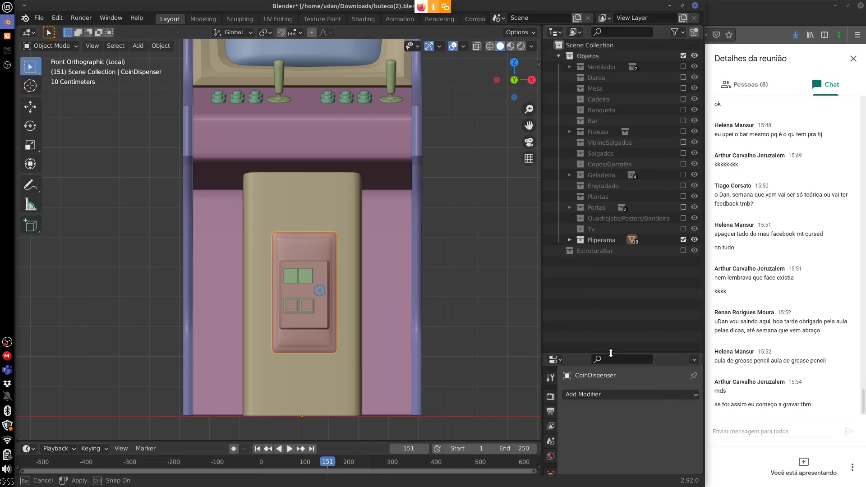
left_click(561, 56)
left_click(562, 56)
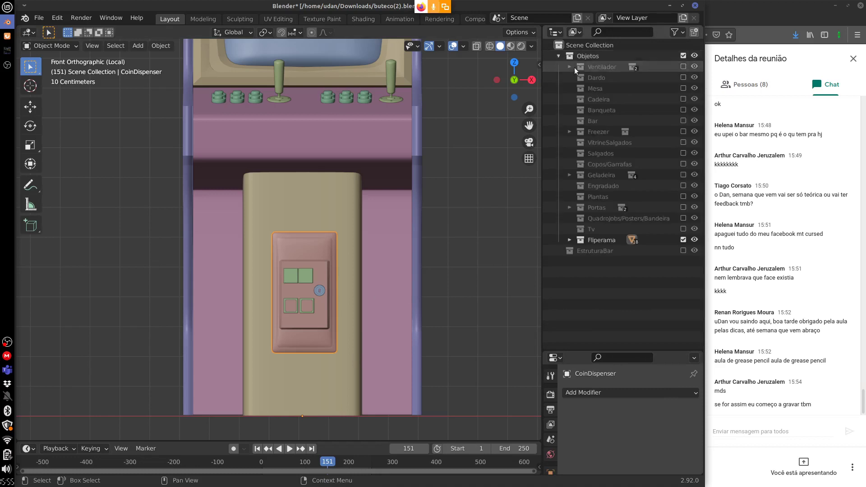
left_click_drag(581, 239, 576, 45)
left_click(559, 66)
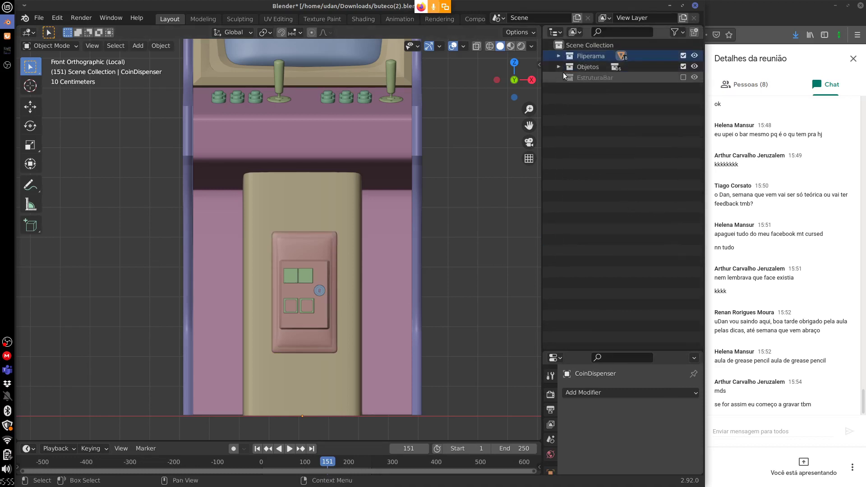
Create a new collection and move it out of Fliperama to the top level of the scene.
right_click(570, 128)
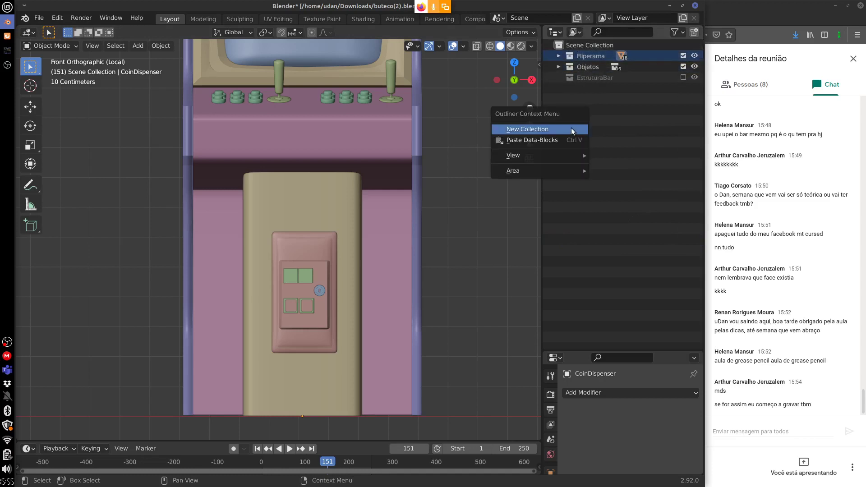
left_click(563, 56)
left_click(558, 56)
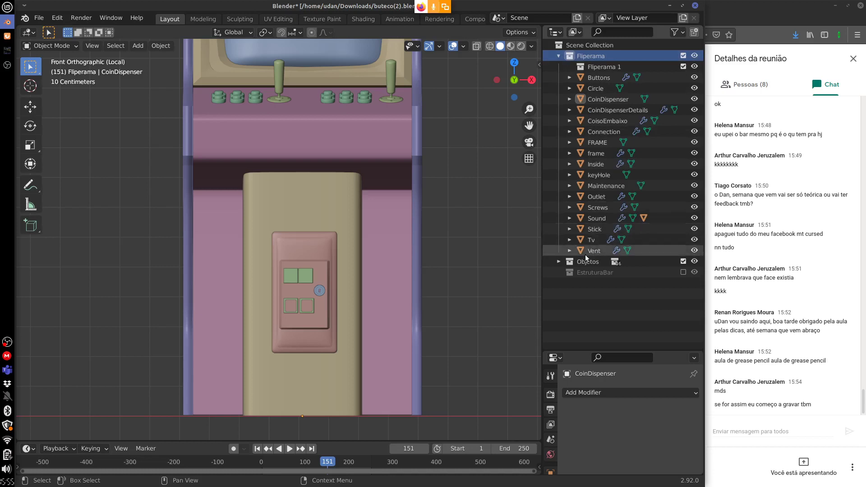
left_click_drag(582, 70, 578, 307)
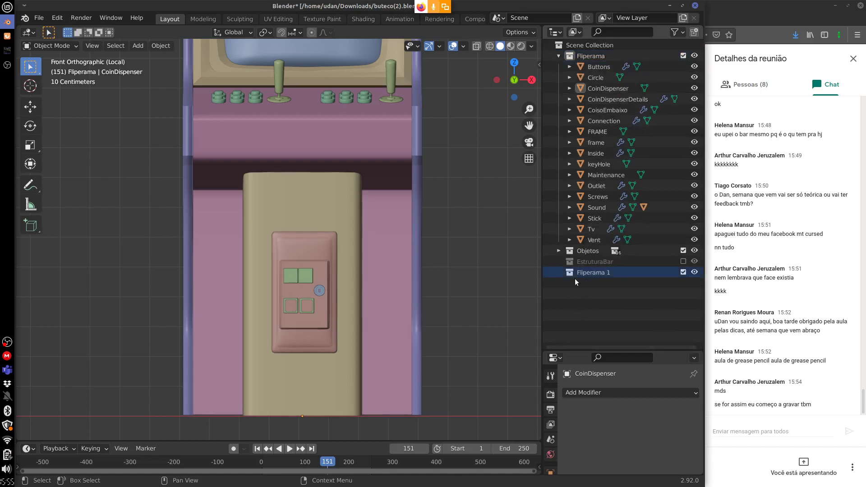
Place the new collection directly below the collapsed Fliperama collection and rename it Fliperama_LO.
left_click(559, 56)
left_click_drag(569, 88, 589, 64)
double_click(596, 66)
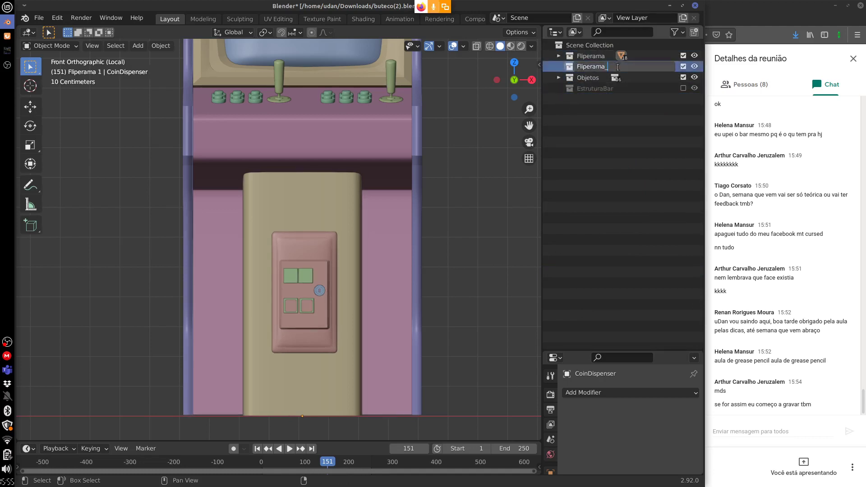
type("_LO")
key("Return")
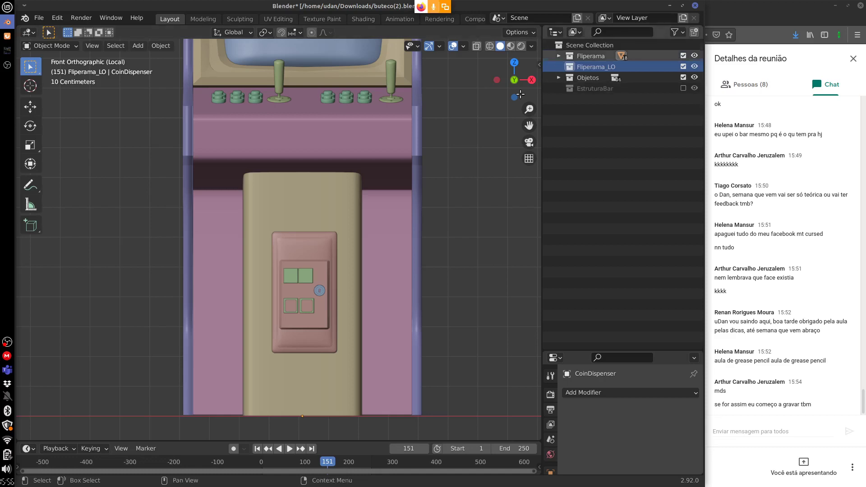
Add a 2 m mesh plane to the Fliperama_LO collection.
key("shift+a")
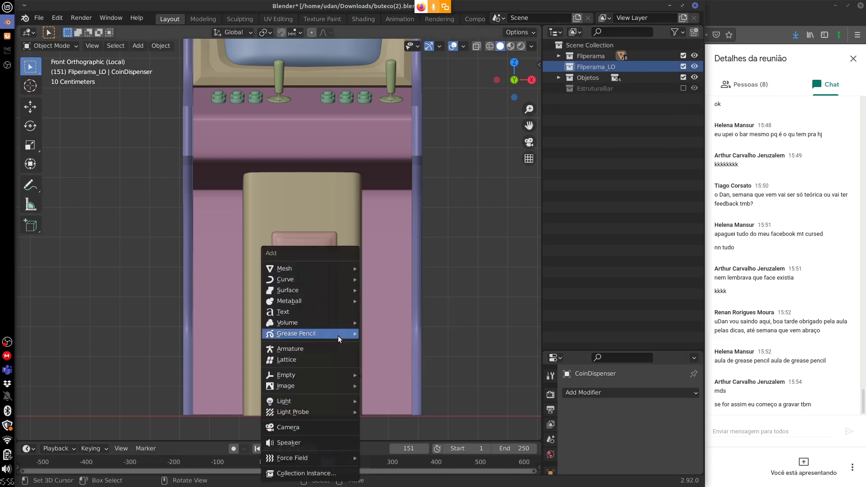
mouse_move(319, 268)
left_click(387, 268)
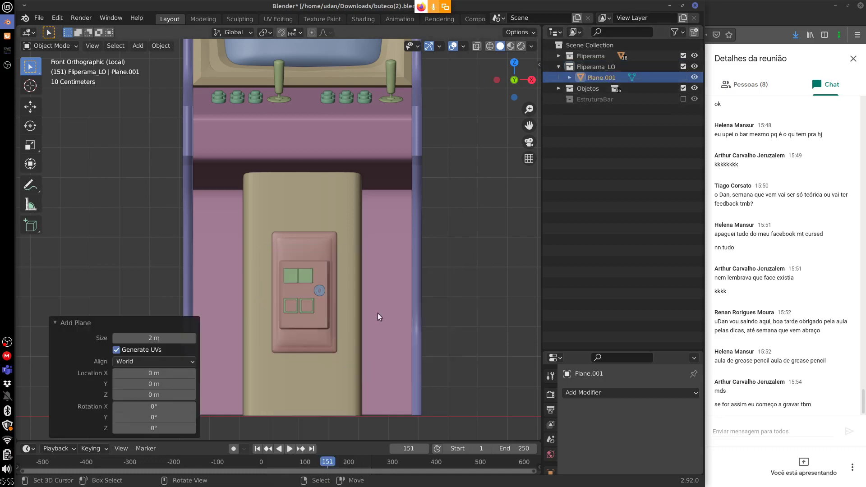
Move the plane along the X axis so it is centred under the arcade cabinet.
middle_click_drag(400, 329, 408, 224, "shift")
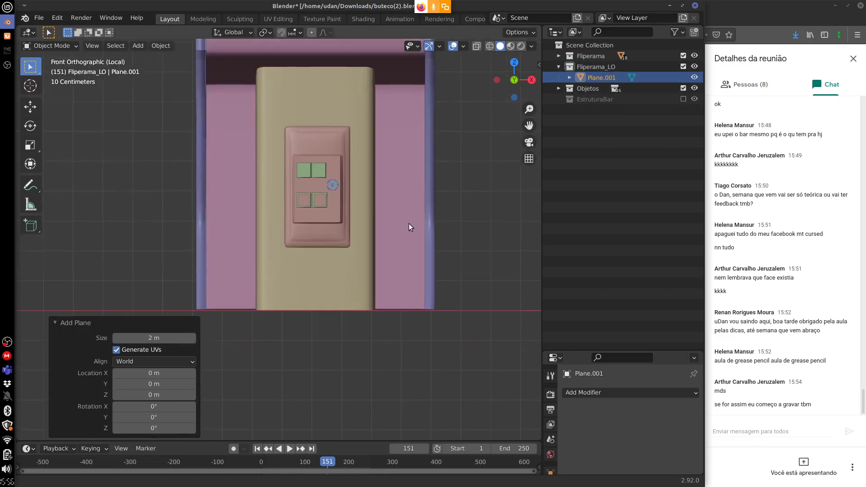
key("KP_3")
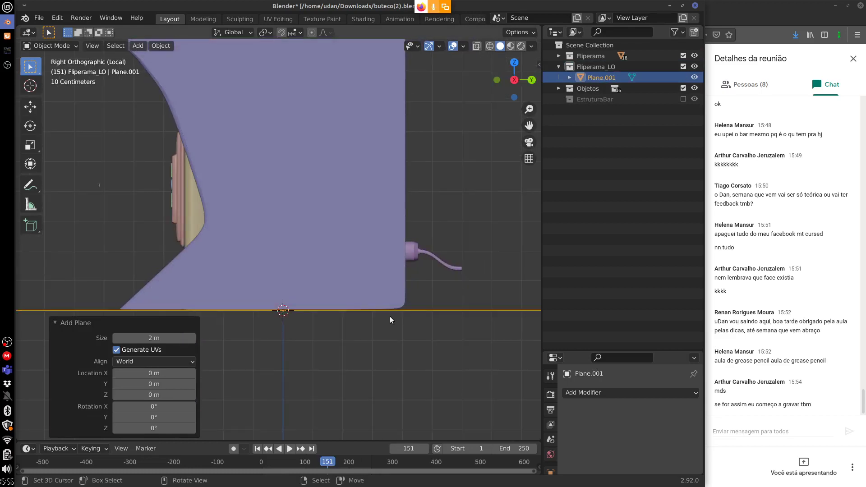
middle_click_drag(383, 321, 459, 299, "shift")
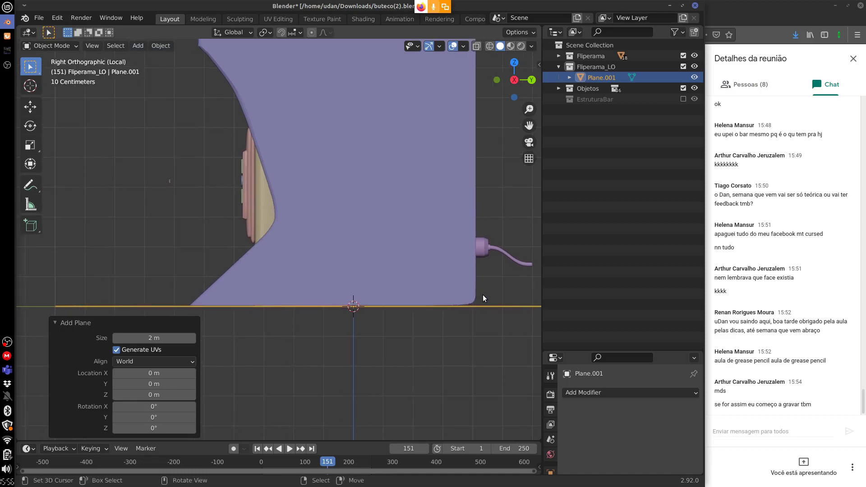
key("Tab")
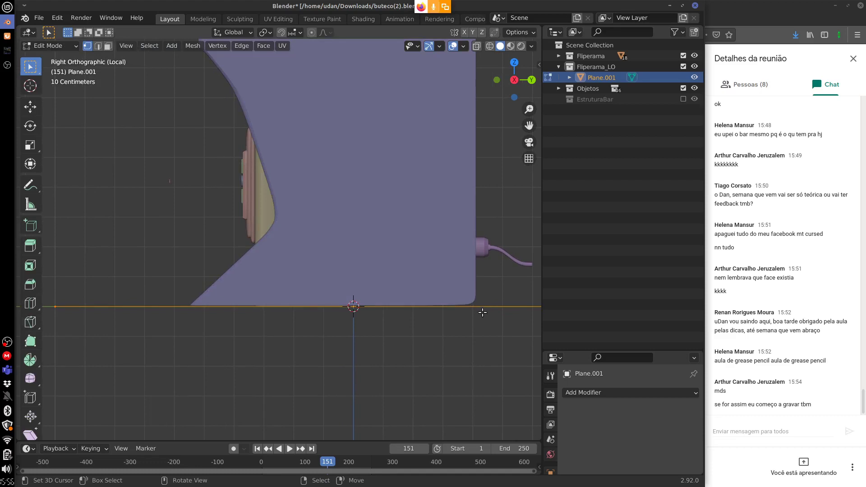
key("alt+a")
middle_click_drag(459, 307, 406, 345)
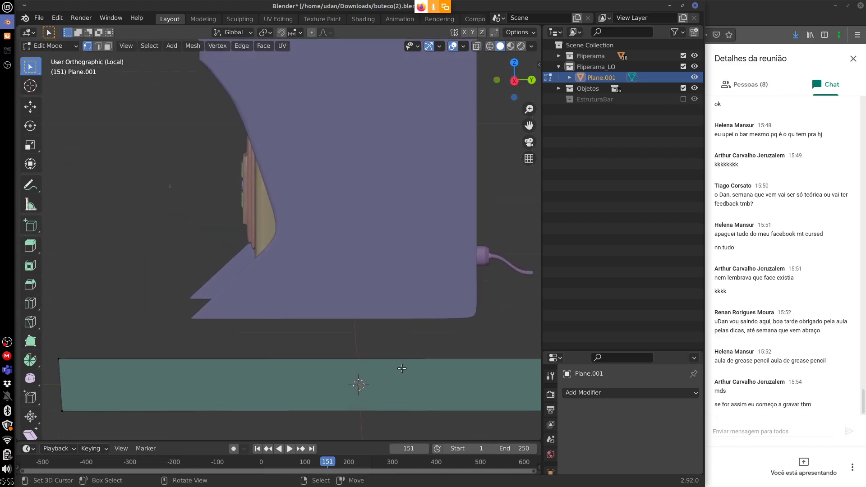
key("Tab")
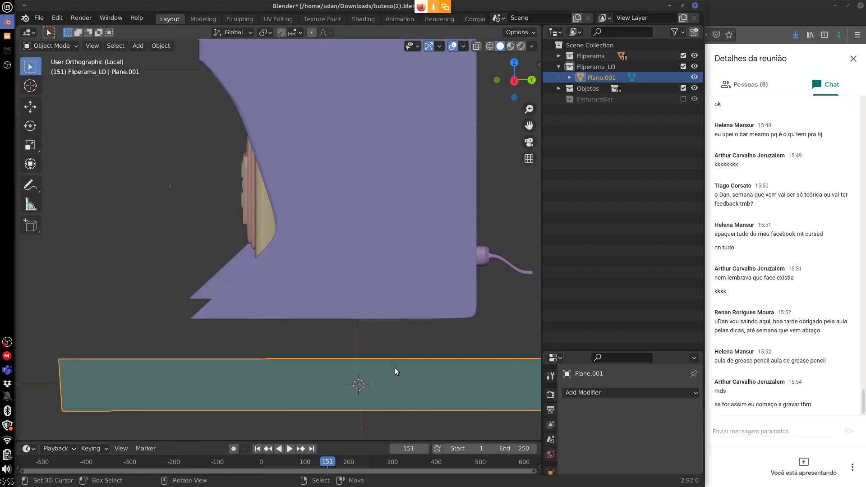
key("KP_1")
middle_click_drag(426, 315, 301, 327, "shift")
scroll(411, 298, "down", 5)
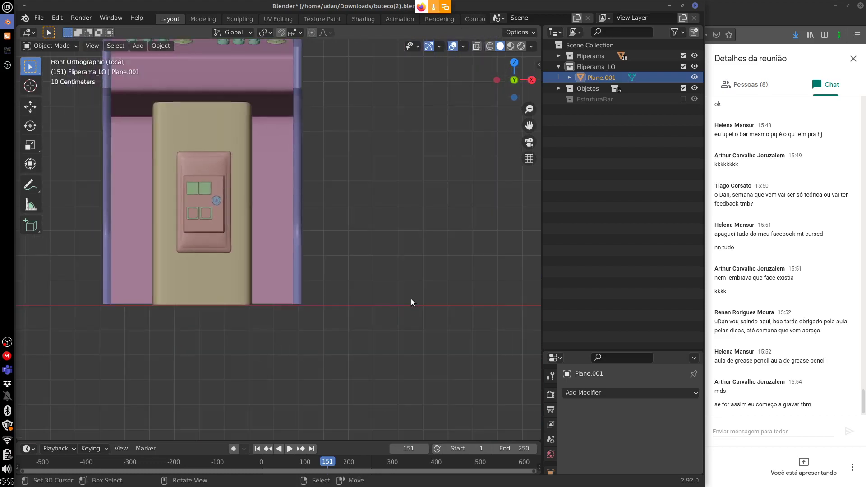
middle_click_drag(456, 269, 409, 285, "shift")
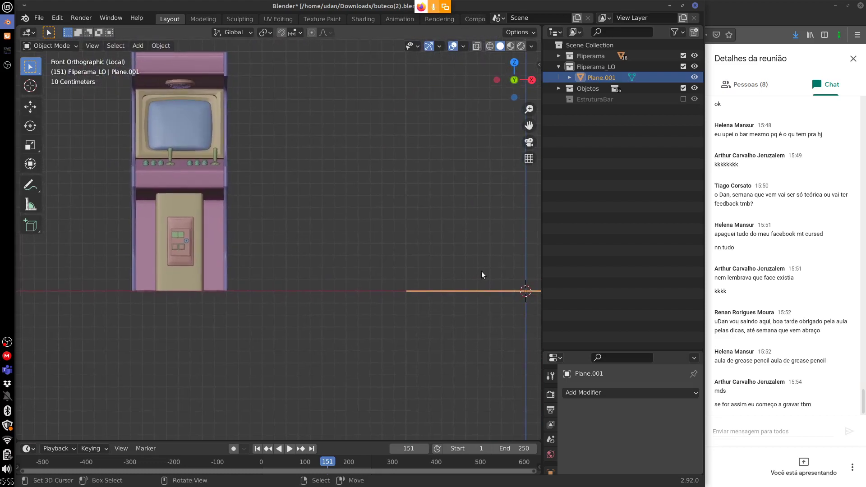
key("g")
key("x")
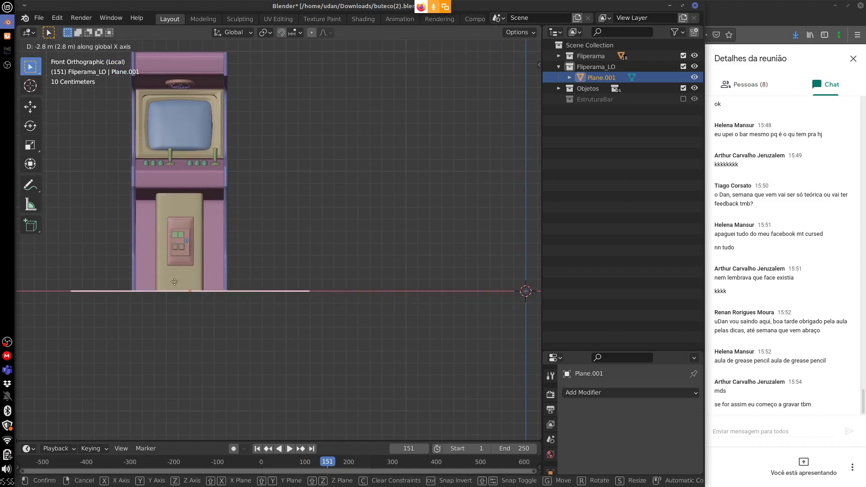
left_click(160, 286)
In Edit Mode, rotate the plane -90° in side view to stand upright and move it -0.5 m in Y and 0.9 m in Z.
middle_click_drag(170, 280, 352, 286)
key("Tab")
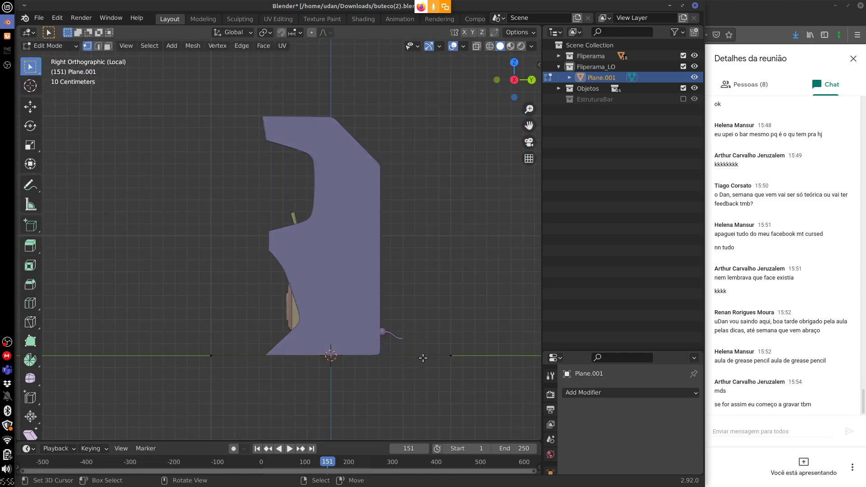
key("q")
key("Escape")
key("r")
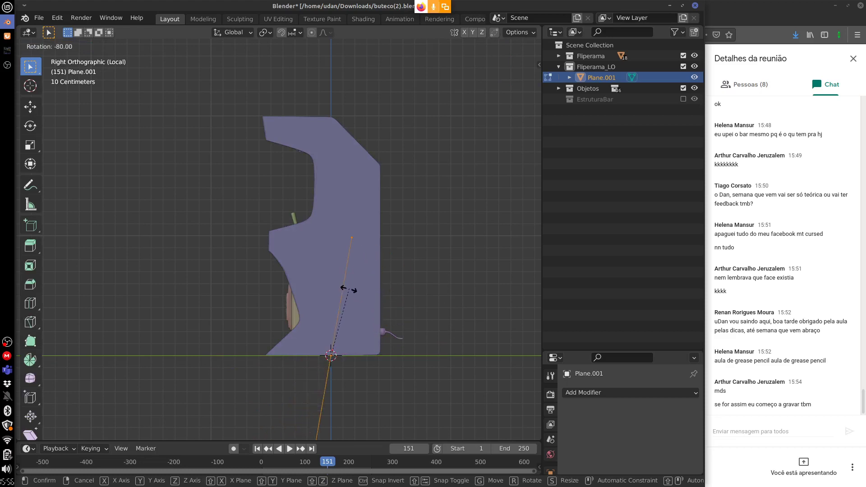
left_click(339, 295)
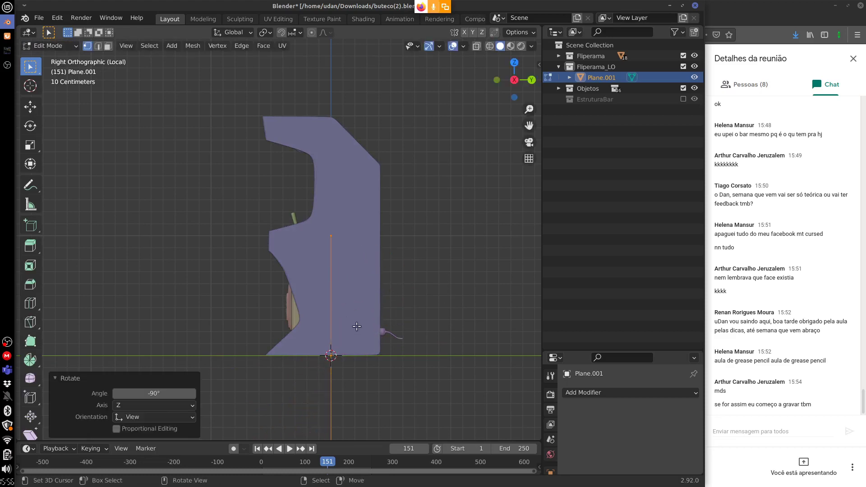
key("g")
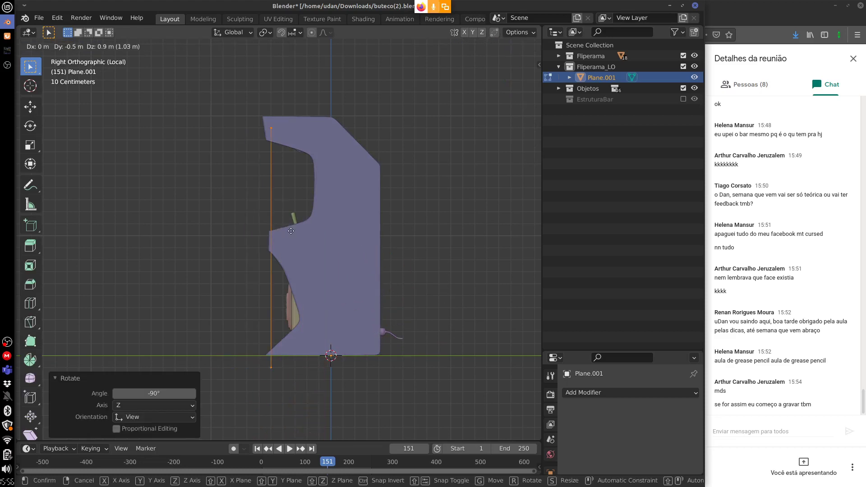
left_click(291, 231)
Scale the whole plane geometry down uniformly by 0.1 and again by about 0.73 in front of the cabinet's control panel.
key("KP_1")
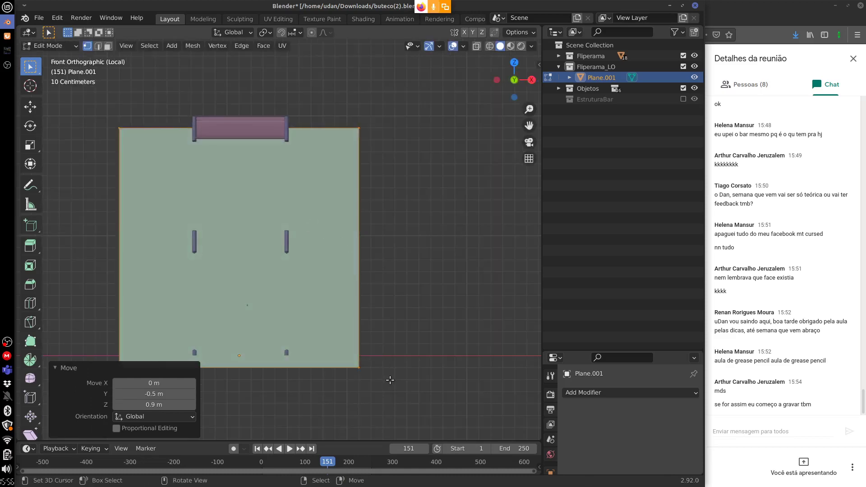
key("a")
key("s")
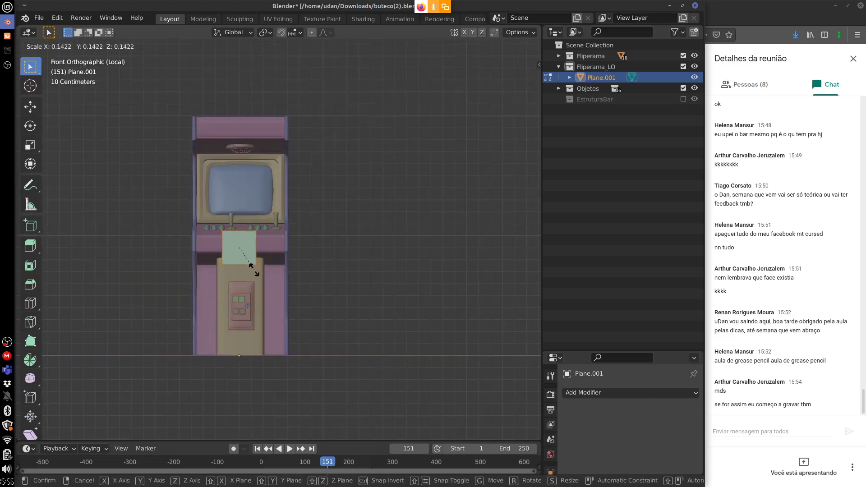
left_click(244, 257)
middle_click_drag(245, 257, 296, 254, "shift")
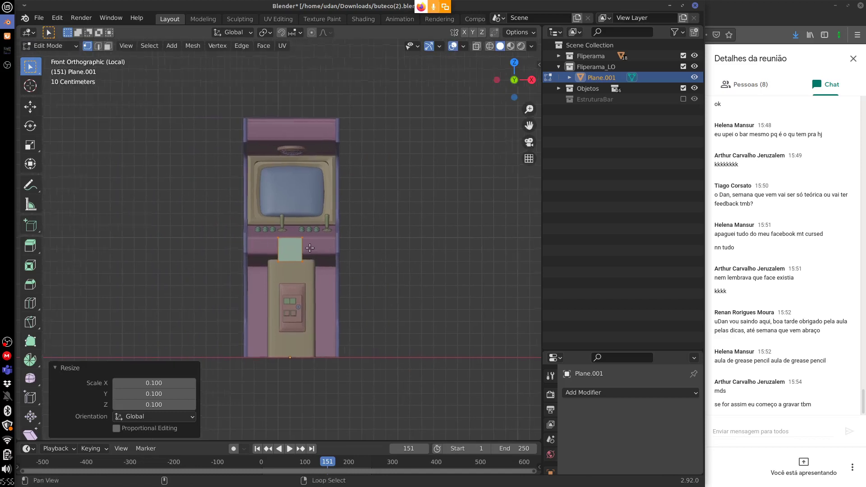
scroll(320, 252, "up", 1)
scroll(322, 259, "up", 9)
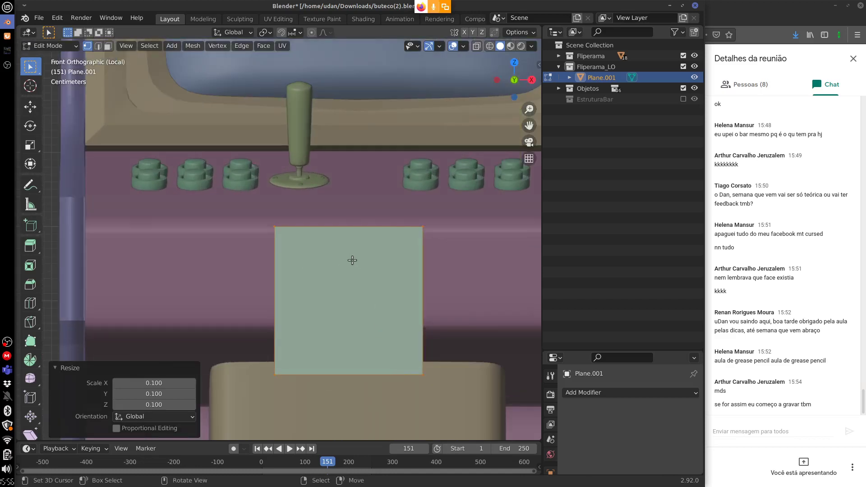
left_click_drag(371, 259, 275, 181, "alt+shift")
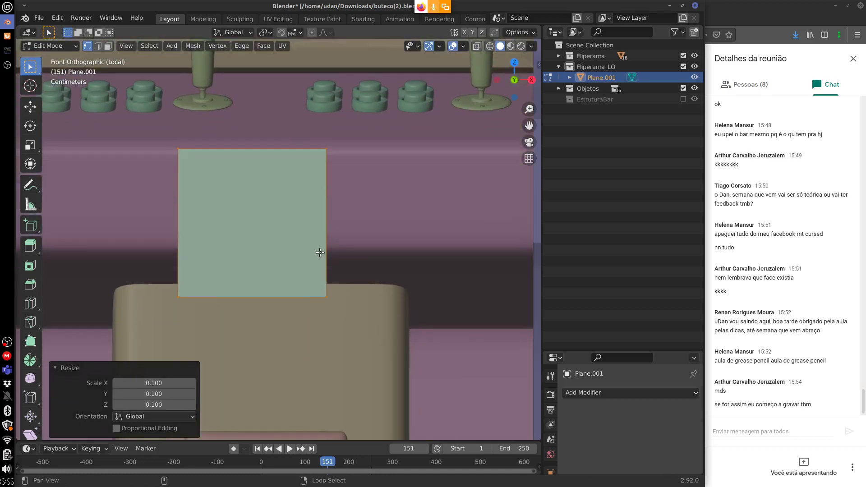
middle_click_drag(334, 295, 351, 299, "shift")
key("s")
left_click(322, 291)
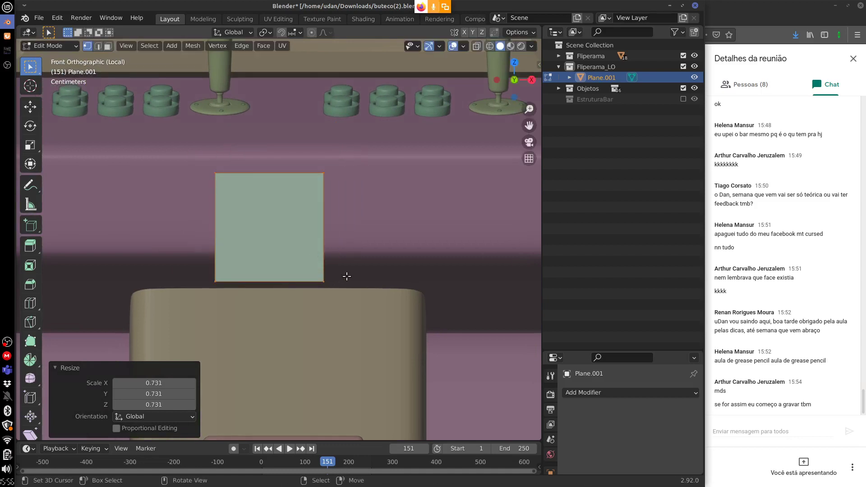
Add an X-axis Mirror modifier to the plane and move its geometry about 0.067 m in X and 0.025 m in Z.
scroll(346, 282, "down", 7)
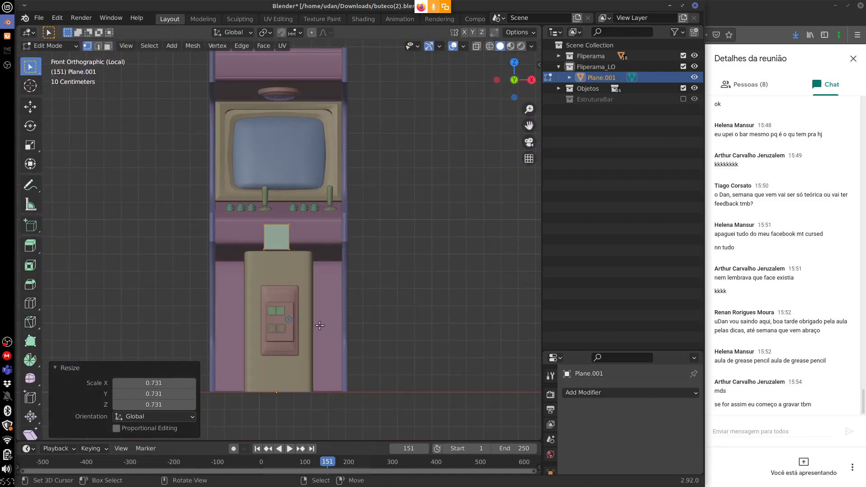
middle_click_drag(320, 325, 344, 277, "shift")
left_click(575, 393)
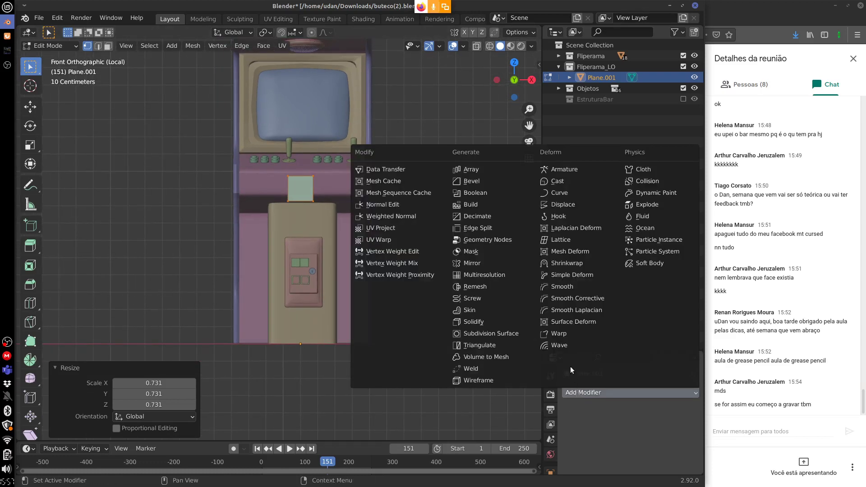
left_click(485, 264)
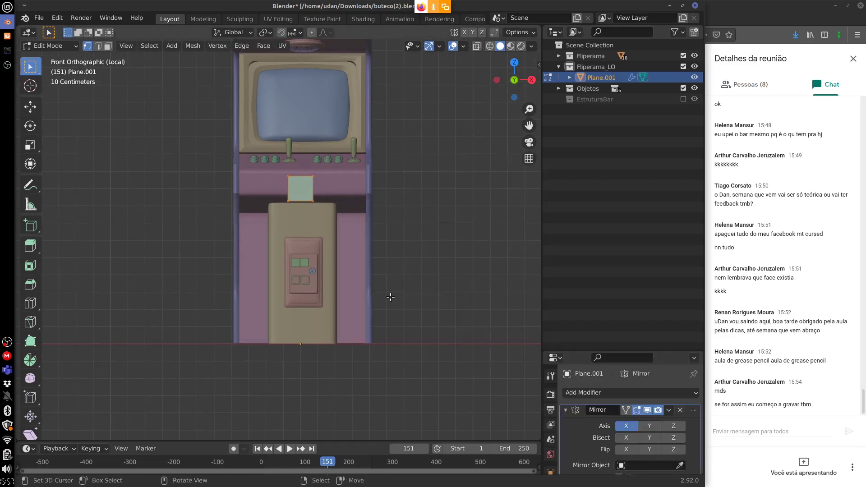
key("g")
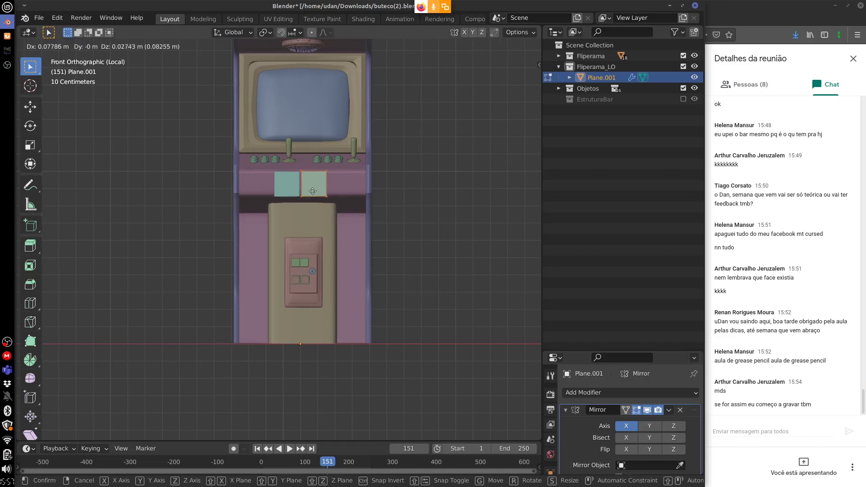
left_click(296, 195)
Select the plane's two upper vertices and try moving them freely.
scroll(316, 187, "up", 2)
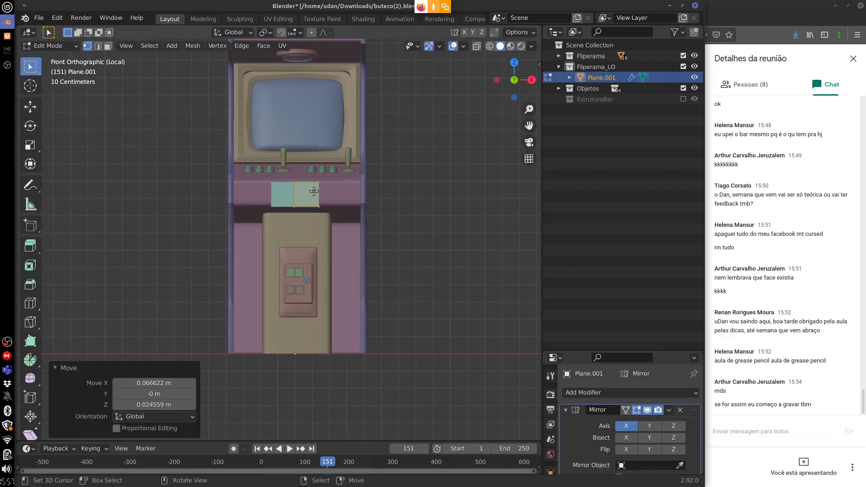
scroll(319, 187, "up", 3)
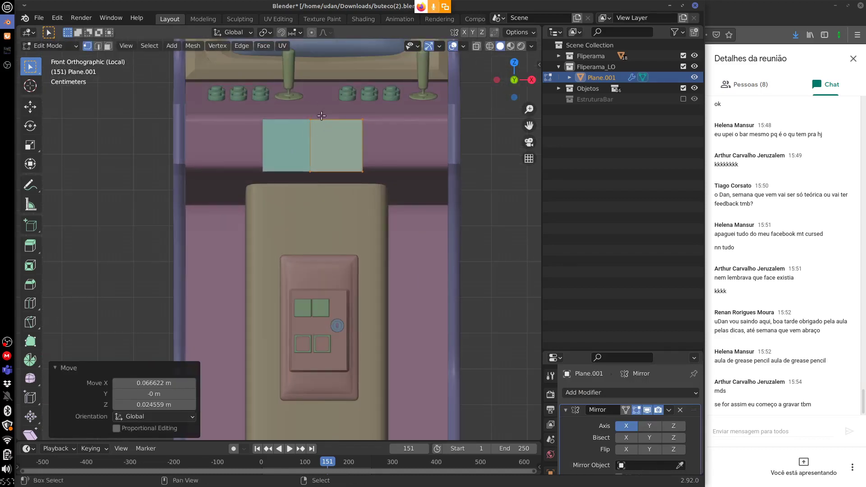
middle_click_drag(324, 136, 332, 190, "shift")
scroll(345, 189, "up", 1)
scroll(345, 187, "up", 2)
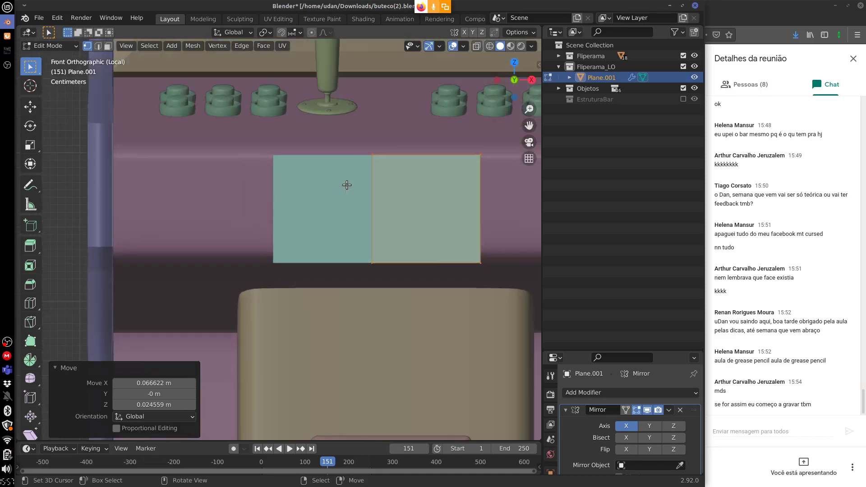
scroll(415, 191, "up", 2)
mouse_move(399, 195)
middle_mouse_down("shift")
mouse_move(334, 212)
mouse_move(379, 186)
mouse_move(284, 223)
mouse_move(267, 258)
mouse_move(277, 214)
mouse_move(306, 248)
mouse_move(354, 163)
mouse_move(379, 192)
mouse_move(392, 180)
middle_mouse_up("shift")
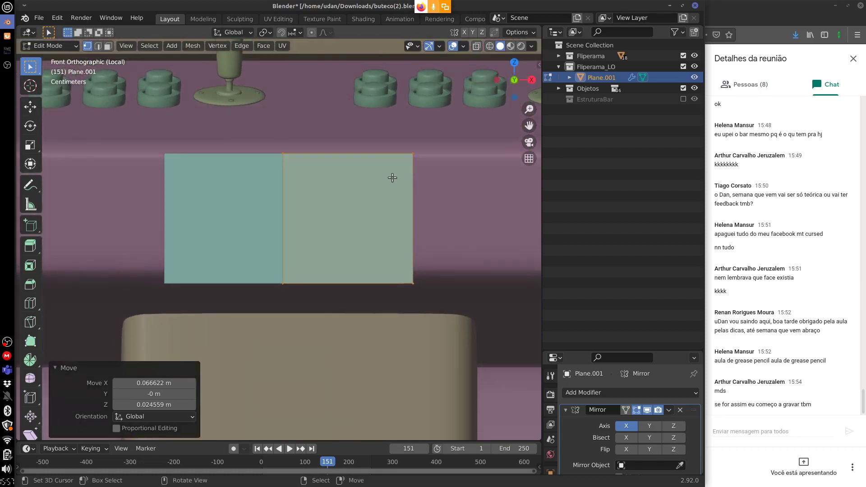
left_click(400, 152)
left_click(299, 159, "shift")
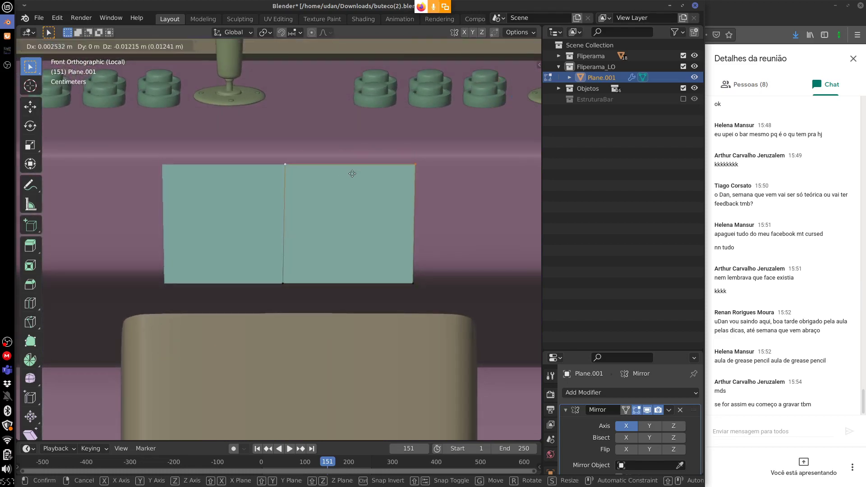
key("g")
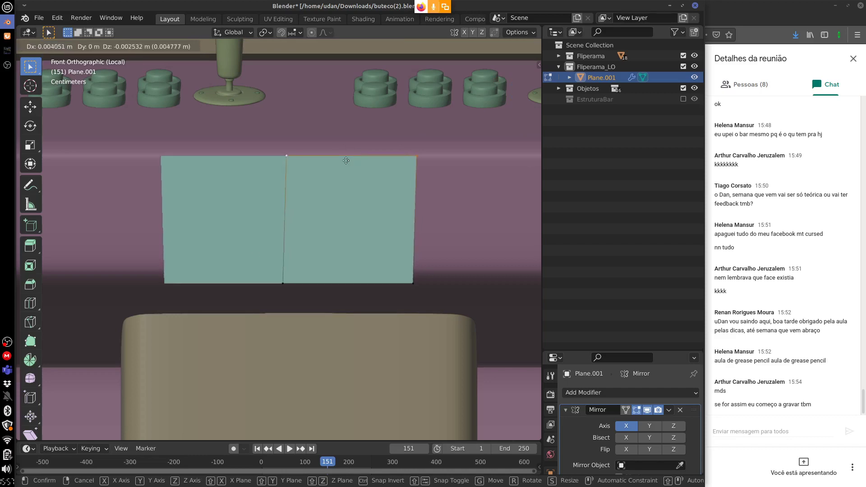
key("Escape")
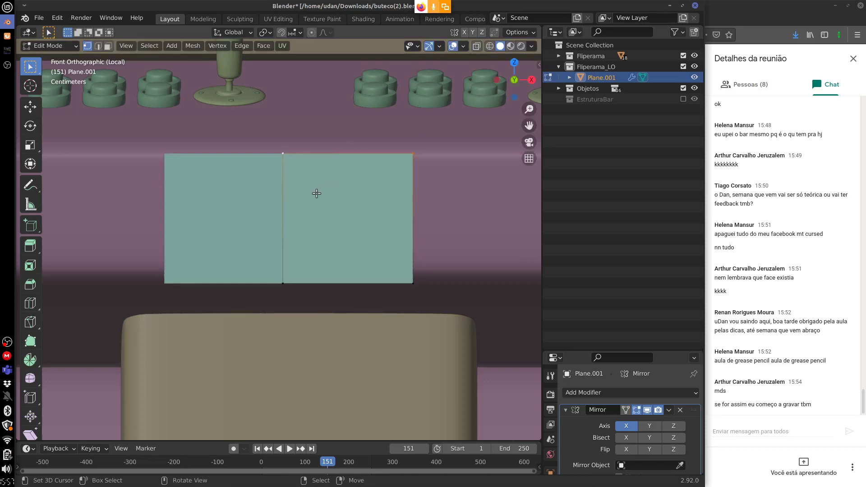
Turn on snapping to Face and disable Project onto Self.
left_click(293, 34)
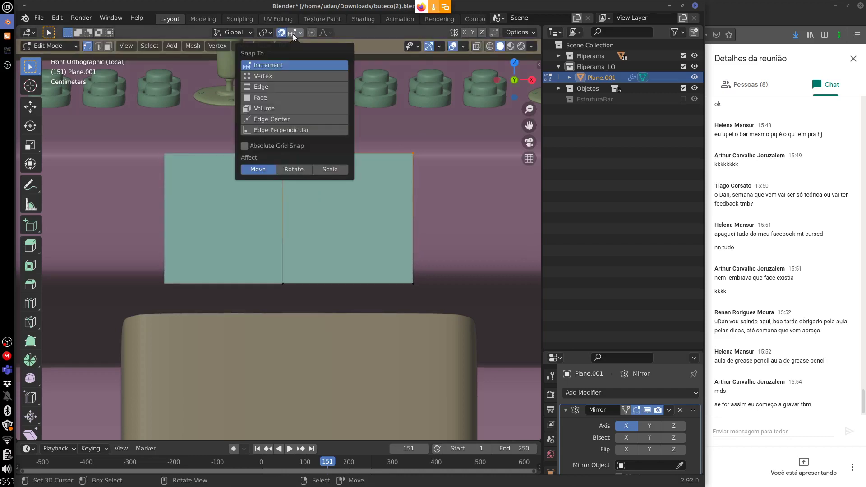
left_click(288, 96)
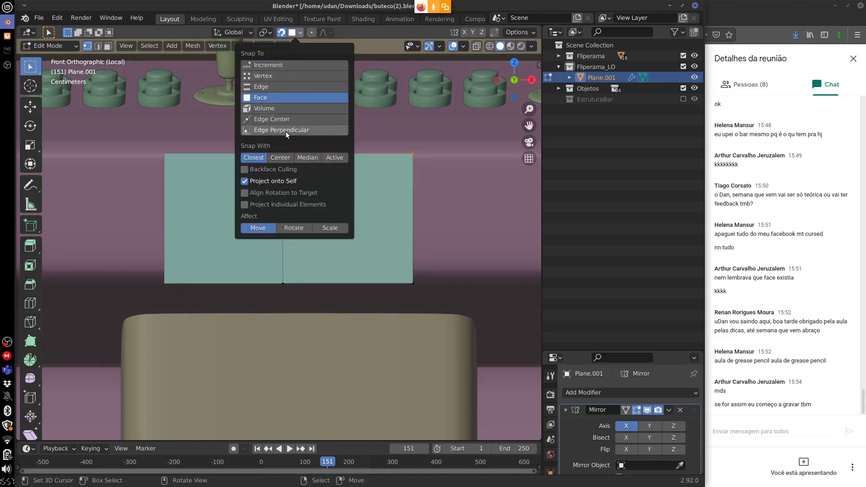
left_click(245, 182)
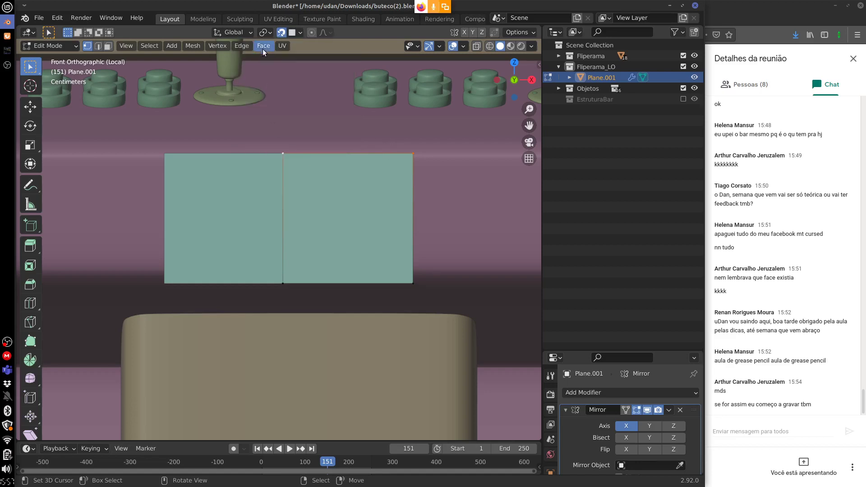
left_click(292, 32)
Move the upper edge down about 0.006 m, snapping it onto the cabinet's front surface.
key("g")
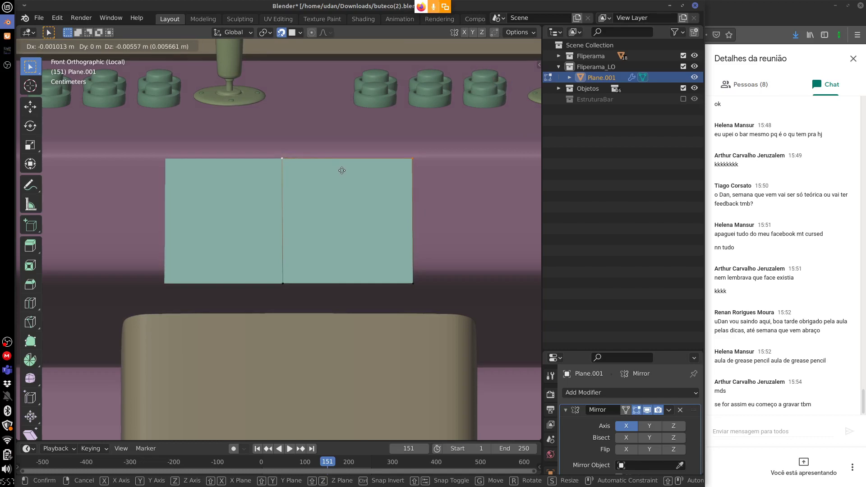
left_click(341, 170)
middle_click_drag(341, 171, 392, 233)
Select the two lower vertices and move them up about 0.018 m along Z, snapped to the cabinet's front face.
left_click(413, 285)
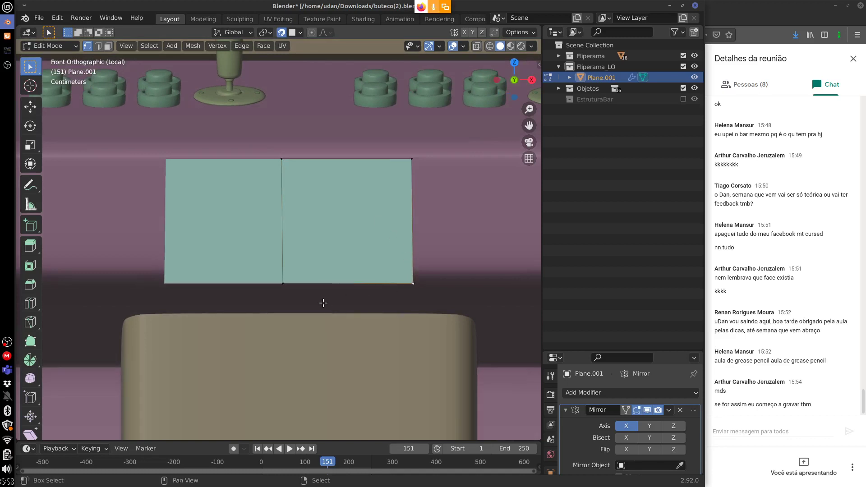
key("g")
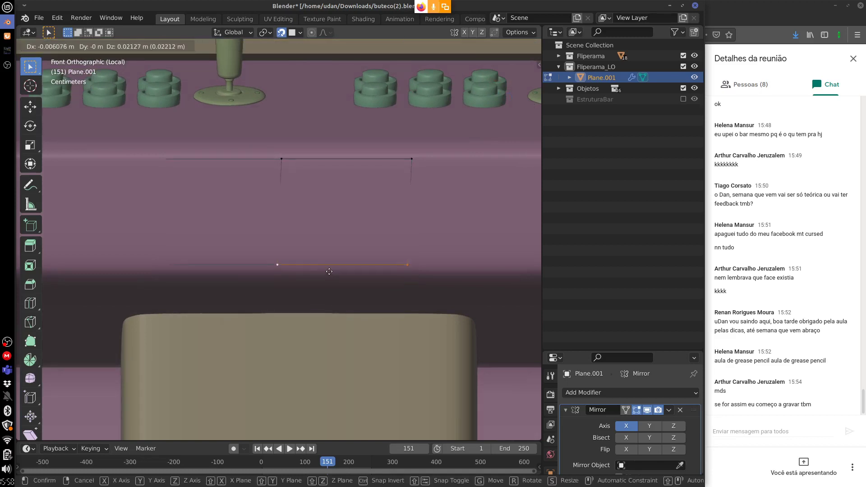
key("z")
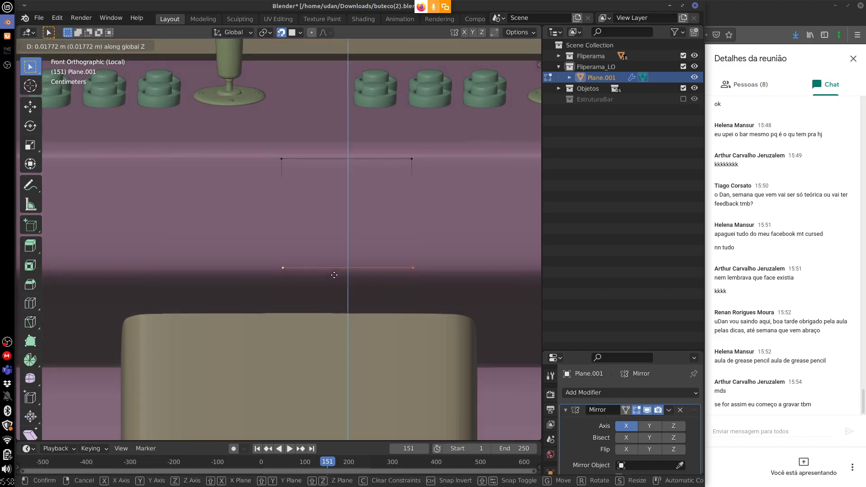
left_click(334, 277)
Select the two outer vertices and move them about 0.24 m along X to the cabinet's side panel.
middle_click_drag(335, 277, 298, 182)
right_click(306, 179)
right_click(329, 280, "shift")
middle_click_drag(331, 280, 284, 234, "alt")
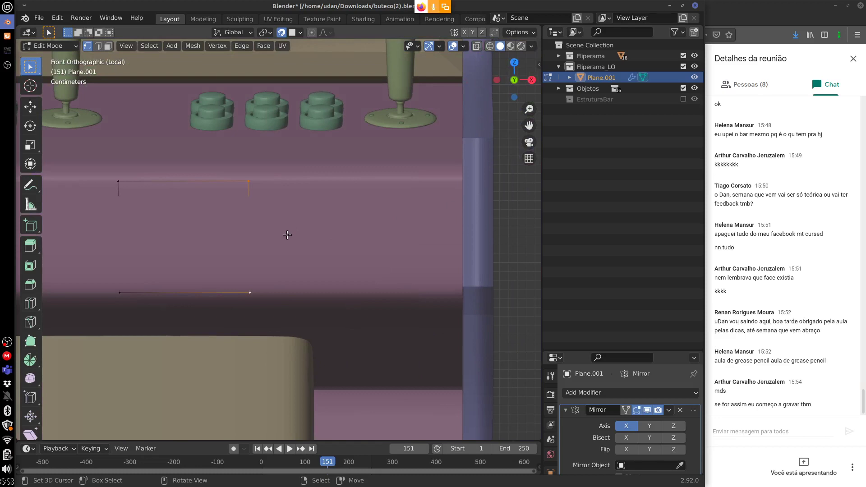
key("g")
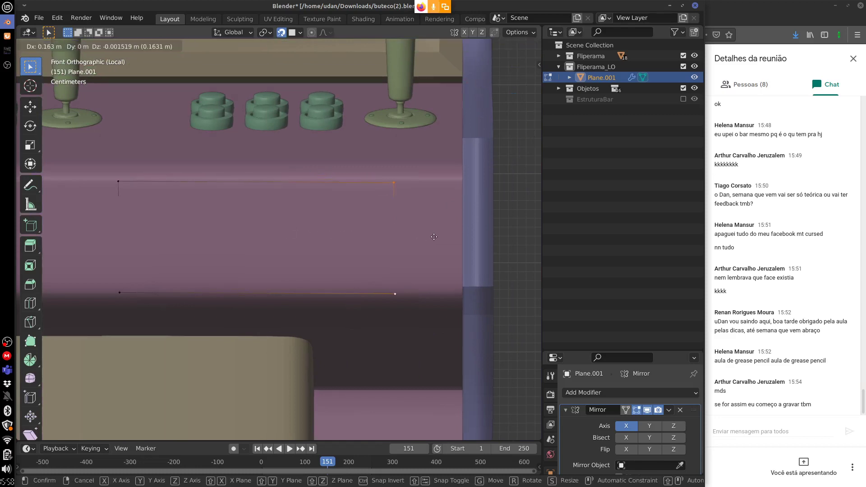
key("x")
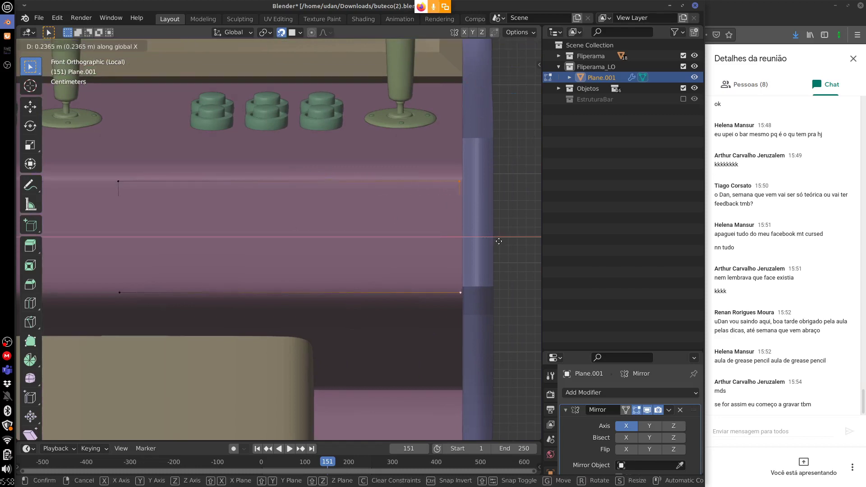
left_click(496, 241)
Select the upper edge and extrude it up about 0.018 m across the rounded front lip of the control panel.
left_click(141, 186)
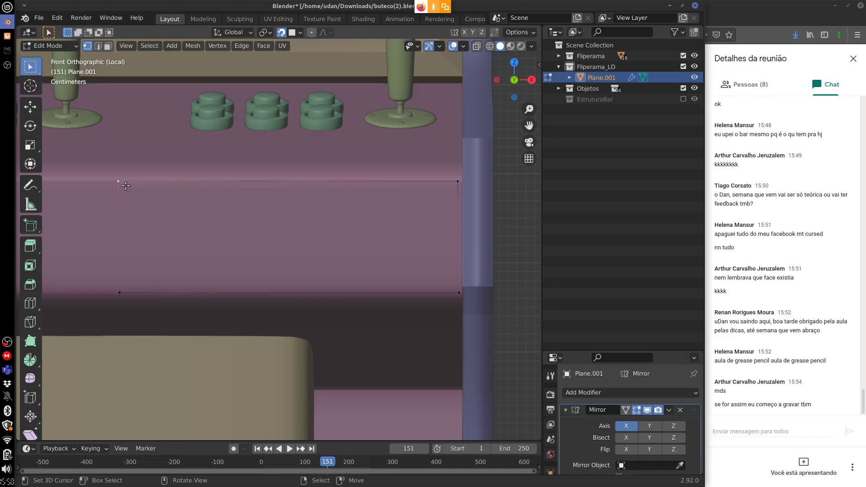
left_click(449, 179, "shift")
middle_click_drag(286, 181, 296, 210, "shift")
key("e")
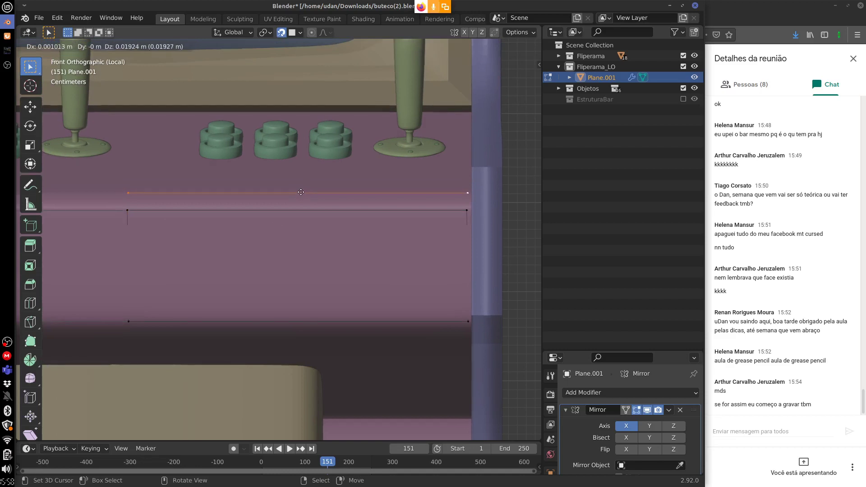
left_click(300, 193)
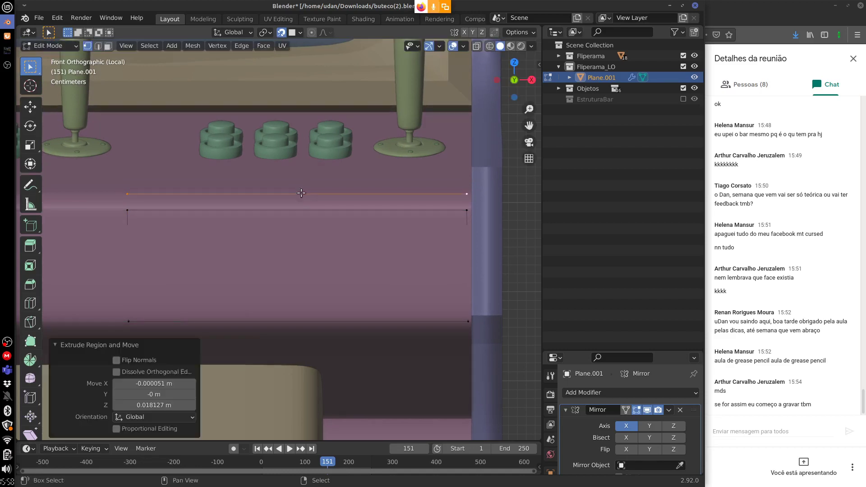
Extrude the new upper edge about 0.09 m in Z, snapped to the back of the control panel behind the buttons.
middle_click_drag(289, 212, 292, 190)
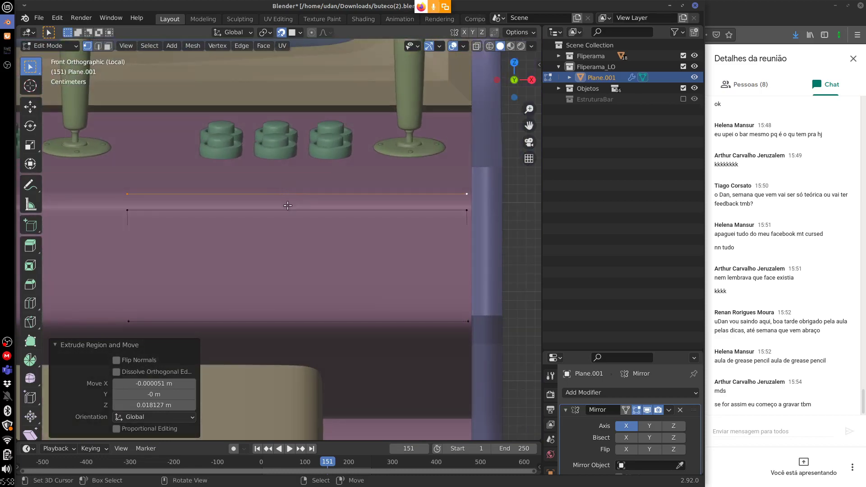
key("e")
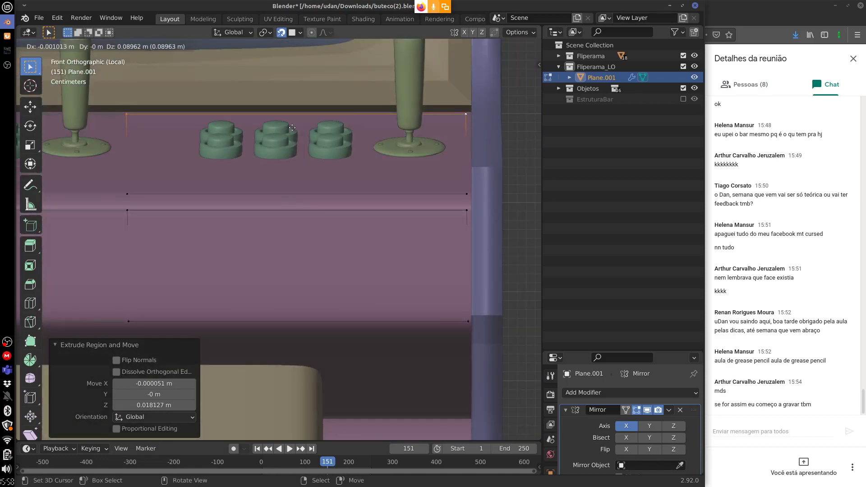
left_click(288, 125)
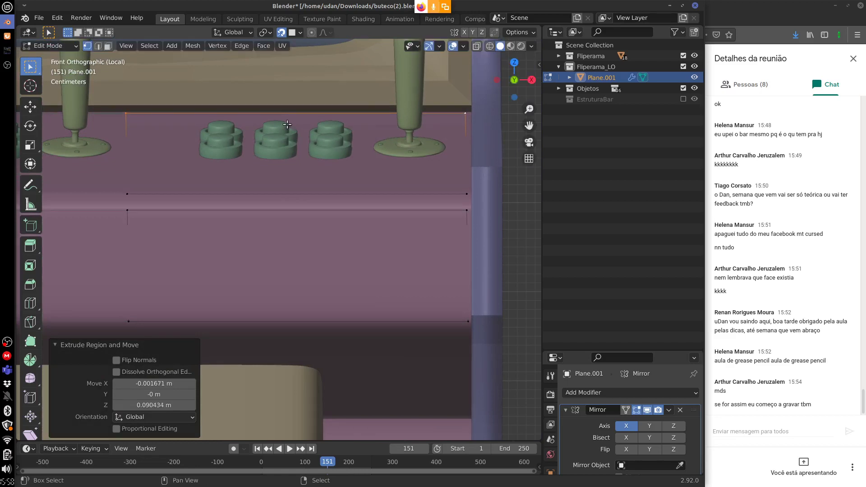
Enlarge the properties area and enable In Front in the low-poly plane's viewport display settings.
middle_click_drag(313, 167, 318, 154, "shift")
middle_click_drag(288, 188, 326, 190)
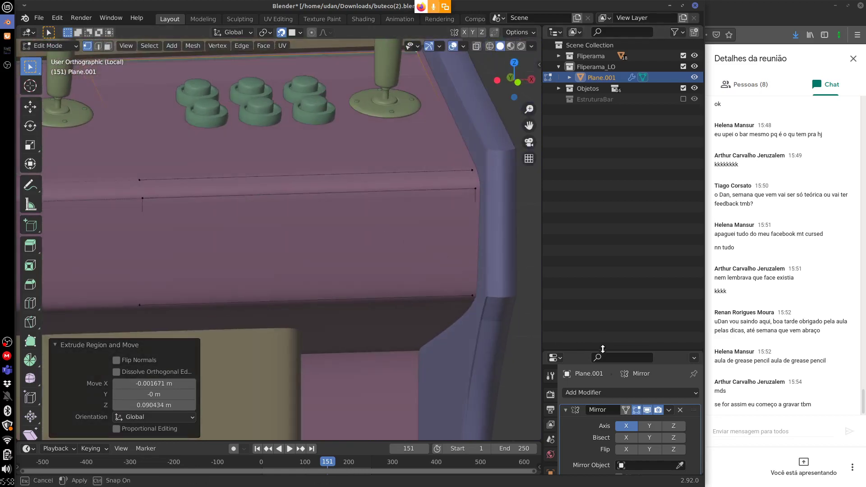
left_click_drag(602, 350, 564, 117)
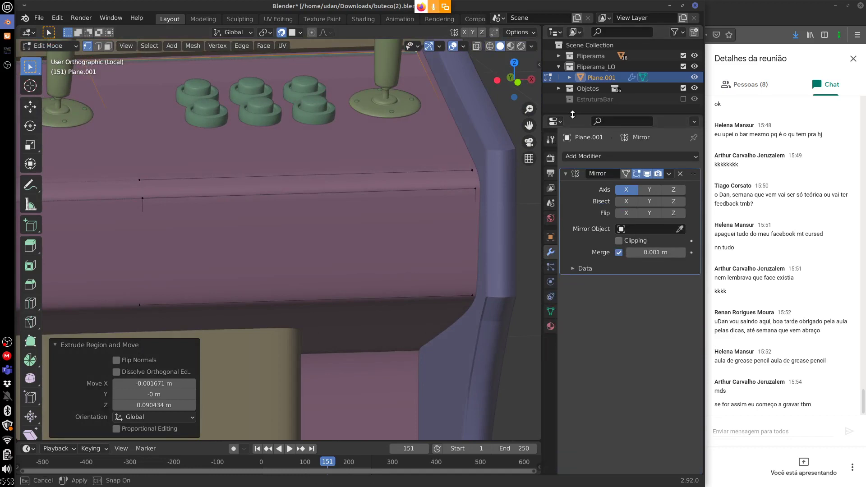
left_click(551, 314)
left_click(574, 341)
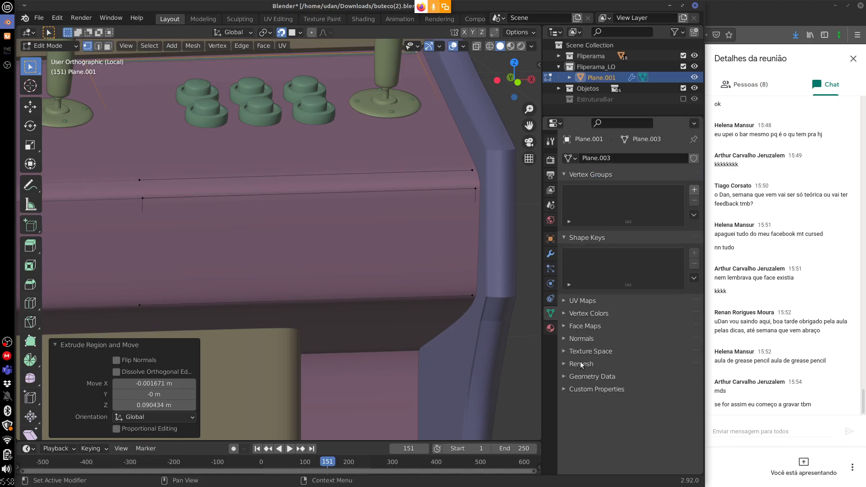
left_click(551, 239)
left_click(563, 173)
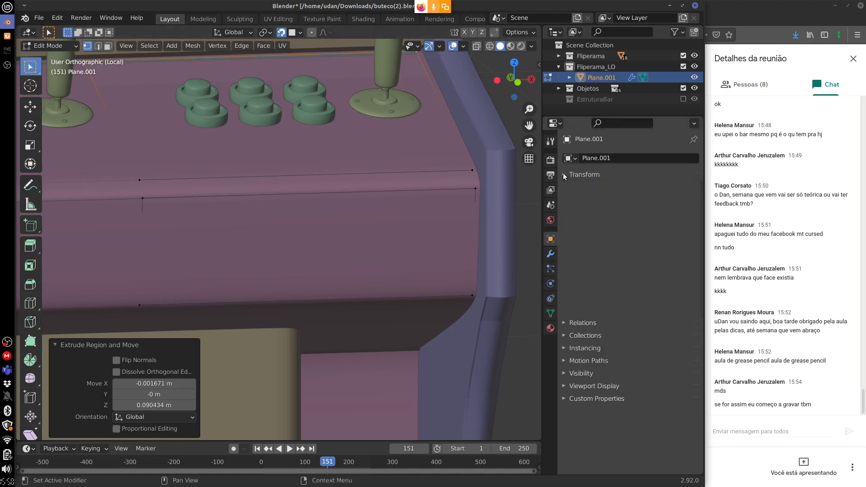
left_click(570, 251)
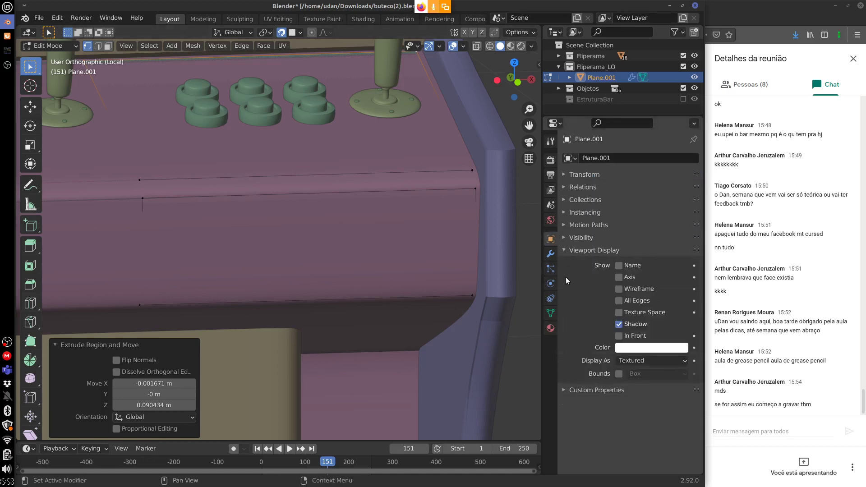
left_click(619, 336)
In front view, turn on viewport X-Ray and raise its opacity to the maximum.
mouse_move(397, 238)
middle_mouse_down()
mouse_move(432, 251)
mouse_move(429, 260)
mouse_move(443, 249)
middle_mouse_up()
left_click(476, 46)
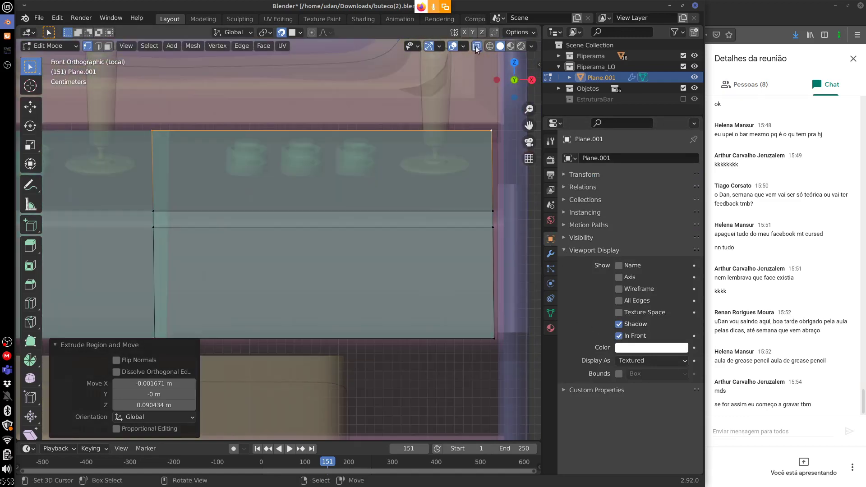
left_click(532, 46)
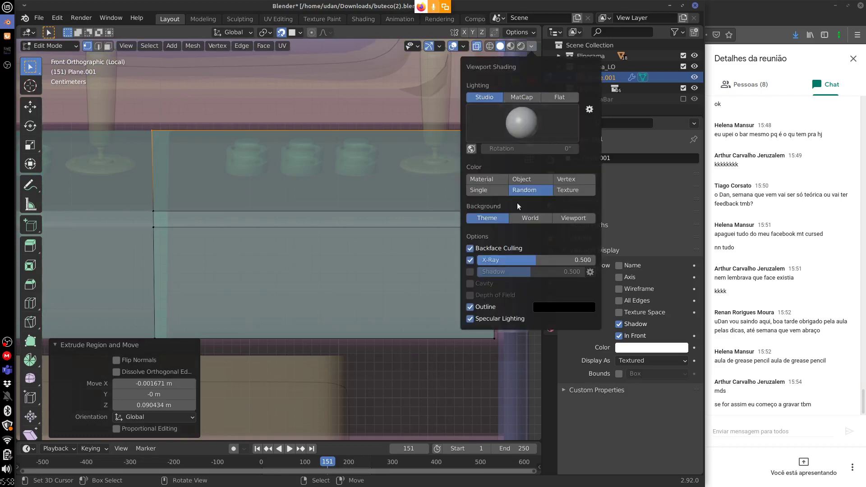
left_click_drag(524, 260, 653, 254)
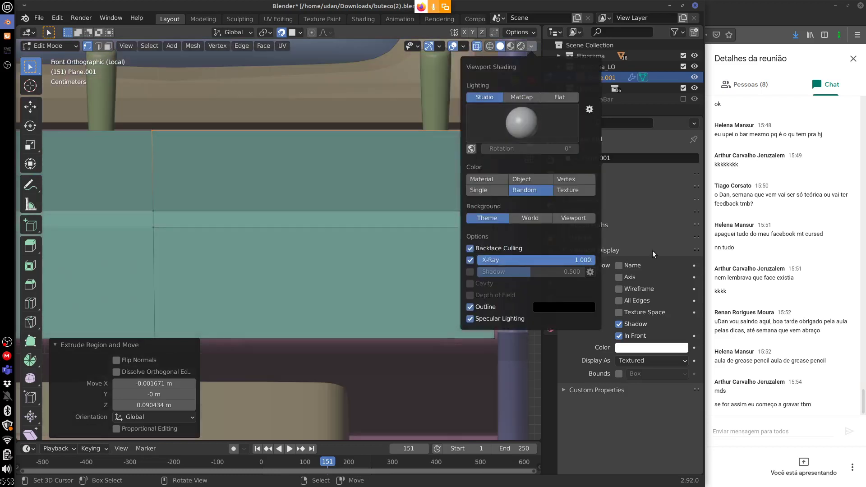
Compare the low-poly plane with In Front display off and on, leaving it enabled.
left_click(619, 335)
left_click(619, 335)
left_click(619, 335)
left_click(619, 336)
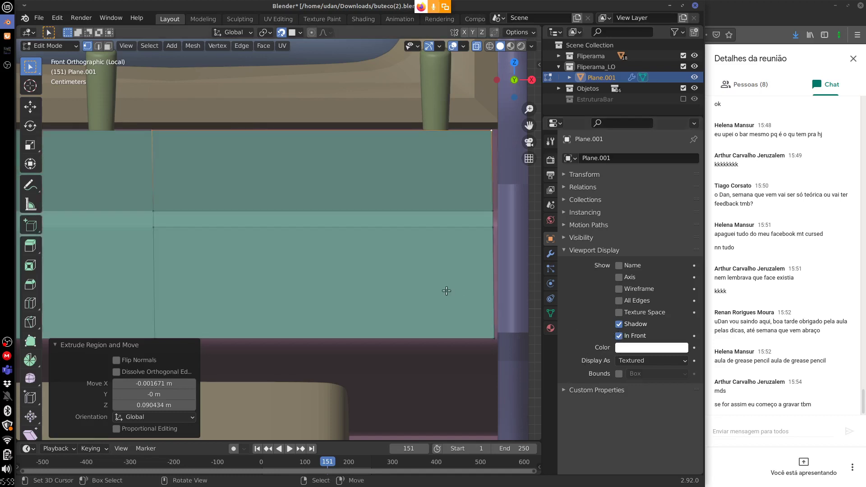
In front view, select the low-poly control panel's outer side vertices and move them slightly outward along X to meet the cabinet side.
middle_click_drag(433, 251, 398, 251, "shift")
right_click(457, 214)
right_click(457, 226, "shift")
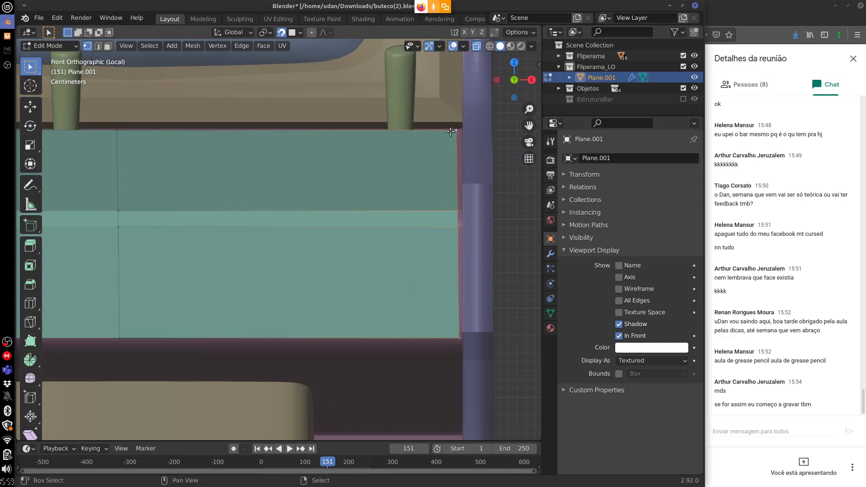
middle_click_drag(451, 131, 445, 128, "shift")
key("g")
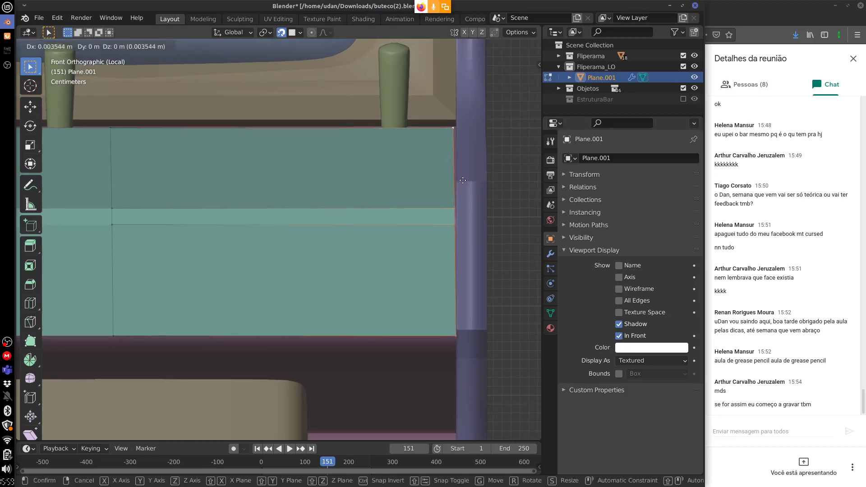
key("z")
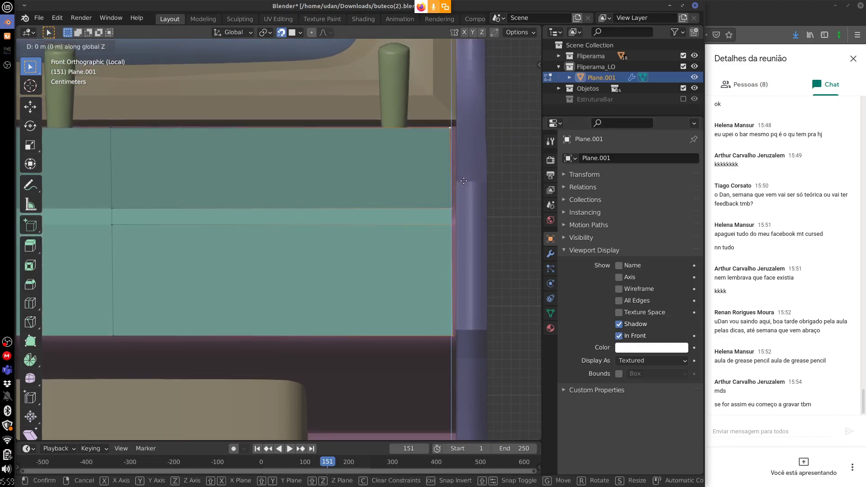
key("x")
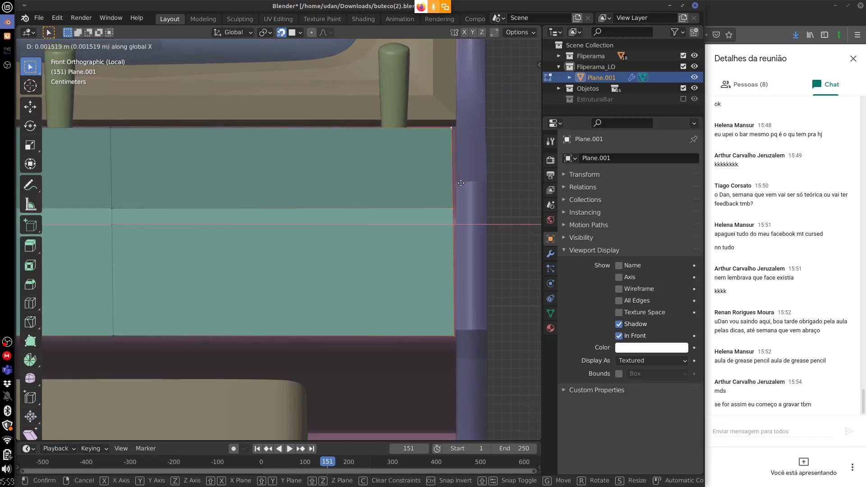
left_click(455, 187)
Select the control panel's rear edge, including its centre vertex, and extrude it about 0.01 m up in Z.
middle_click_drag(418, 192, 429, 266, "shift")
right_click(459, 202)
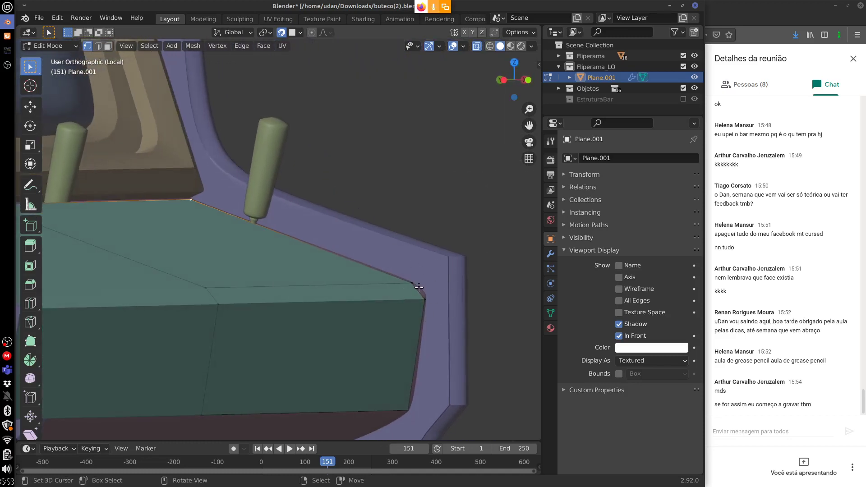
middle_click_drag(336, 271, 302, 236)
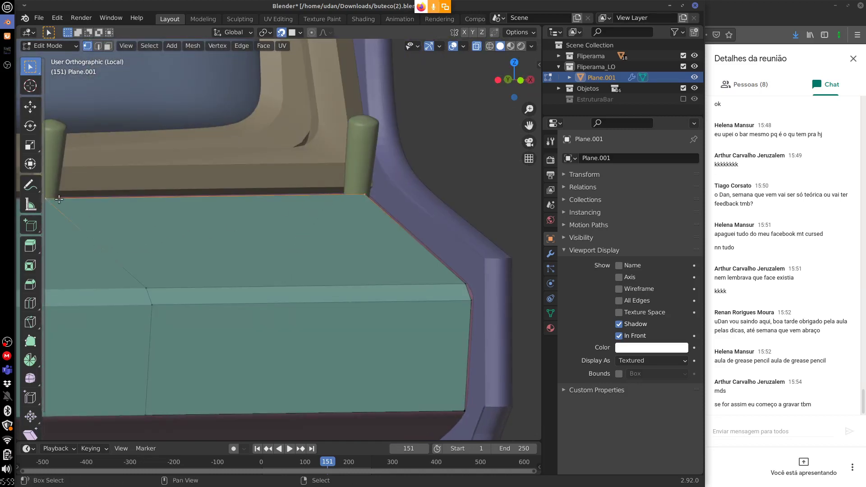
key("KP_1")
middle_click_drag(307, 216, 313, 226, "shift")
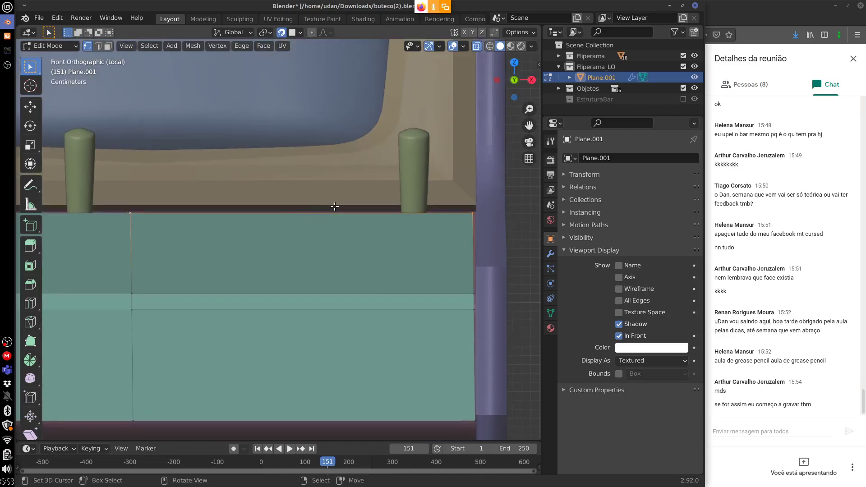
key("g")
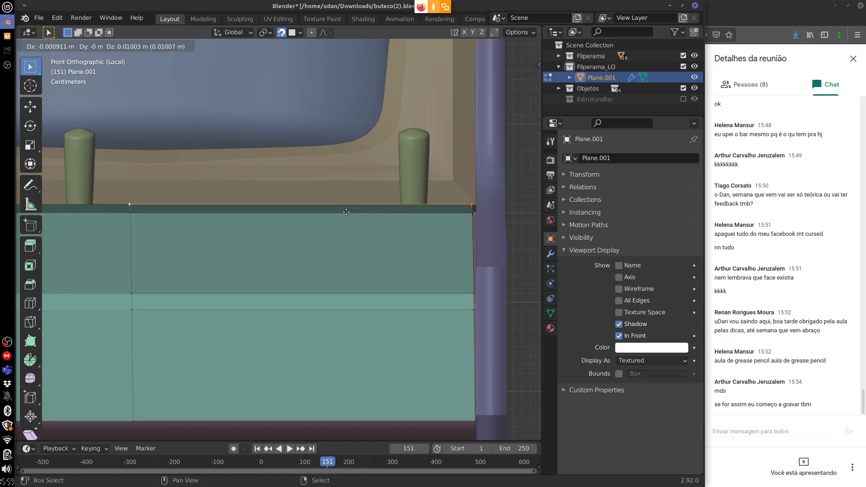
left_click(344, 210)
Extrude the new upper edge about 0.047 m up in Z over the lower part of the screen surround.
key("e")
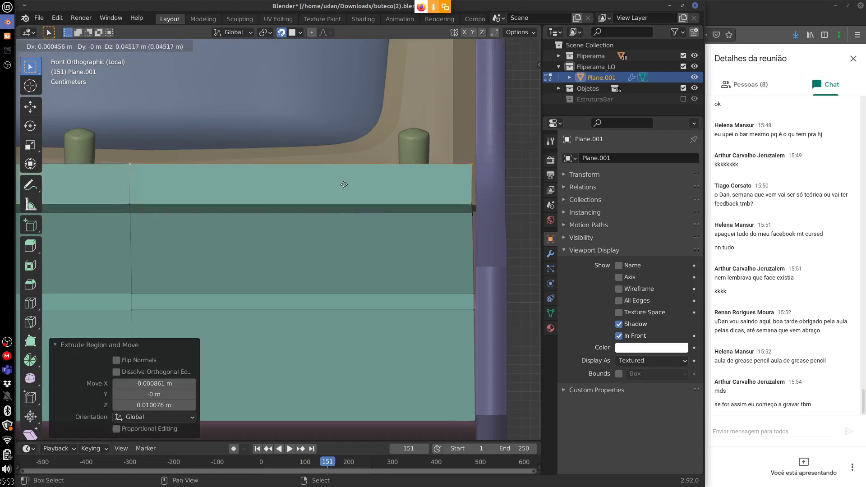
left_click(344, 179)
middle_click_drag(346, 180, 367, 183)
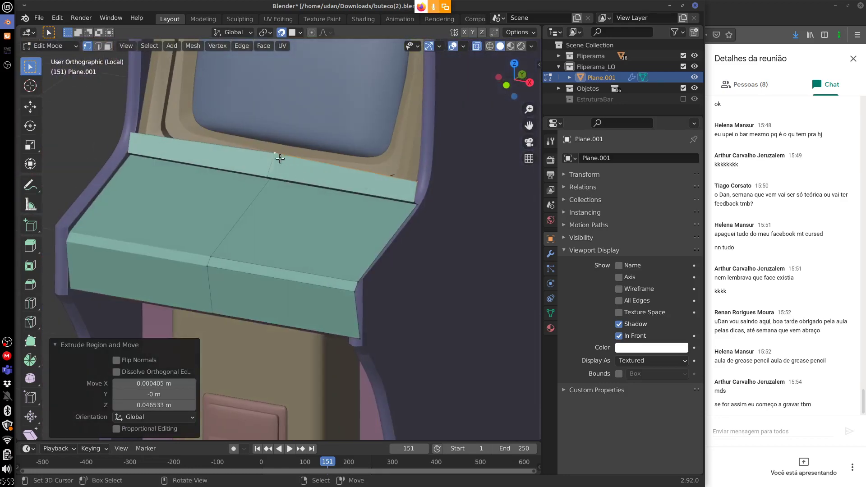
key("KP_1")
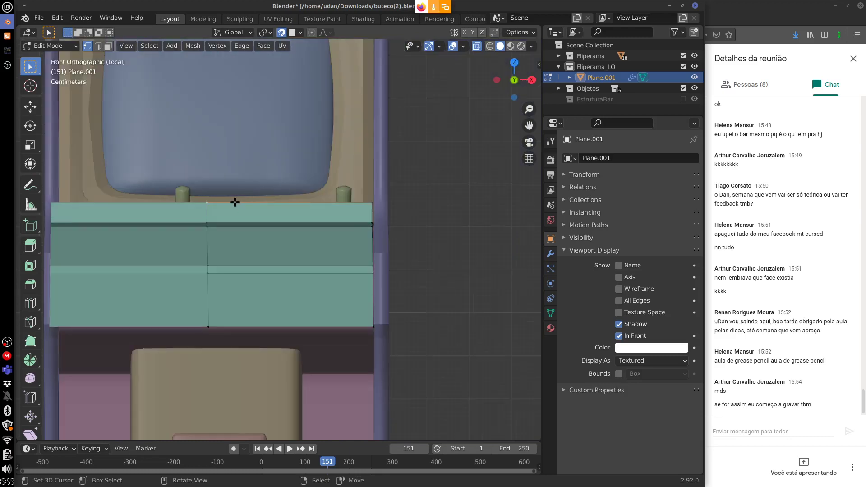
Select the top edge's centre vertex and move it down along Z to follow the curve below the screen.
scroll(235, 202, "up", 3)
middle_click_drag(244, 184, 330, 234, "shift")
key("g")
key("z")
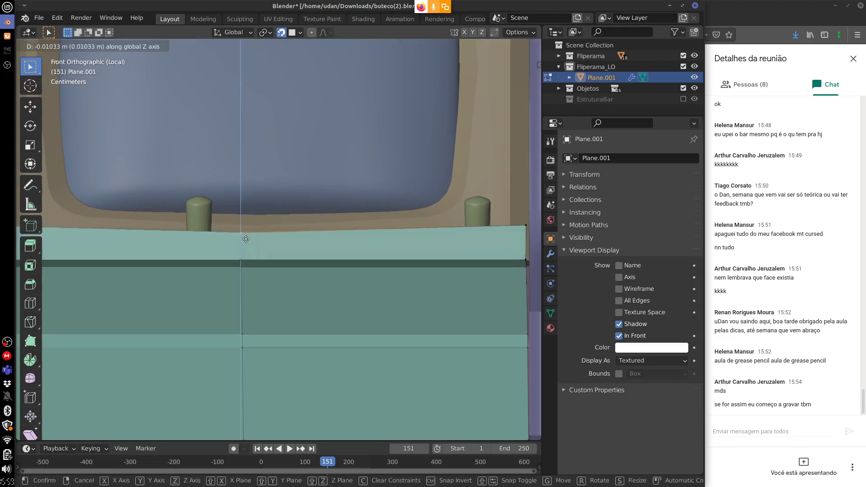
left_click(249, 256)
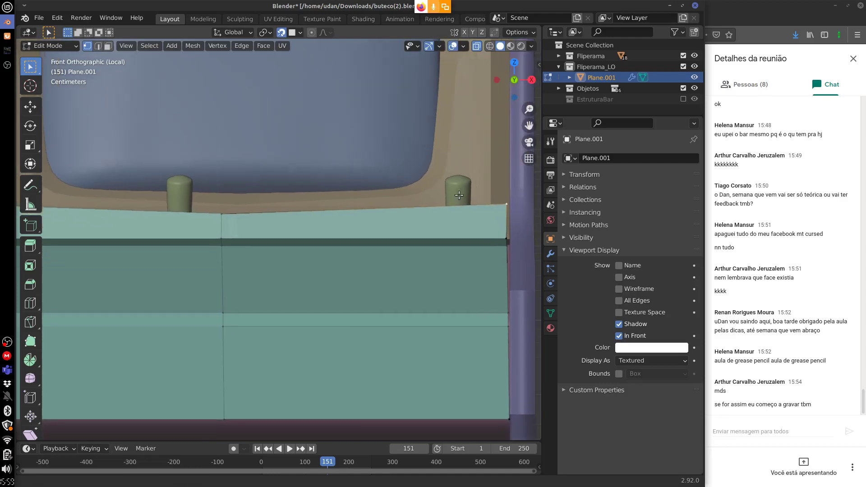
Fine-tune the position of the top edge's centre vertex against the screen surround in front view.
mouse_move(248, 229)
middle_mouse_down()
mouse_move(220, 296)
mouse_move(263, 224)
middle_mouse_up()
key("KP_1")
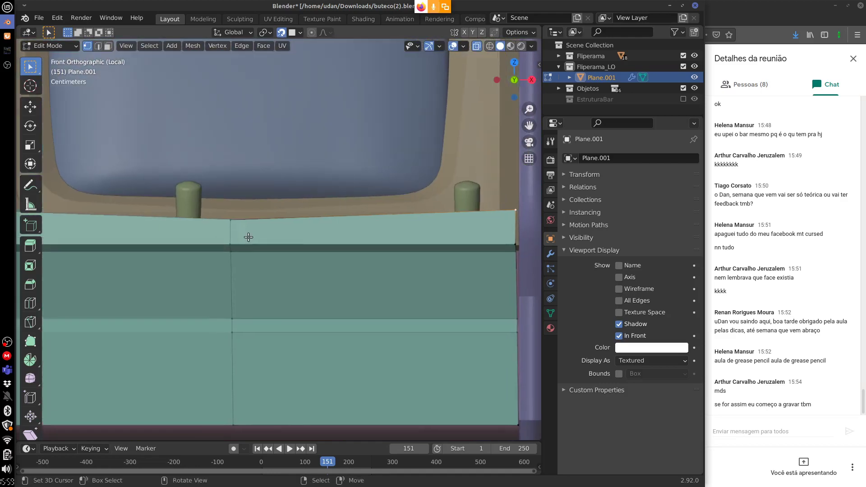
key("g")
left_click(234, 220)
key("g")
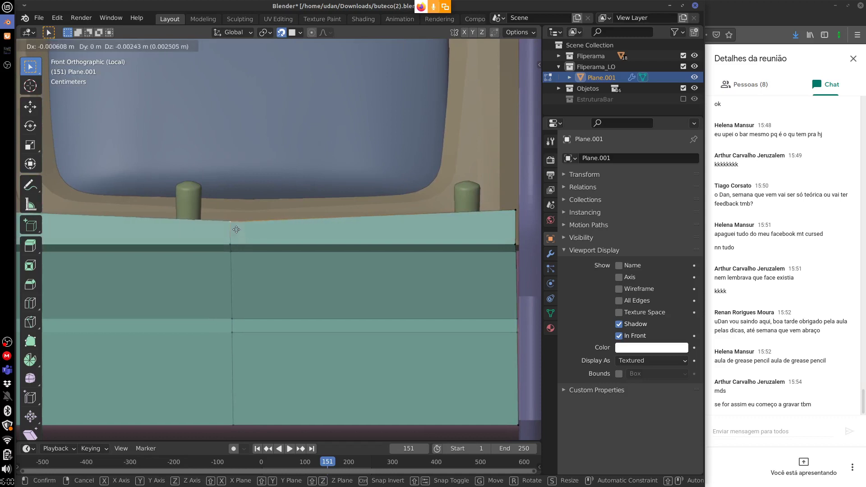
left_click(238, 229)
Enable Clipping in the Mirror modifier and move the centre column of vertices along X onto the mirror plane.
left_click(550, 254)
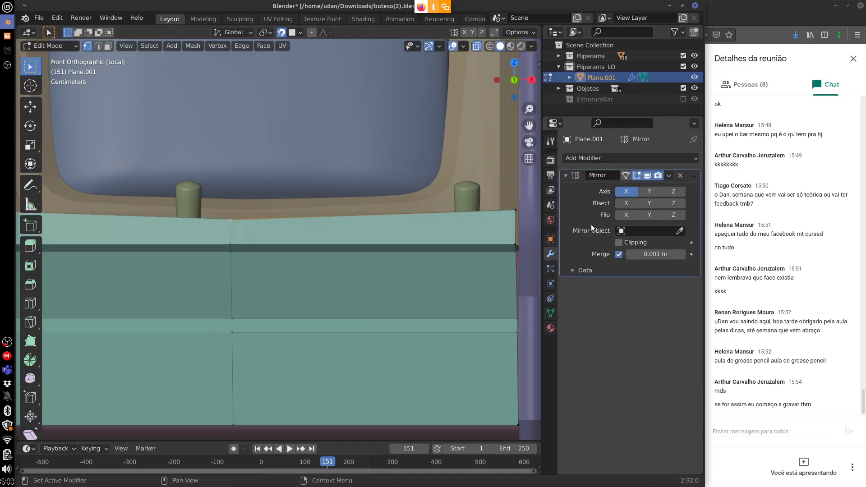
left_click(618, 243)
left_click(238, 309, "alt")
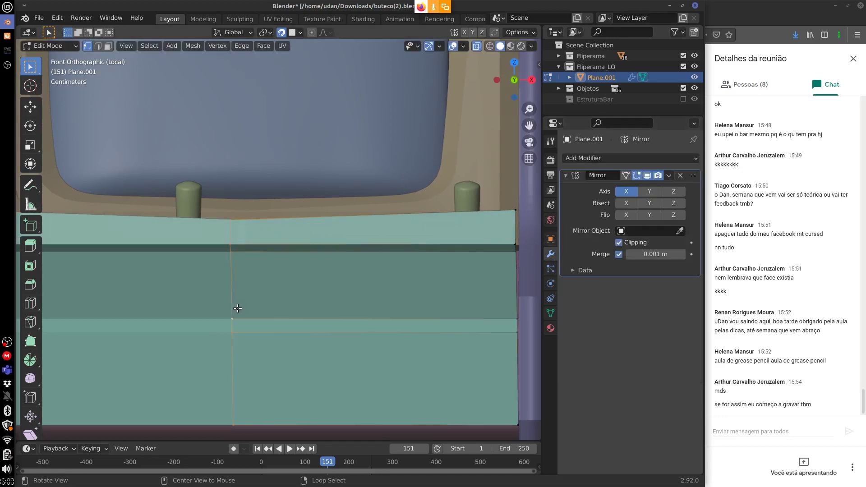
key("g")
key("x")
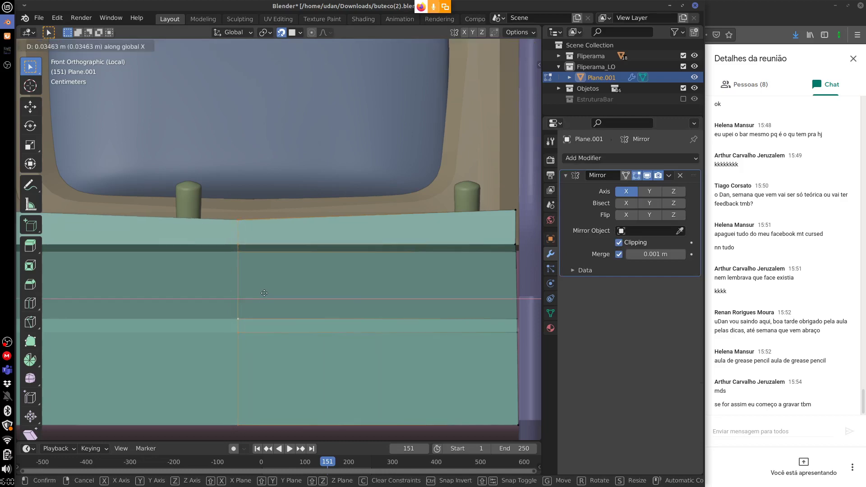
left_click(270, 275)
Select the control panel's bottom edge and extrude it about 0.11 m down in Z to form the underside.
middle_click_drag(270, 273, 280, 170)
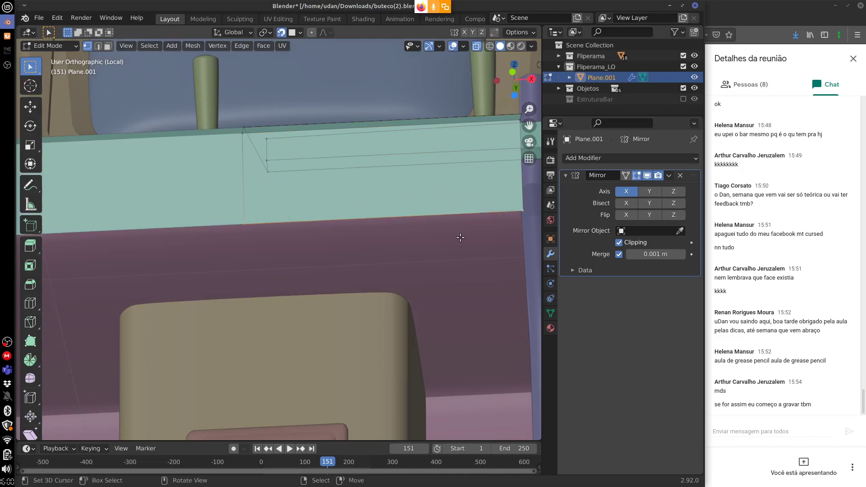
key("KP_1")
key("e")
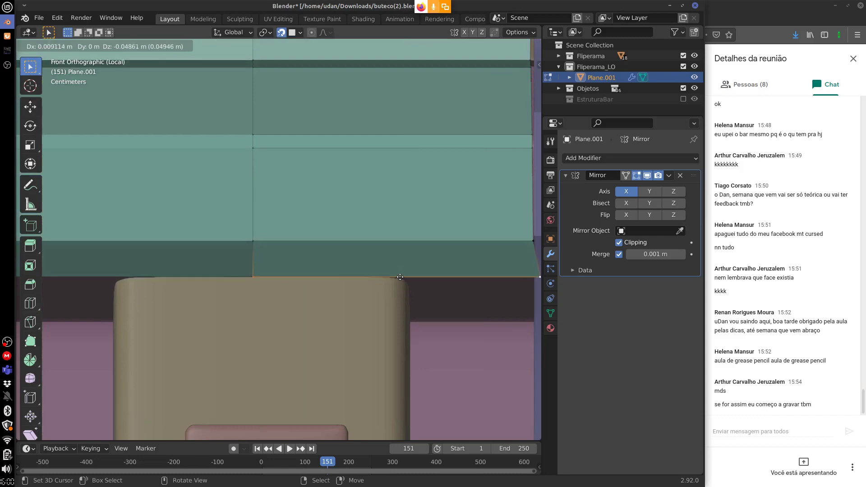
left_click(401, 323)
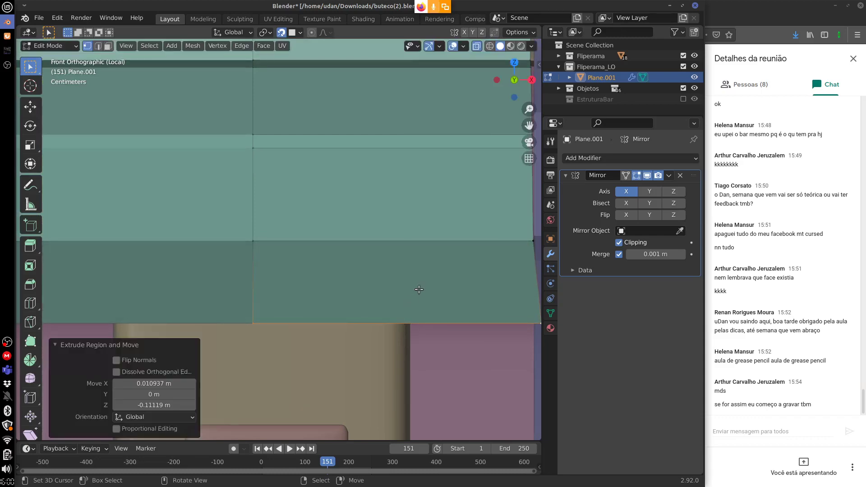
middle_click_drag(418, 290, 369, 303)
key("KP_1")
Expand the Fliperama collection, enlarge the object list, and hide the CoisoEmbaixo object.
left_click(559, 56)
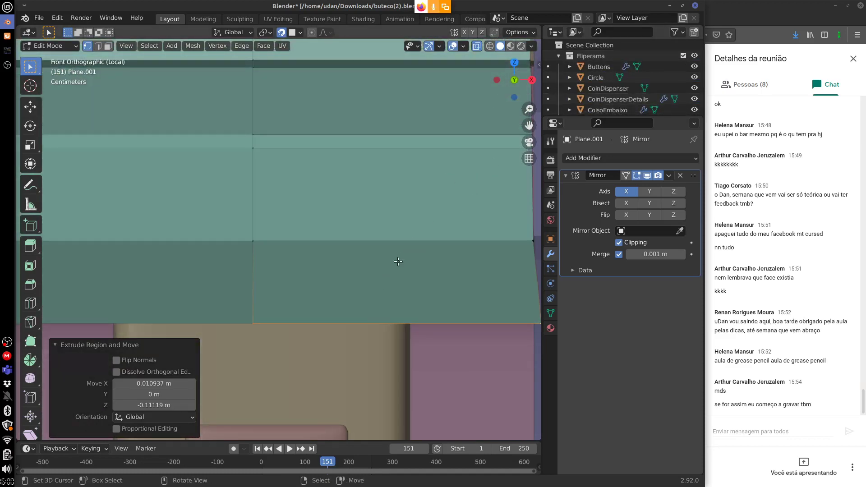
scroll(398, 261, "down", 3)
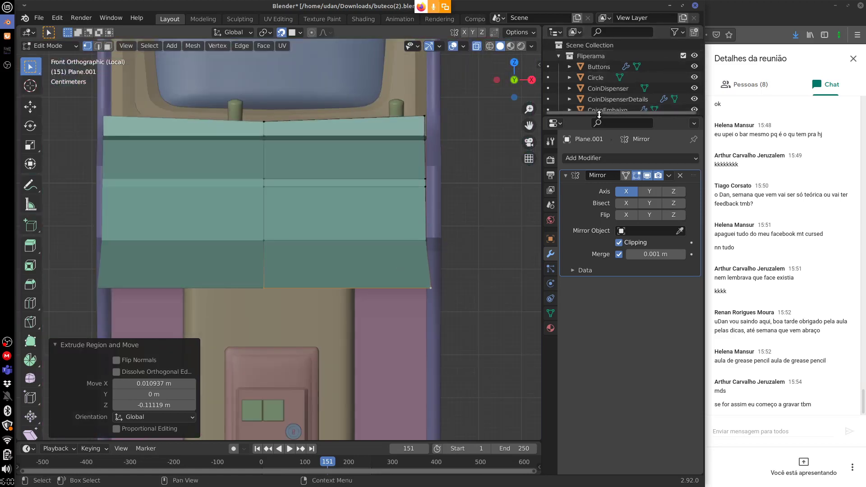
left_click_drag(600, 114, 611, 248)
left_click(695, 110)
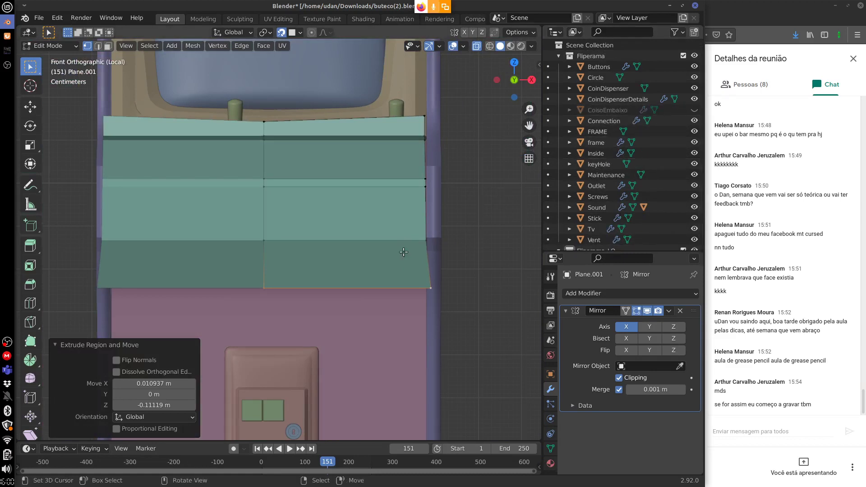
Move the underside edge's outer vertex about -0.019 m in X and -0.003 m in Z, and its centre vertex about -0.004 m in Z.
middle_click_drag(404, 252, 426, 206, "shift")
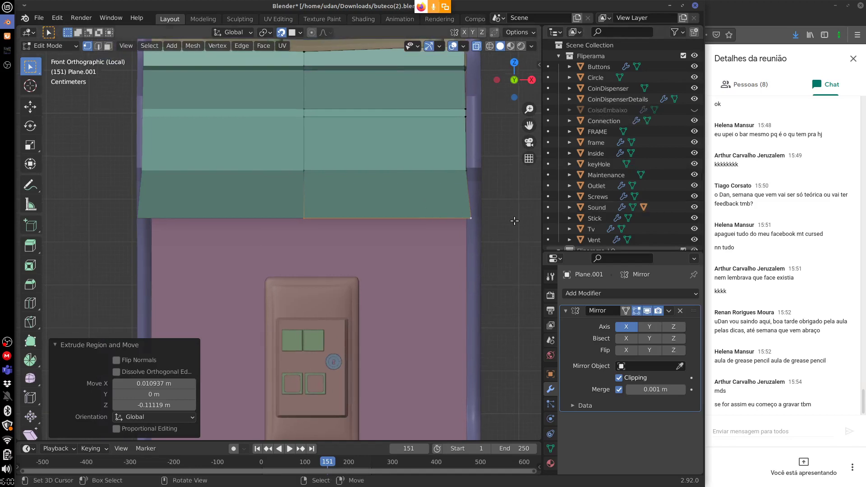
left_click(462, 217)
key("g")
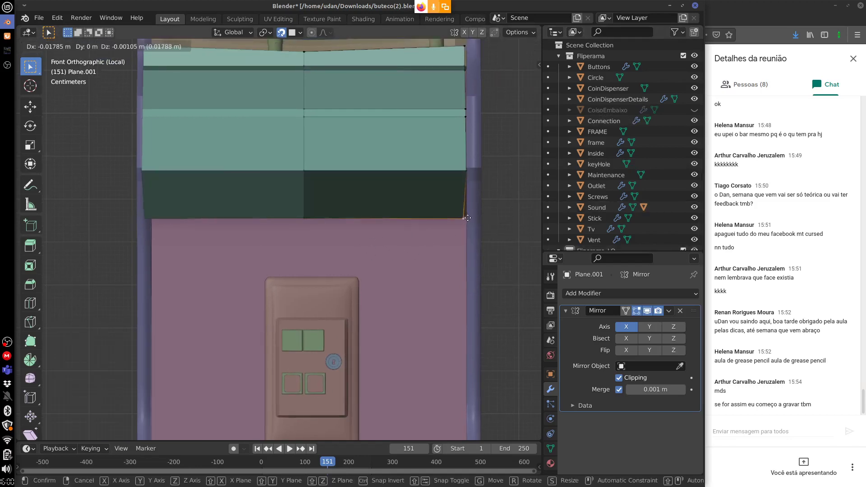
left_click(464, 218)
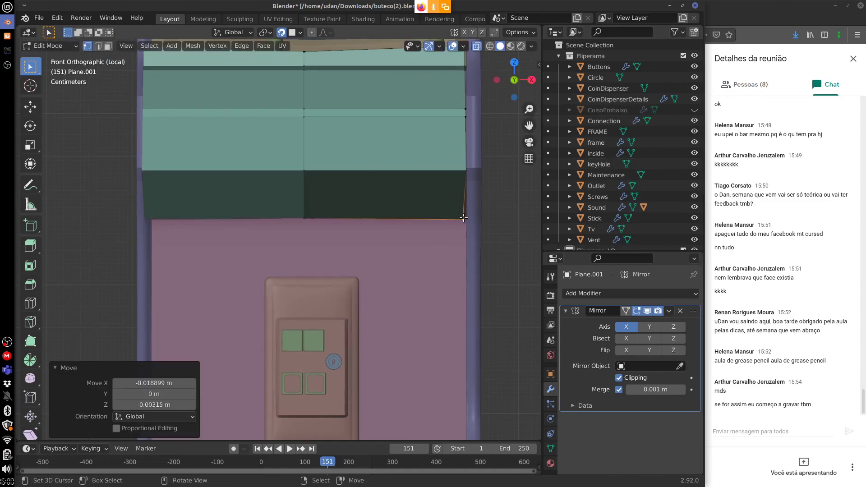
left_click(321, 219)
key("g")
left_click(315, 228)
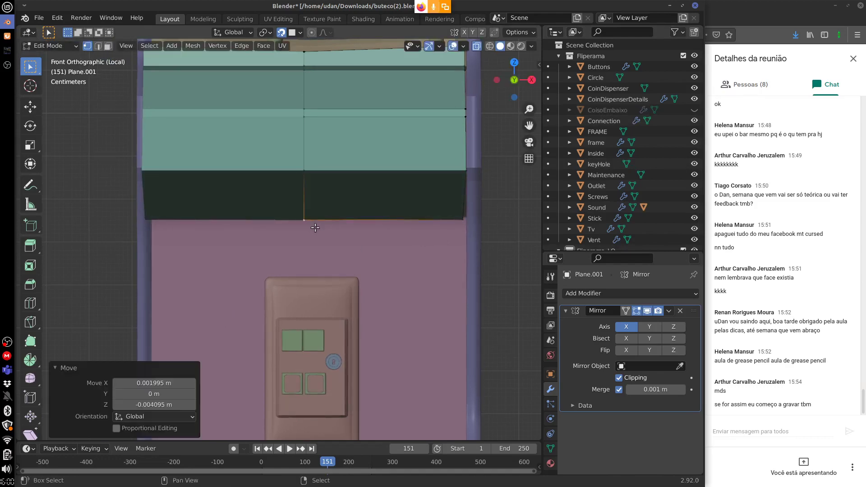
Select the underside's whole lower edge and extrude it about 0.744 m down along Z to the cabinet's base.
middle_click_drag(315, 228, 365, 220)
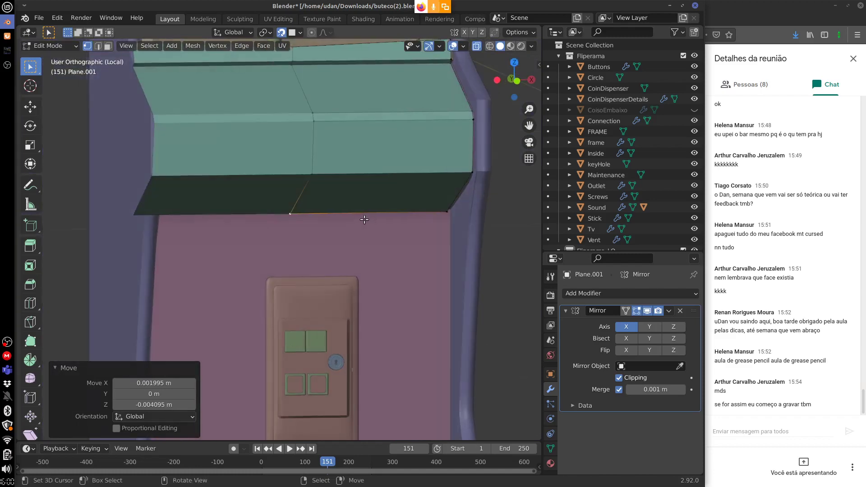
left_click(436, 214, "shift")
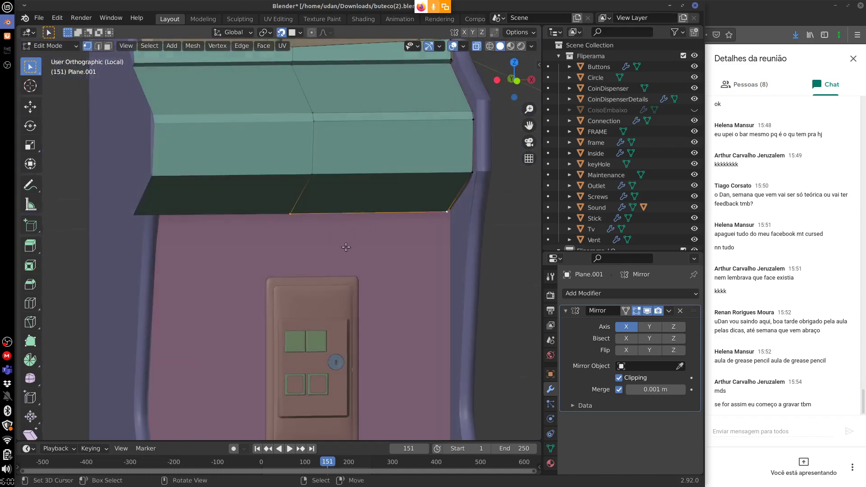
key("KP_1")
key("g")
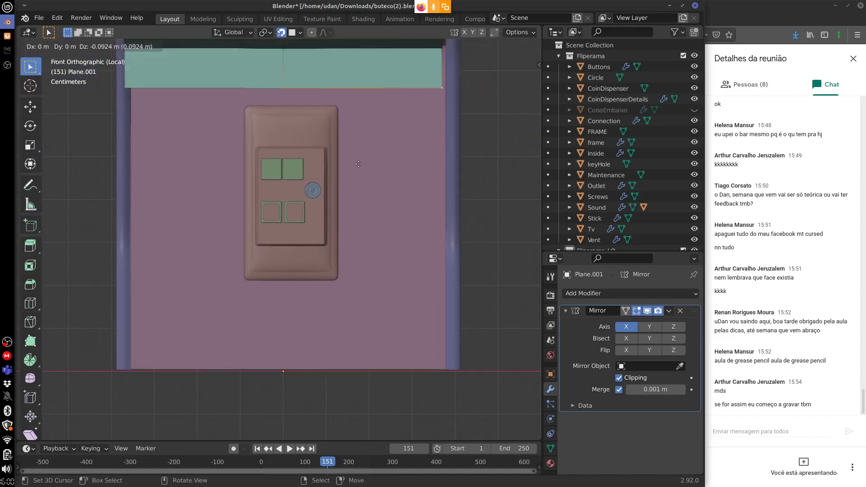
key("z")
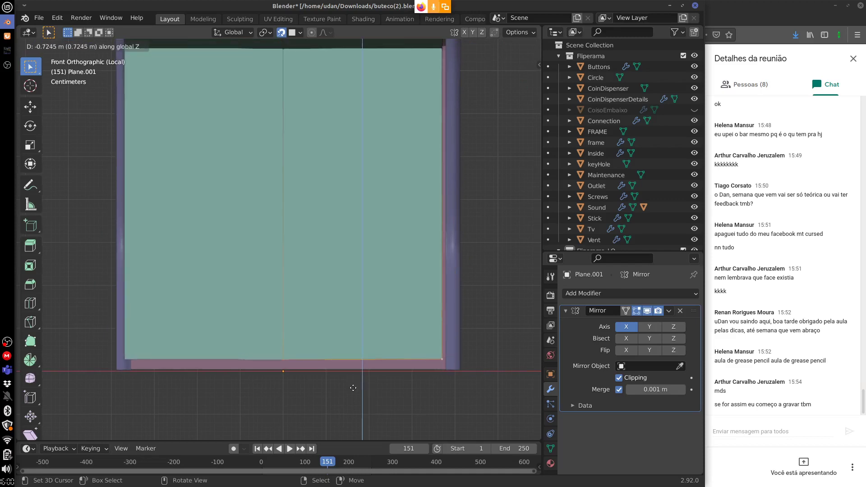
key("shift")
left_click(353, 401)
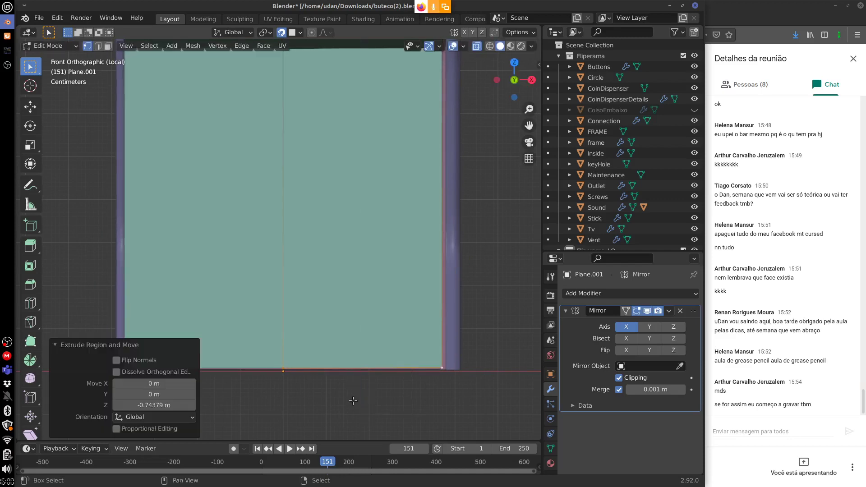
Move the front panel's upper outer vertex about 0.006 m in X, and its base outer vertex about 0.007 m in X and 0.001 m in Z.
middle_click_drag(397, 221, 388, 354, "shift")
right_click(426, 186)
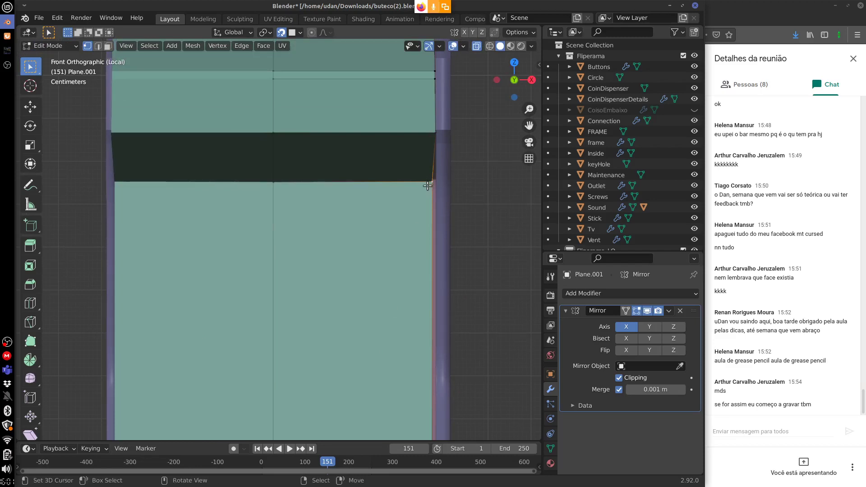
key("g")
left_click(433, 182)
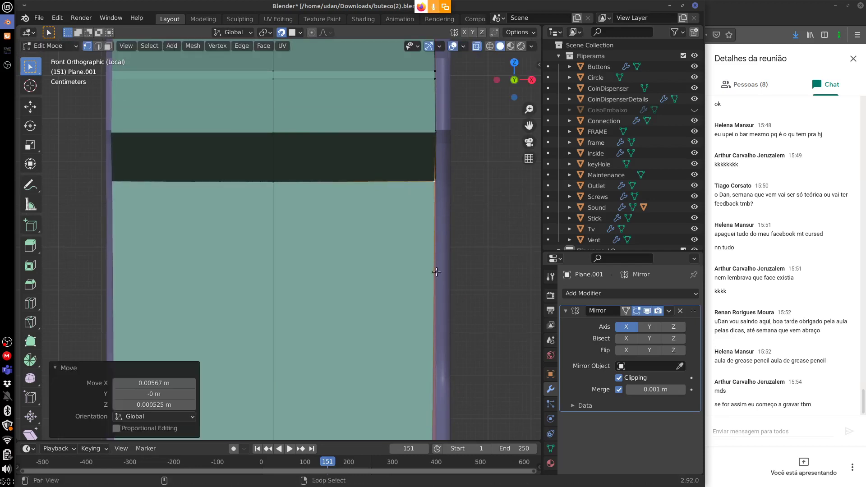
left_click_drag(437, 272, 411, 96, "alt+shift")
right_click(408, 323)
key("g")
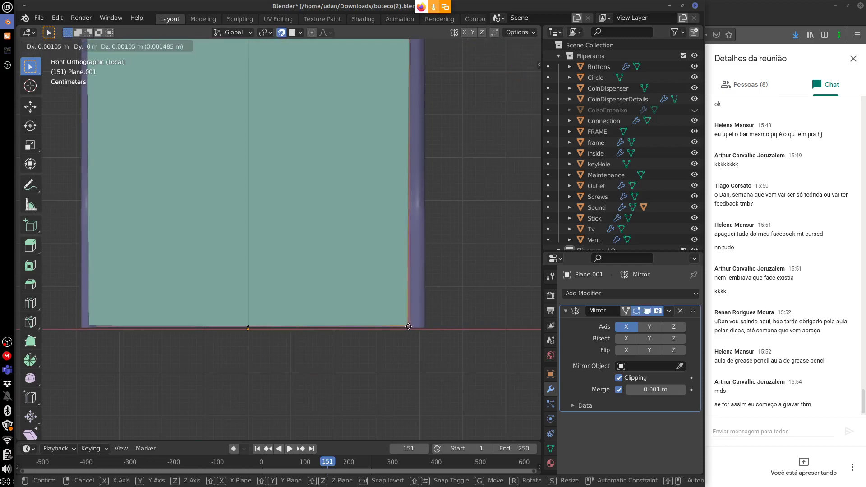
left_click(419, 326)
Delete the vertices of the uneven uppermost edge of the control panel strip, just below the TV bezel.
middle_click_drag(419, 326, 371, 230)
middle_click_drag(354, 117, 356, 280, "shift")
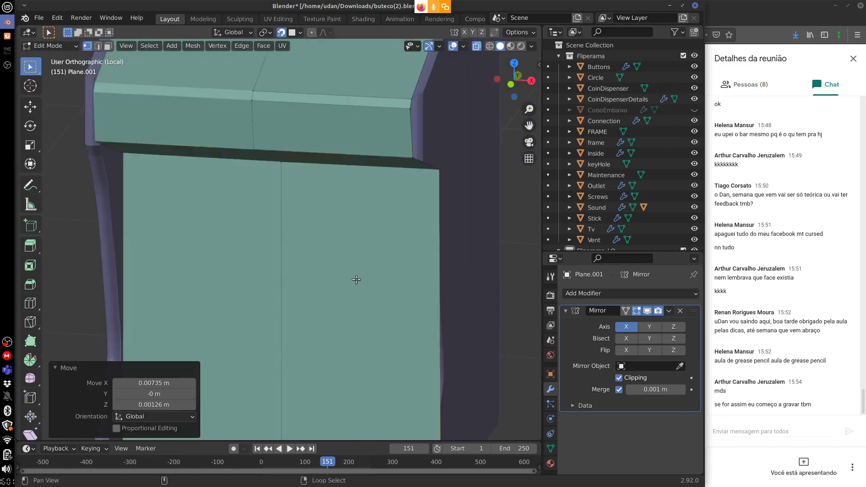
middle_click_drag(356, 140, 356, 338, "shift")
middle_click_drag(347, 289, 359, 270)
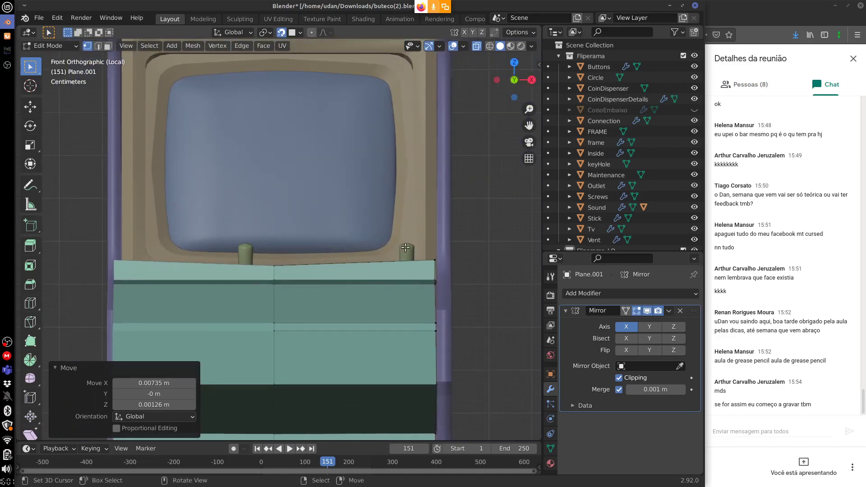
left_click(433, 259, "shift")
left_click(277, 265, "shift")
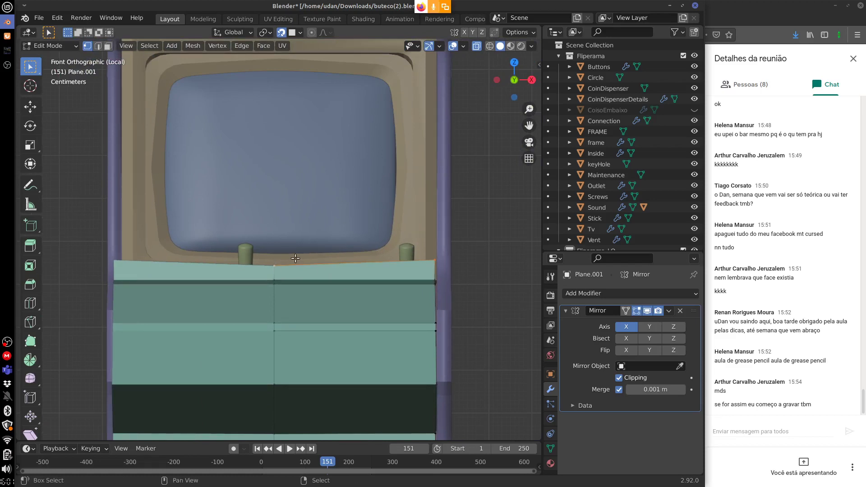
key("x")
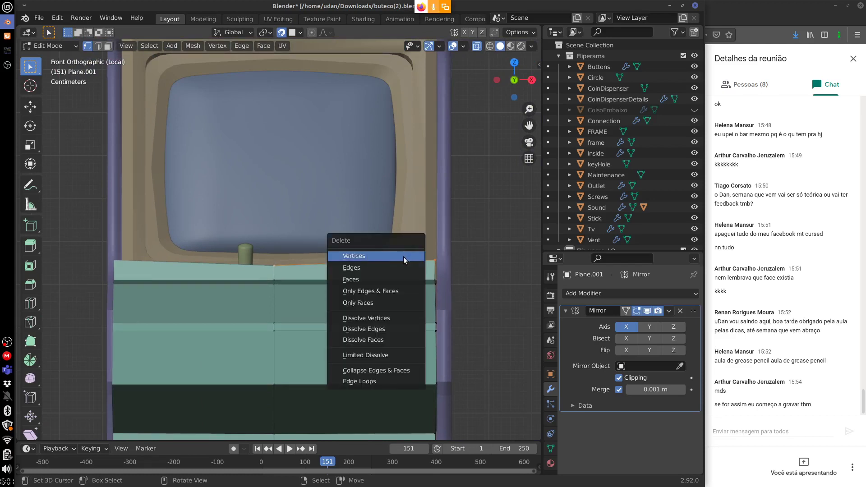
left_click(403, 256)
Extrude the edge behind the control panel about 0.03 m up to form a strip along the lower TV bezel.
middle_click_drag(375, 298, 261, 270, "shift")
scroll(383, 282, "up", 6)
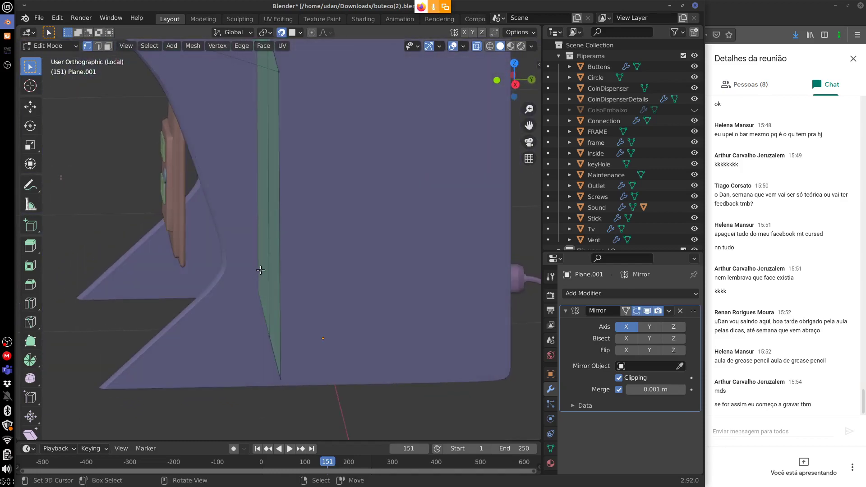
key("KP_3")
middle_click_drag(313, 250, 407, 268)
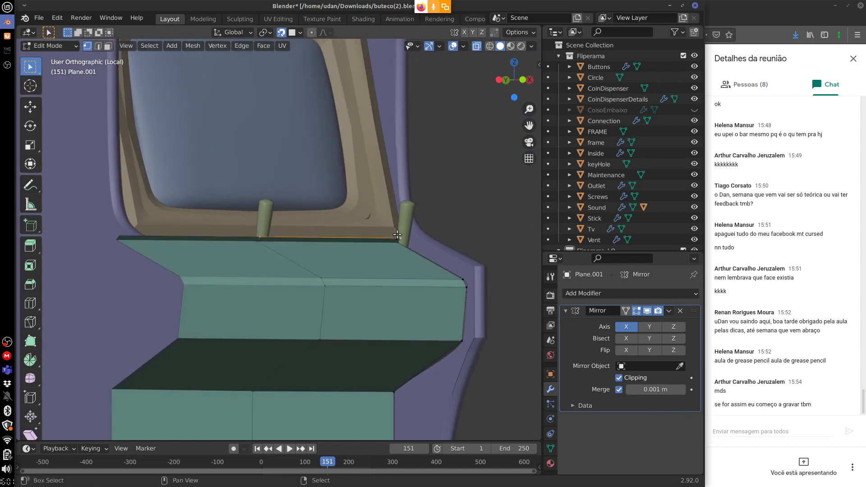
middle_click_drag(397, 235, 350, 237)
key("KP_1")
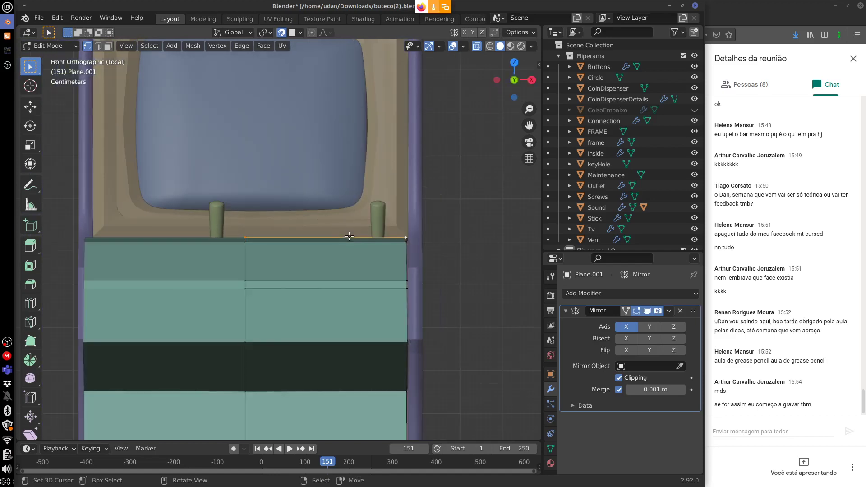
scroll(358, 230, "up", 2)
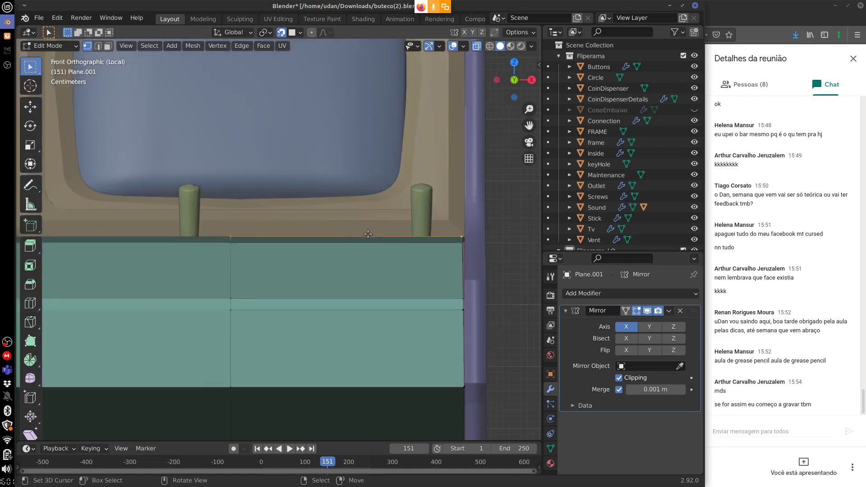
key("e")
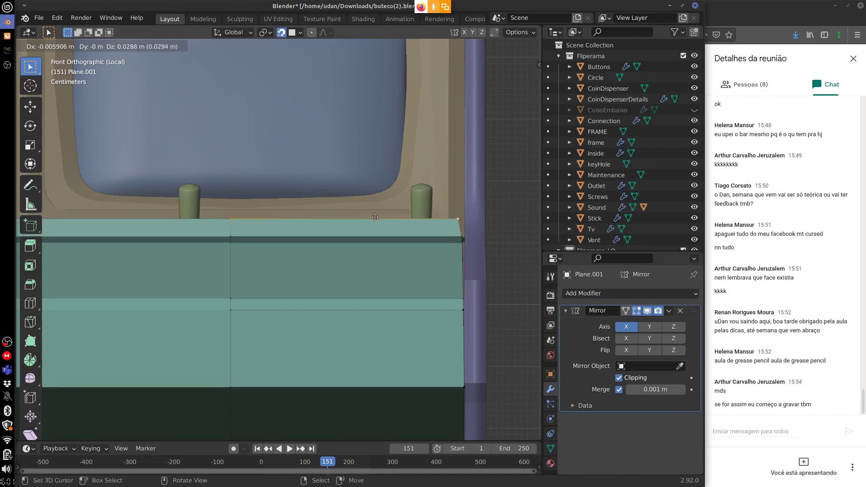
left_click(397, 219)
Move the lower bezel strip's upper outer vertex about -0.02 m in X and nudge its lower outer vertex to fit the bezel corner.
left_click(460, 215)
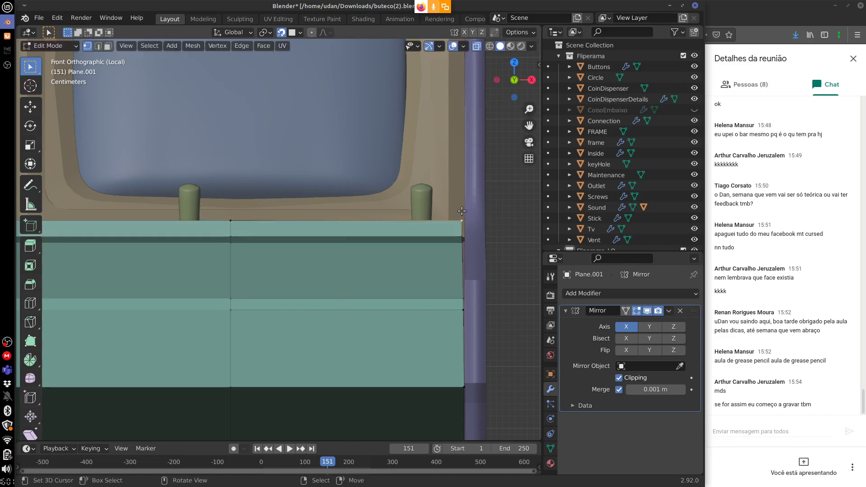
key("g")
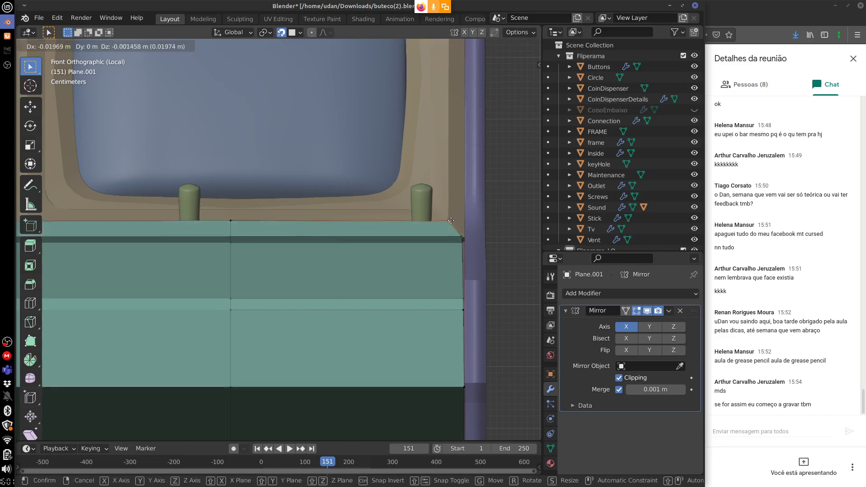
left_click(451, 221)
key("g")
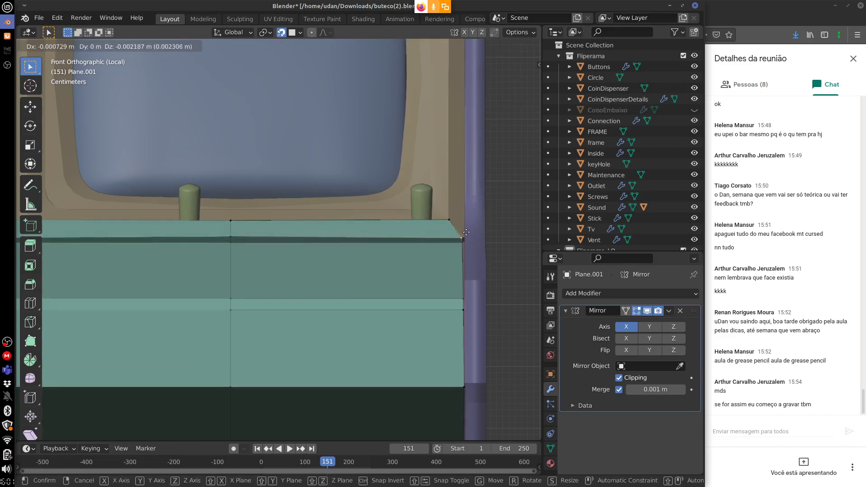
left_click(461, 227)
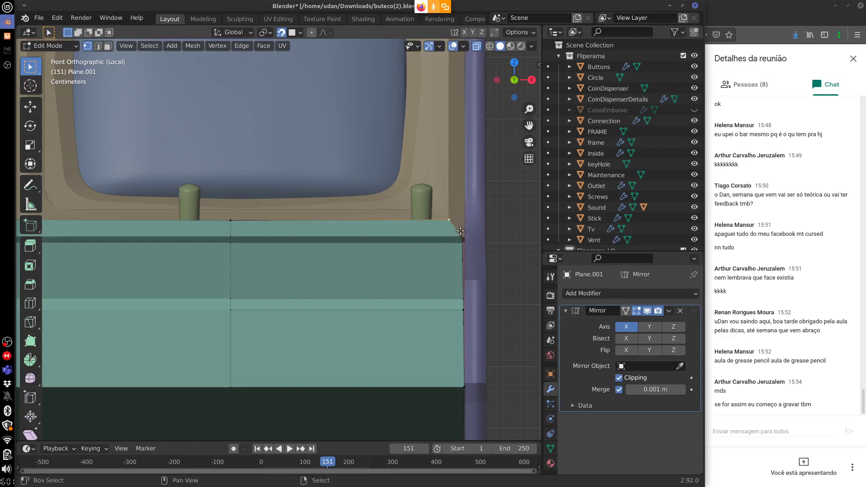
Extrude the strip's slanted outer edge about 0.529 m up in Z and move its upper outer vertex about 0.002 m in X and 0.040 m in Z.
middle_click_drag(455, 192, 410, 380, "shift")
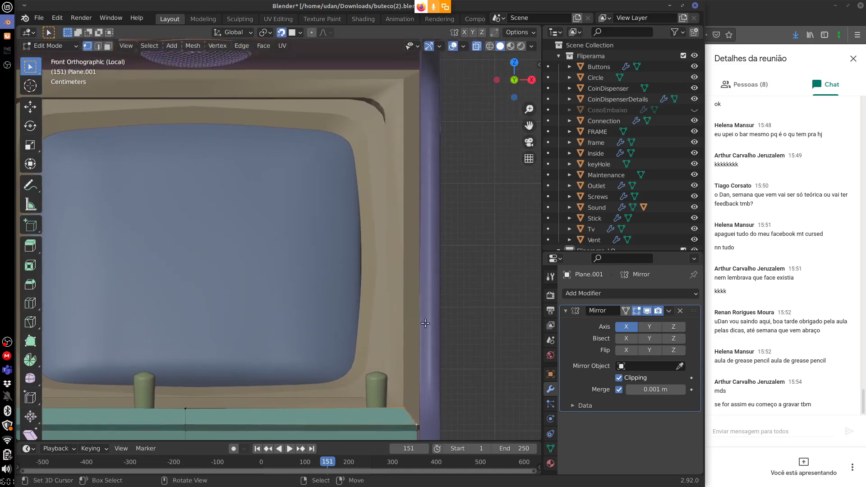
key("g")
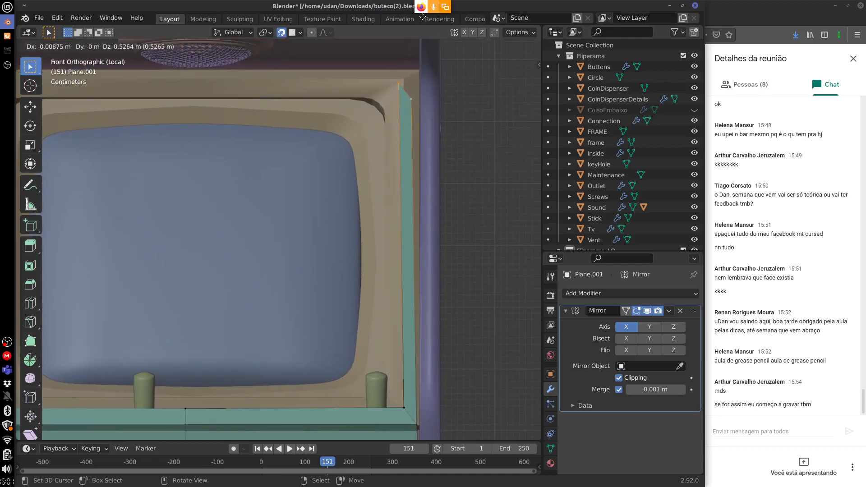
left_click(426, 16)
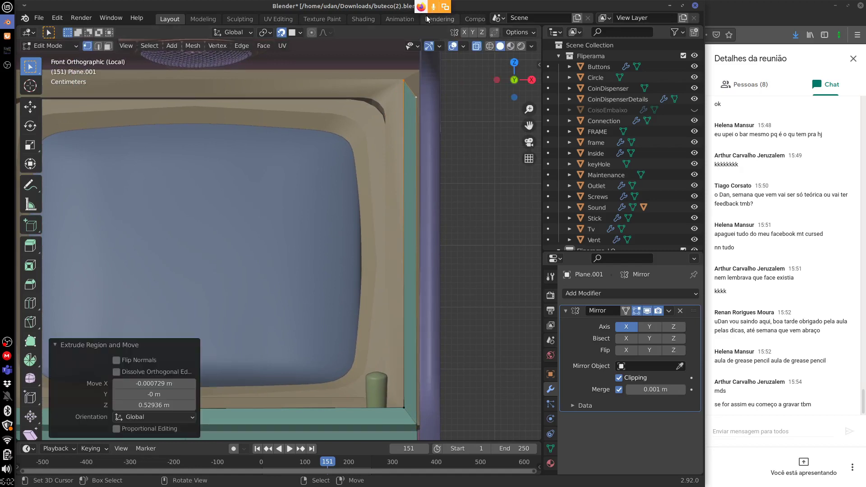
left_click(415, 99)
key("g")
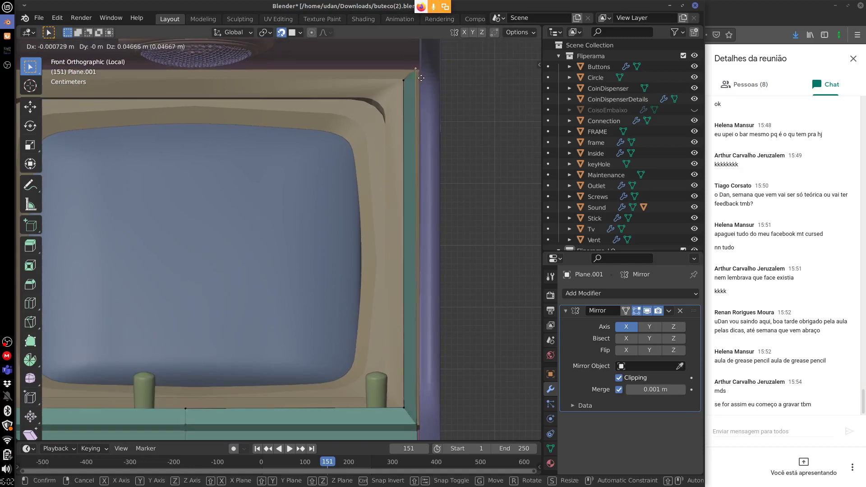
left_click(424, 81)
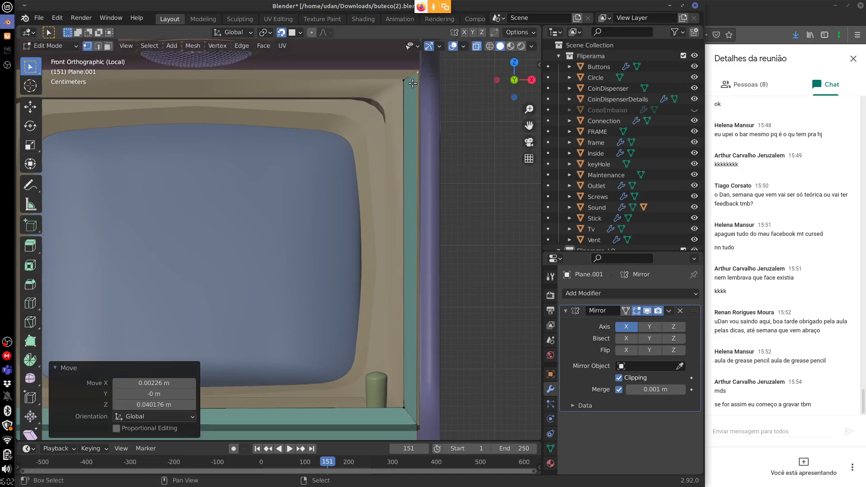
Adjust the side strip's upper inner and outer vertices to the TV bezel's upper corner, raising the outer one about 0.002 m in Z.
left_click(406, 83)
middle_click_drag(403, 91, 417, 180, "shift")
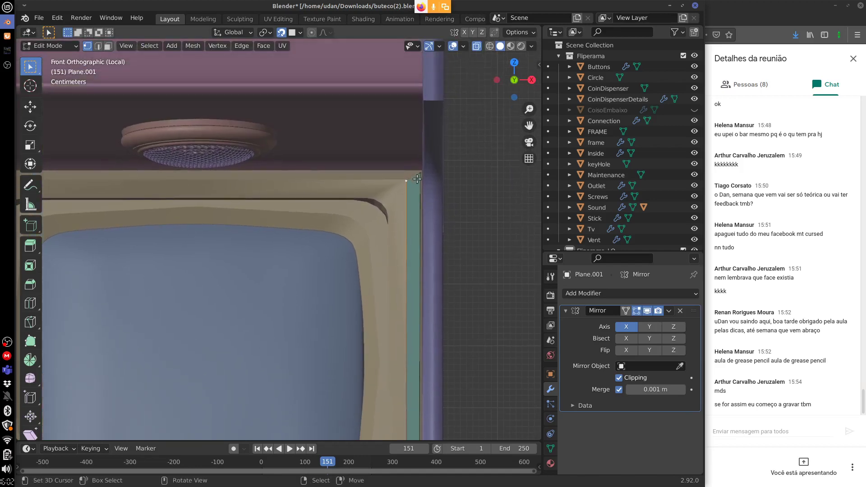
key("g")
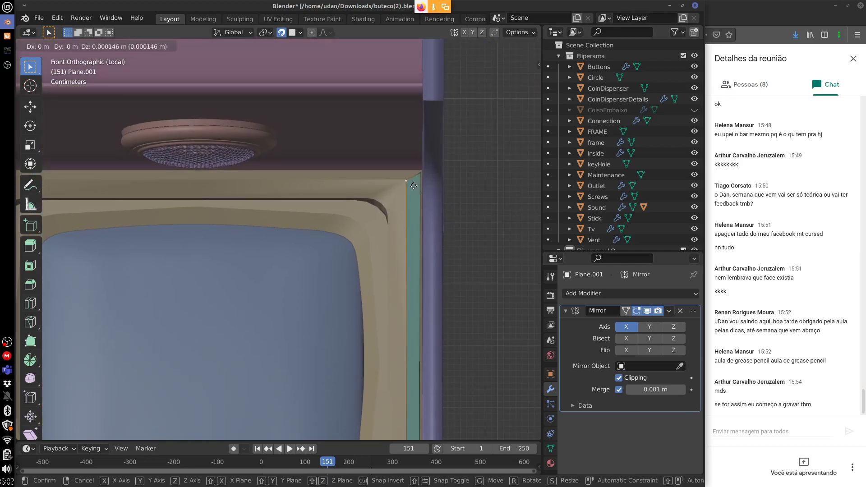
left_click(413, 185)
right_click(421, 166)
key("g")
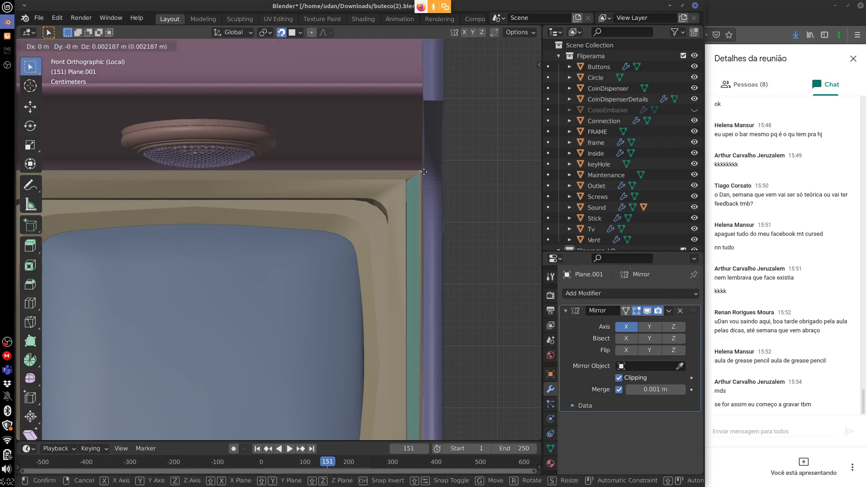
left_click(409, 178)
Extrude the side strip's upper end edge about -0.405 m along X to the centre and raise its lower centre vertex about 0.002 m in Z.
left_click(409, 179)
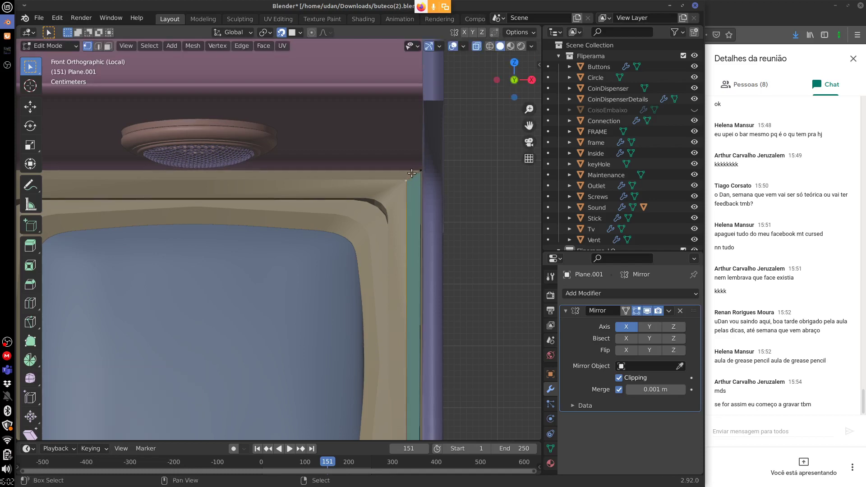
middle_click_drag(287, 202, 448, 235, "shift")
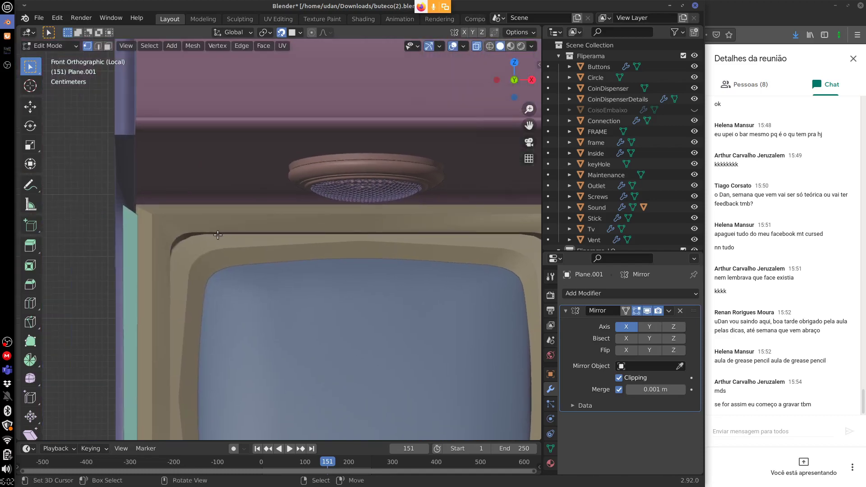
middle_click_drag(229, 225, 129, 253, "shift")
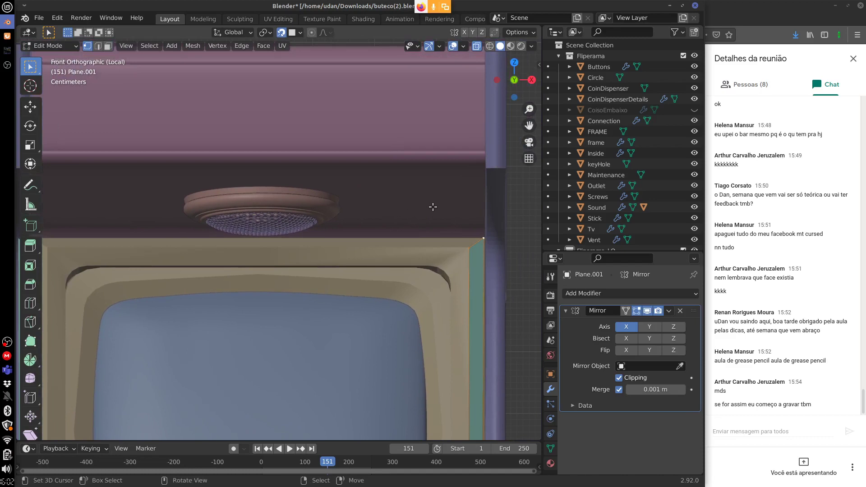
key("g")
key("x")
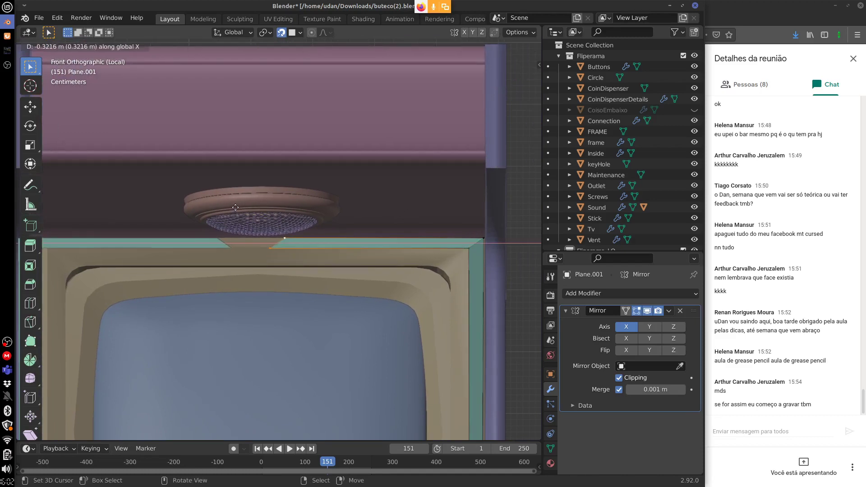
left_click(189, 215)
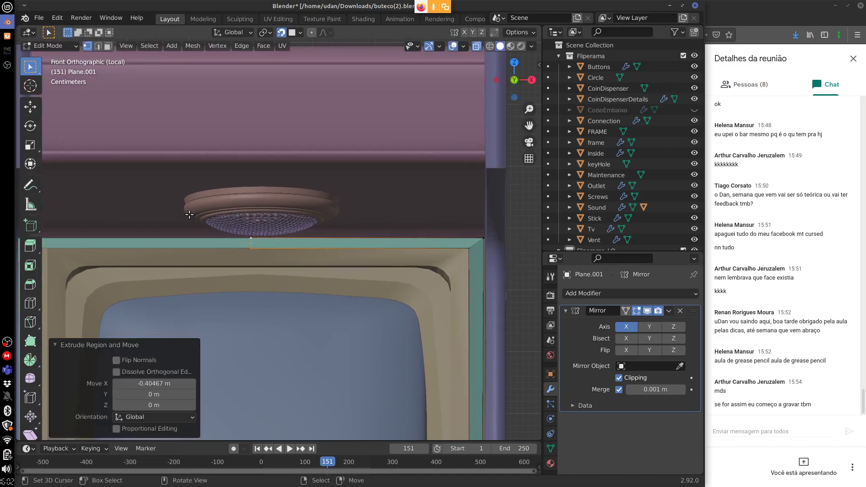
left_click(255, 252)
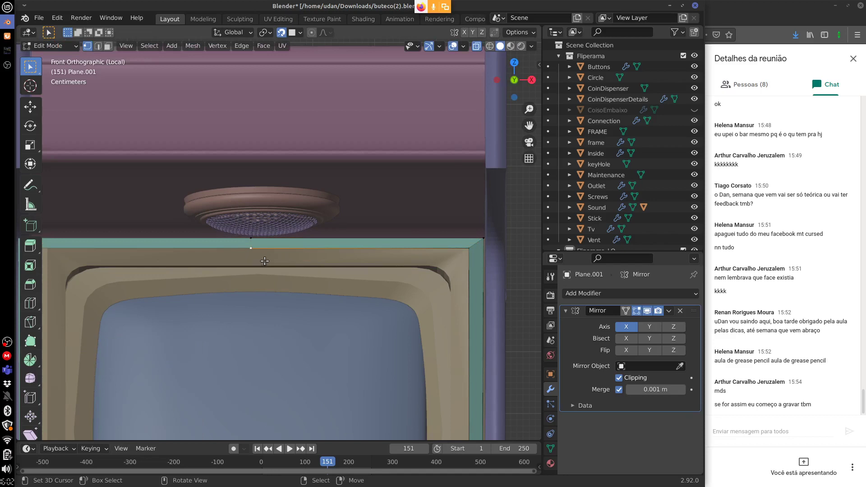
key("g")
left_click(264, 274)
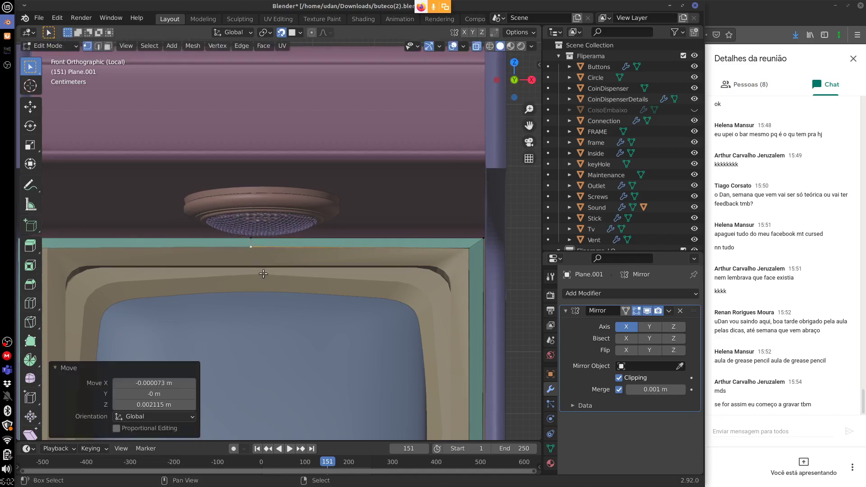
Select the outer upper edge of the bezel's top strip, from the centre vertex to the outer corner vertex.
left_click(457, 251)
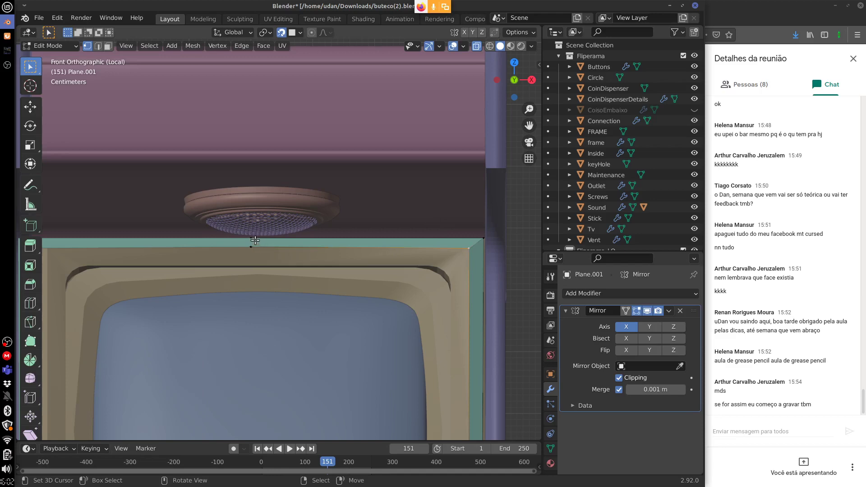
left_click(255, 240)
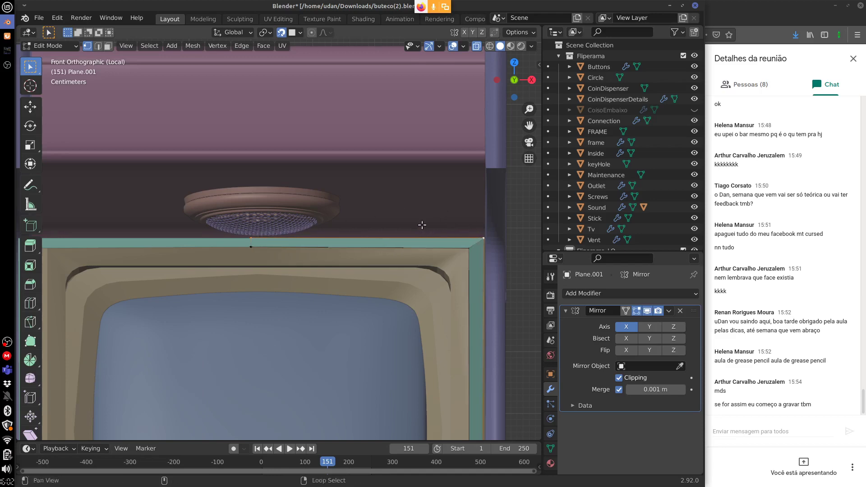
middle_click_drag(424, 226, 482, 216)
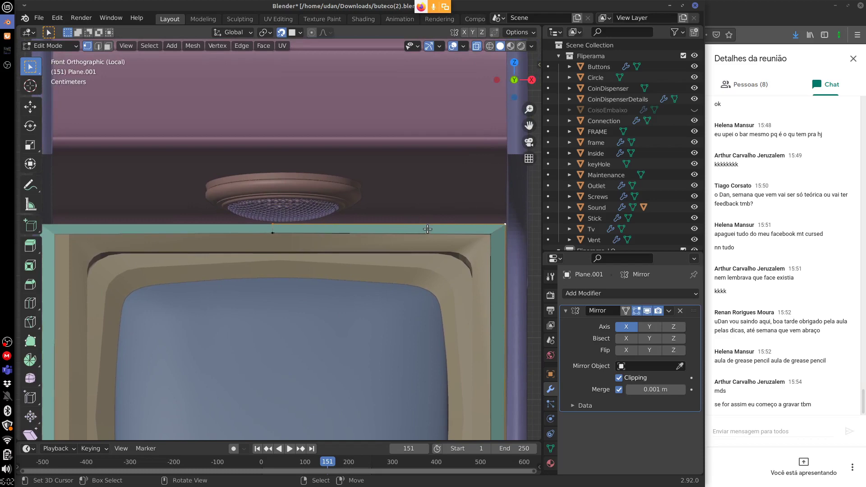
key("e")
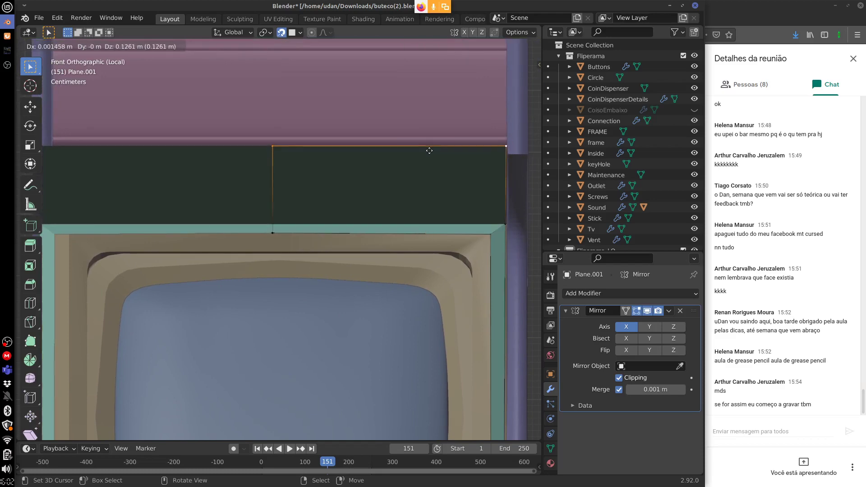
left_click(429, 151)
middle_click_drag(429, 151, 450, 194)
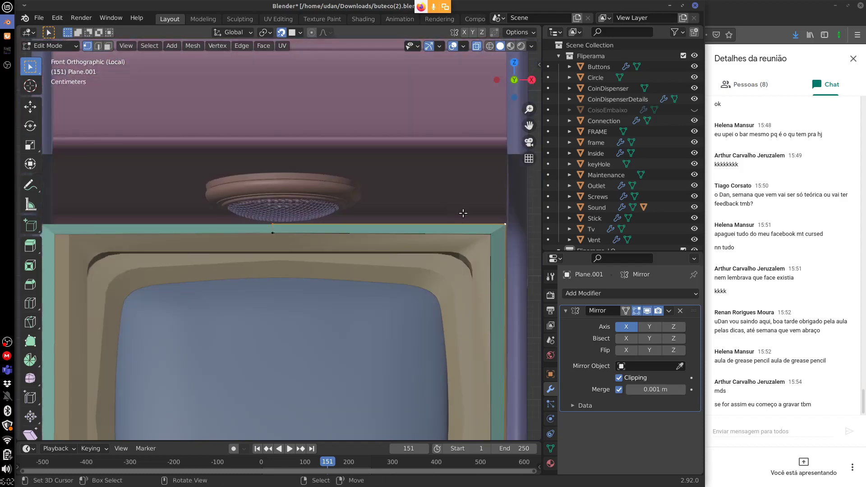
key("e")
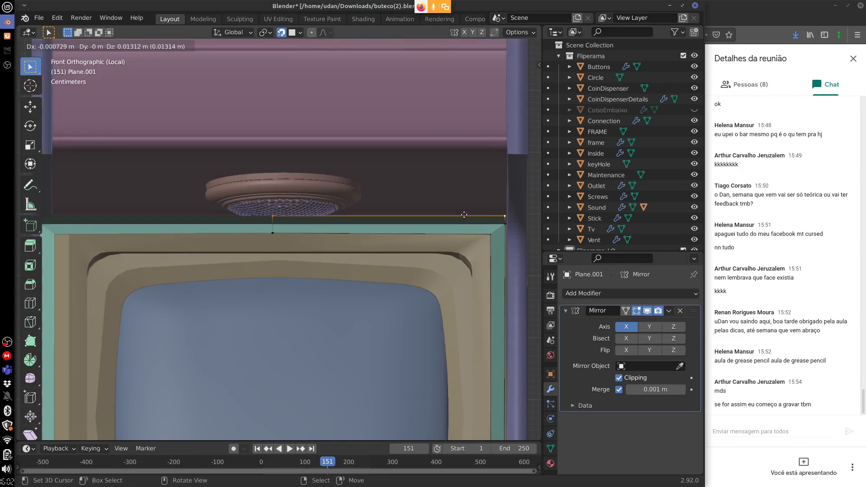
left_click(447, 217)
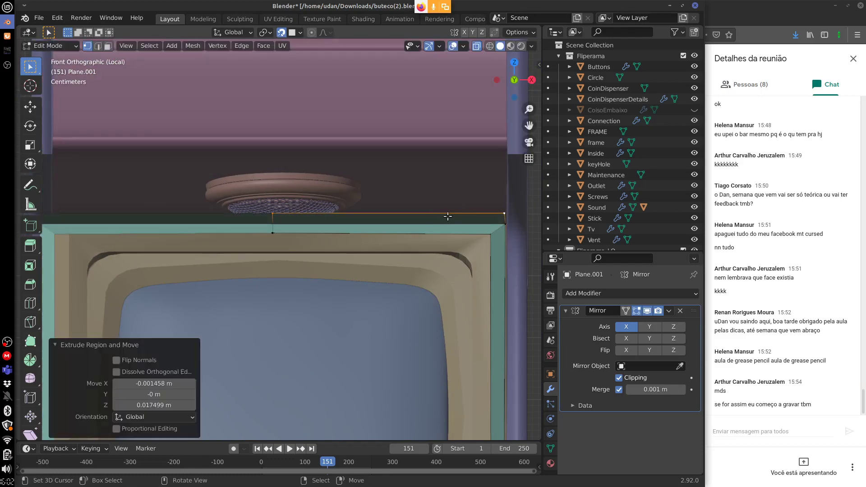
middle_click_drag(352, 230, 416, 203)
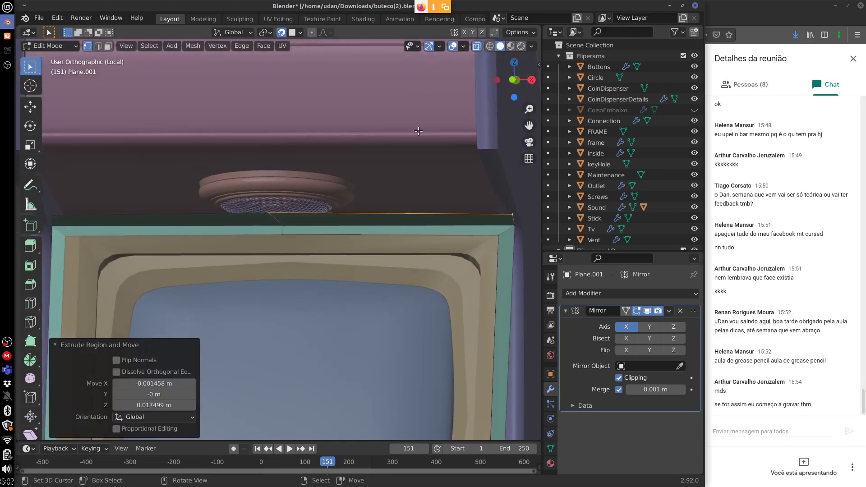
key("ctrl+z")
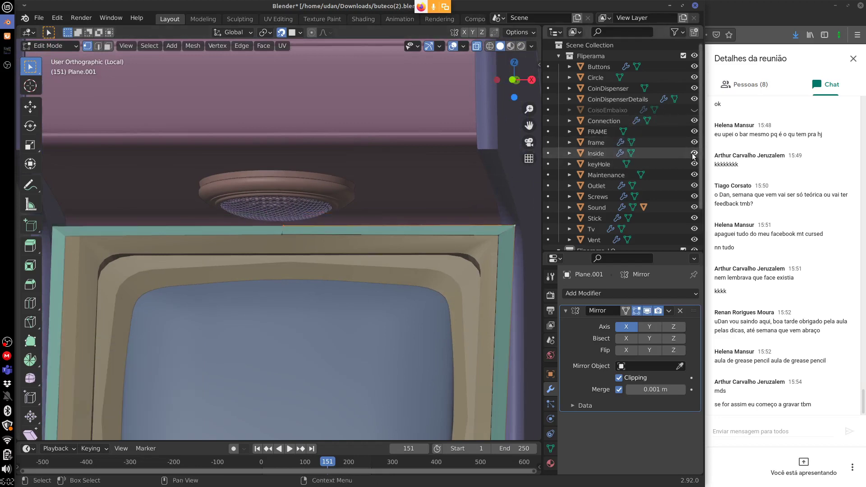
Hide the Sound object that covers the area above the TV bezel.
left_click(694, 207)
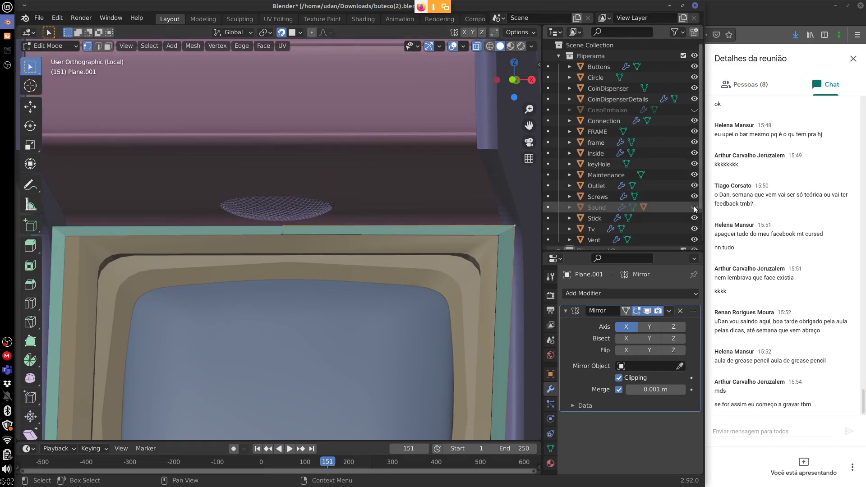
left_click(694, 218)
left_click(694, 197)
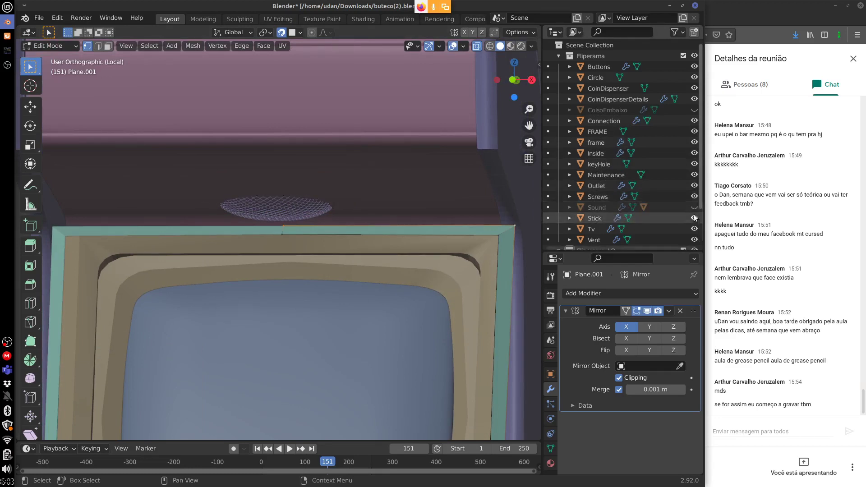
left_click(694, 186)
scroll(696, 207, "down", 3)
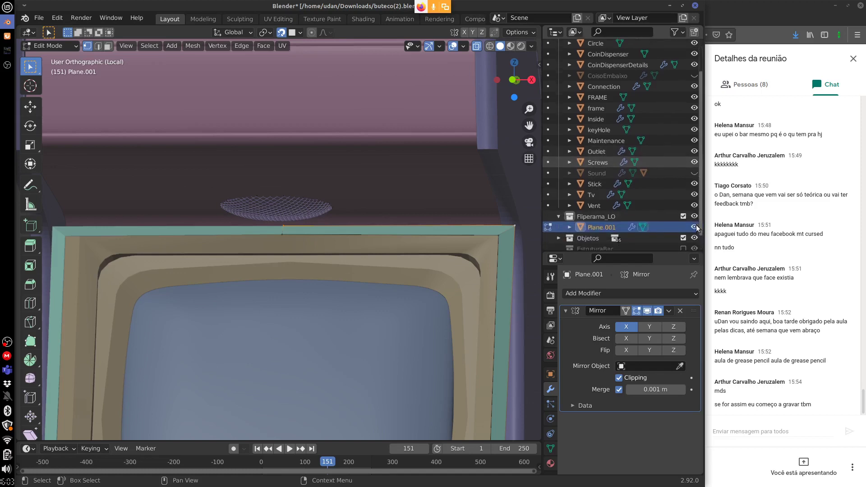
left_click_drag(696, 225, 696, 224)
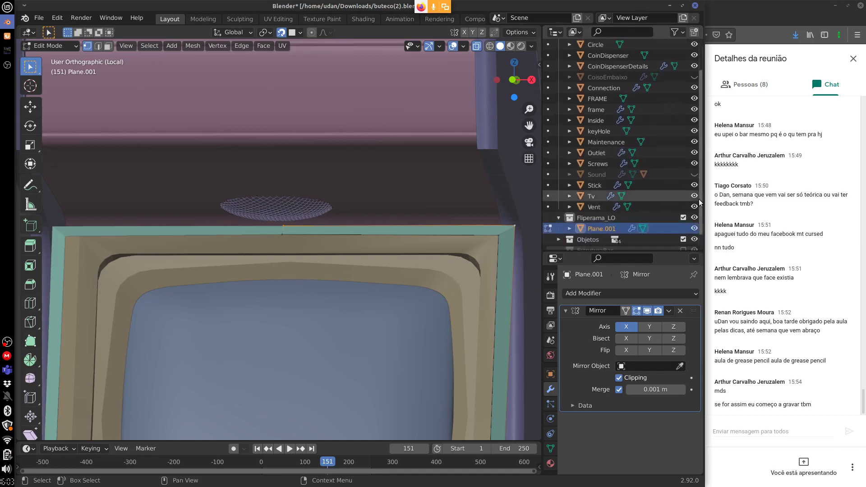
scroll(700, 188, "up", 3)
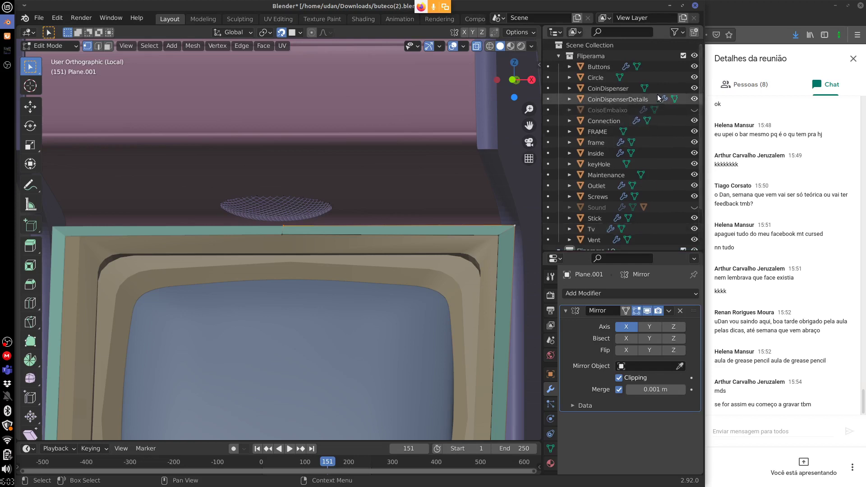
left_click(694, 78)
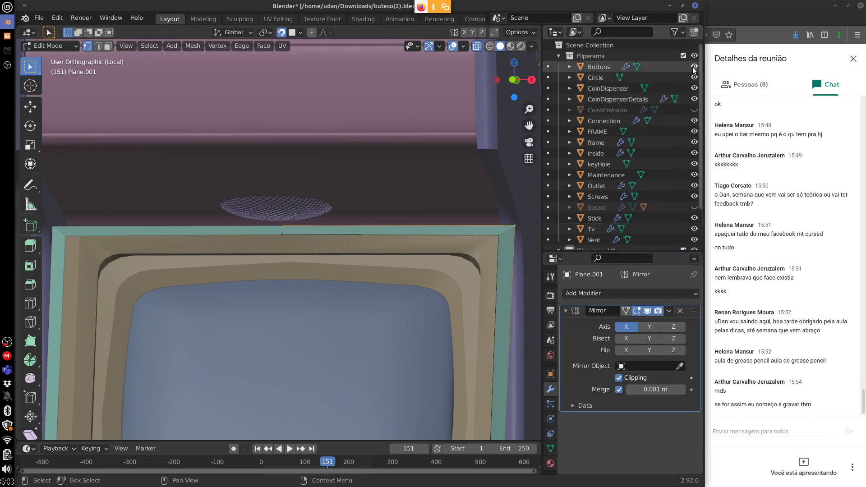
left_click(694, 67)
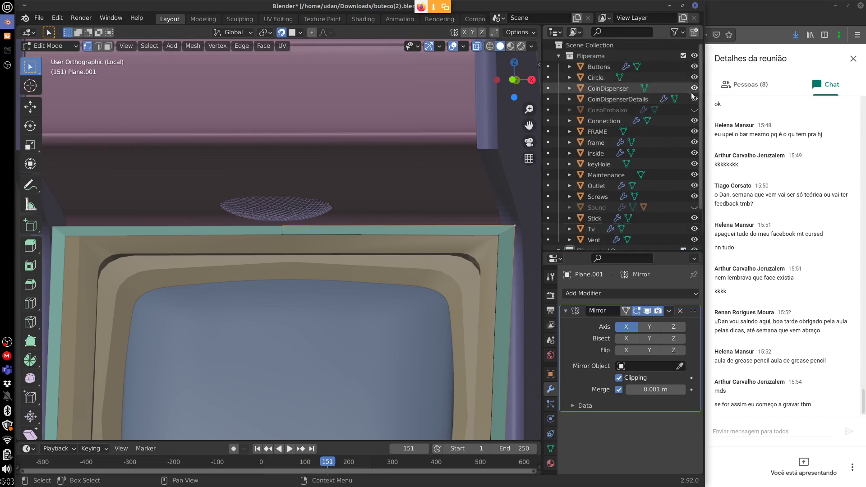
left_click(694, 121)
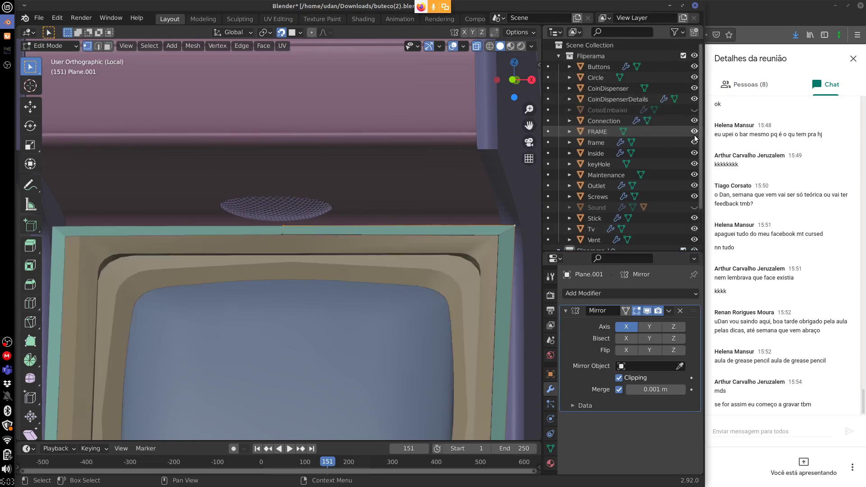
left_click(695, 143)
left_click(694, 143)
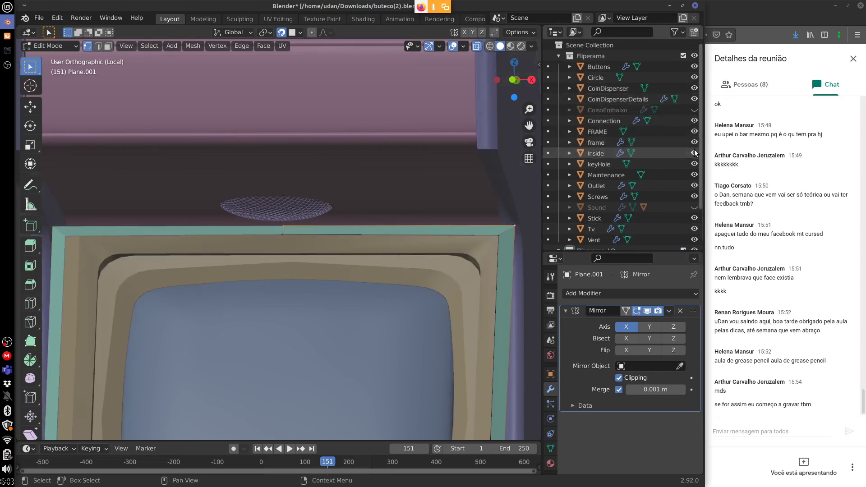
left_click(694, 152)
left_click(695, 152)
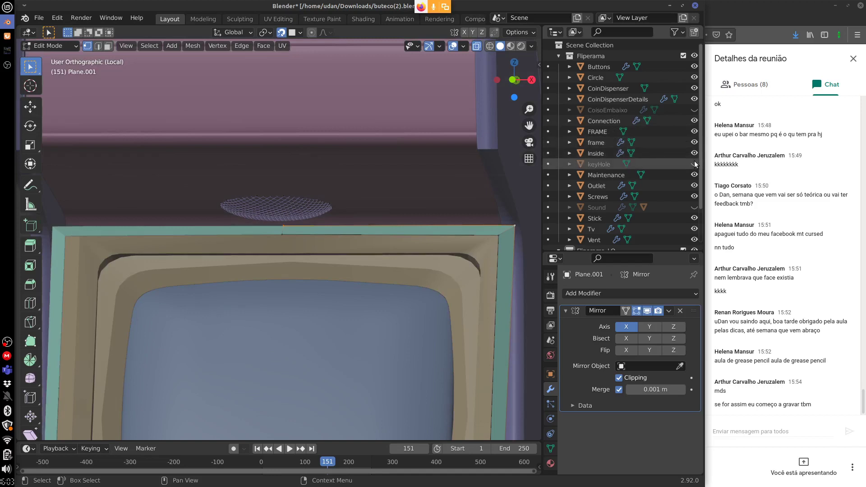
left_click(695, 186)
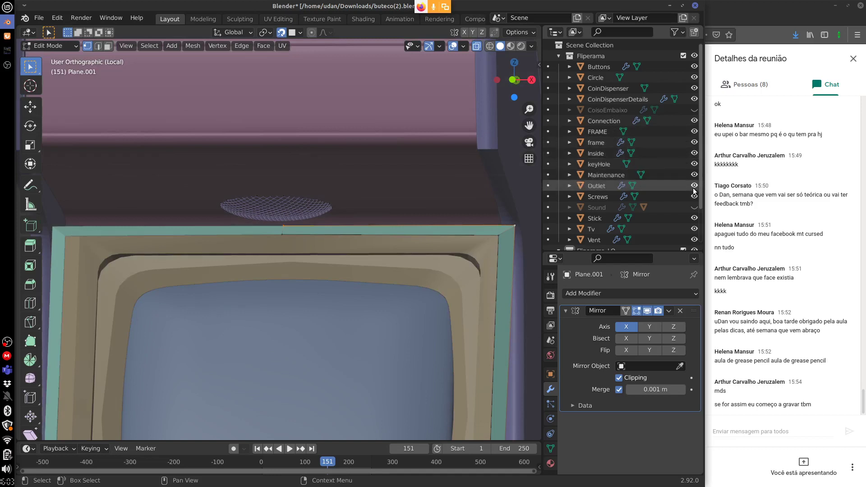
left_click(694, 196)
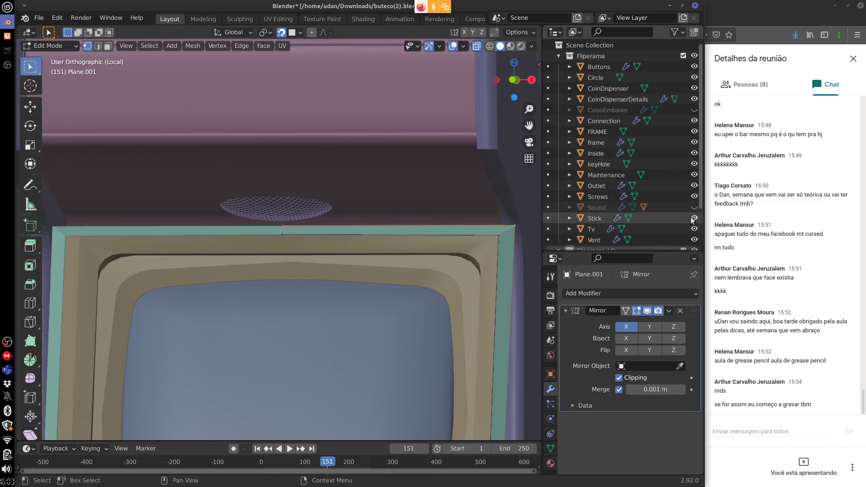
left_click(694, 229)
left_click(695, 229)
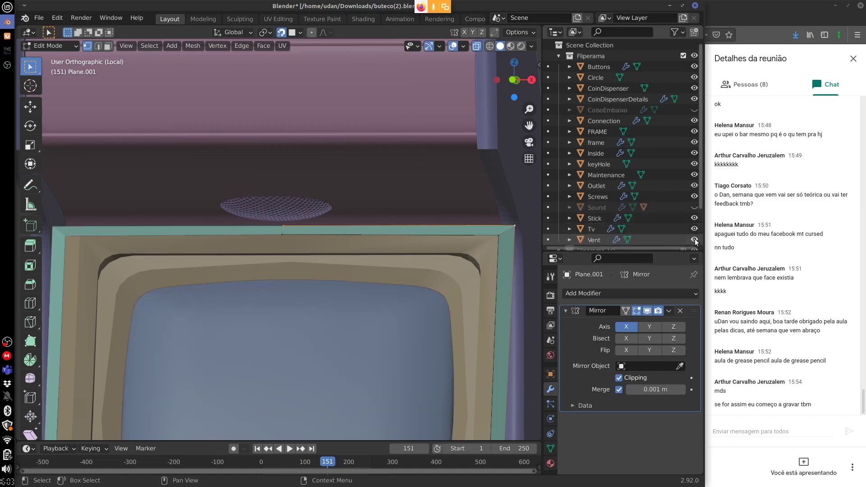
left_click(695, 239)
scroll(702, 197, "down", 1)
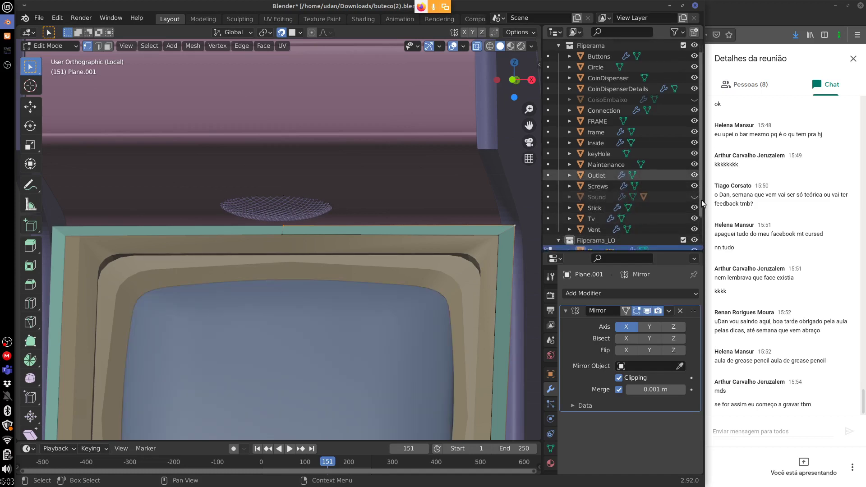
Leave Edit Mode and hide the Grade speaker mesh above the TV bezel.
key("Tab")
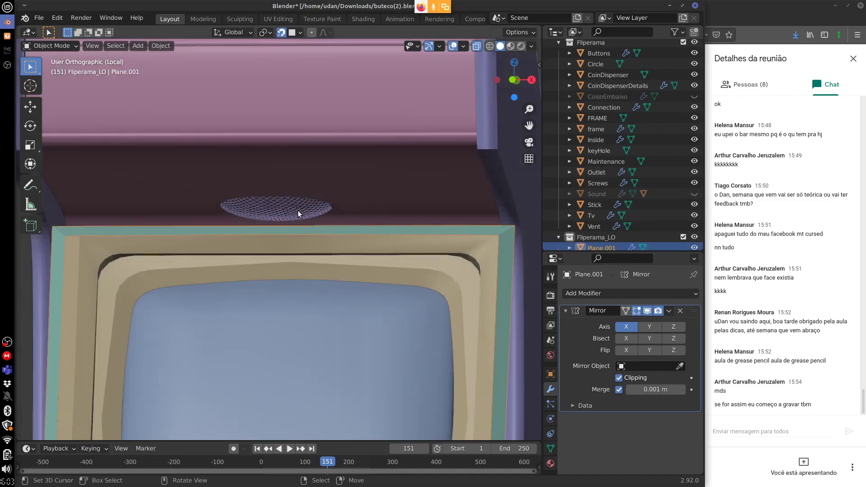
left_click(296, 211)
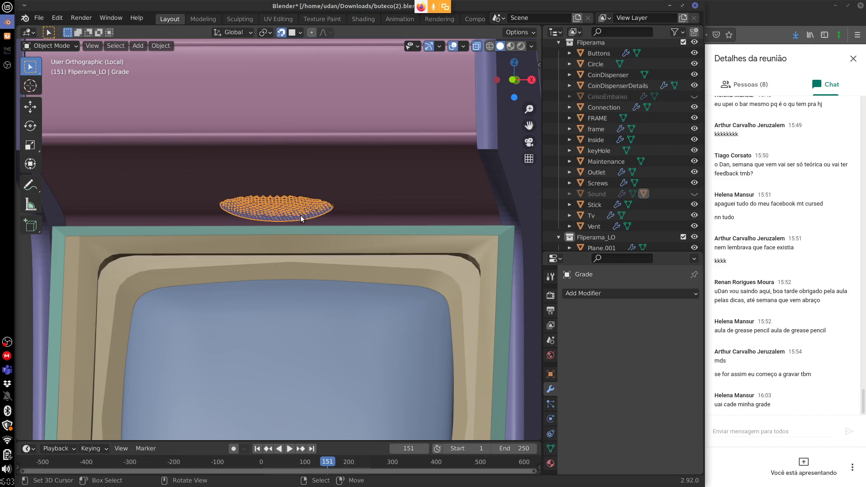
key("h")
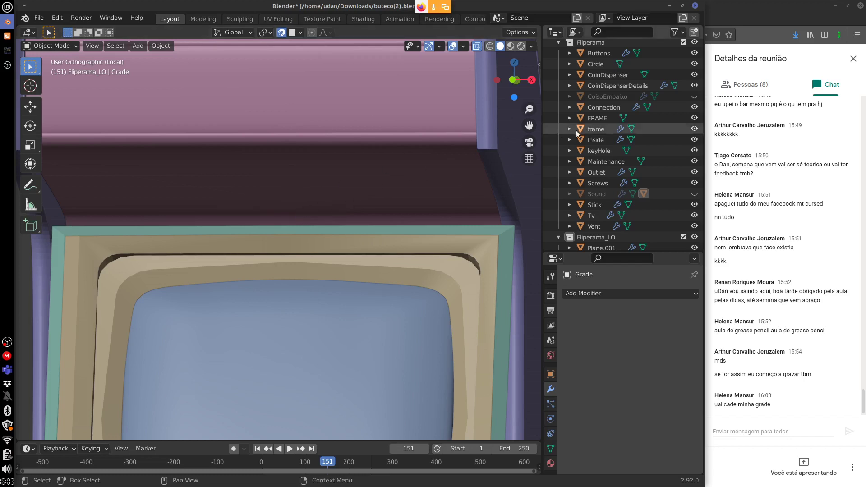
Resume editing Plane.001 in front view and extrude the top strip's selected upper edge about 0.017 m in Z.
left_click(356, 230)
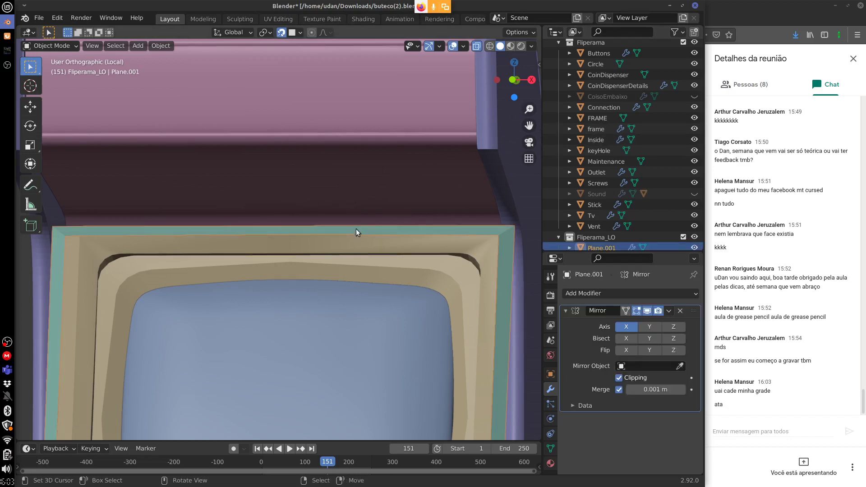
key("Tab")
middle_click_drag(372, 217, 387, 219)
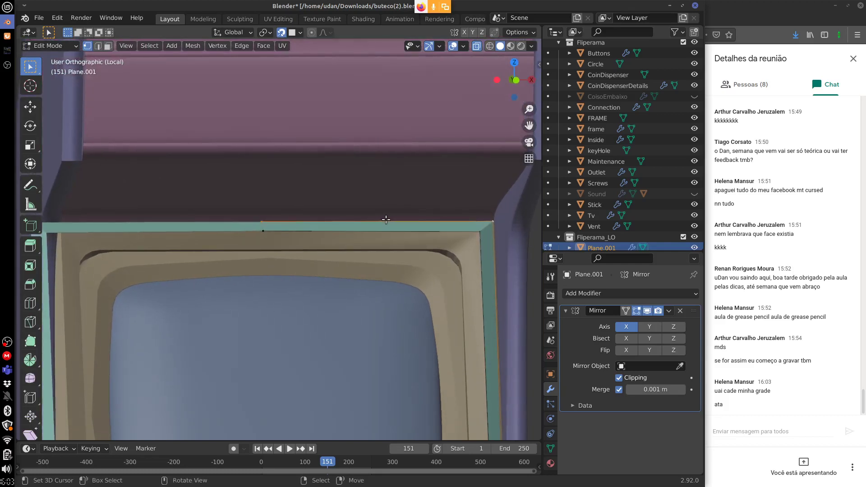
key("KP_1")
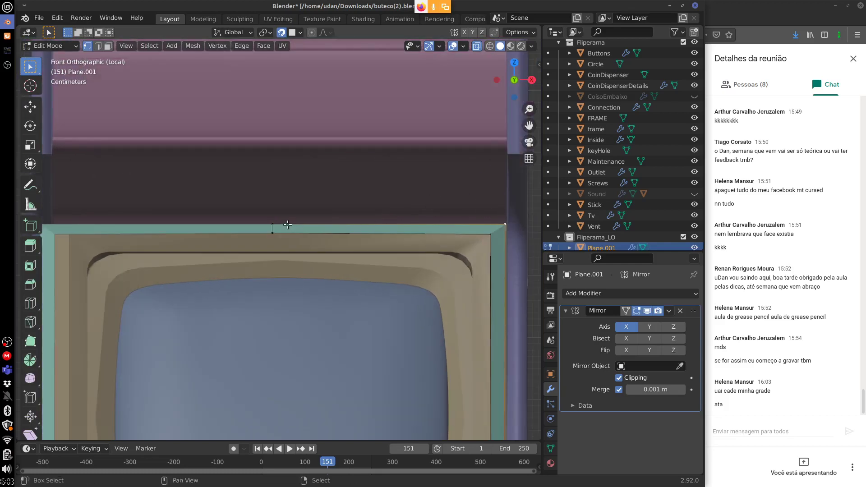
key("e")
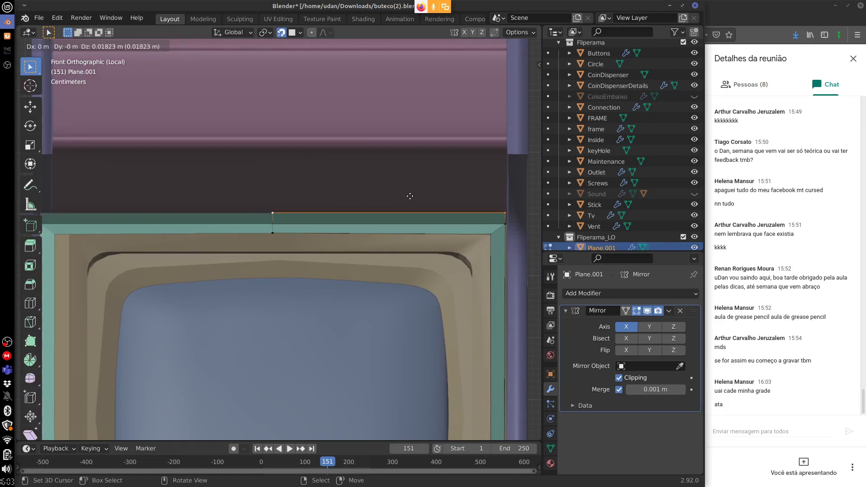
left_click(410, 197)
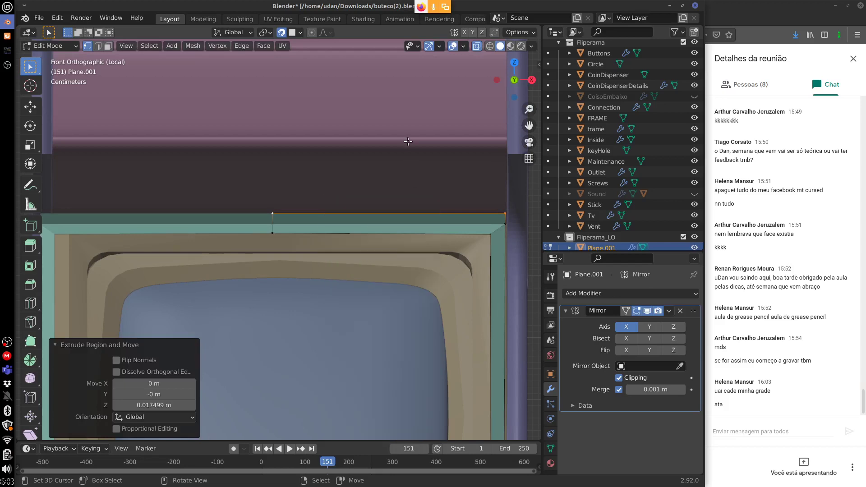
Extrude the upper edge about 0.104 m in Z to the pink panel's base and about 0.163 m further up over the panel.
key("e")
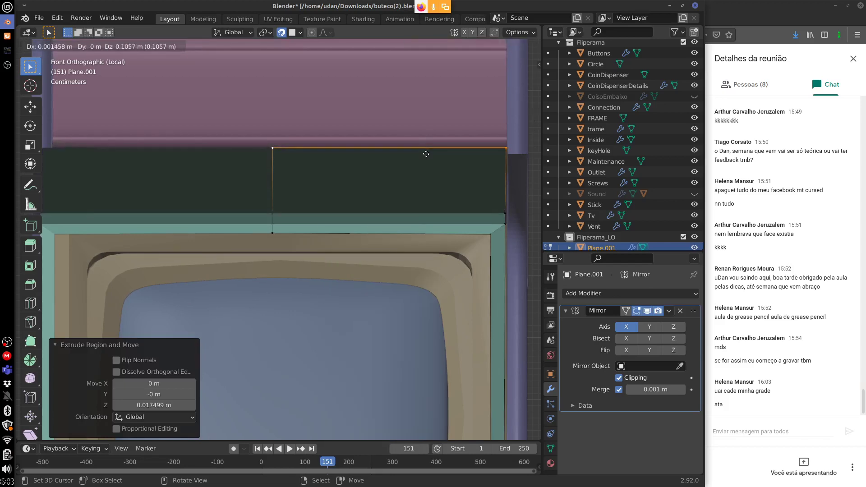
left_click(426, 154)
middle_click_drag(426, 154, 423, 208, "shift")
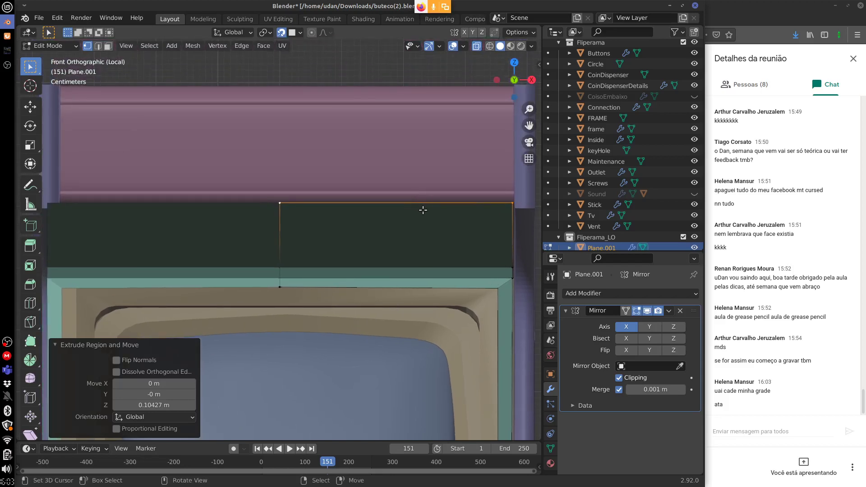
key("e")
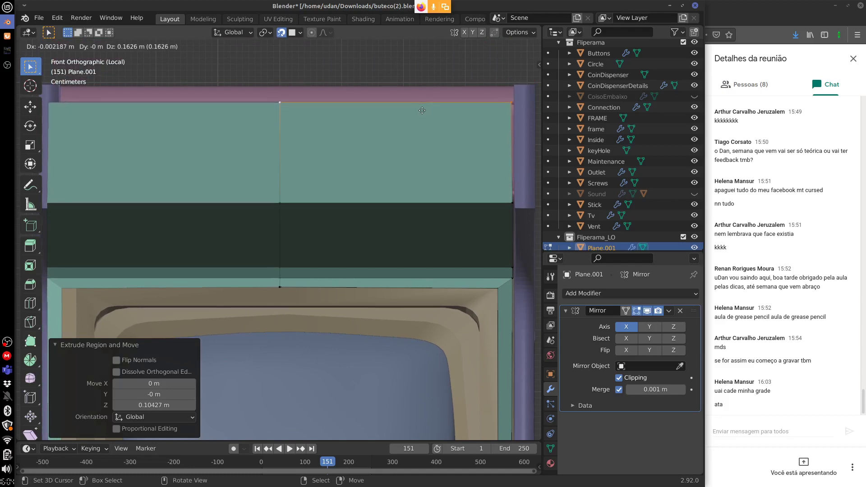
left_click(420, 110)
middle_click_drag(396, 131, 411, 196, "shift")
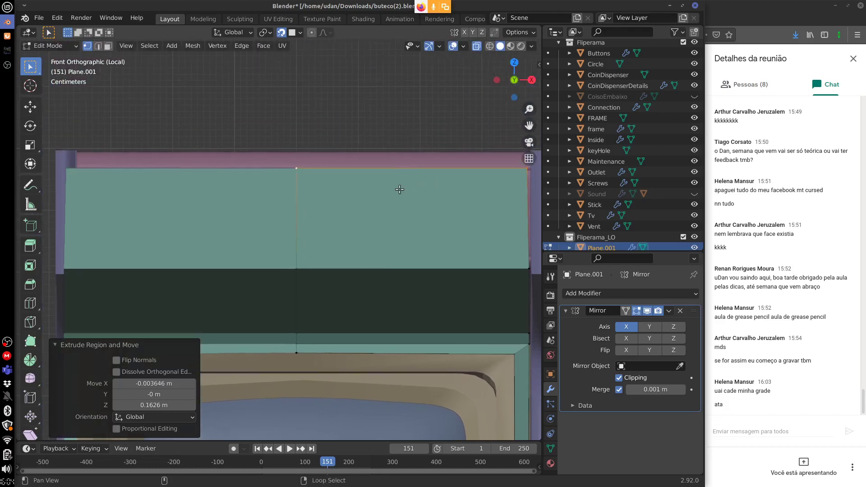
Extrude the upper edge about 0.023 m up in Z to the pink panel's top and about 0.906 m back in Y across the roof.
key("e")
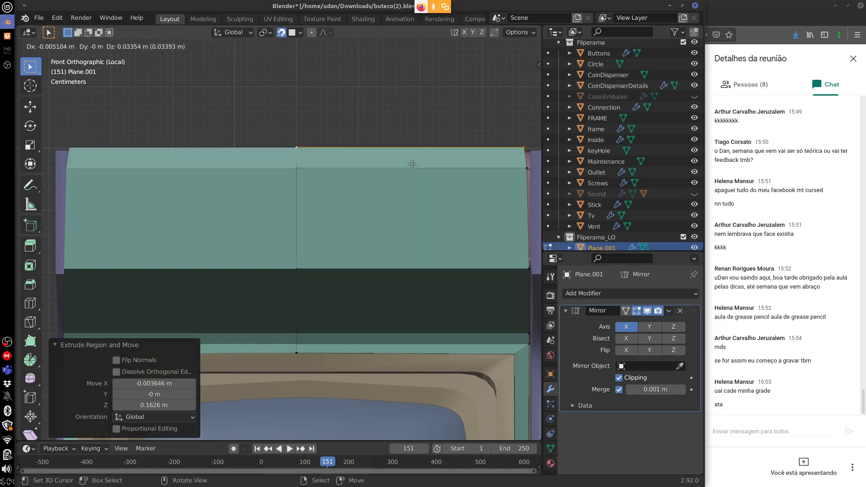
left_click(412, 170)
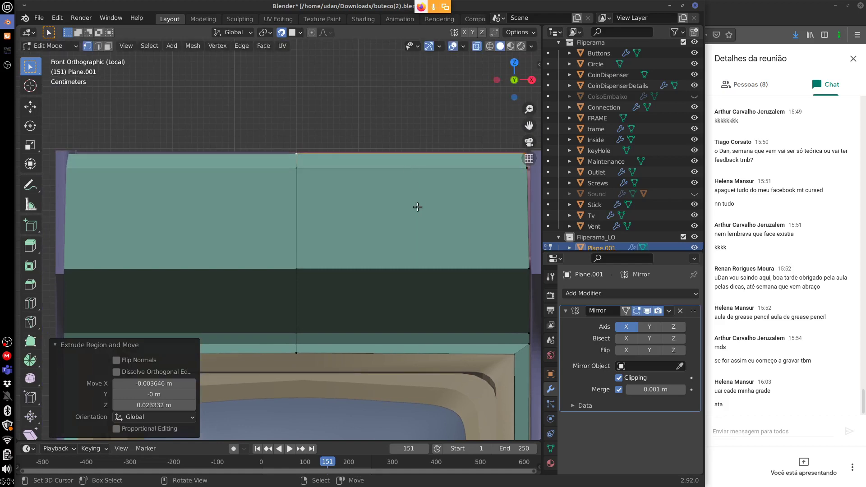
middle_click_drag(417, 207, 269, 294)
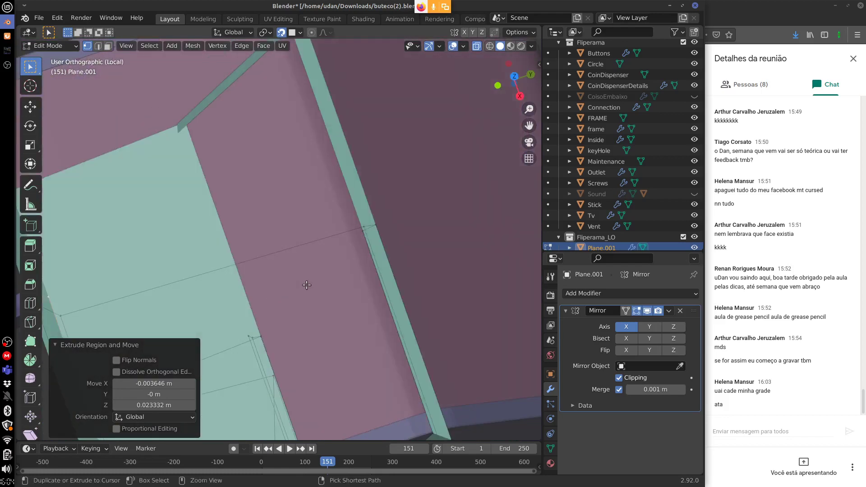
key("ctrl+KP_7")
mouse_move(318, 233)
middle_mouse_down("shift")
mouse_move(339, 402)
mouse_move(318, 216)
mouse_move(322, 223)
middle_mouse_up("shift")
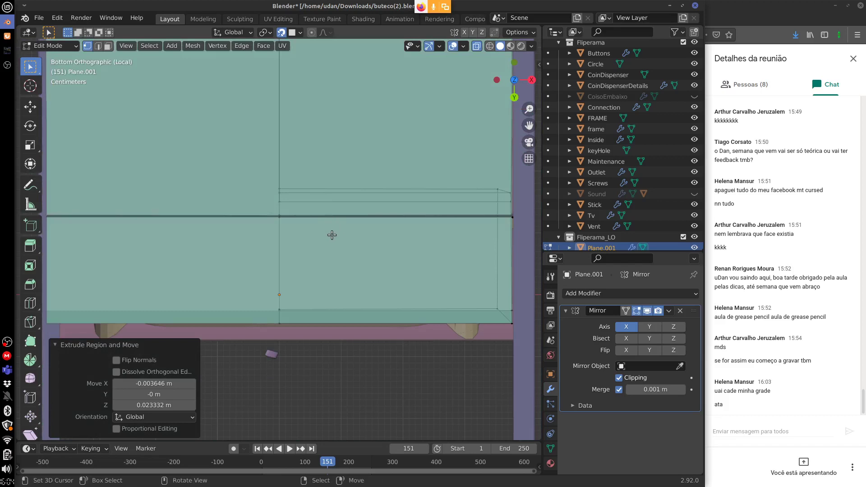
key("KP_7")
middle_click_drag(332, 242, 343, 272, "shift")
scroll(345, 272, "down", 4)
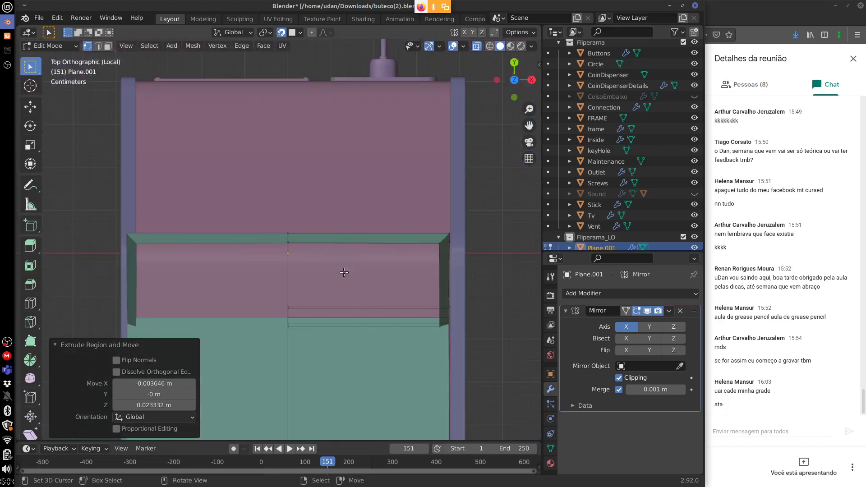
middle_click_drag(342, 293, 346, 295, "shift")
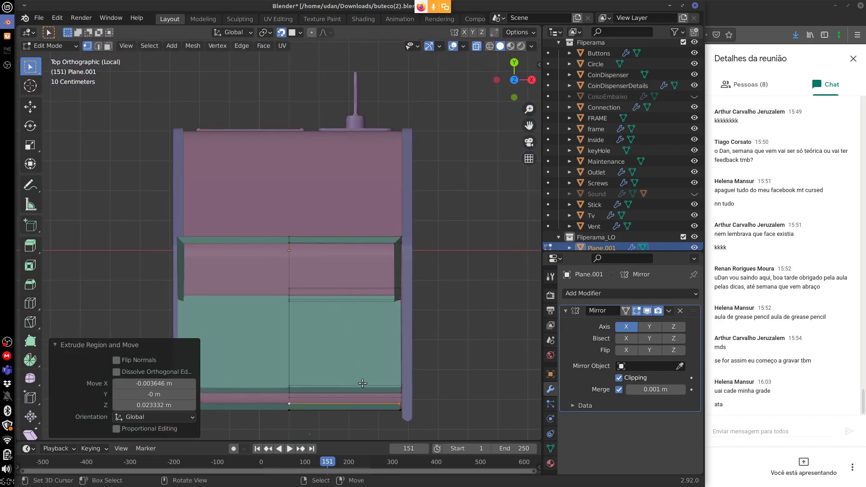
key("e")
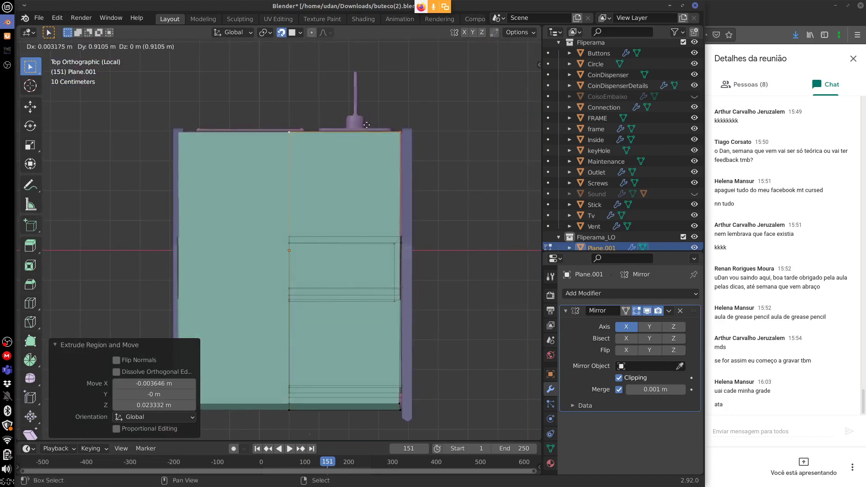
left_click(368, 140)
Move the roof's rear edge about 0.369 m forward in Y and extrude it about 0.373 m back in Y over the rear slope.
middle_click_drag(368, 140, 299, 229)
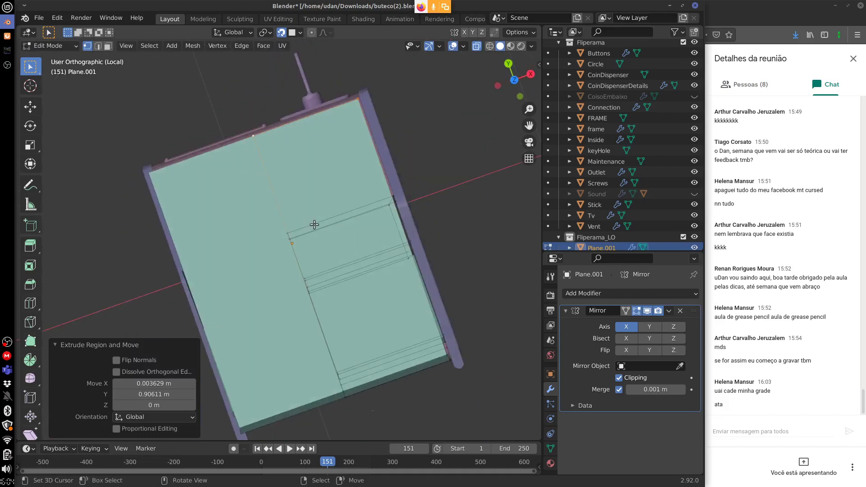
key("KP_7")
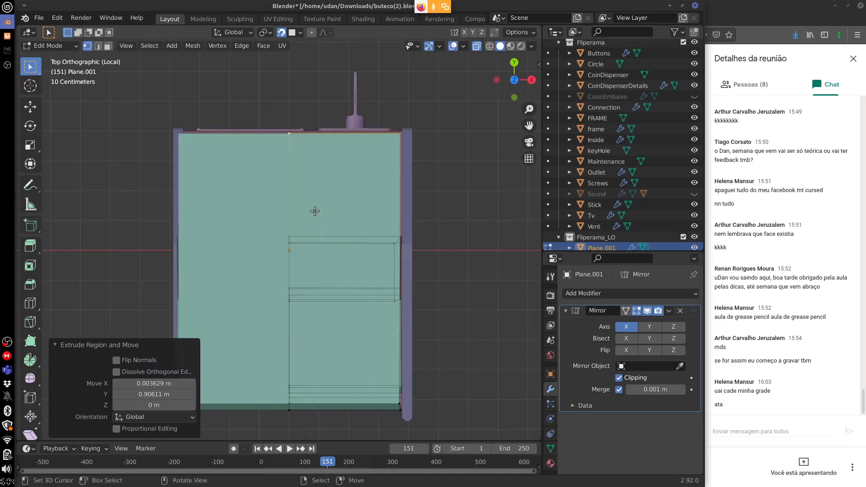
key("g")
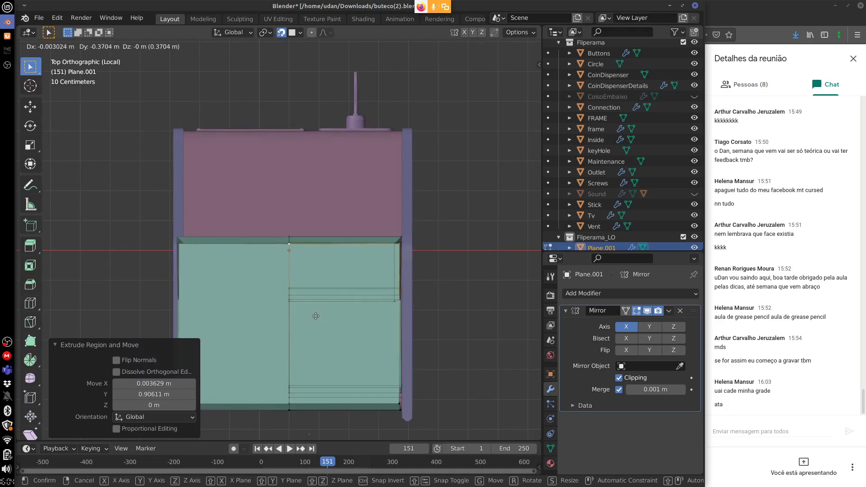
left_click(315, 313)
key("e")
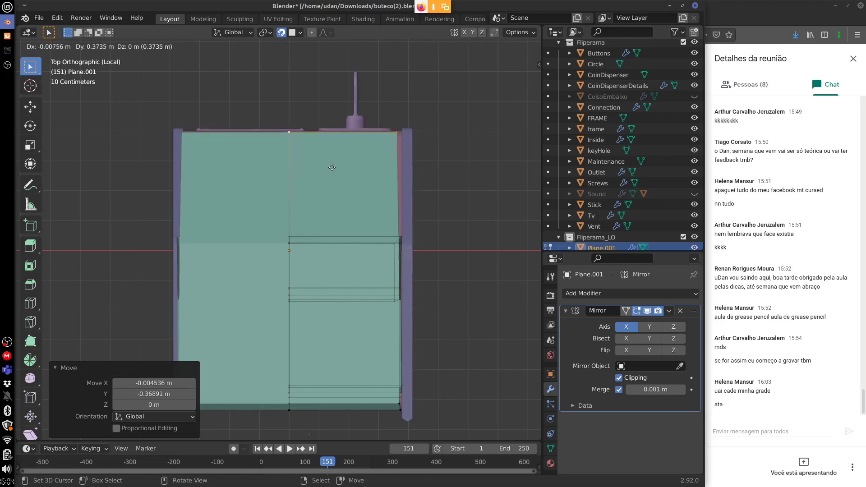
left_click(332, 167)
middle_click_drag(333, 166, 318, 117)
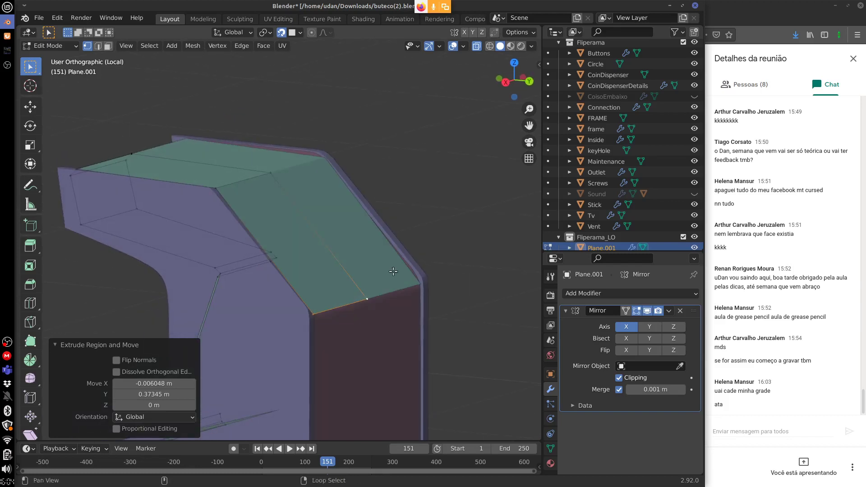
In back view, extrude the slope's lower edge about 1.556 m down in Z to the cabinet's base.
middle_click_drag(391, 302, 370, 139, "shift")
key("ctrl+KP_1")
middle_click_drag(339, 213, 364, 138, "shift")
middle_click_drag(339, 164, 348, 144, "shift")
scroll(350, 149, "down", 2)
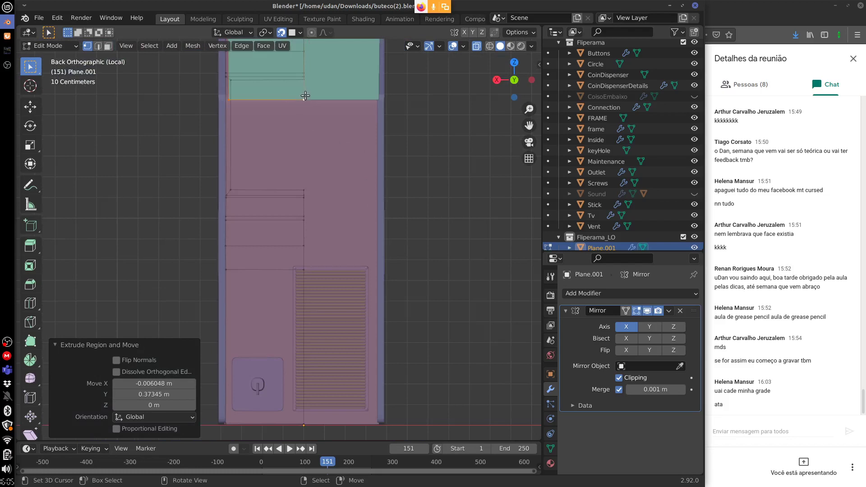
key("g")
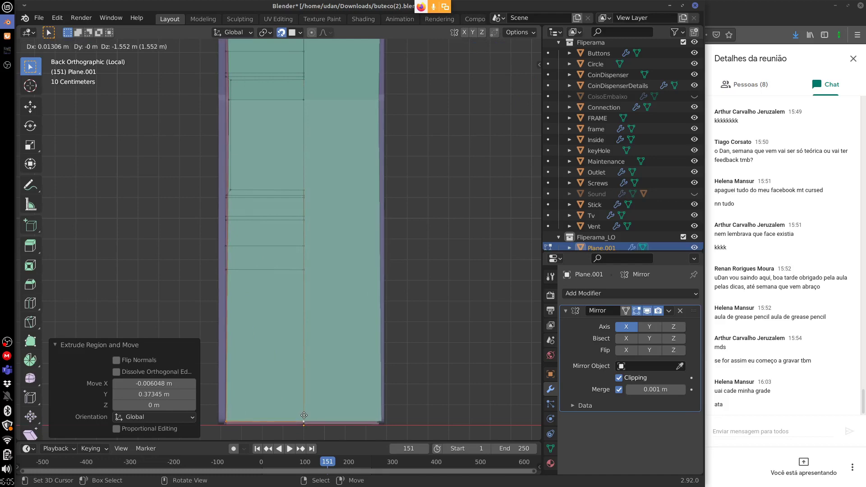
key("shift")
left_click(309, 397)
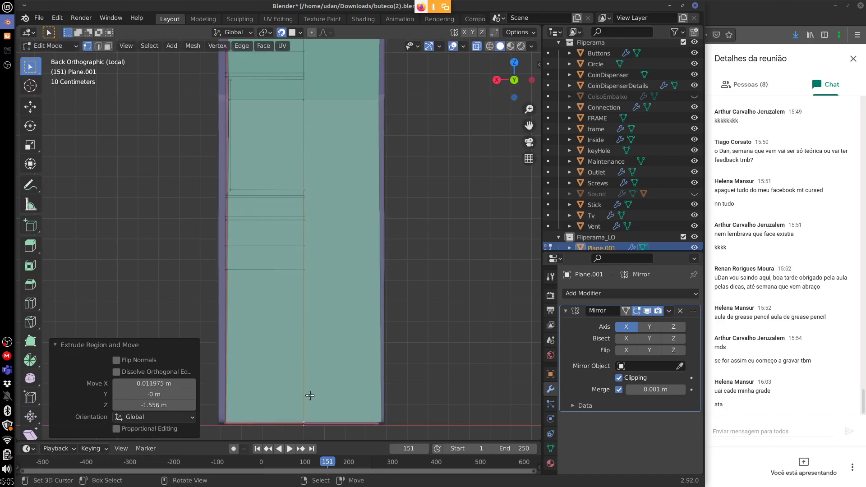
Examine the Plane.001 shell isolated from the detailed model, and leave Local View to bring back the full scene.
middle_click_drag(310, 397, 377, 312)
key("KP_Divide")
middle_click_drag(356, 298, 228, 316)
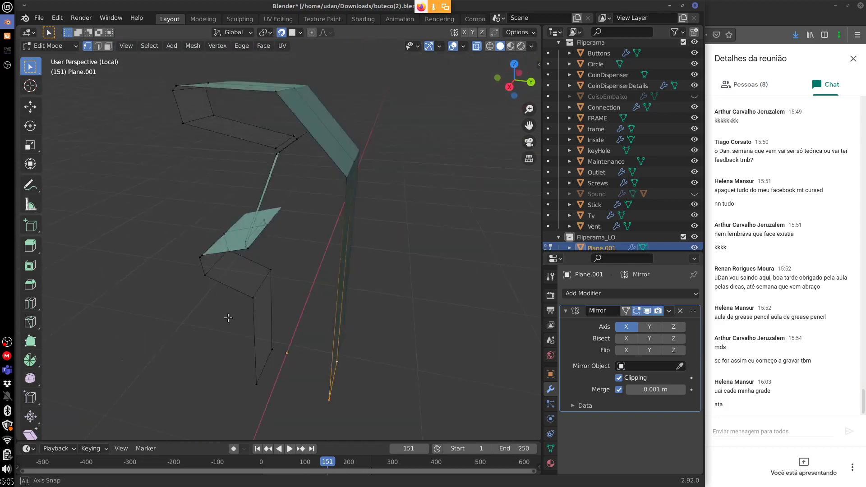
key("KP_Divide")
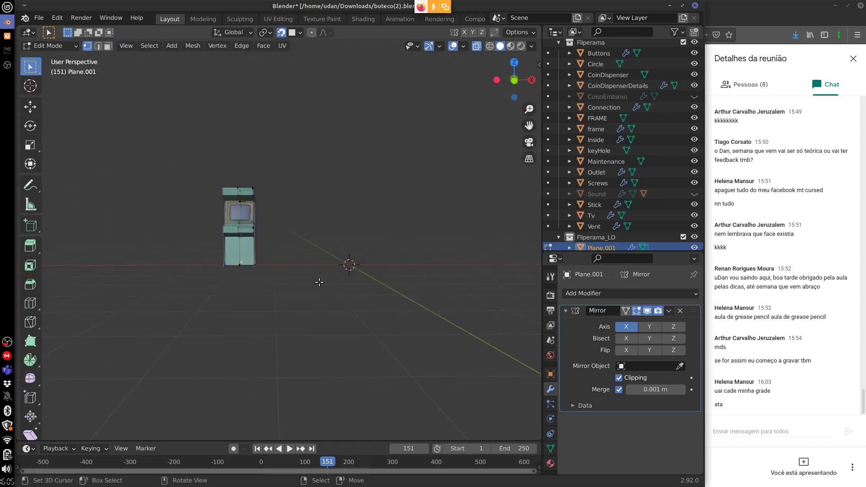
Select the edge loop around the TV opening, extrude it in place and scale it inward over the bezel.
middle_click_drag(319, 284, 319, 263)
scroll(269, 261, "up", 6)
scroll(320, 263, "up", 5)
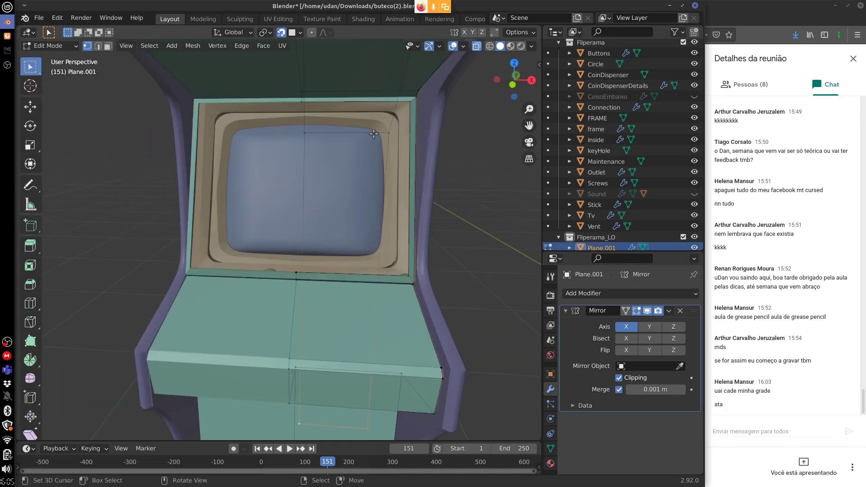
left_click(406, 140, "alt")
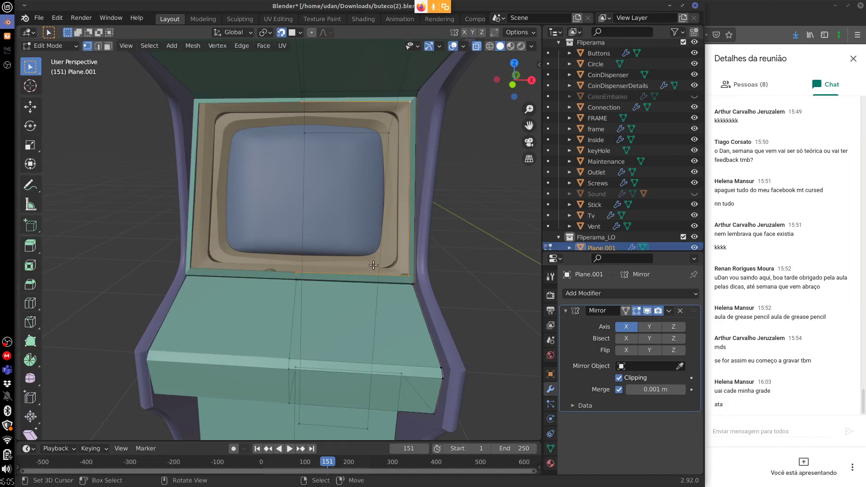
middle_click_drag(378, 250, 413, 264)
right_click(411, 270)
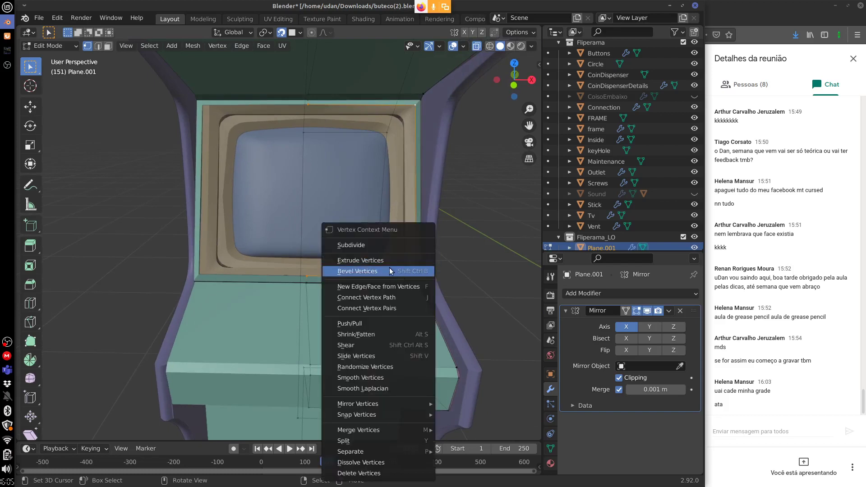
left_click(419, 264)
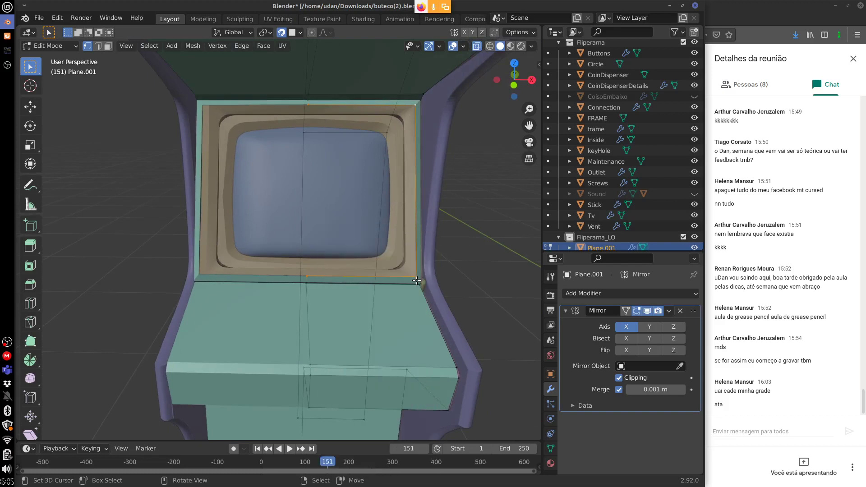
right_click(417, 280)
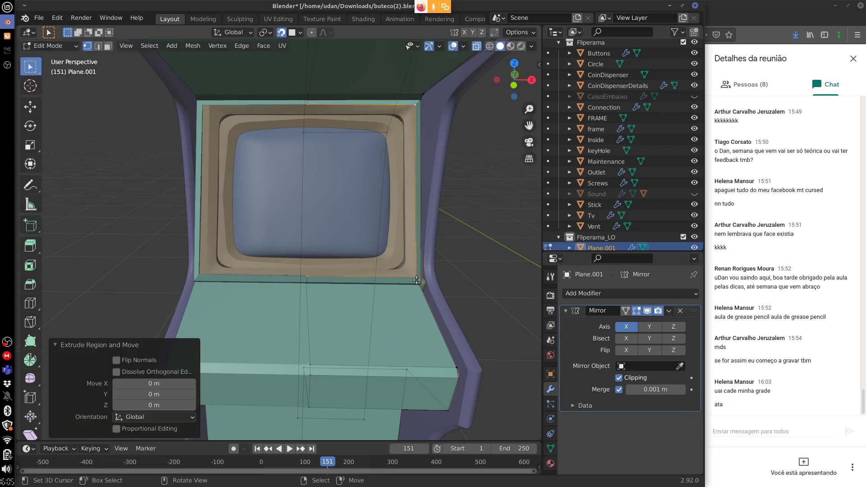
key("s")
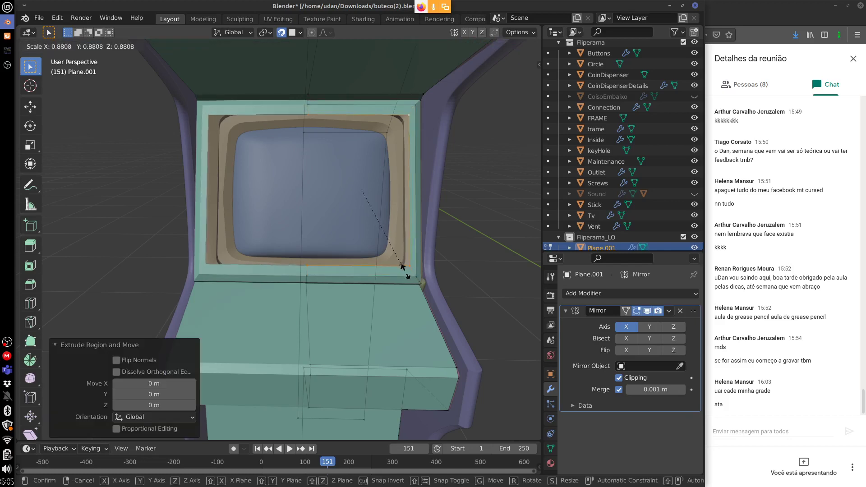
left_click(407, 274)
Move the new loop's lower corner about 0.034 m inward in X, and its upper corner about 0.027 m inward and 0.020 m down.
right_click(411, 270)
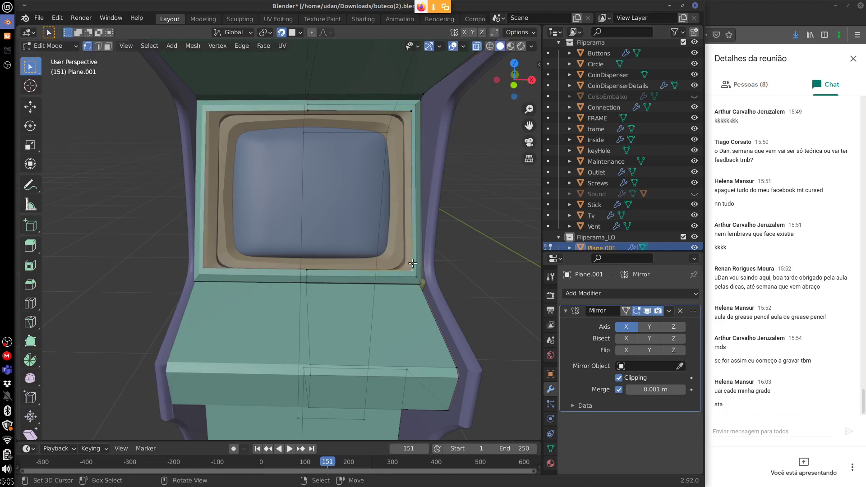
key("g")
left_click(405, 268)
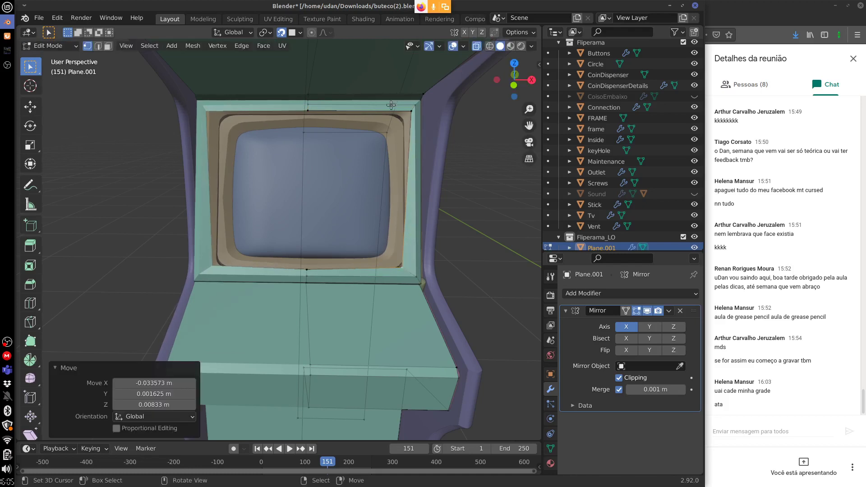
right_click(405, 111)
key("g")
left_click(394, 120)
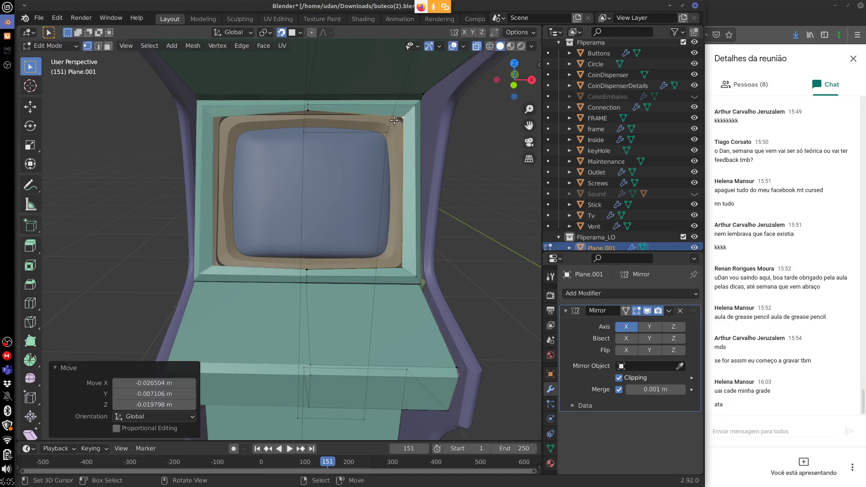
Move the loop's top centre vertex about 0.013 m down in Z onto the bezel's inner step.
left_click(310, 110)
key("g")
left_click(334, 110)
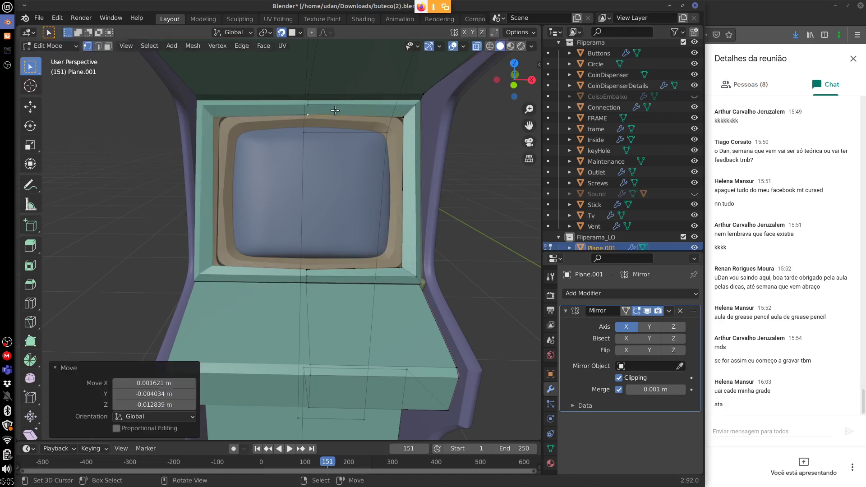
Select the adjusted inner loop's vertices, extrude them in place and scale the new loop to about 0.85 towards the TV screen.
left_click(405, 113)
left_click(403, 266, "shift")
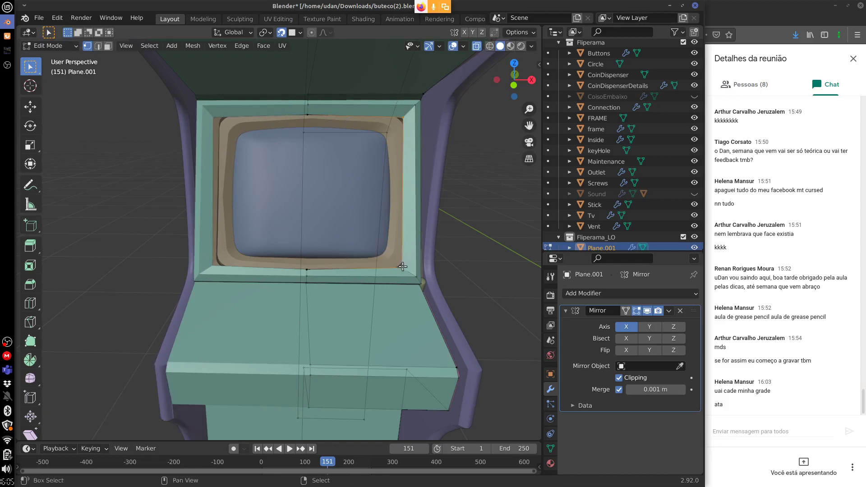
left_click(325, 273, "shift")
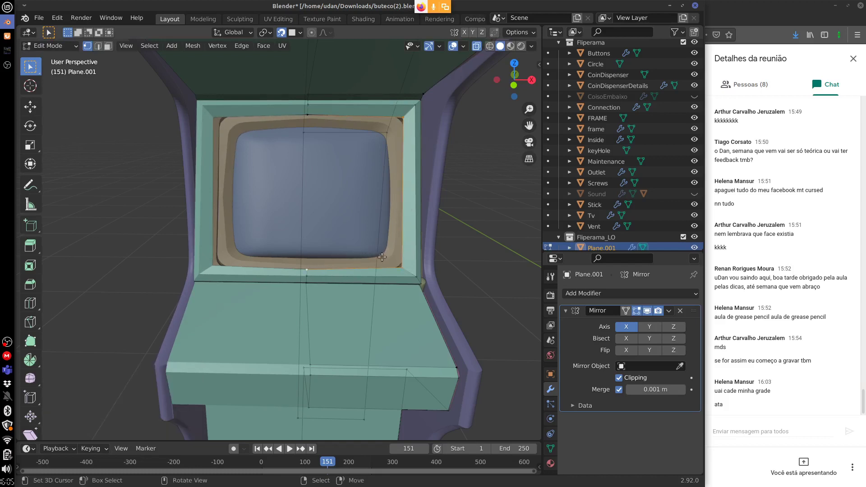
left_click(308, 115, "shift")
key("g")
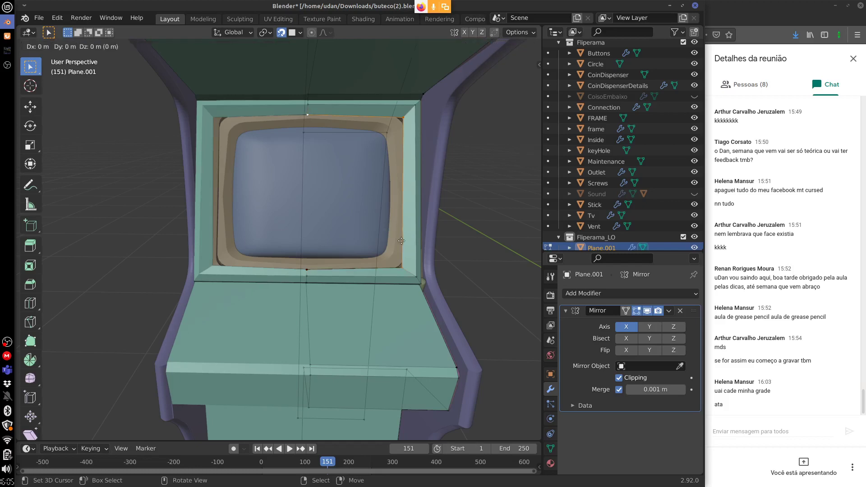
right_click(401, 240)
key("s")
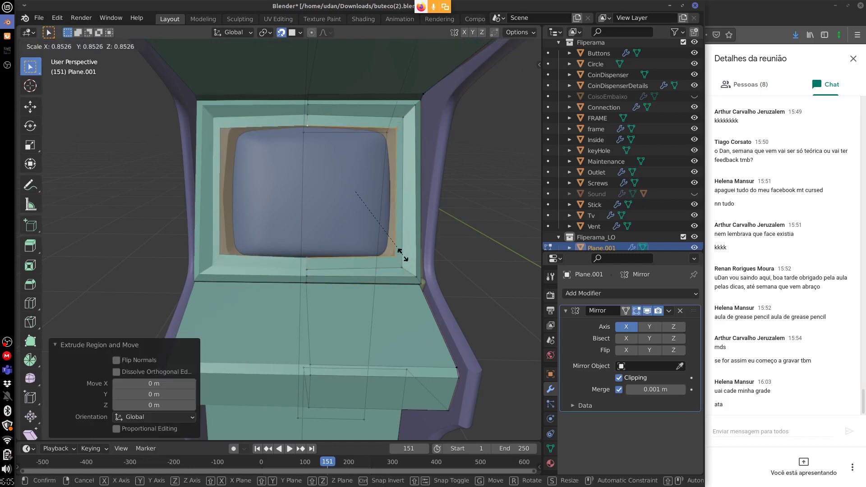
left_click(399, 255)
Move the innermost loop's lower corner about 0.006 m inward in X and switch to front orthographic view at the TV screen.
right_click(394, 255)
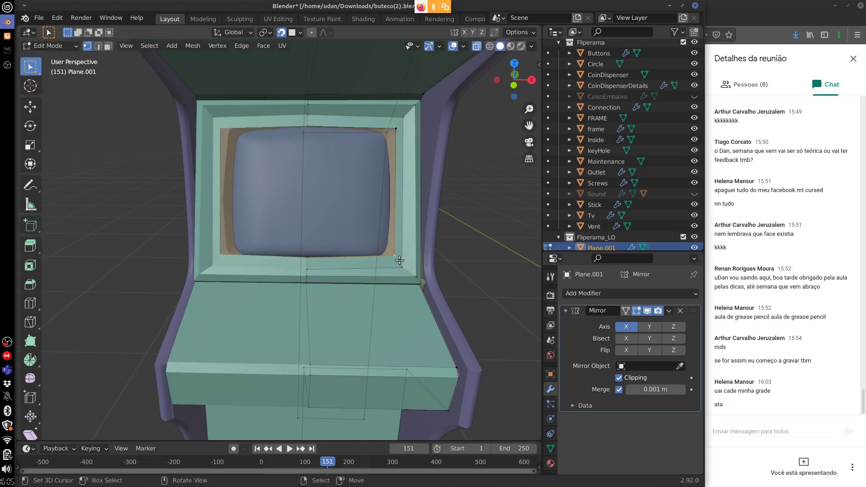
key("g")
left_click(399, 259)
key("KP_1")
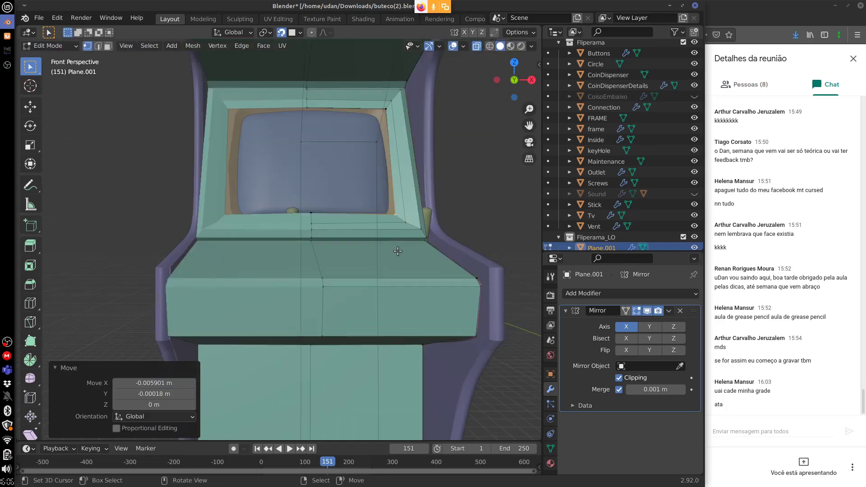
key("KP_5")
scroll(388, 253, "up", 2)
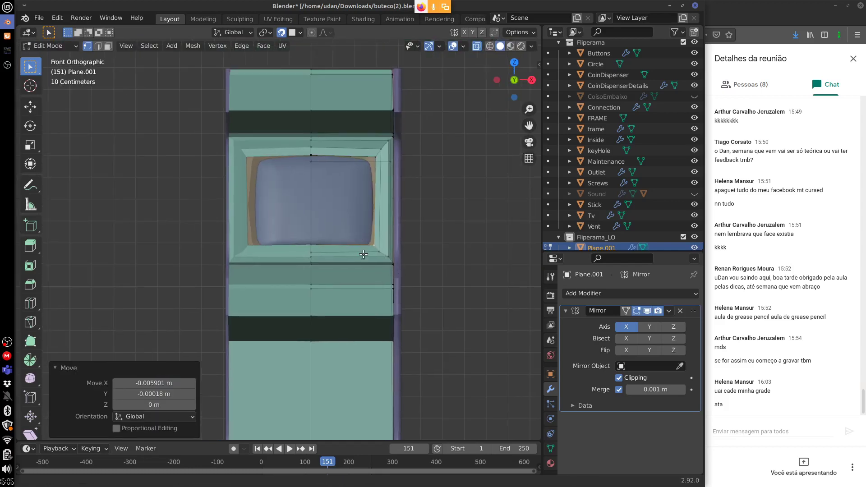
scroll(403, 268, "up", 5)
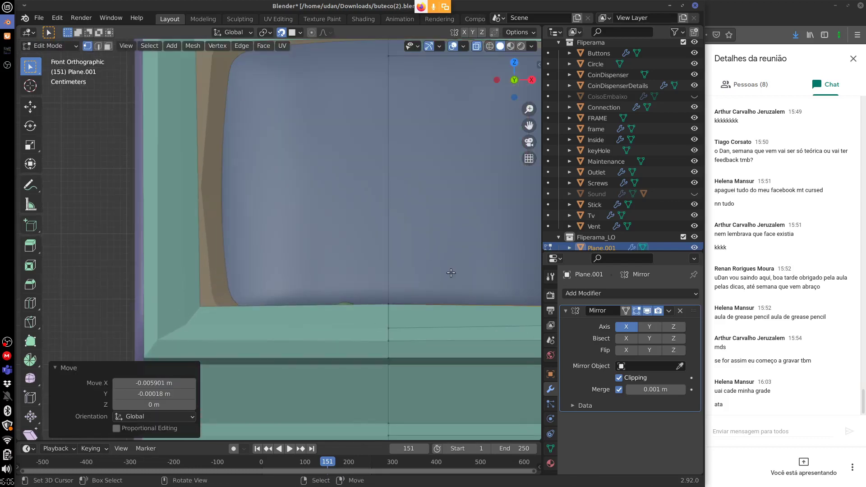
Move the innermost bezel loop's lower corner about 0.005 m inward in X and its bottom centre vertex down to the TV screen's lower edge.
left_click(427, 281)
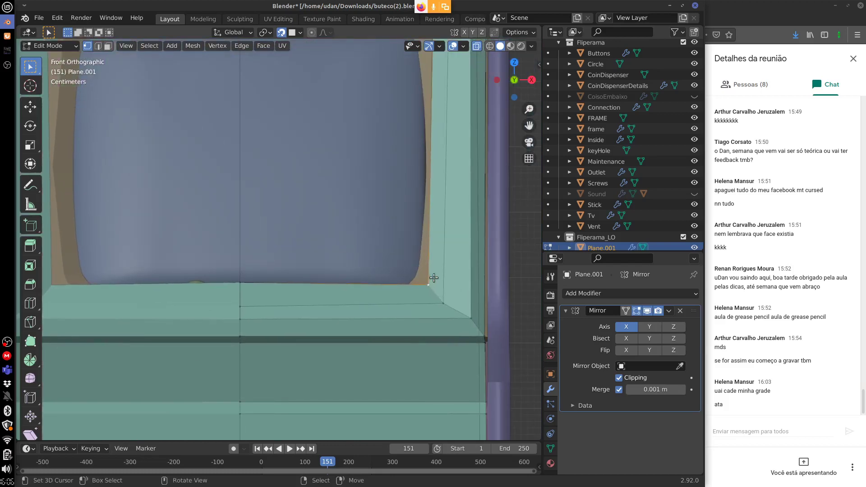
key("g")
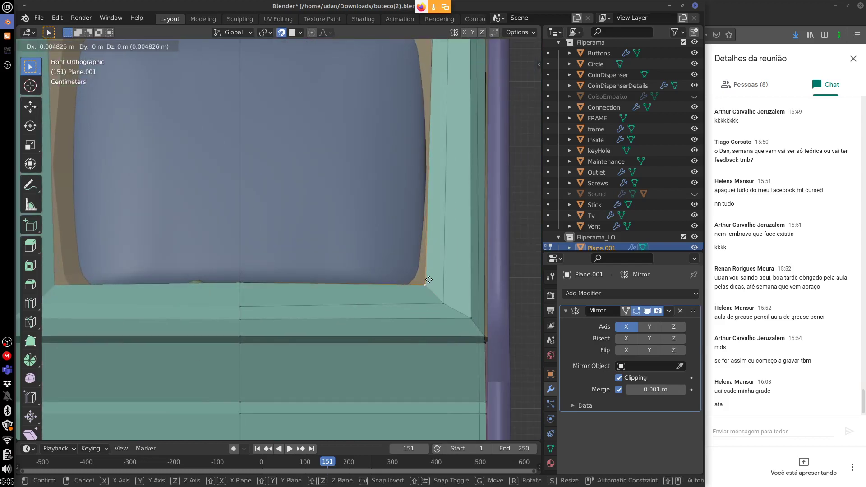
left_click(428, 281)
left_click(242, 278)
key("g")
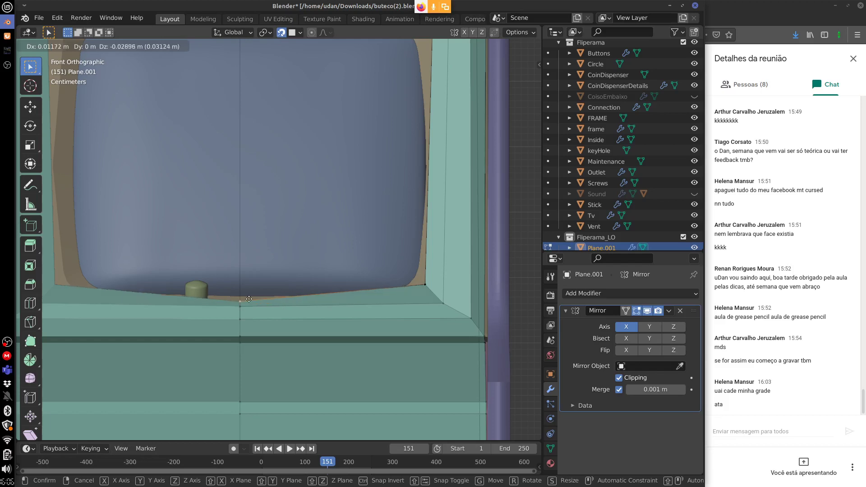
left_click(246, 294)
Move the loop's lower corner about 0.014 m inward in X and 0.009 m up, and its upper corner about 0.033 m inward and 0.018 m down.
right_click(426, 282)
key("g")
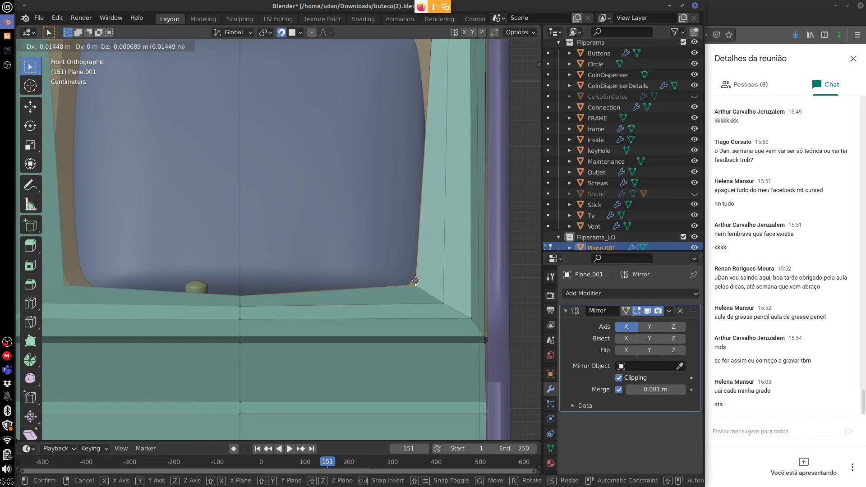
left_click(416, 275)
middle_click_drag(406, 237, 418, 380, "shift")
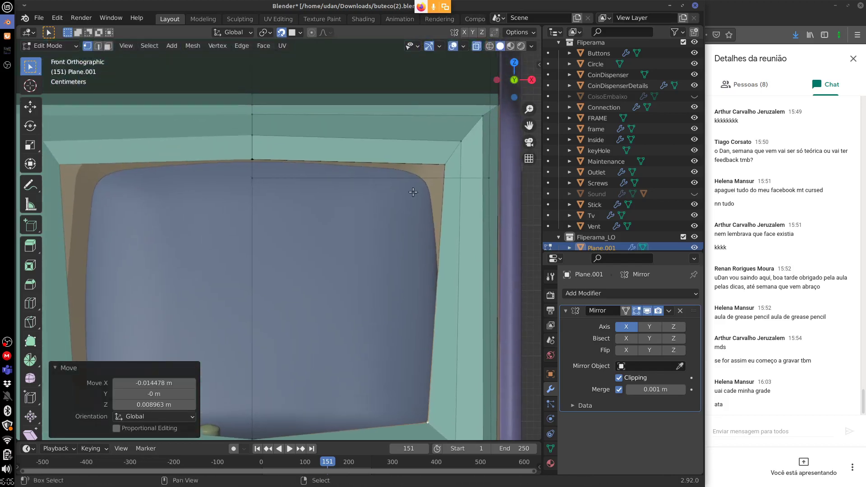
right_click(439, 166)
key("g")
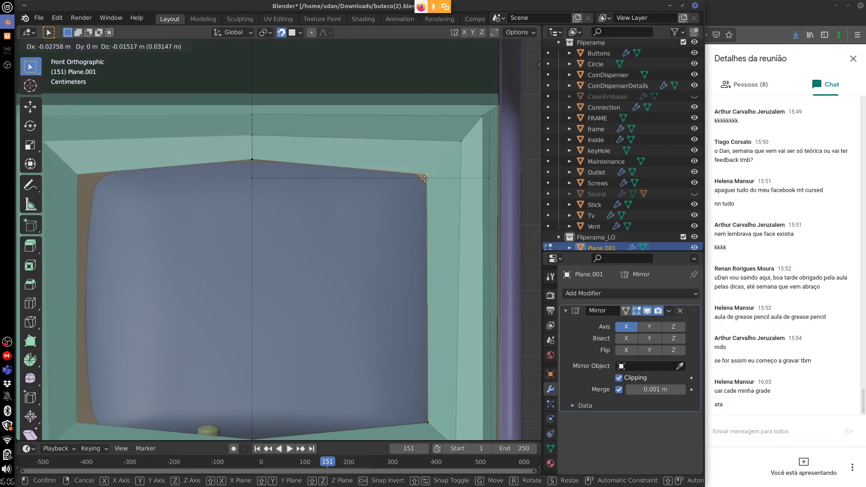
left_click(387, 181)
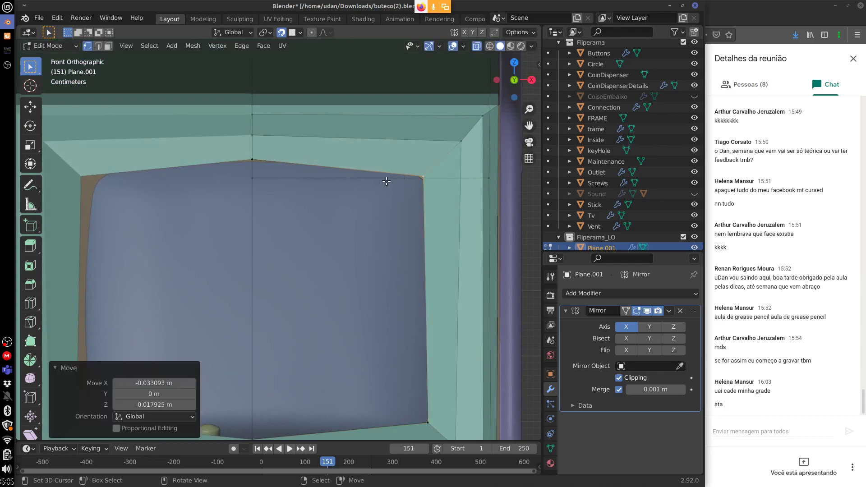
Move the innermost loop's top centre vertex about 0.002 m down in Z onto the TV screen's upper edge.
left_click(260, 158)
key("g")
left_click(264, 159)
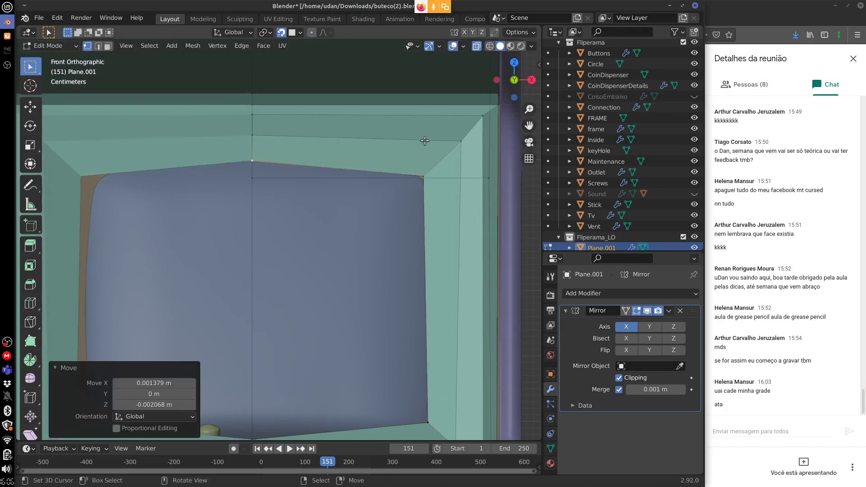
Knife-cut an edge from the surrounding loop's upper corner to the innermost loop's top edge, just beside its upper corner.
key("k")
left_click(461, 141)
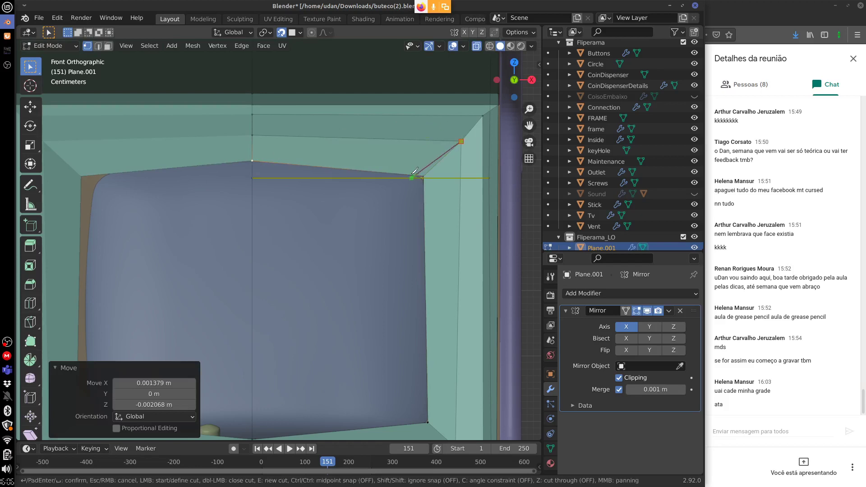
left_click(410, 174)
key("Return")
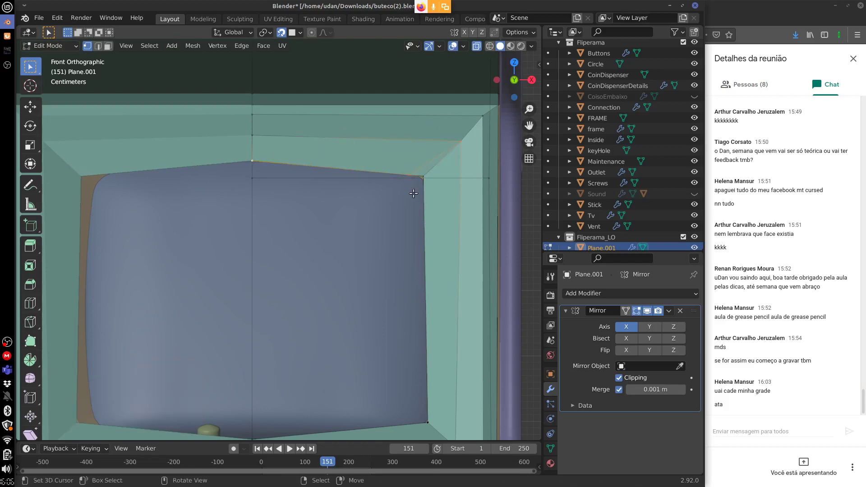
Knife-cut an edge from the surrounding loop's lower corner to the innermost loop's bottom edge, just beside its lower corner.
middle_click_drag(460, 400, 450, 329, "shift")
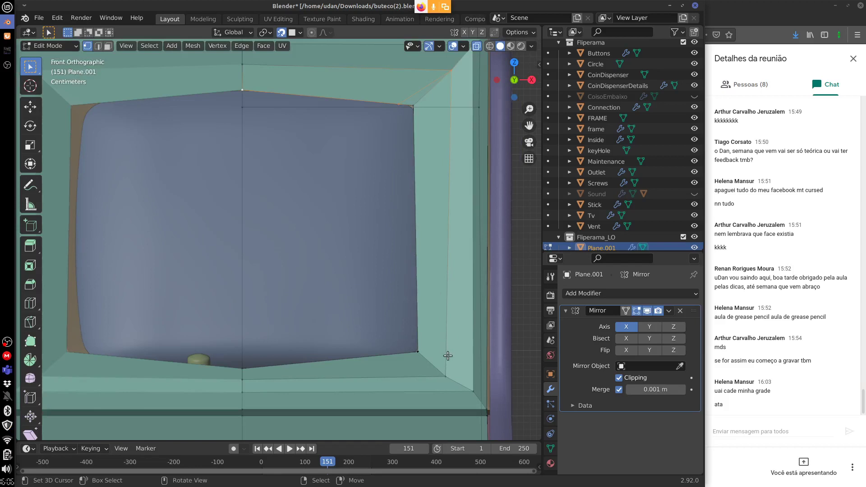
key("k")
left_click(446, 376)
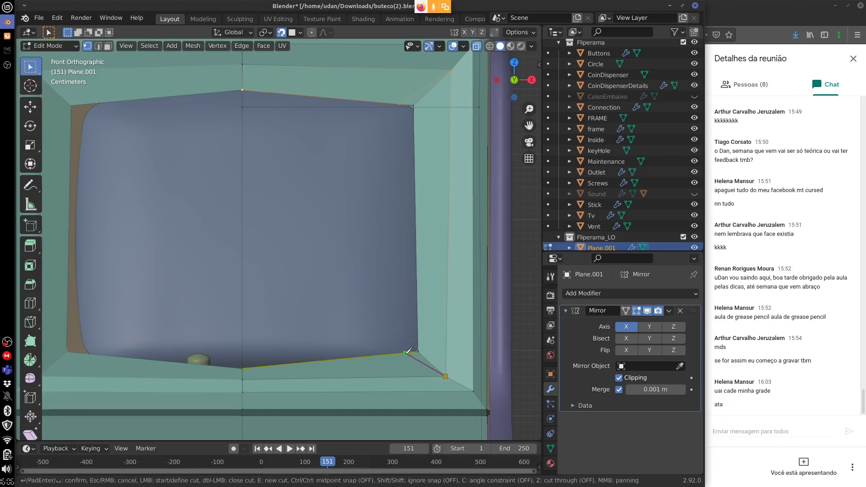
left_click(406, 353)
key("Return")
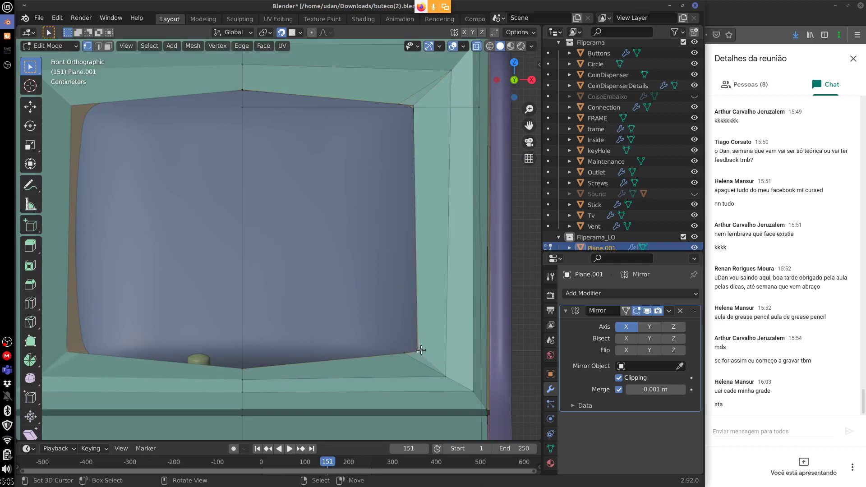
Move the lower corner vertex slightly up and outward and the new cut vertex downward, so the bezel opening follows the screen's rounded lower corner.
key("g")
left_click(424, 342)
right_click(409, 349)
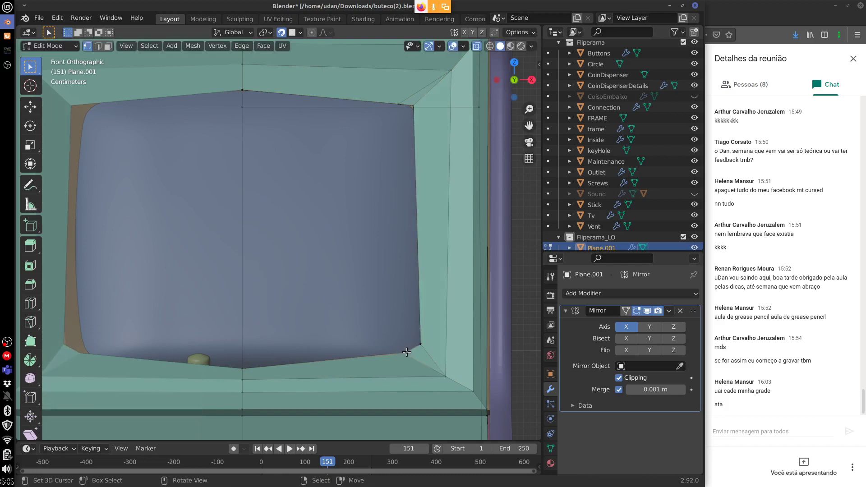
key("g")
left_click(413, 356)
key("g")
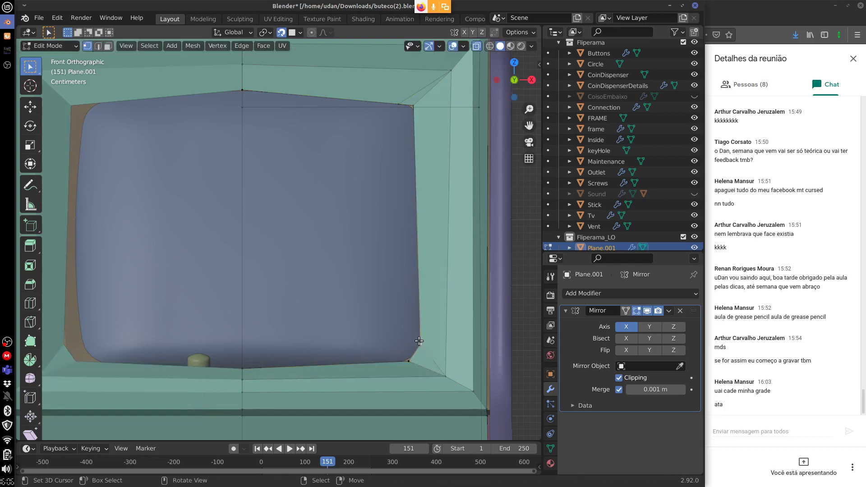
left_click(422, 341)
Move the upper corner vertex and its neighbouring cut vertex apart into a bevelled corner that follows the TV screen's rounded upper corner.
left_click(412, 106)
key("g")
left_click(398, 105)
right_click(397, 105)
key("g")
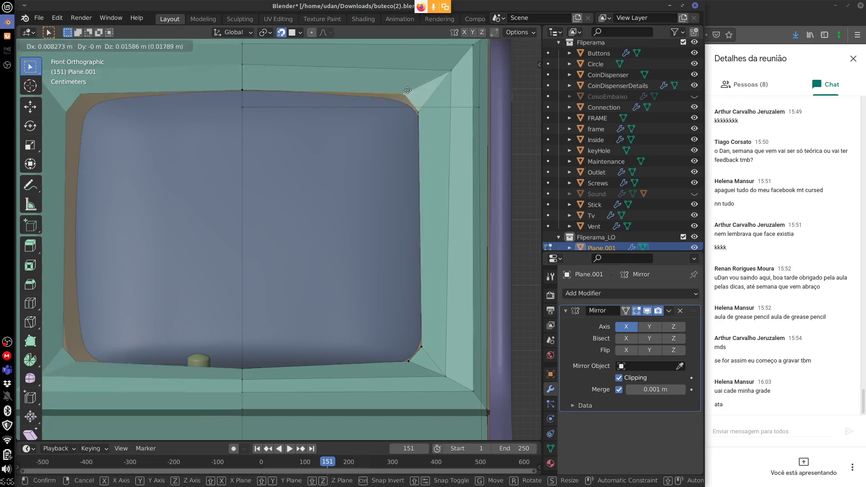
left_click(408, 96)
right_click(423, 112)
key("g")
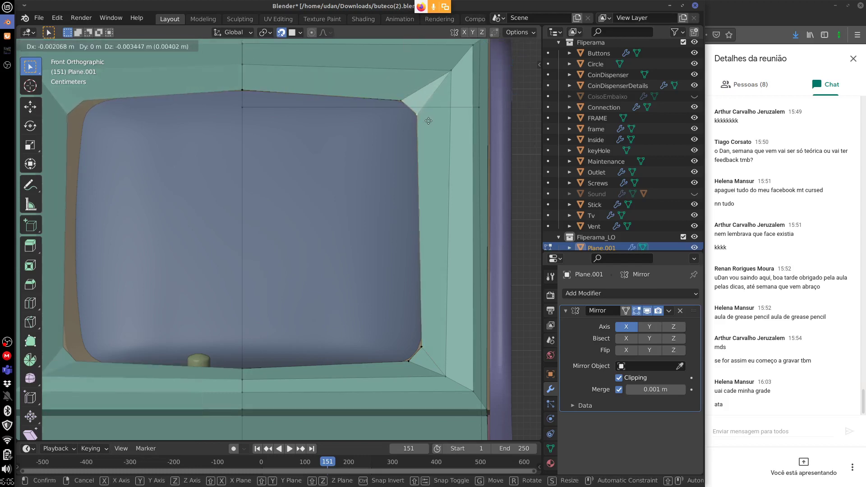
left_click(416, 133)
Move the bezel opening's top centre vertex about 0.0007 m down in Z.
left_click(248, 89)
key("g")
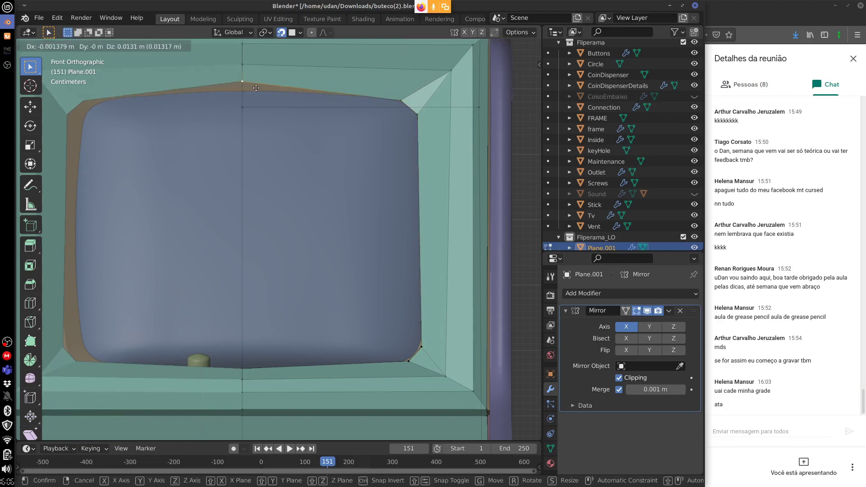
left_click(262, 94)
Examine the cabinet's front in Object Mode against the detailed frame, and return to editing Plane.001 at the TV bezel.
middle_click_drag(331, 283, 360, 219, "shift")
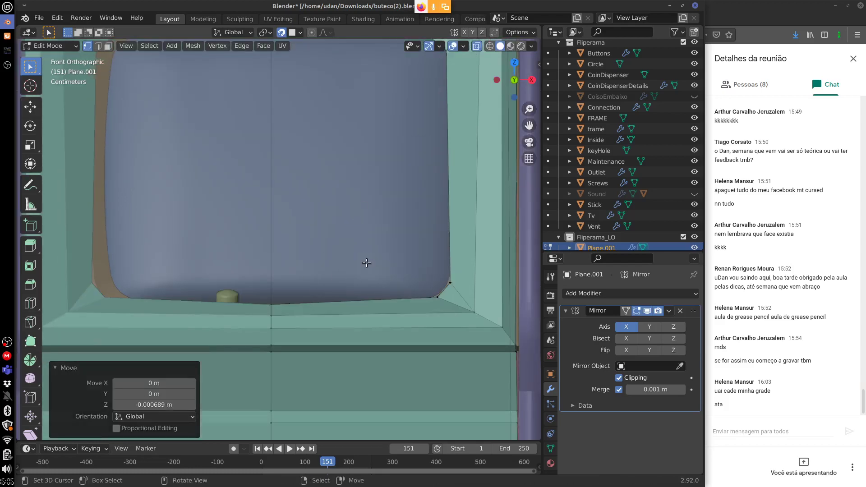
scroll(355, 257, "down", 7)
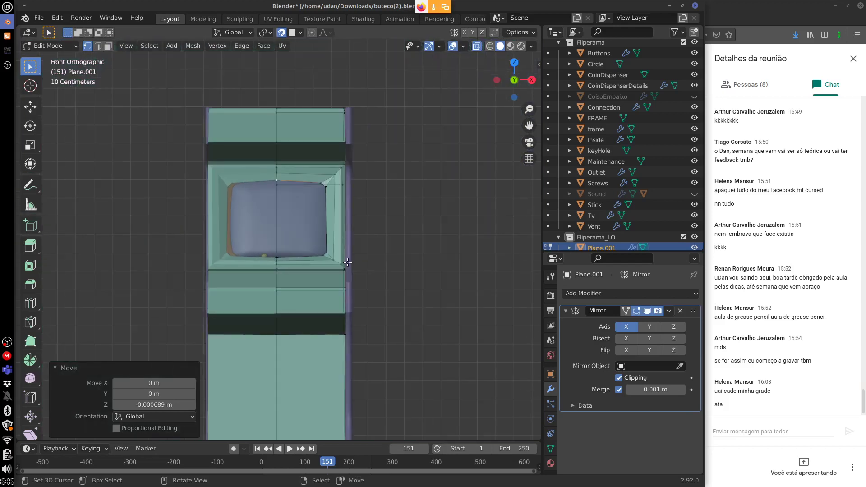
key("Tab")
scroll(385, 354, "down", 8, "shift")
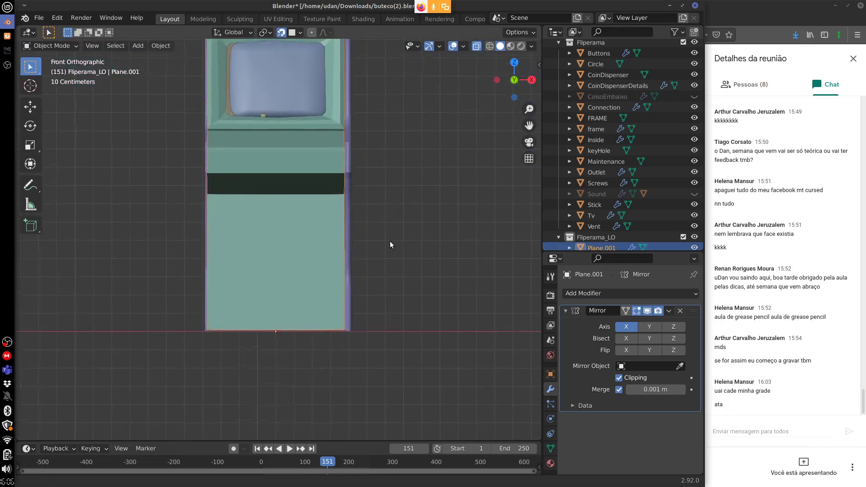
left_click(353, 307)
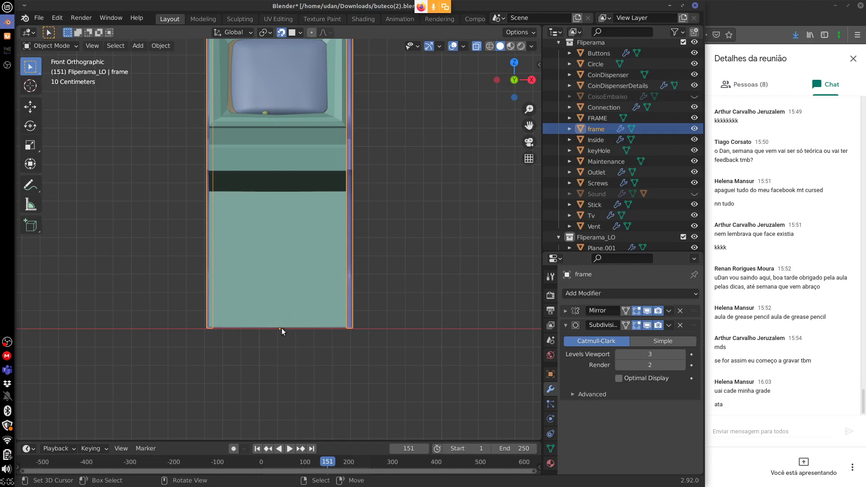
middle_click_drag(356, 171, 368, 314, "shift")
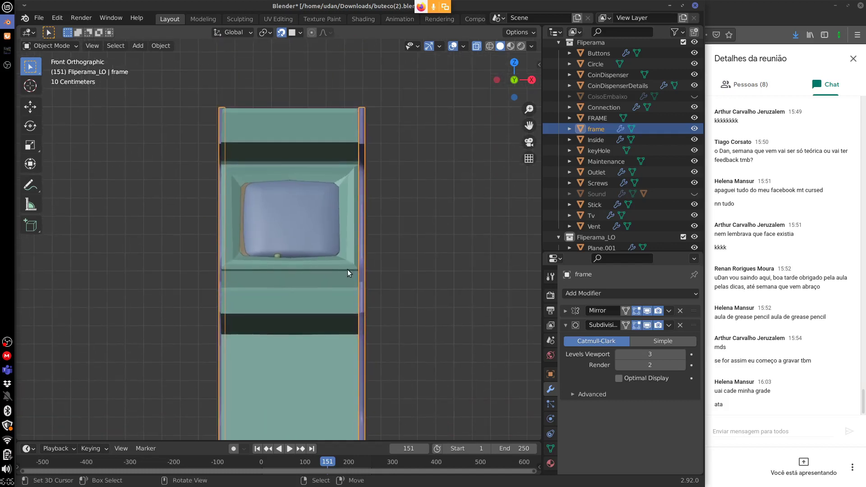
key("Tab")
key("Tab")
left_click(327, 265)
key("Tab")
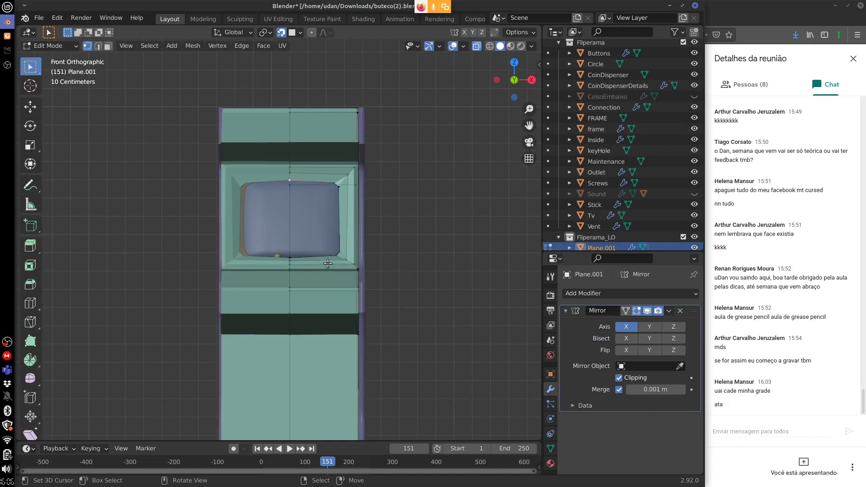
middle_click_drag(322, 260, 319, 262, "shift")
scroll(320, 264, "up", 3)
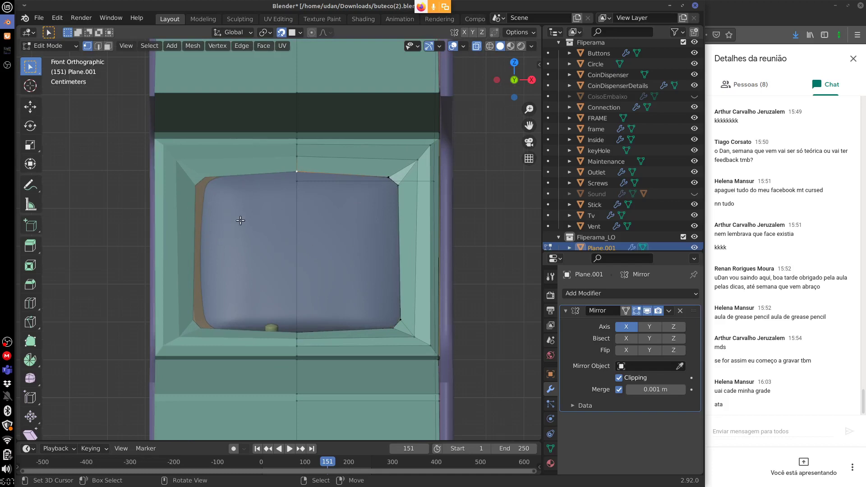
left_click(538, 65)
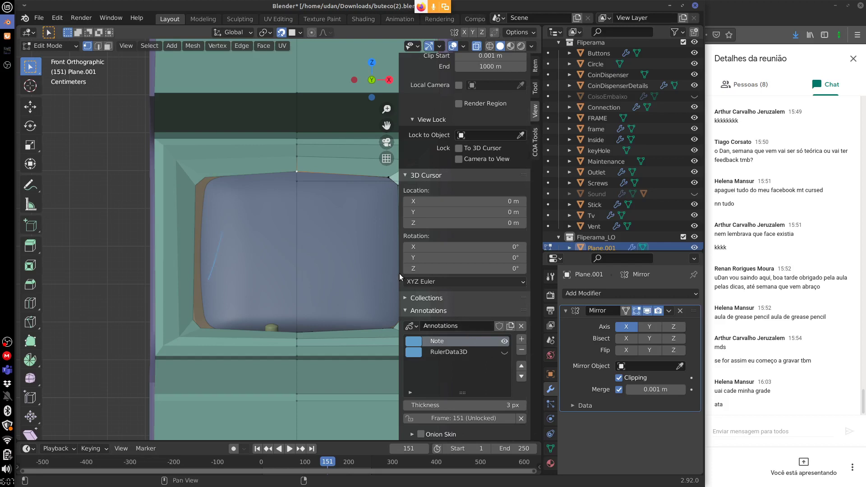
left_click_drag(399, 273, 557, 247)
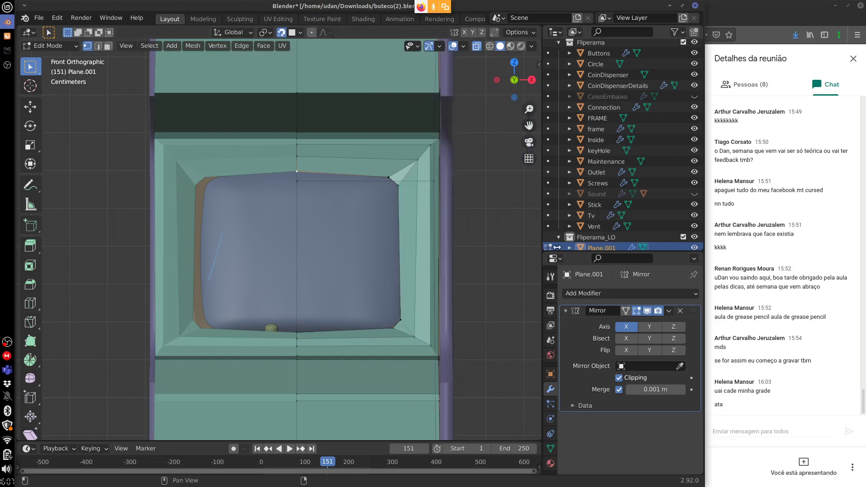
key("Tab")
left_click(445, 251)
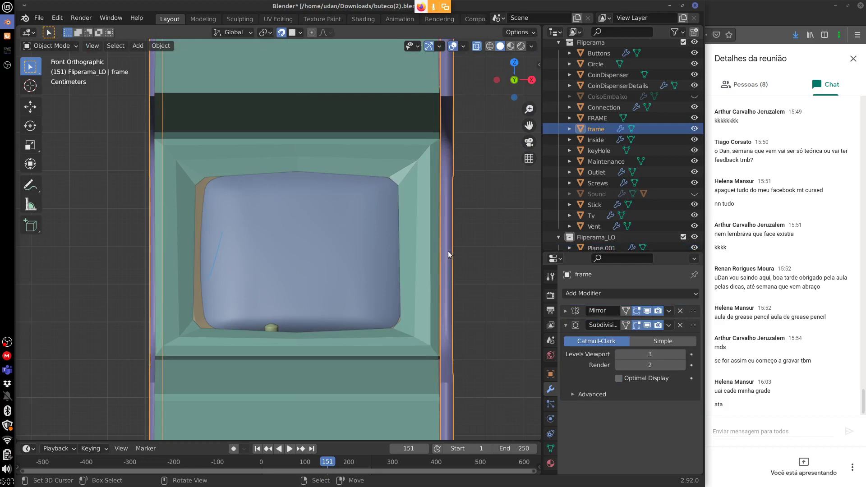
left_click(416, 283)
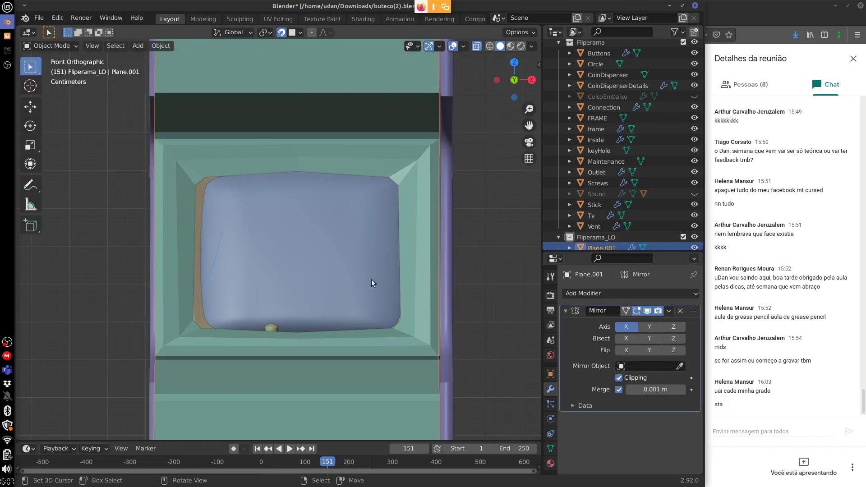
key("Tab")
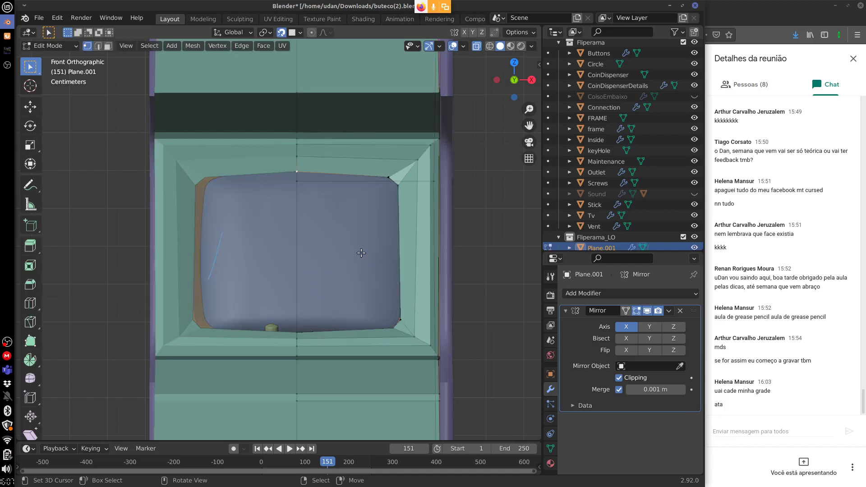
Mark the sides of the TV bezel with annotation strokes and erase them.
scroll(404, 283, "up", 3, "shift")
middle_click_drag(405, 282, 395, 210, "shift")
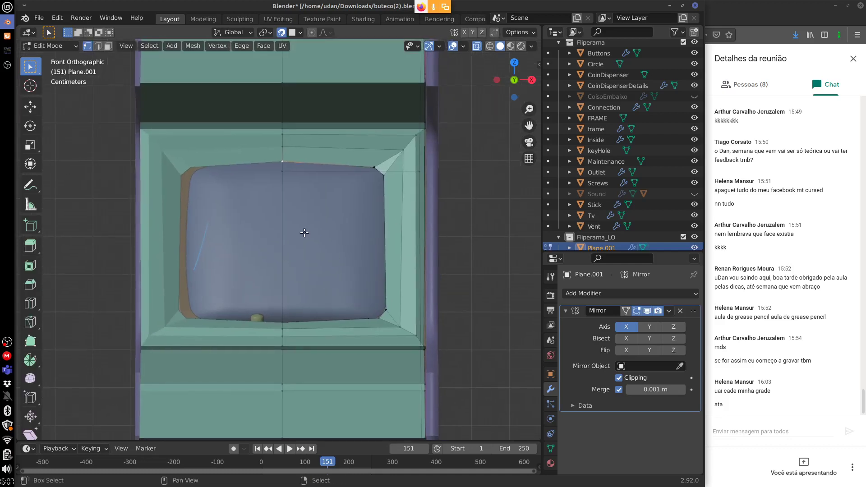
left_click_drag(411, 191, 391, 193)
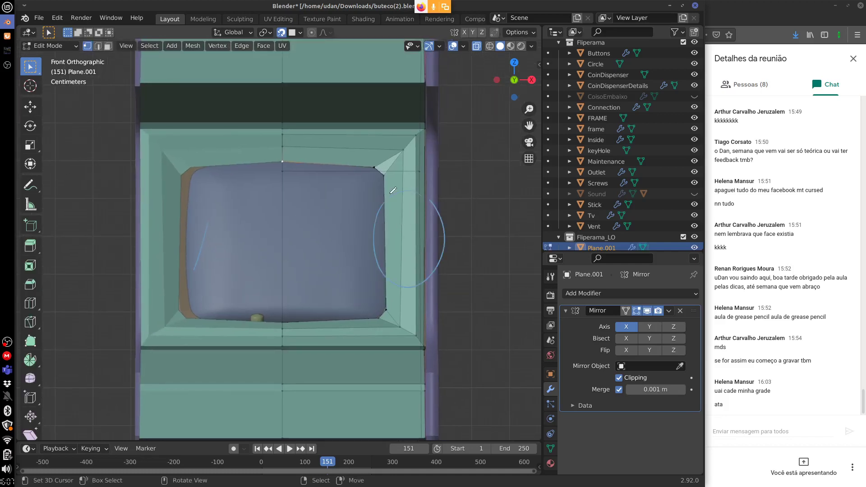
mouse_move(390, 192)
right_mouse_down()
mouse_move(389, 271)
mouse_move(424, 207)
right_mouse_up()
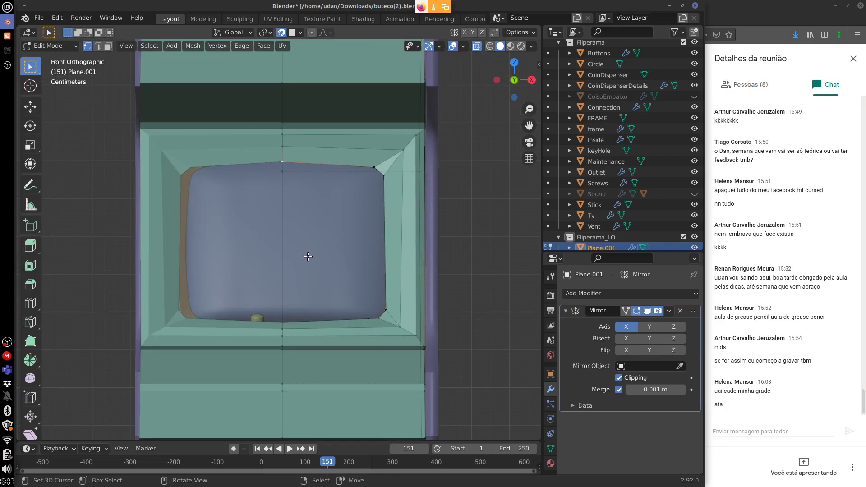
Fill half of the TV opening with a face between its two centre vertices and the inner upper and lower corner vertices.
middle_click_drag(308, 257, 277, 253)
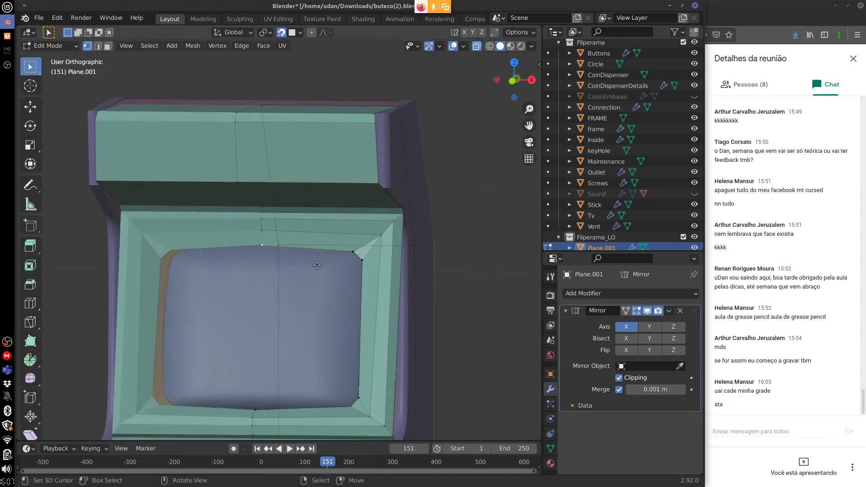
left_click(345, 254, "alt+shift")
left_click(265, 407, "alt")
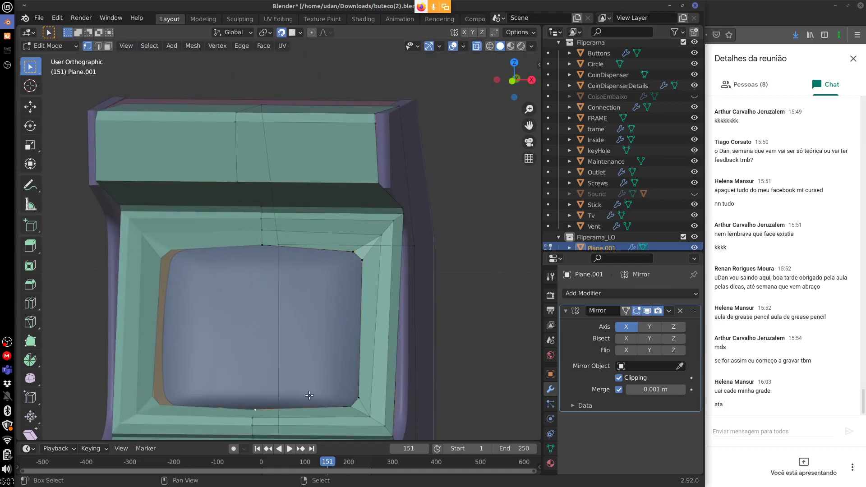
left_click(348, 253, "alt+shift")
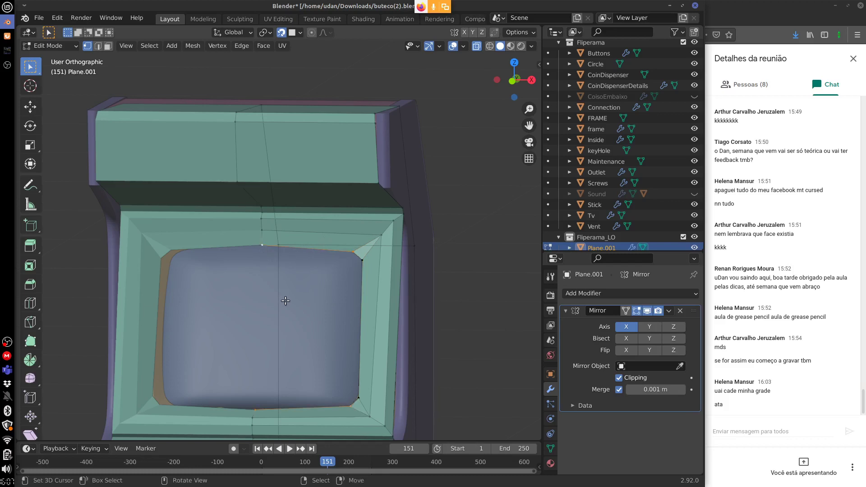
key("f")
right_click(350, 406)
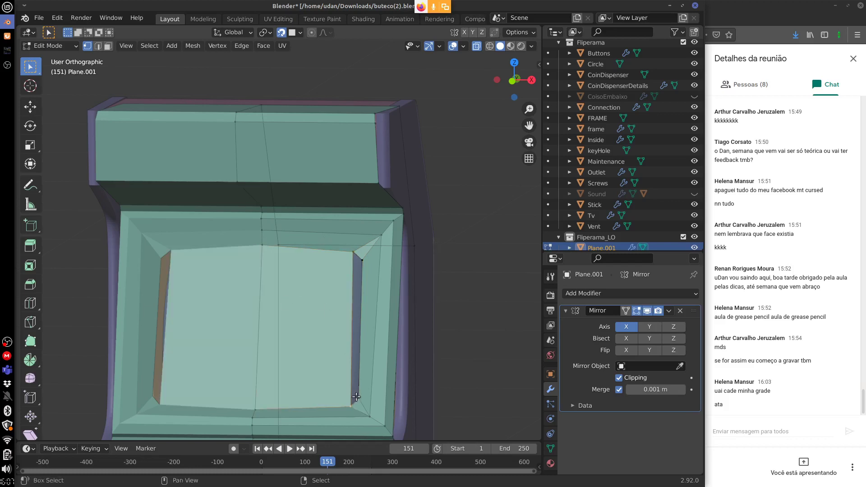
Add three evenly spaced horizontal loop cuts across the new screen face.
key("ctrl+r")
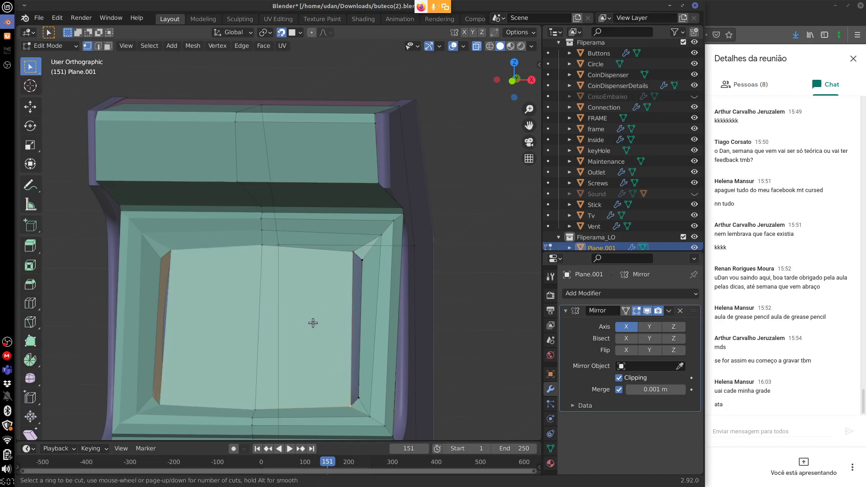
left_click(339, 302)
right_click(325, 307)
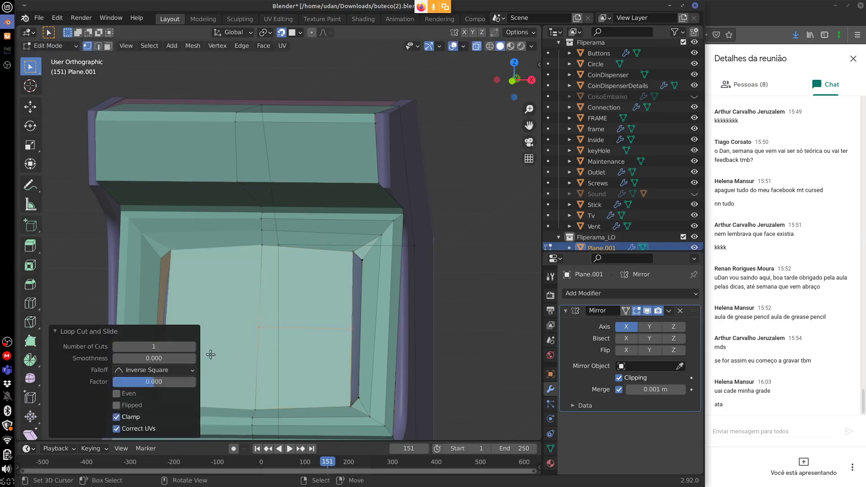
left_click(193, 346)
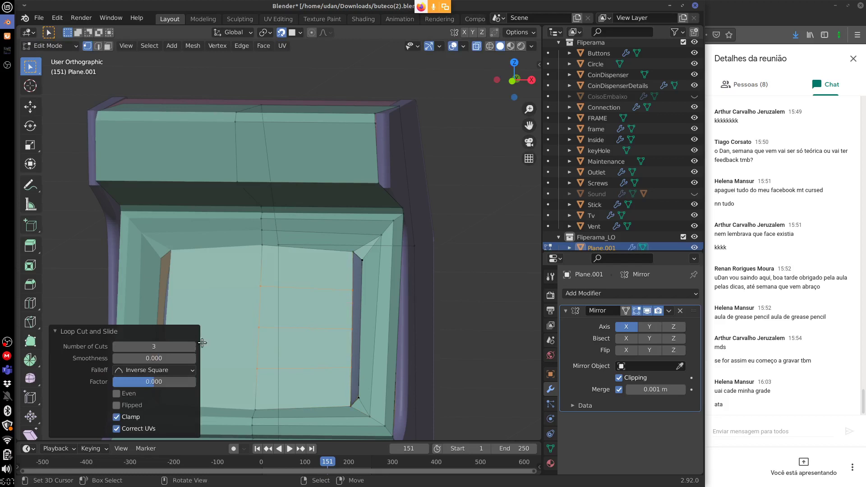
Snap the three centre-line vertices of the new screen cuts onto the curved surface of the detailed TV.
left_click(271, 327)
key("KP_1")
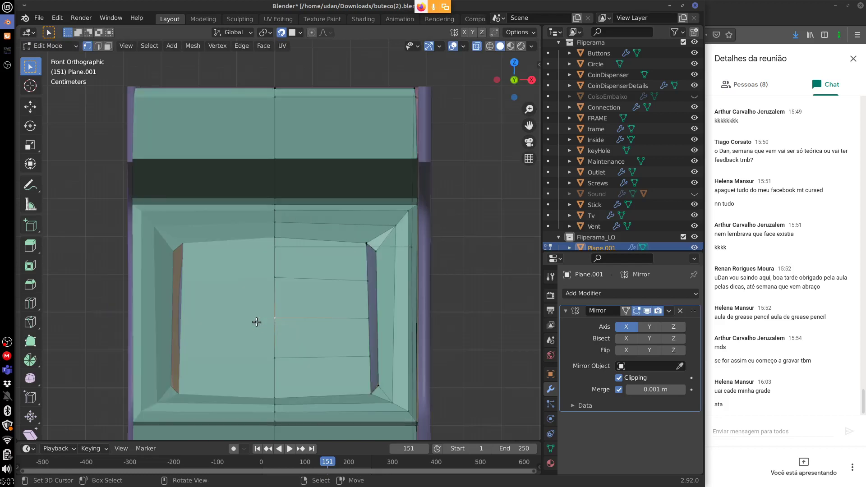
key("g")
left_click(257, 322)
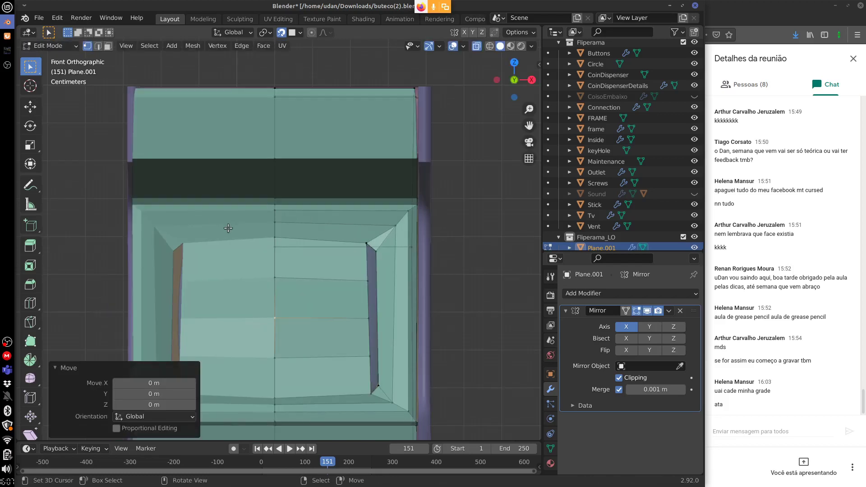
left_click(277, 277, "alt")
key("g")
left_click(268, 267)
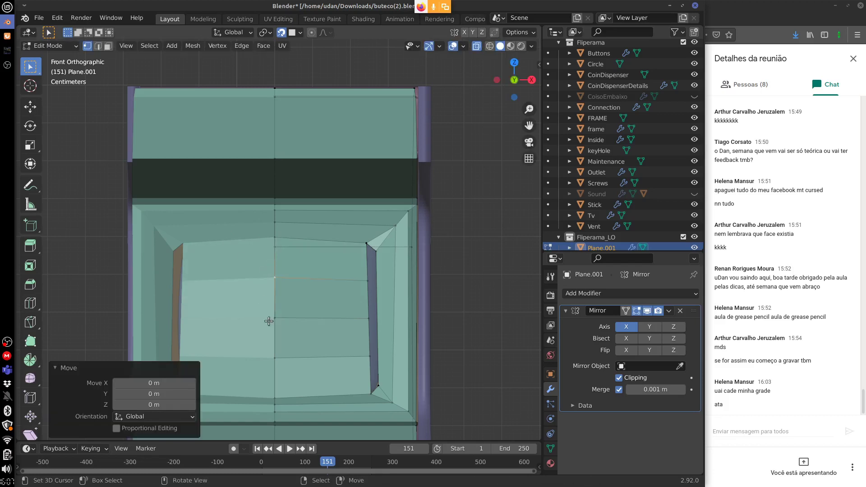
left_click(278, 354)
key("g")
left_click(265, 343)
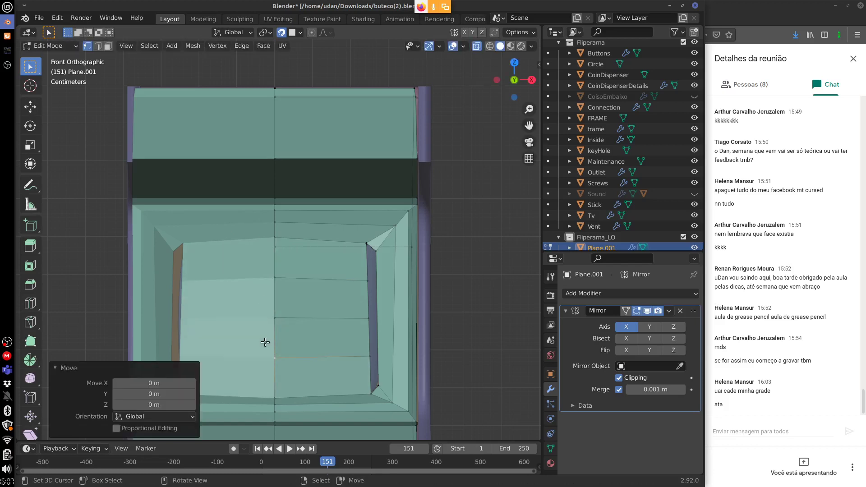
Snap the three outer-edge vertices of the screen cuts onto the curved surface of the detailed TV.
left_click(367, 279)
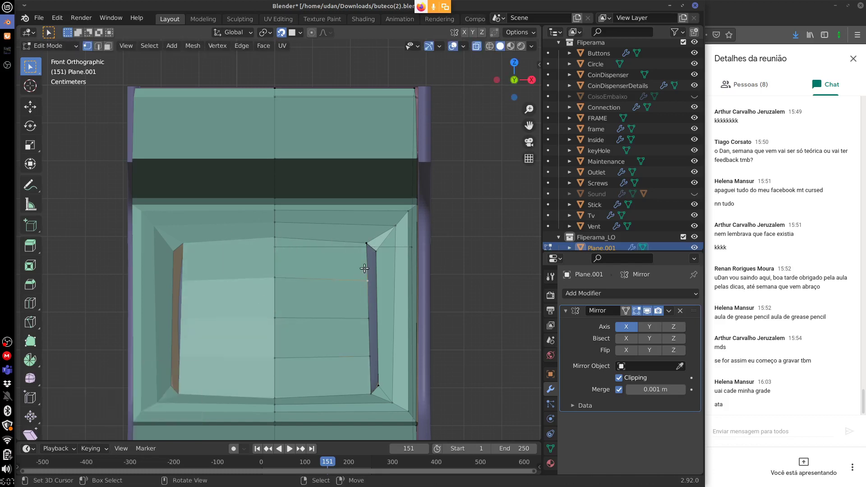
key("g")
left_click(364, 269)
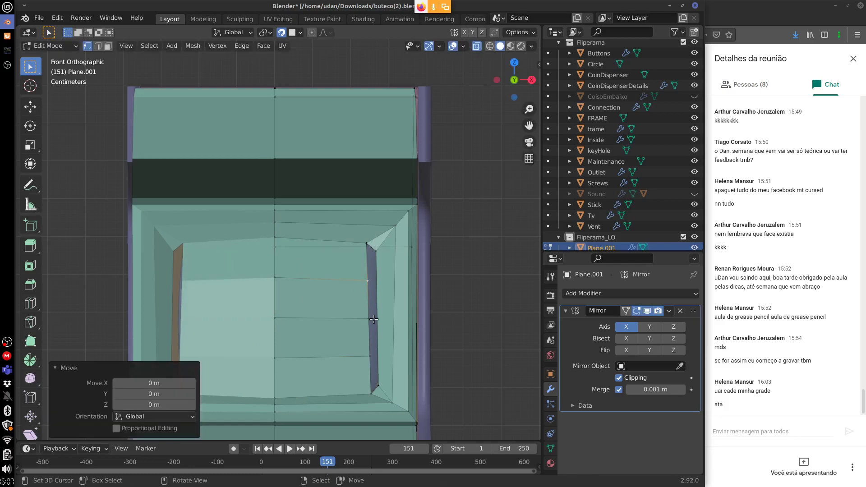
left_click(365, 314)
key("g")
left_click(365, 315)
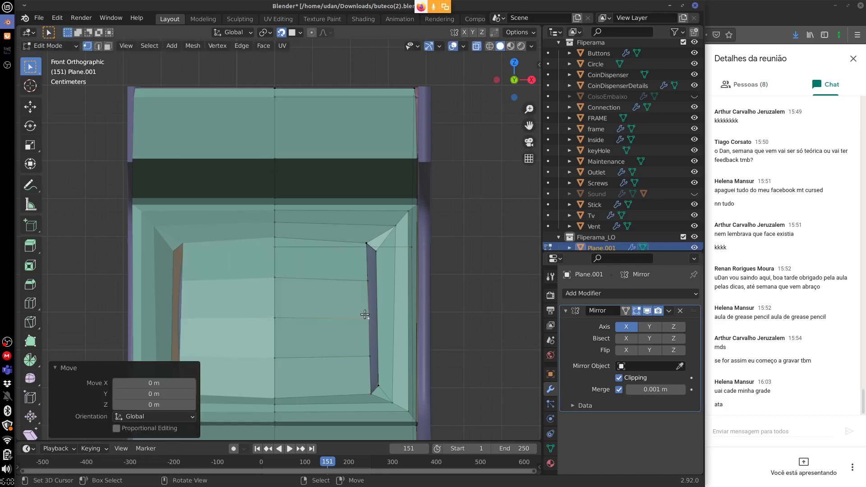
left_click(361, 347)
left_click(361, 348)
Fill the triangular gaps between the screen face and the bezel's upper and lower bevelled corners.
middle_click_drag(385, 302, 390, 232)
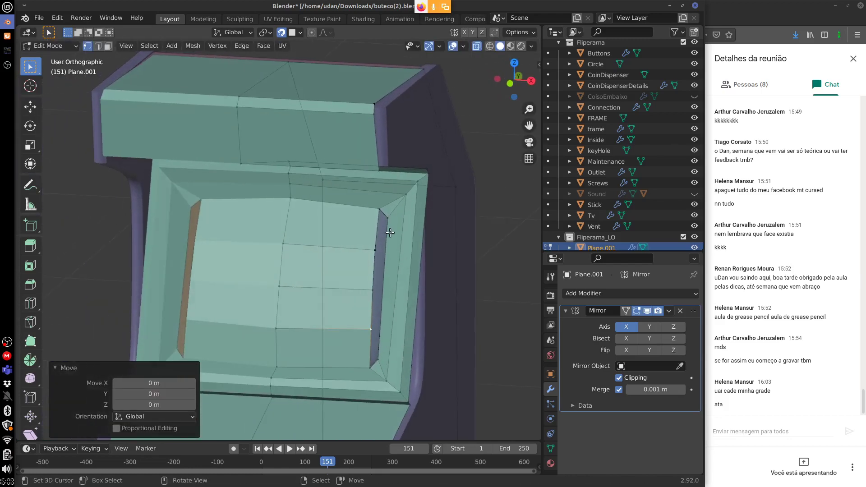
left_click(382, 249)
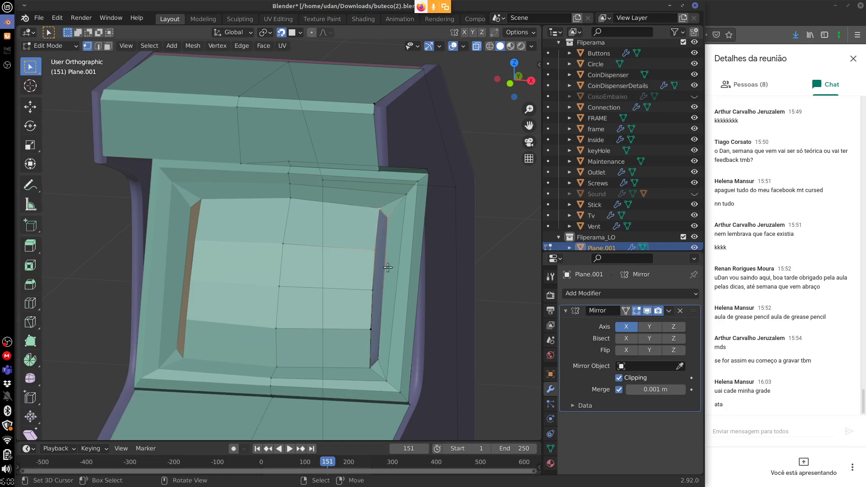
key("j")
right_click(372, 334)
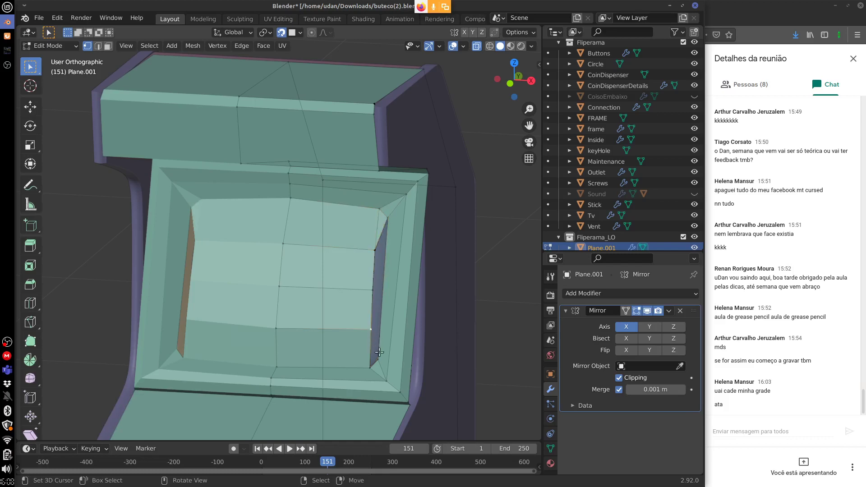
right_click(378, 363, "shift")
right_click(374, 368, "shift")
key("f")
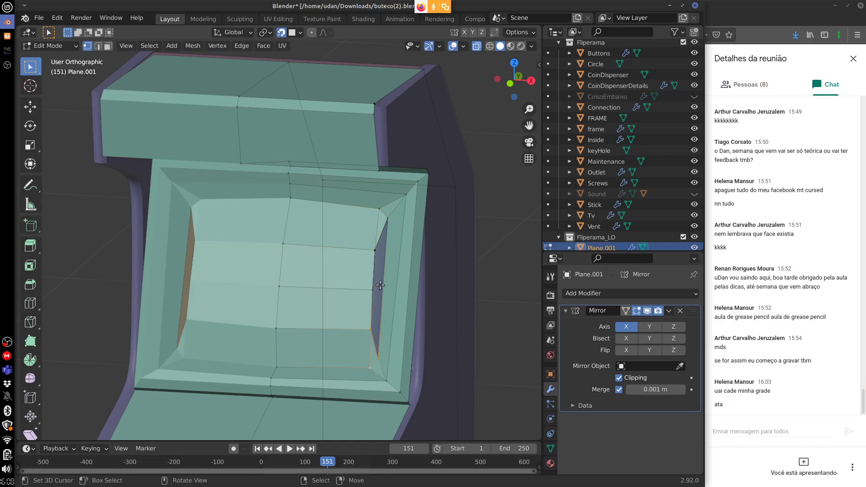
Add a horizontal loop cut across the bezel's side and move its inner vertex about 0.010 m in X and -0.005 m in Z.
middle_click_drag(380, 285, 427, 268)
key("ctrl+r")
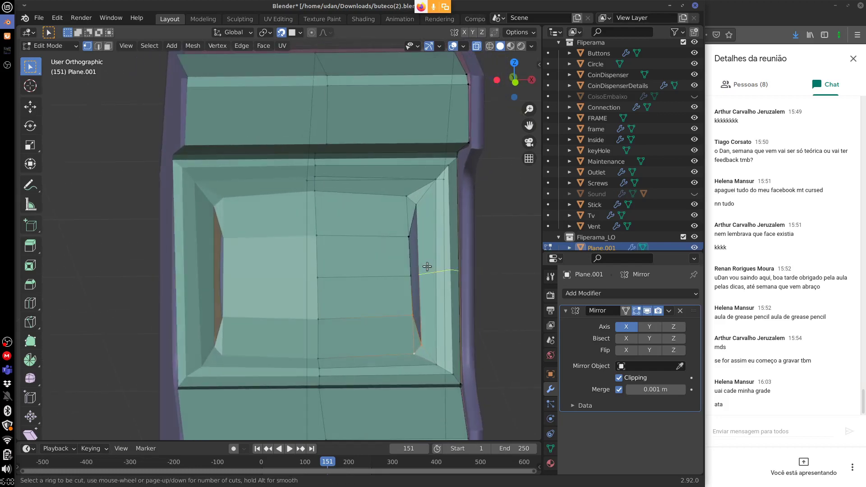
left_click(427, 267)
left_click(425, 267)
key("KP_1")
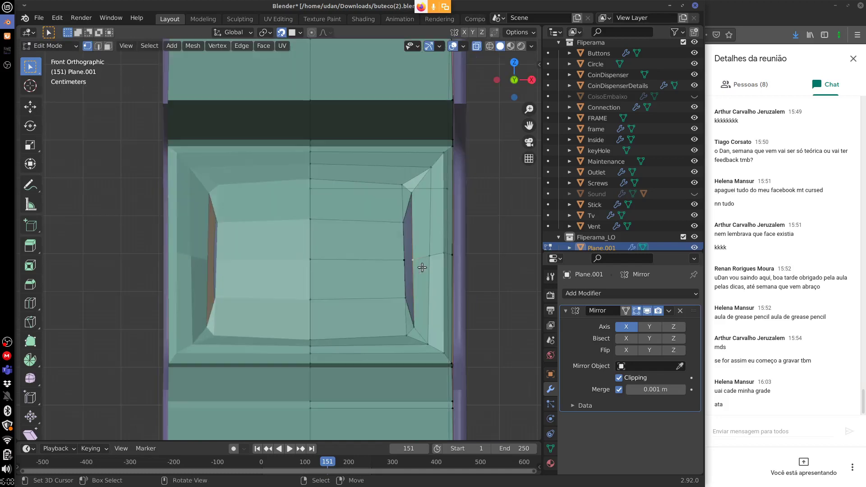
key("g")
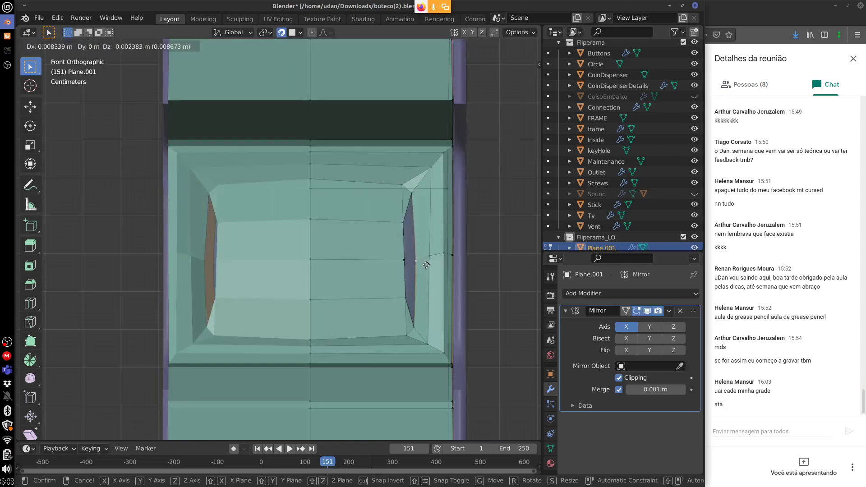
left_click(421, 270)
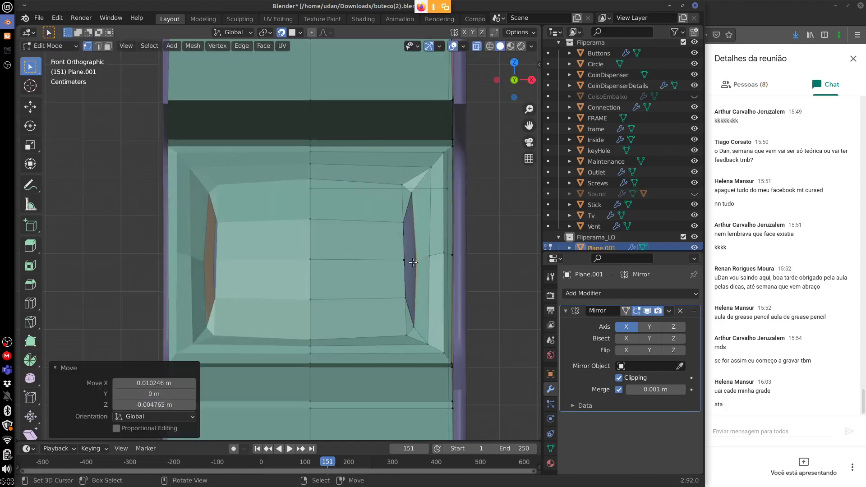
Fill the remaining upper and lower gaps between the screen's outer edge and the bezel's side with faces.
right_click(406, 261)
right_click(403, 221, "shift")
right_click(410, 194, "shift")
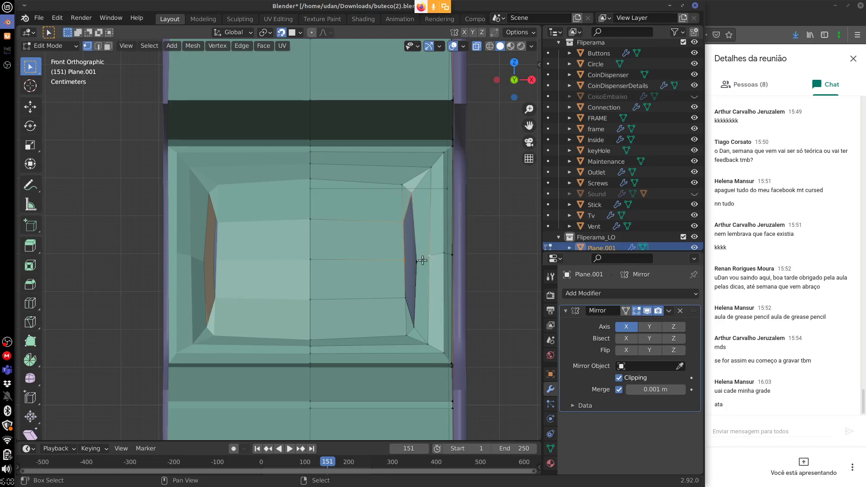
key("ctrl+z")
right_click(416, 265, "shift")
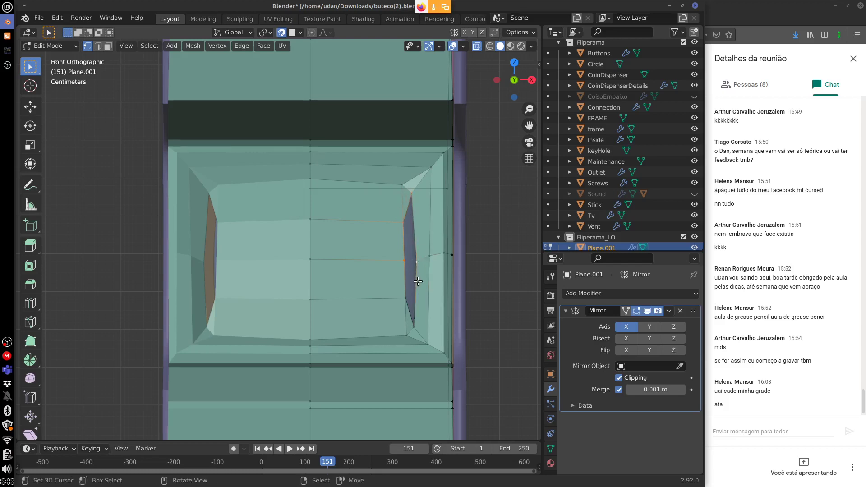
key("f")
right_click(408, 294)
right_click(405, 263, "shift")
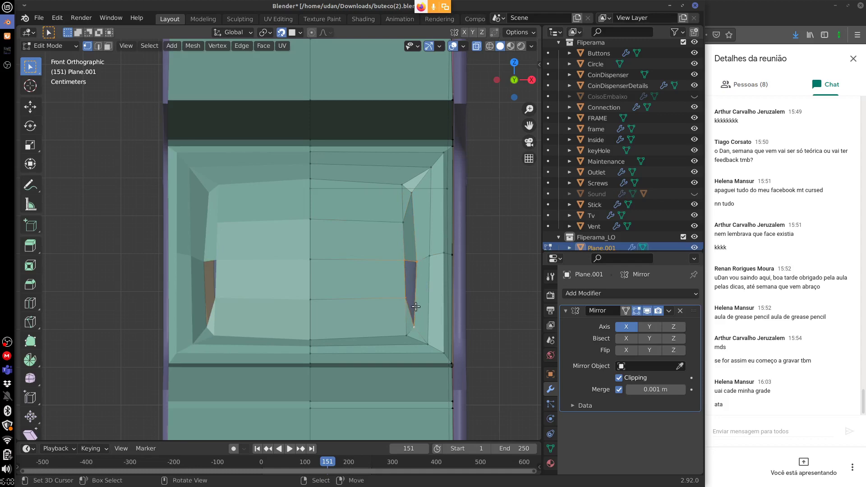
middle_click_drag(415, 312, 356, 262)
Apply smooth shading to Plane.001 in Object Mode and inspect the cabinet's front.
middle_click_drag(327, 268, 353, 249)
scroll(406, 274, "down", 3)
key("Tab")
left_click(163, 45)
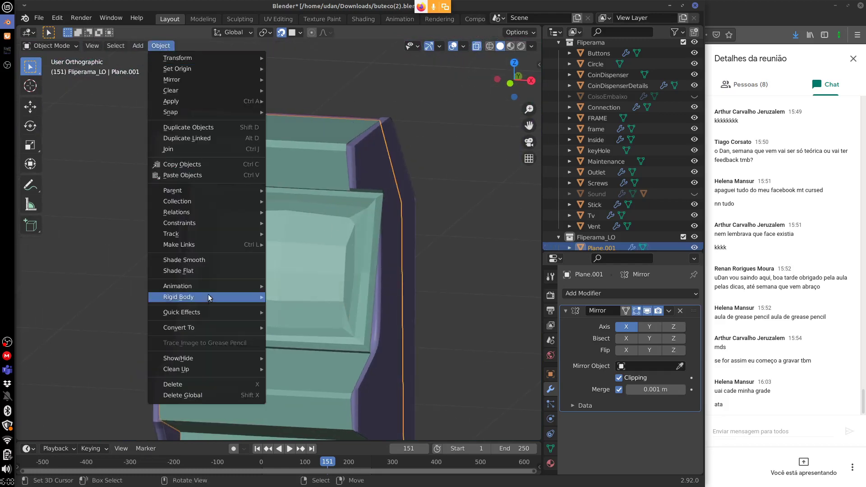
left_click(234, 261)
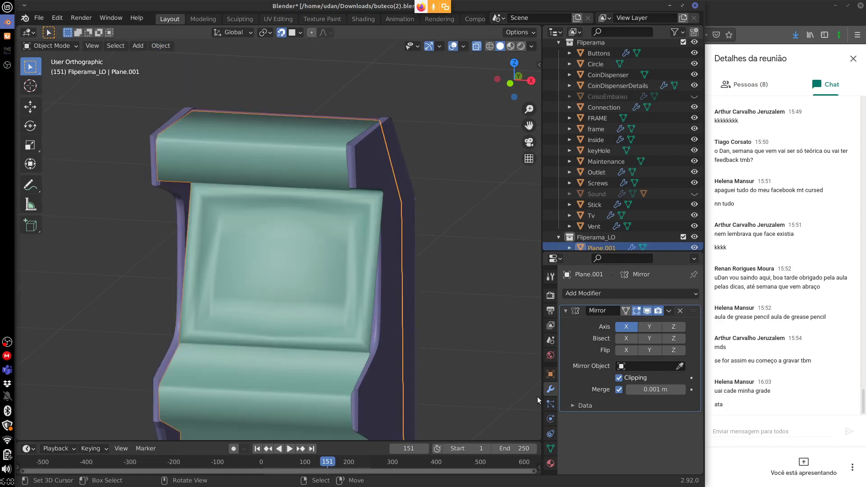
middle_click_drag(361, 325, 390, 273)
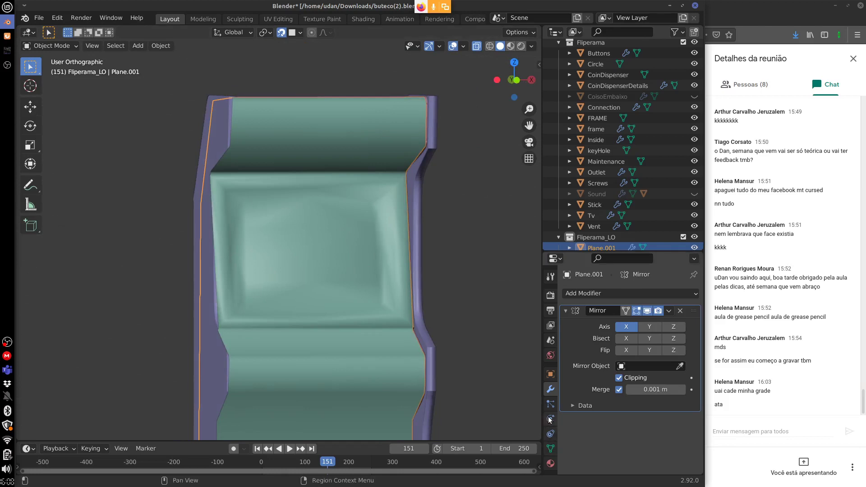
Enable Auto Smooth at 30° in Plane.001's mesh normals settings.
left_click(551, 449)
left_click(571, 310)
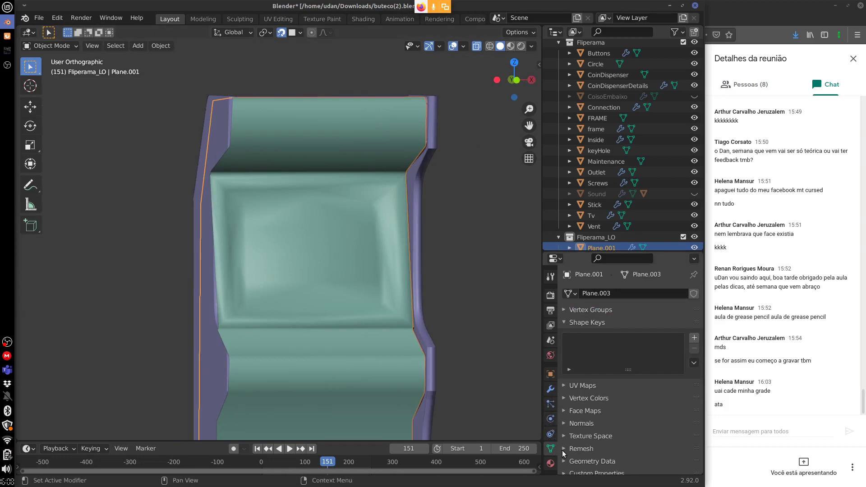
left_click(563, 424)
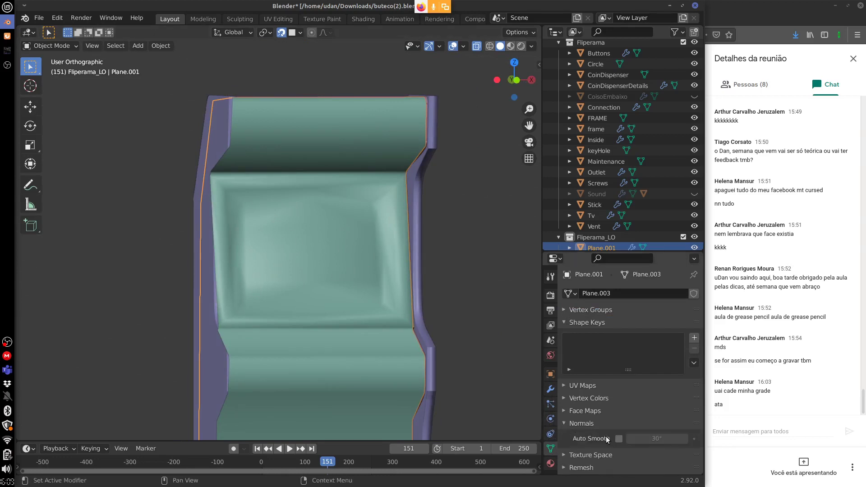
left_click(619, 438)
middle_click_drag(479, 362, 360, 299)
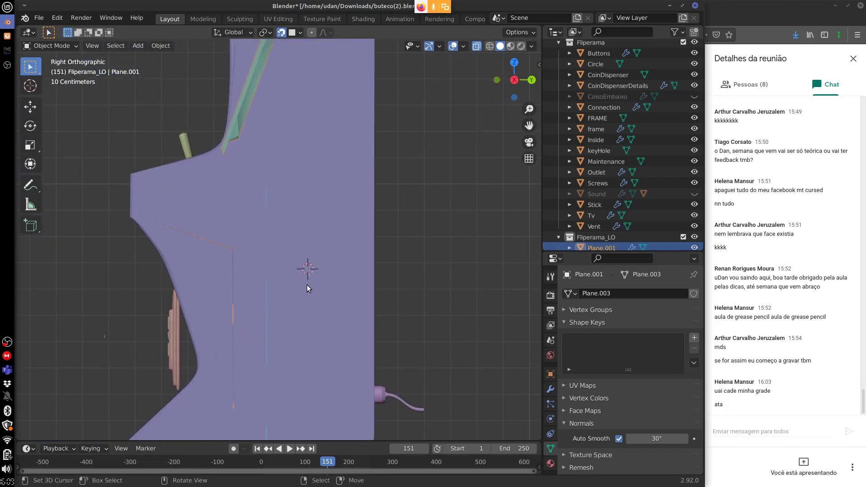
key("shift+a")
mouse_move(297, 262)
left_click(340, 267)
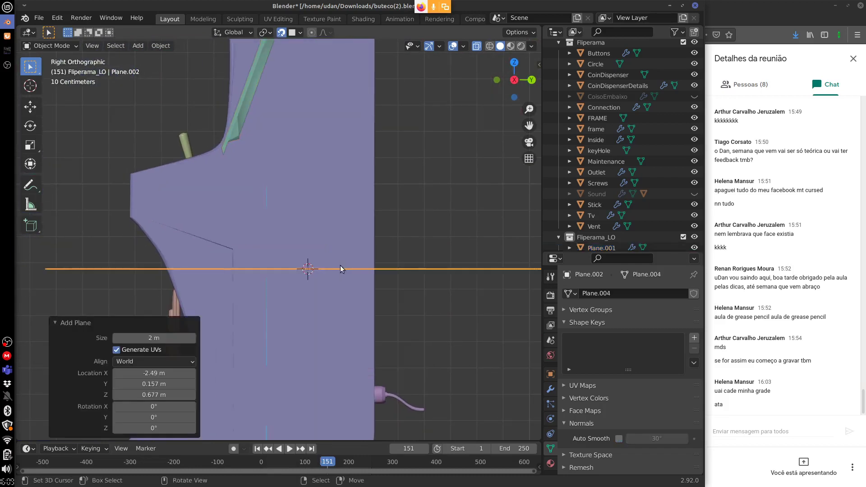
key("Tab")
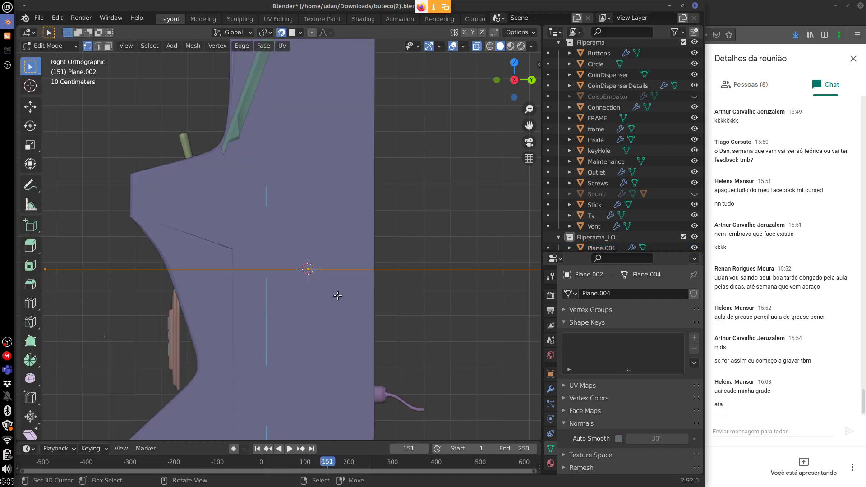
key("KP_1")
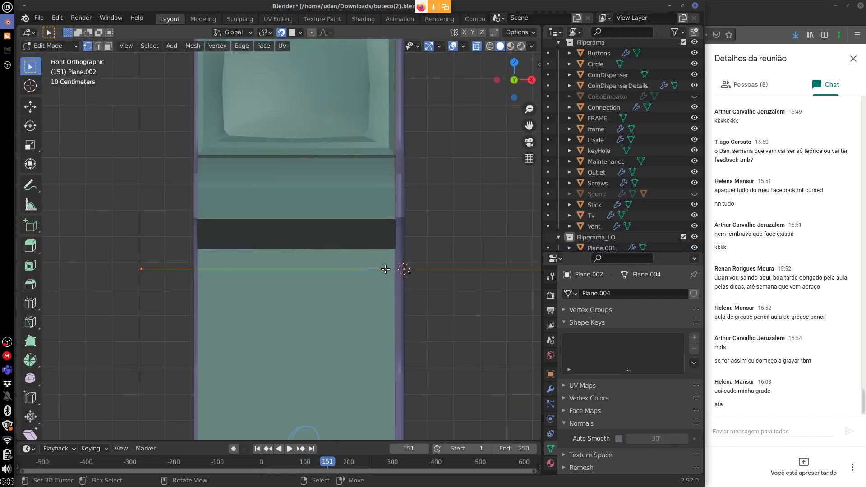
key("Tab")
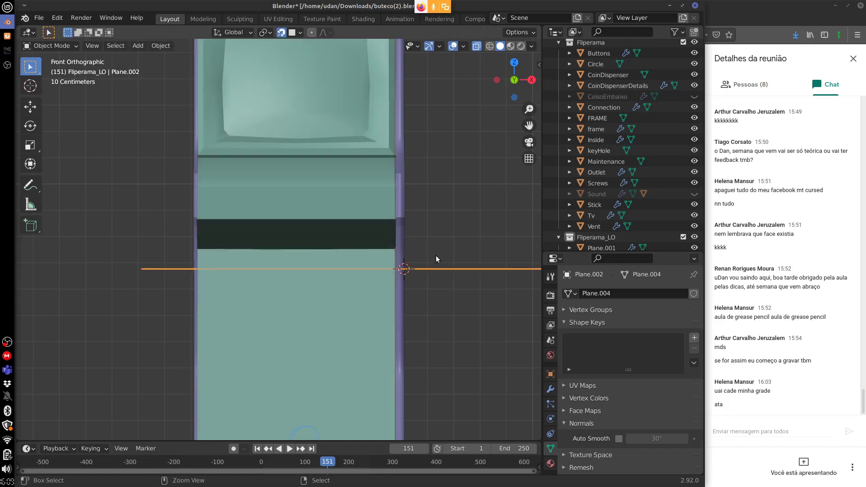
right_click(407, 280)
right_click(361, 290)
middle_click_drag(405, 266, 341, 270)
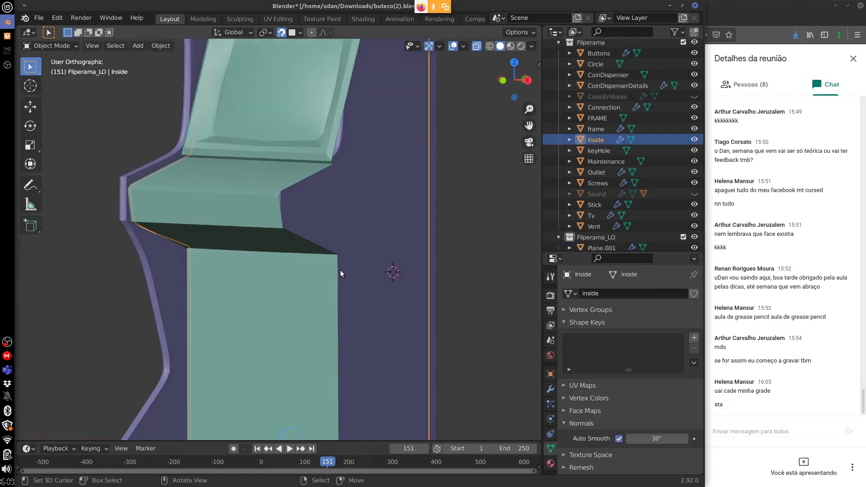
Add a 2 m plane at the 3D cursor inside Plane.001's mesh and disable clipping on its Mirror modifier.
left_click(248, 194)
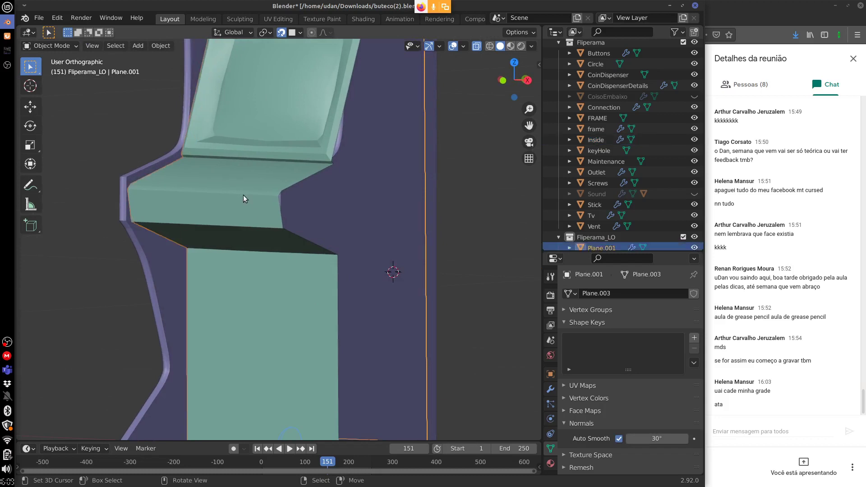
key("Tab")
middle_click_drag(355, 272, 409, 270)
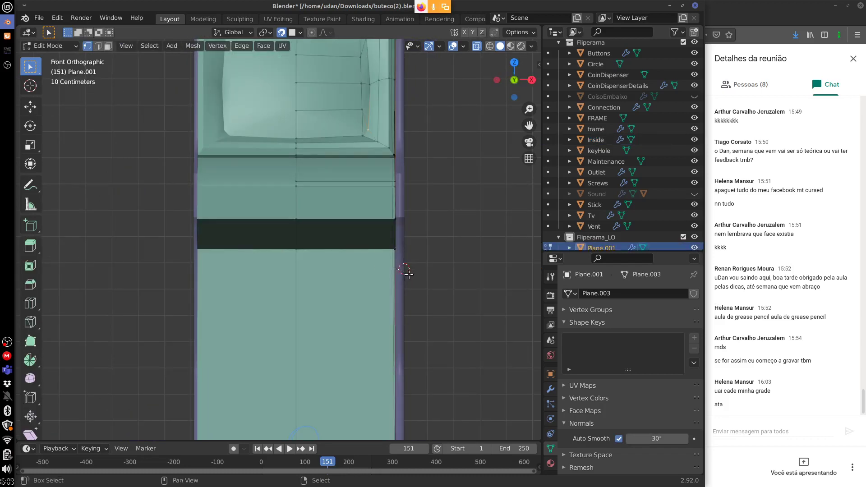
key("shift+a")
left_click(408, 277)
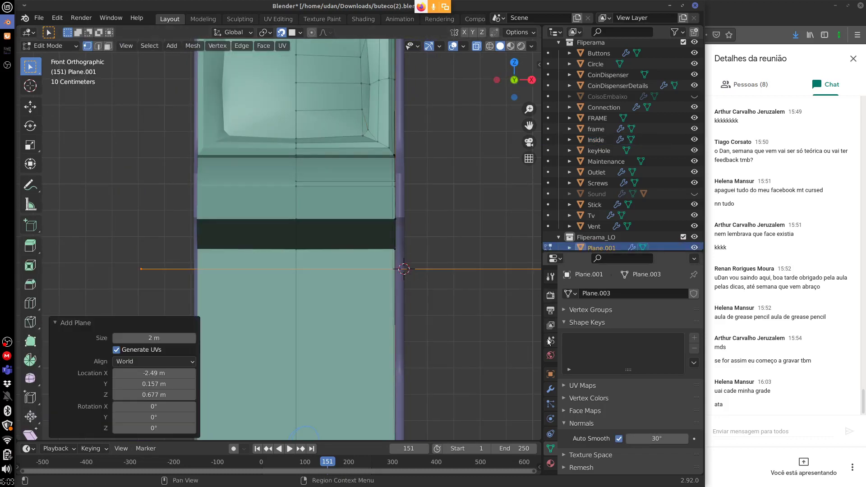
left_click(550, 390)
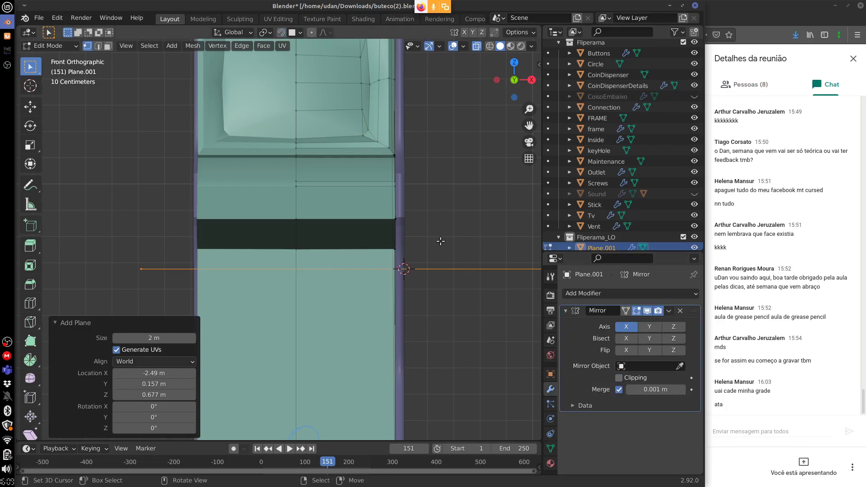
Rotate the new plane 90° in front view so it stands vertically, and scale it to about 0.155 in side view.
key("r")
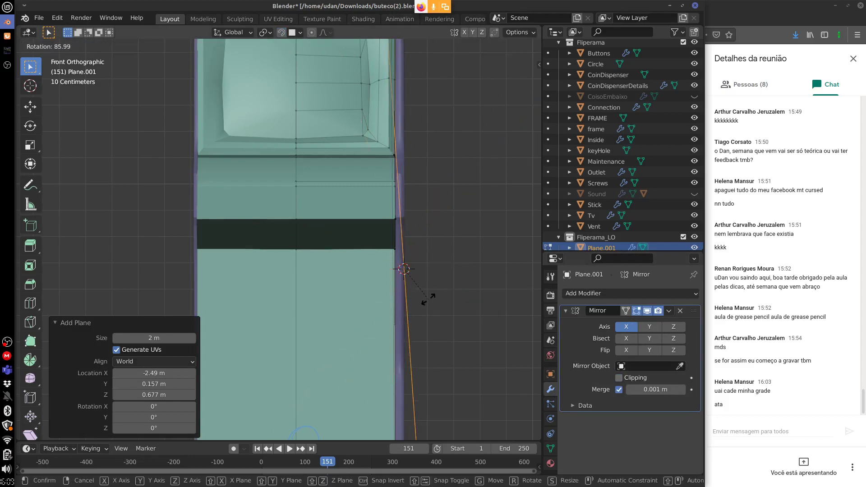
type("90")
key("Return")
middle_click_drag(428, 299, 389, 291)
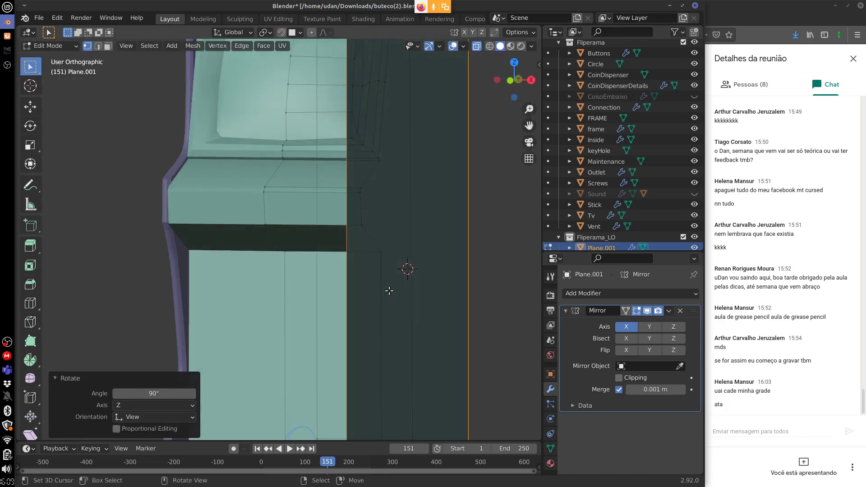
key("KP_3")
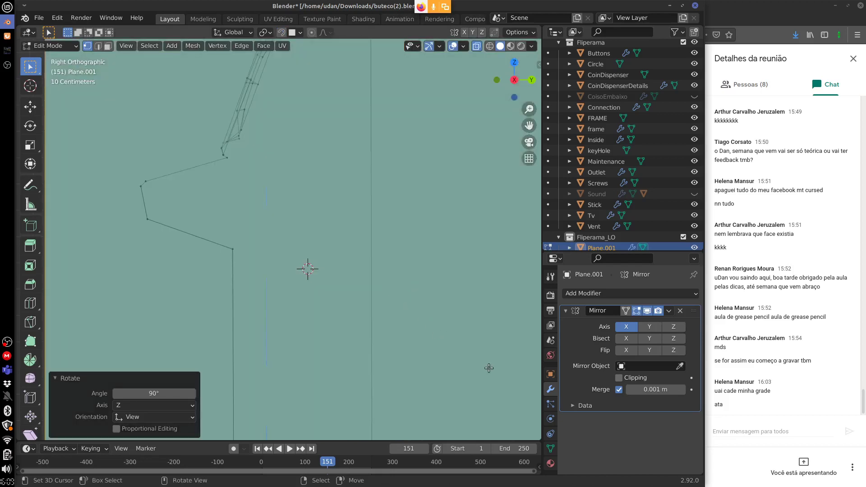
key("s")
left_click(337, 283)
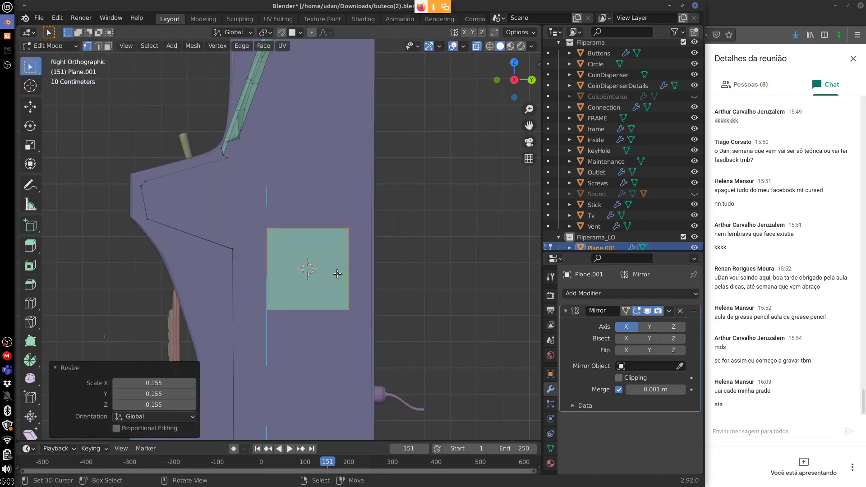
Check which object forms the cabinet's side by briefly hiding and showing FRAME and frame.
middle_click_drag(335, 258, 386, 250, "shift")
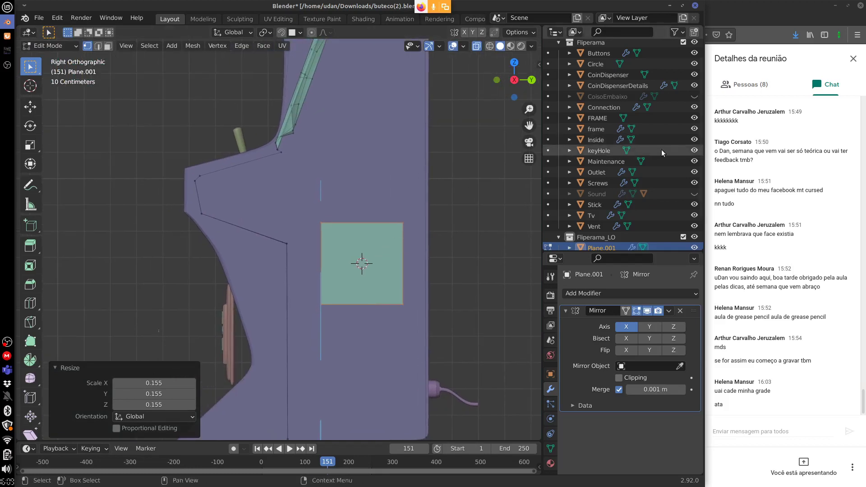
middle_click_drag(389, 260, 420, 270)
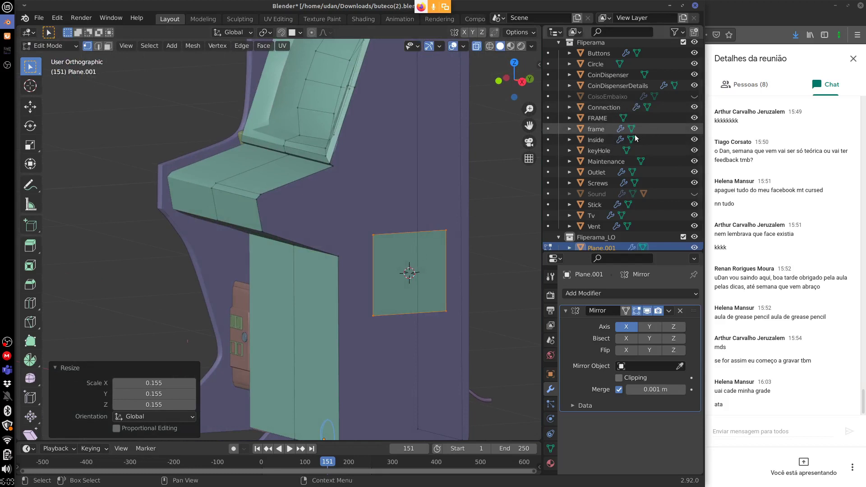
middle_click_drag(418, 207, 432, 208)
left_click(693, 117)
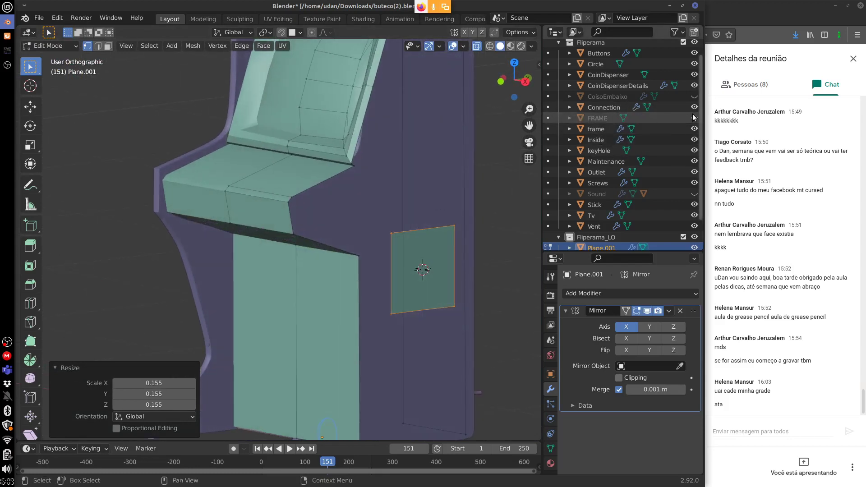
left_click(695, 129)
left_click(695, 129)
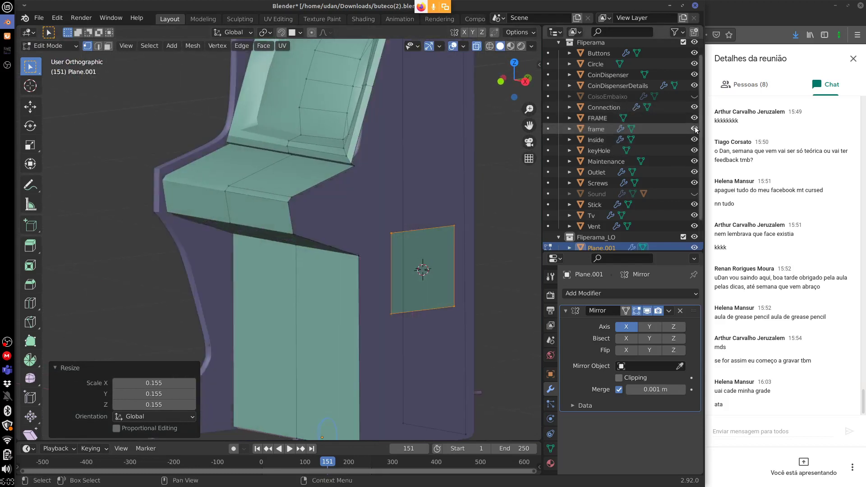
left_click(695, 129)
left_click(695, 129)
left_click(695, 129)
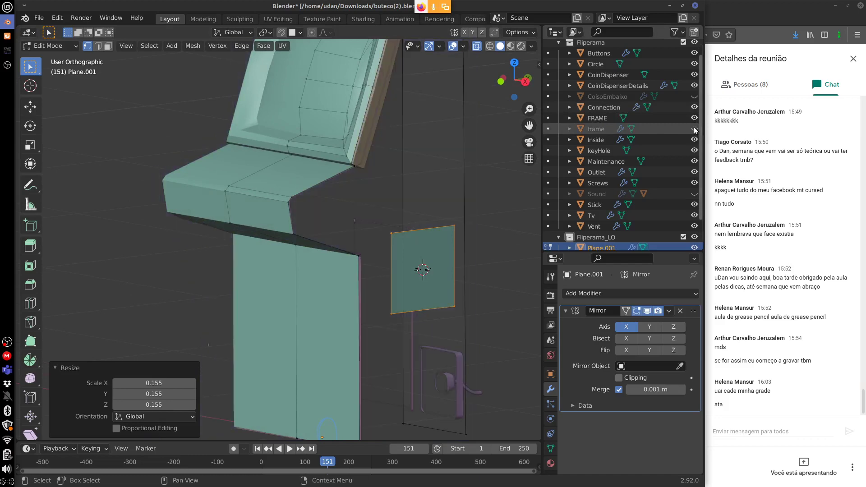
left_click(695, 129)
With snapping on, move the plane in side view up to the cabinet's upper rear corner behind the screen.
middle_click_drag(441, 210, 390, 206)
key("KP_3")
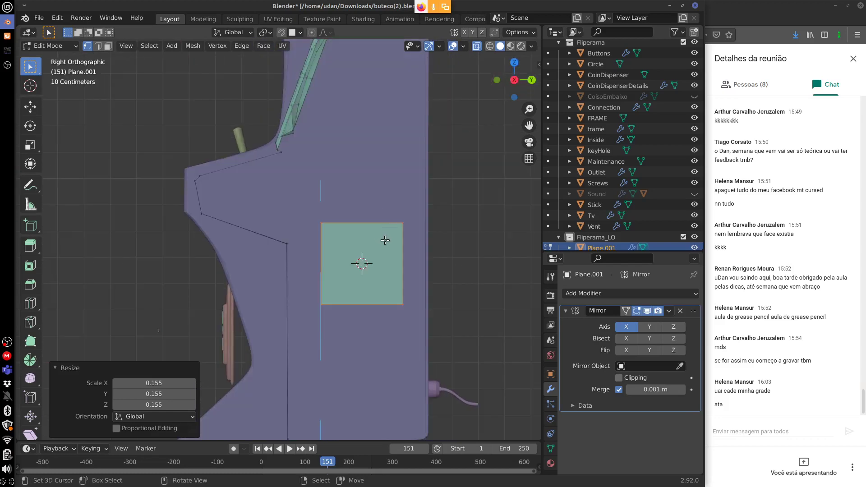
middle_click_drag(387, 242, 347, 325, "shift")
left_click(281, 32)
key("g")
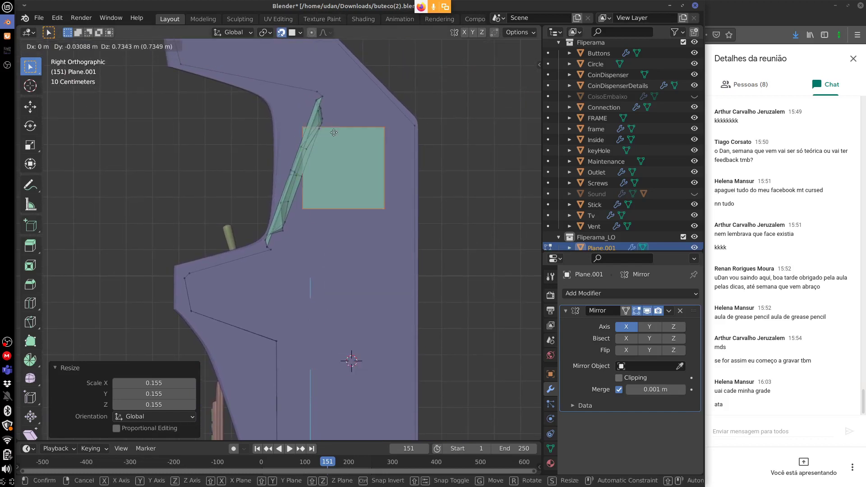
left_click(380, 152)
Move the side plane's front edge about -0.226 m in Y to the cabinet's front outline and its lower edge about -0.149 m in Z.
left_click(335, 153)
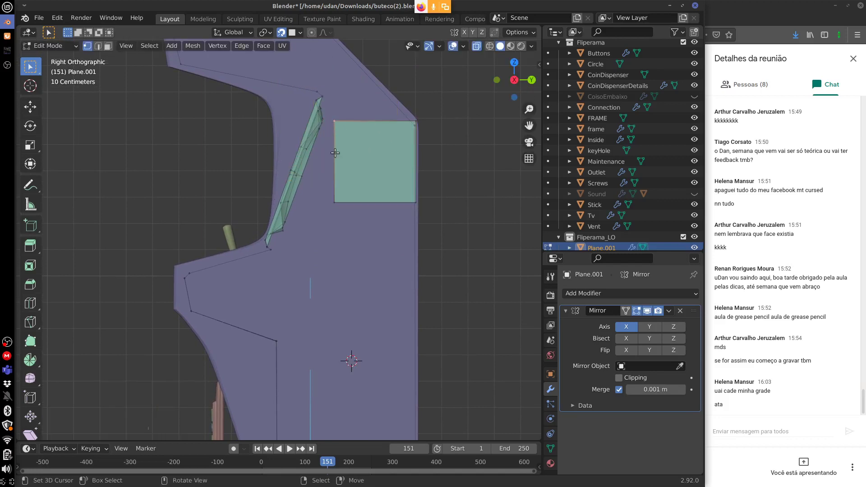
key("g")
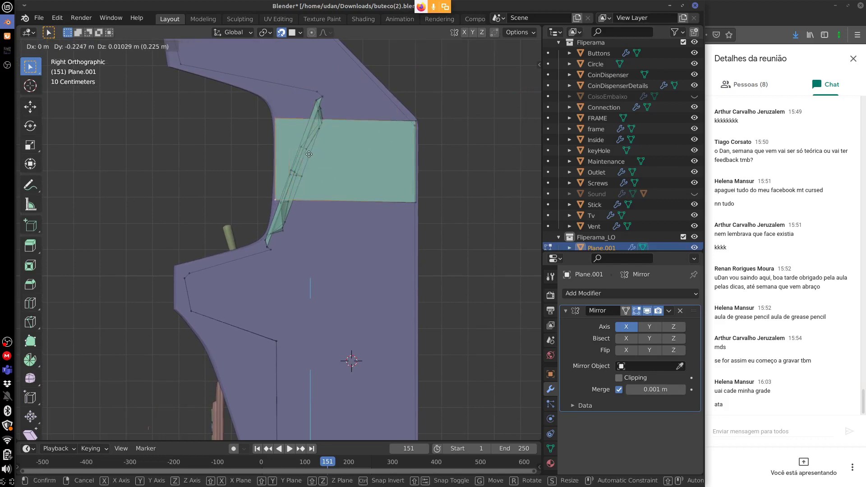
left_click(306, 154)
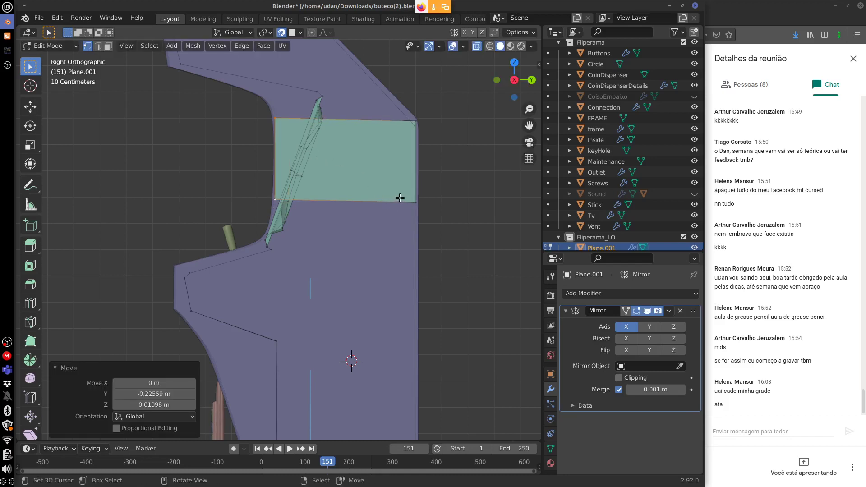
left_click(400, 198)
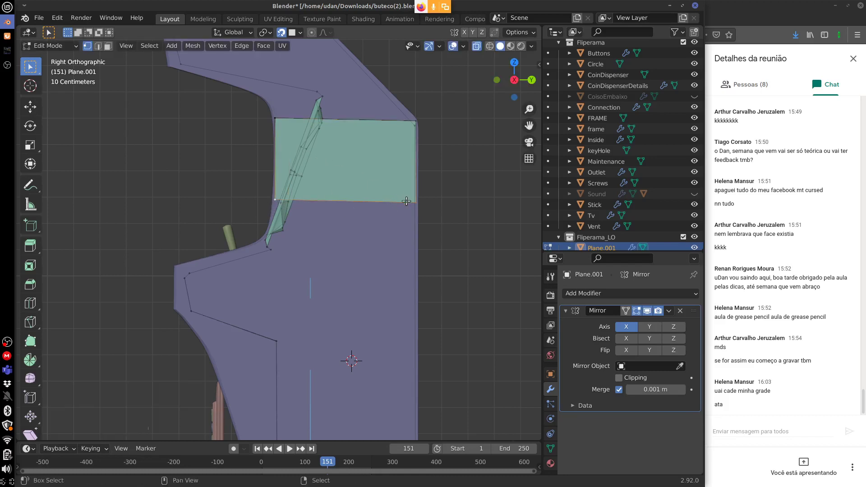
key("g")
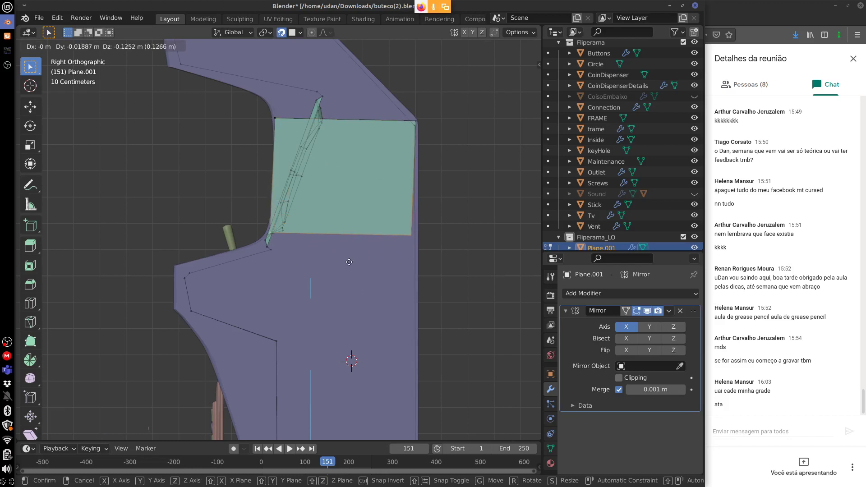
left_click(353, 271)
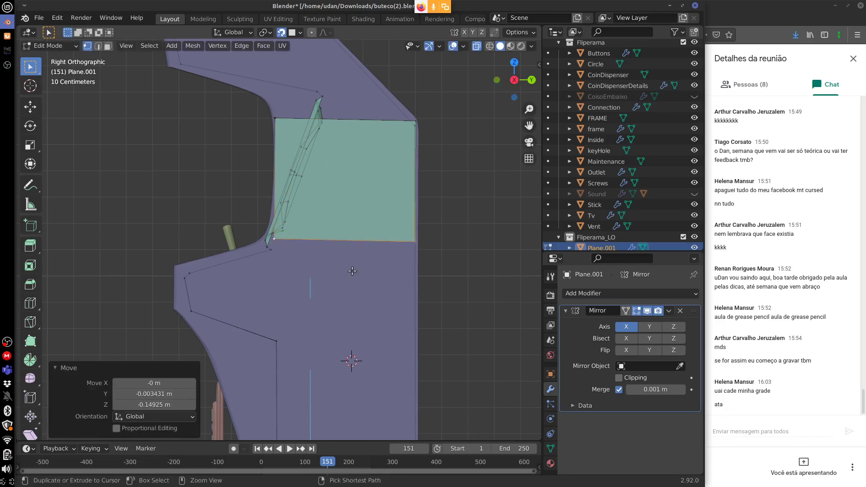
Move the side plane's lower front vertex about -0.026 m in Y and 0.031 m in Z onto the curve below the screen.
left_click(280, 241)
scroll(307, 233, "up", 4)
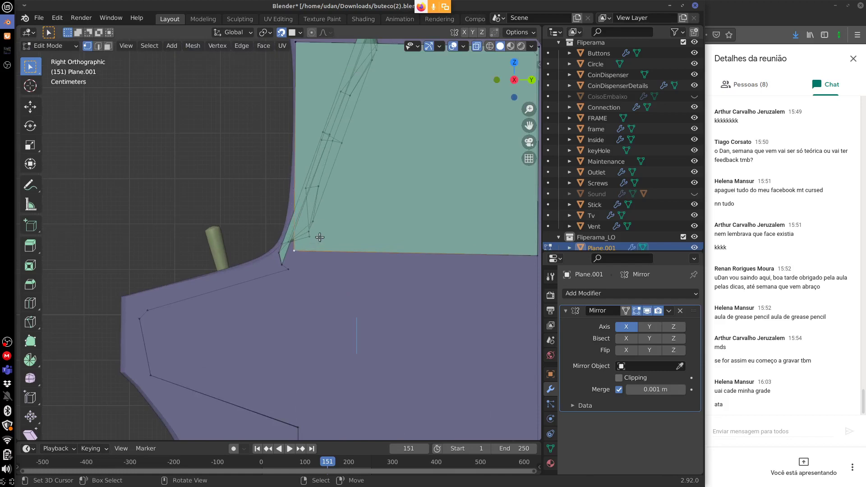
key("g")
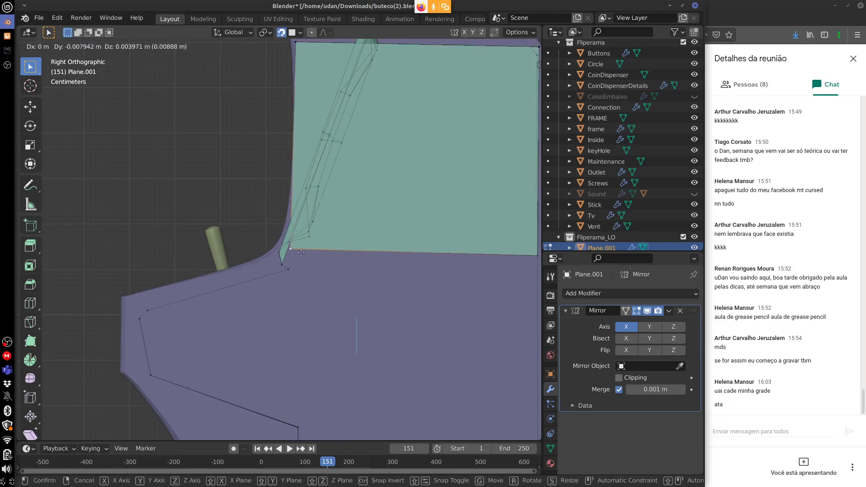
left_click(298, 243)
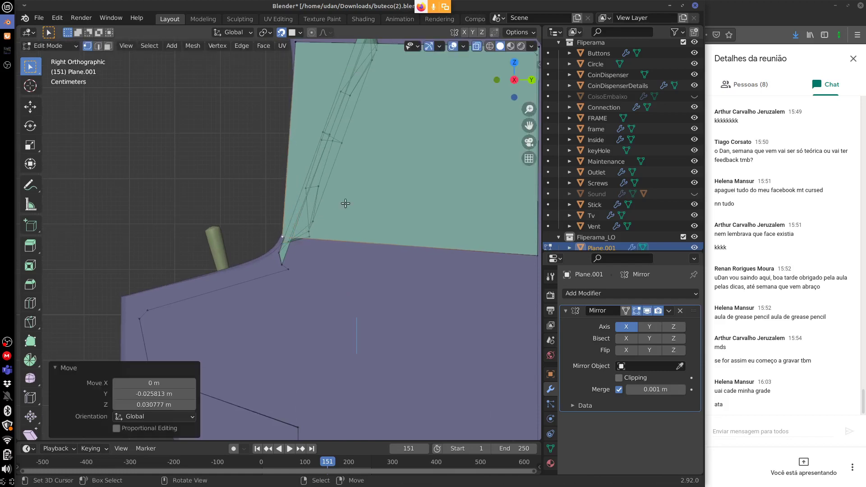
Move the side plane's rear vertical edge slightly backward onto the cabinet's back outline.
middle_click_drag(363, 183, 254, 207, "shift")
middle_click_drag(336, 222, 349, 243, "shift")
left_click(420, 90)
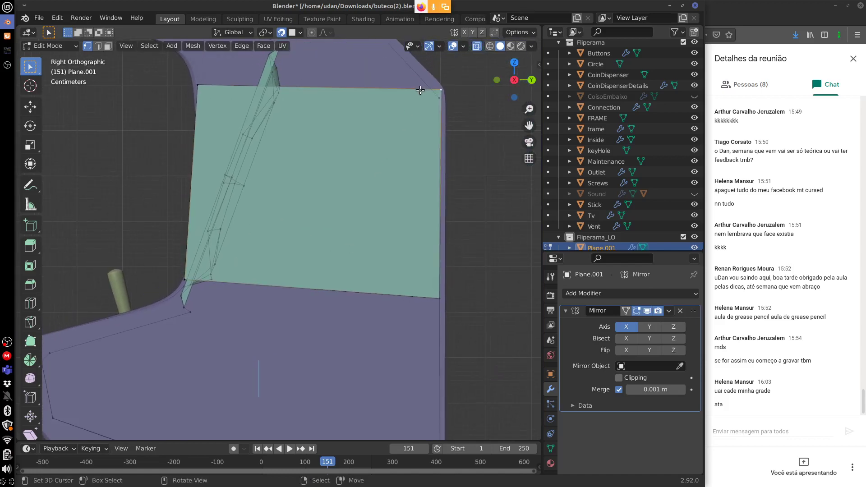
key("g")
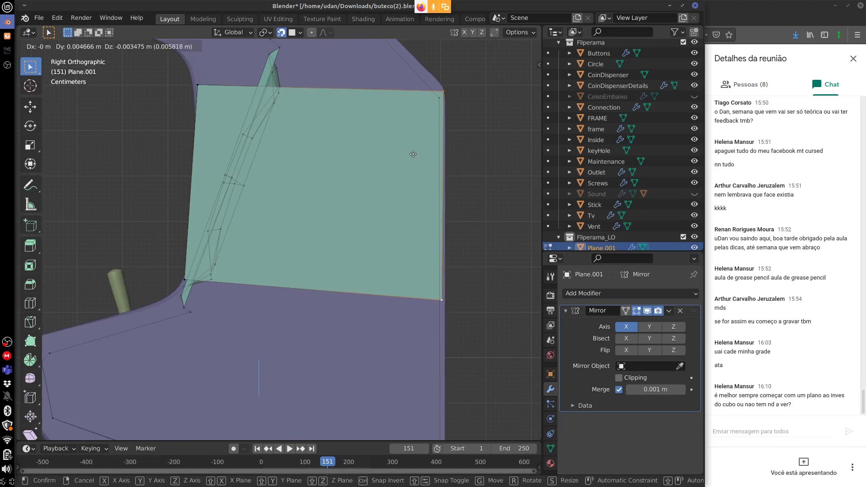
left_click(401, 183)
Extrude the side plane's lower edge about -0.557 m in Z down the cabinet's side.
middle_click_drag(319, 288, 364, 207, "shift")
right_click(232, 198)
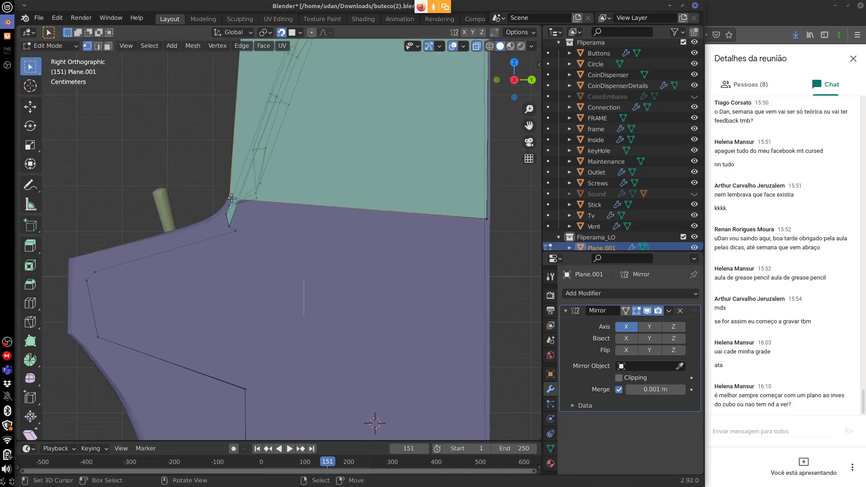
middle_click_drag(259, 212, 261, 187, "shift")
middle_click_drag(400, 227, 409, 156, "shift")
key("e")
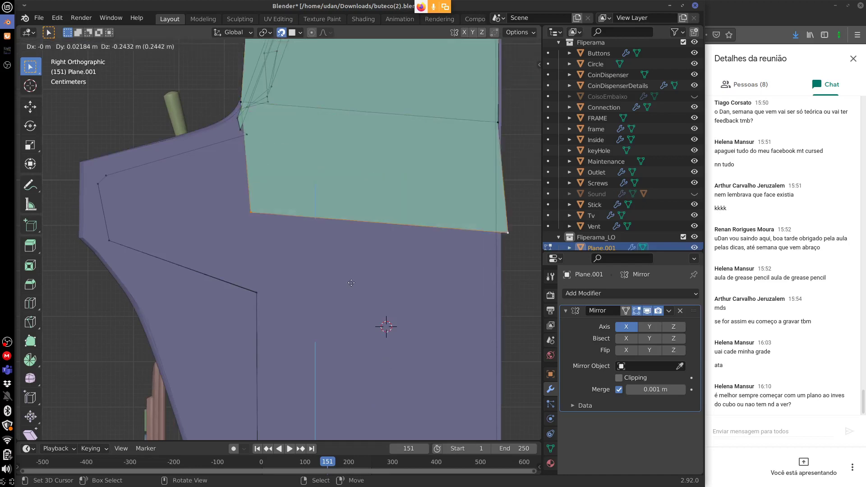
left_click(335, 393)
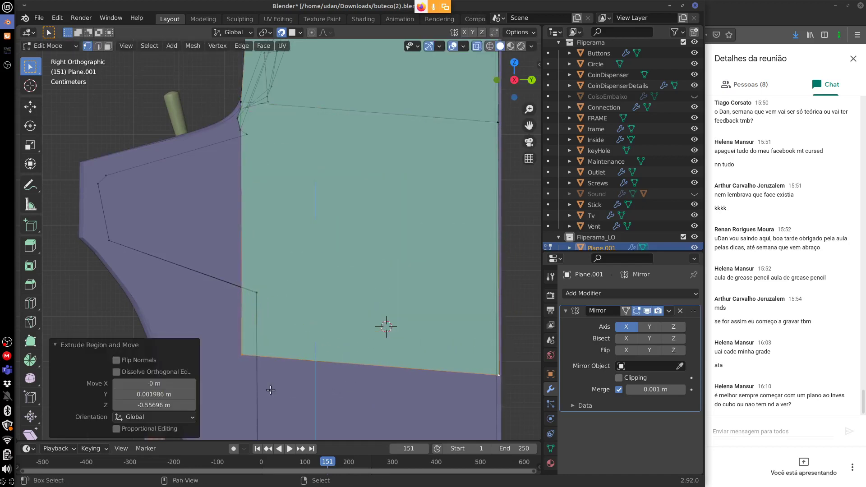
left_click(62, 346)
Move the new lower front vertex forward and up onto the cabinet's front outline, below the control panel's overhang.
scroll(261, 291, "down", 4, "shift")
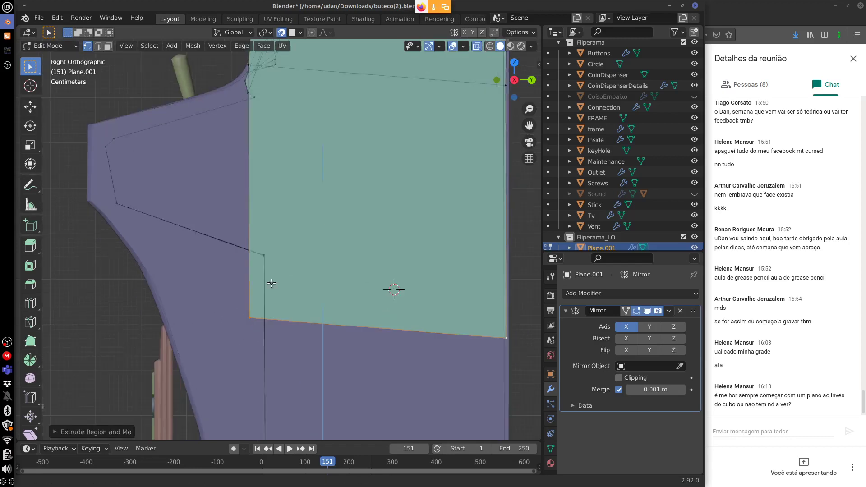
key("g")
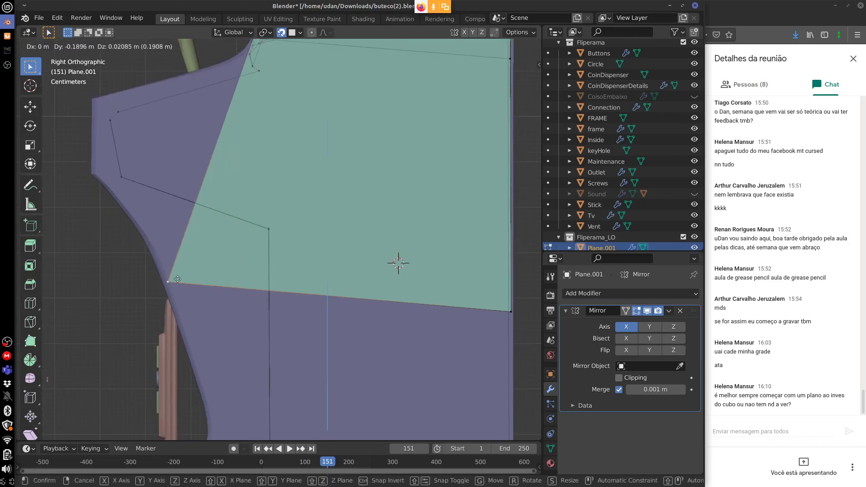
left_click(165, 235)
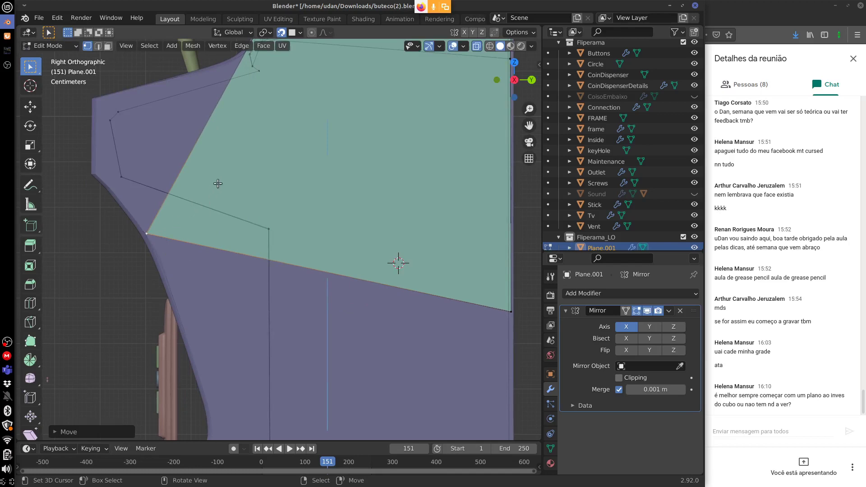
Extrude the side plane's slanted lower edge about 0.15 m in Y and -0.44 m in Z along the lower front outline.
middle_click_drag(250, 197, 242, 180, "shift")
right_click(502, 294)
middle_click_drag(476, 305, 481, 261, "shift")
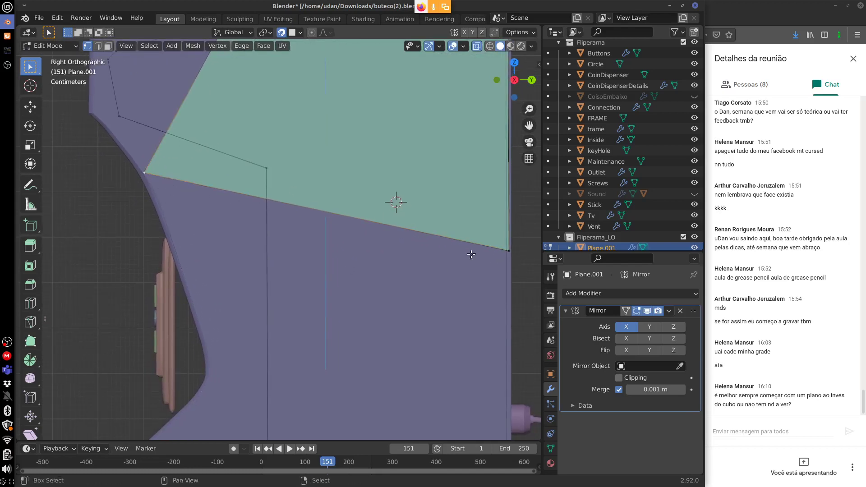
scroll(393, 175, "down", 4, "shift")
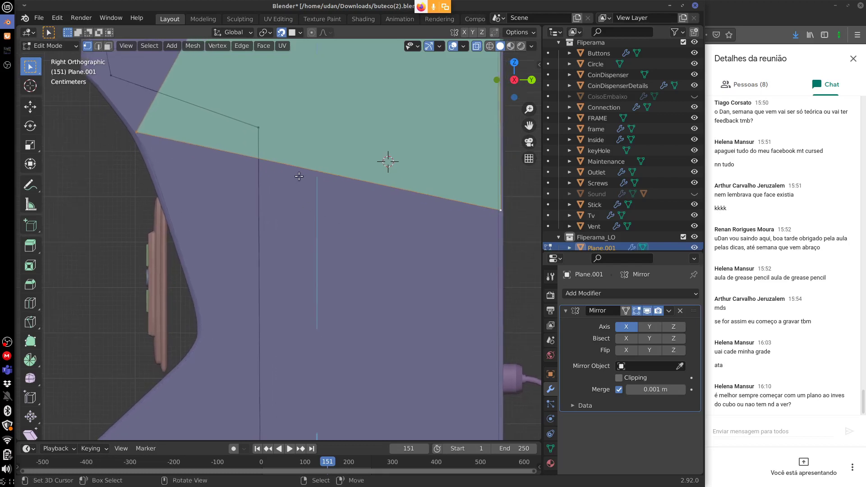
key("g")
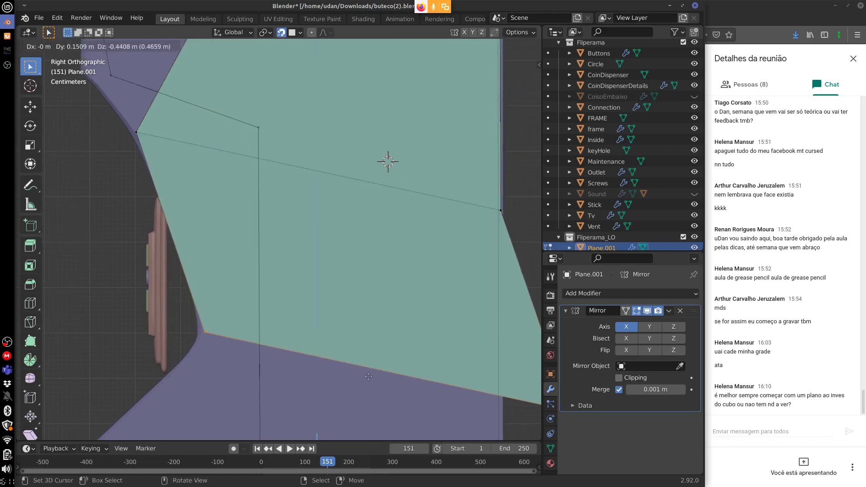
left_click(367, 375)
Move the extrusion's lower rear vertex about -0.16 m in Y and 0.17 m in Z toward the cabinet's back outline.
middle_click_drag(363, 338, 313, 306, "shift")
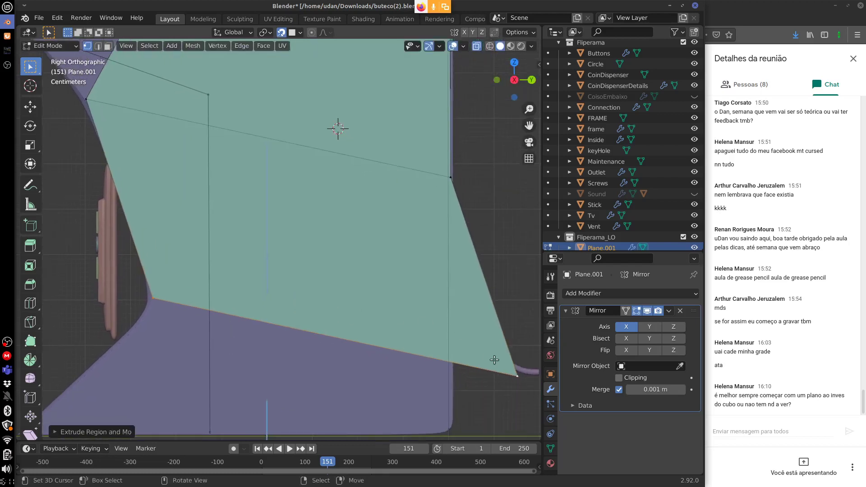
left_click(517, 376)
key("g")
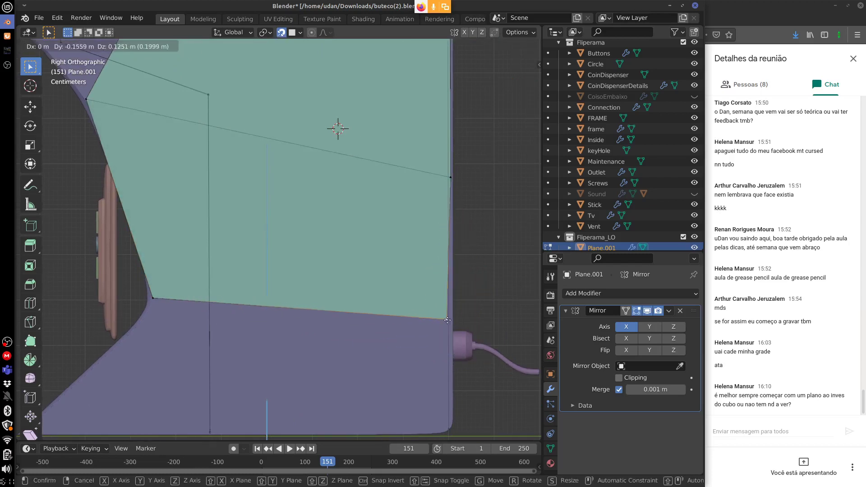
left_click(428, 184)
Slide the middle edge's rear vertex up the back edge, level with its front vertex, and nudge it onto the back outline.
left_click(428, 174)
middle_click_drag(428, 173, 467, 297, "shift")
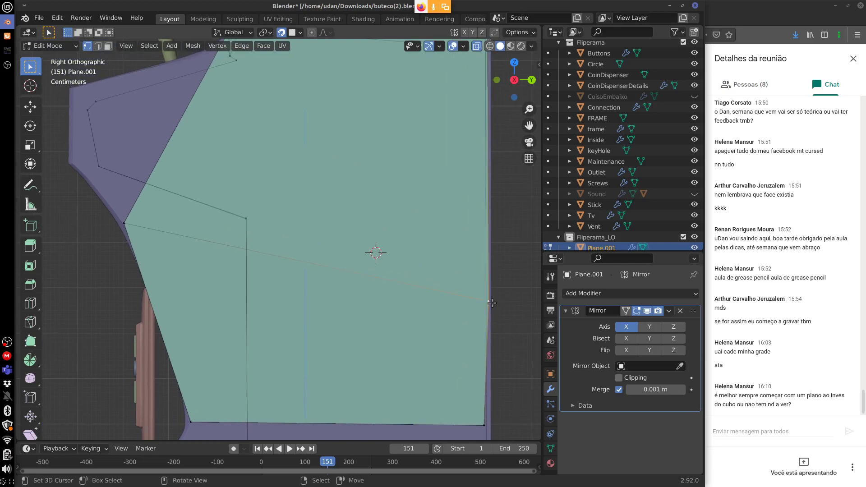
key("shift+v")
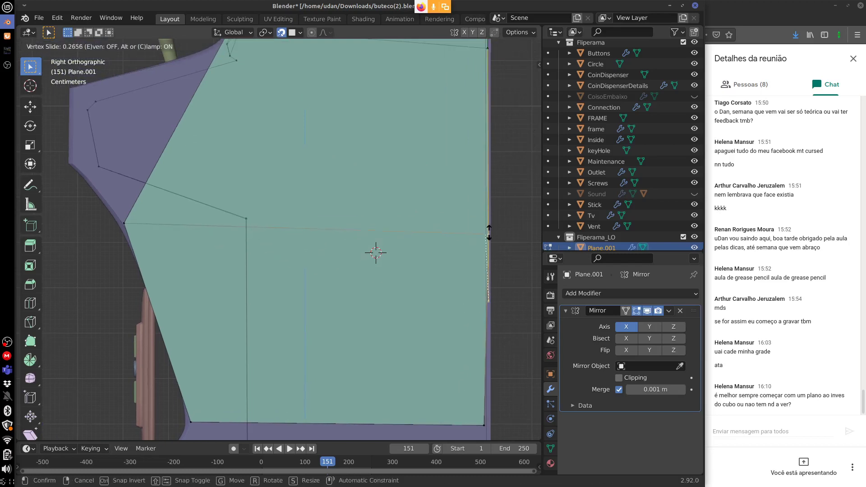
left_click(486, 224)
key("g")
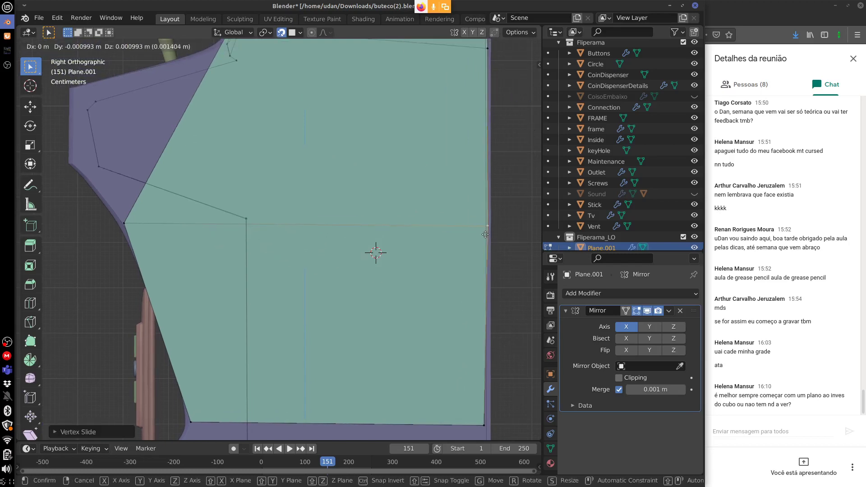
left_click(483, 235)
Move the lowest rear vertex about 0.009 m in Y and 0.022 m in Z onto the cabinet's back outline.
left_click(484, 424)
key("g")
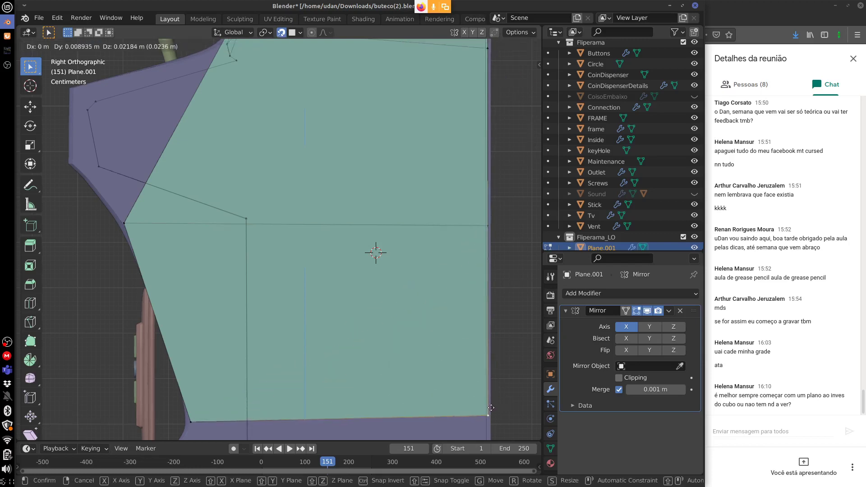
left_click(491, 409)
Extrude the slanted front edge forward so its upper vertex sits at the control panel's upper front corner.
right_click(138, 227)
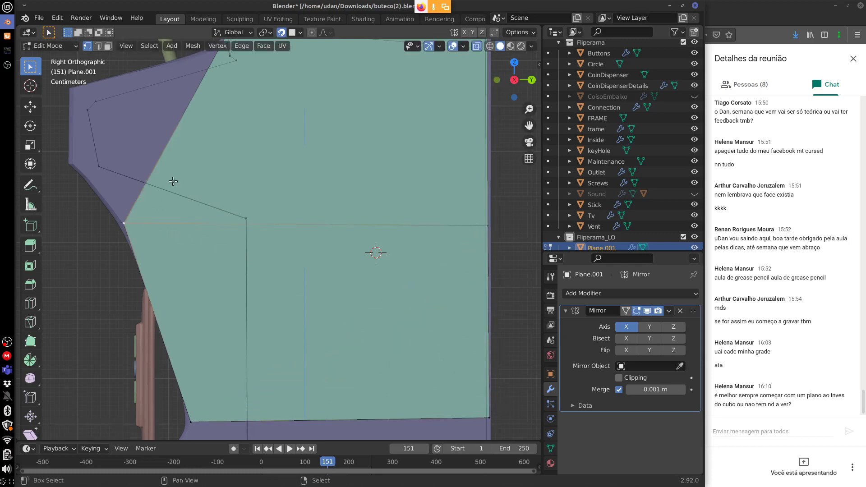
middle_click_drag(224, 168, 278, 271, "shift")
left_click(280, 143)
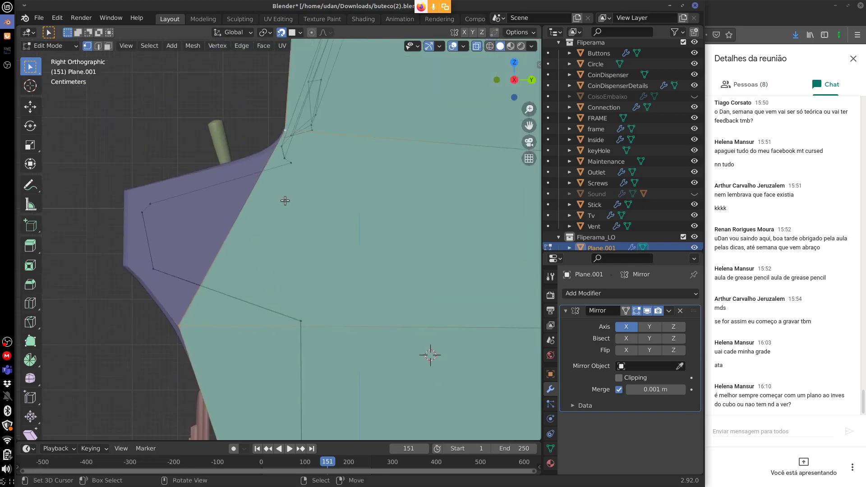
key("g")
left_click(137, 268)
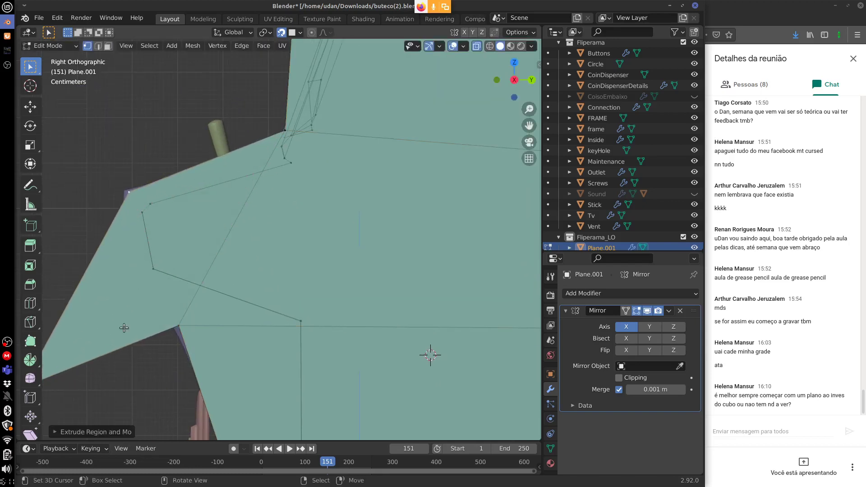
Move the extruded edge's lower vertex to the control panel's lower front corner.
middle_click_drag(123, 348, 171, 321, "shift")
right_click_drag(72, 366, 73, 362)
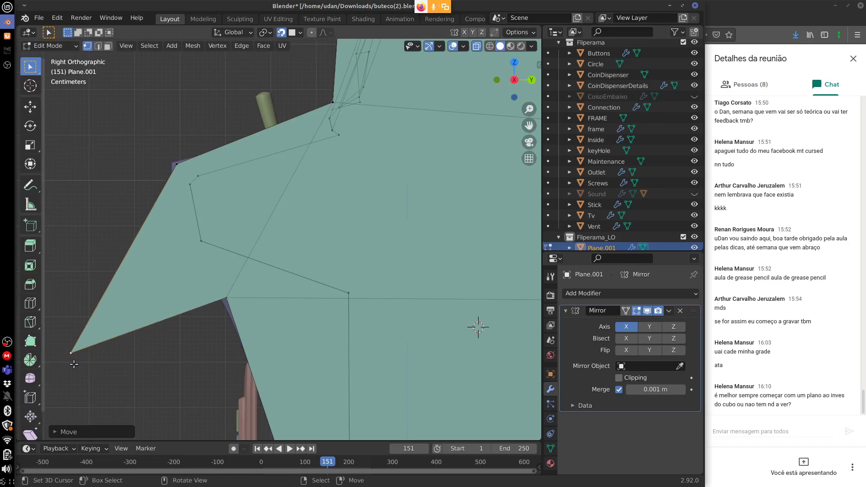
key("g")
left_click(179, 247)
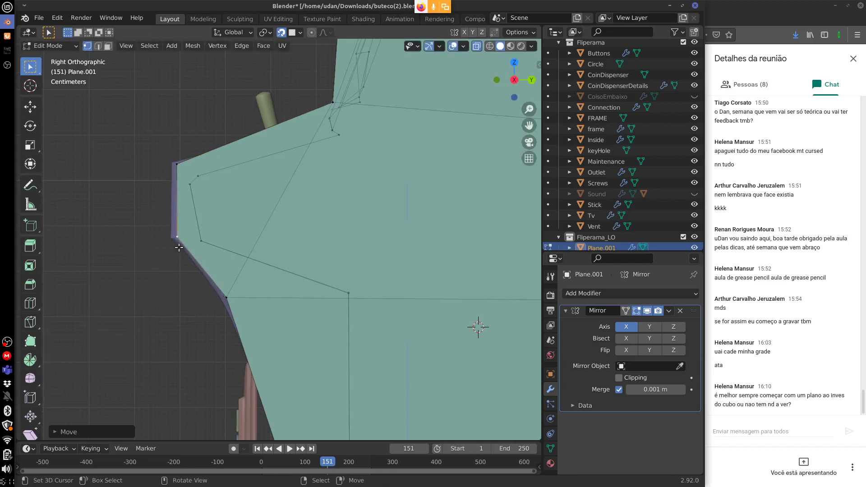
Nudge the vertex at the control panel's upper front corner and try lowering the vertex at the screen's base.
left_click(177, 157)
key("g")
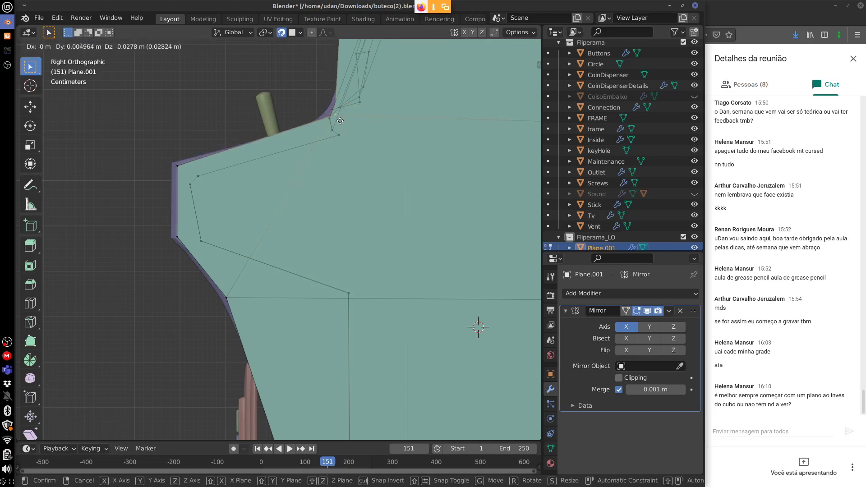
left_click(340, 118)
Add a loop cut across the face beside the screen and move its front vertex backward onto the curved outline.
middle_click_drag(339, 118, 345, 246, "shift")
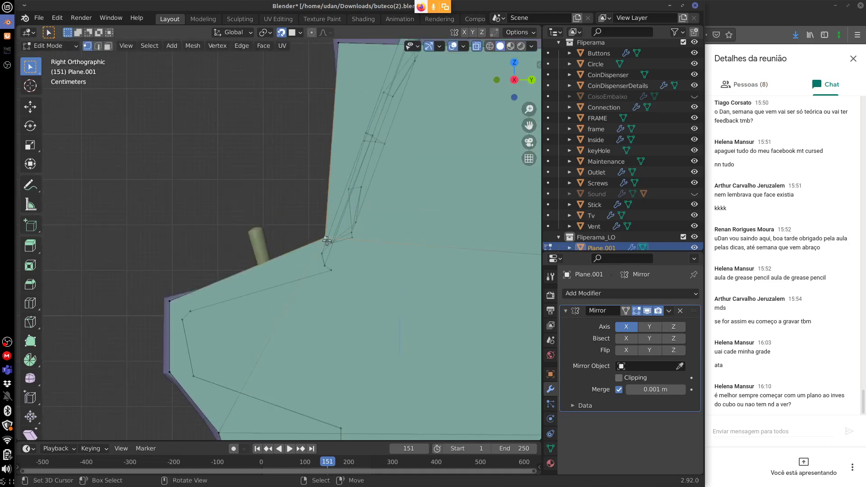
middle_click_drag(367, 203, 350, 225, "shift")
key("ctrl+r")
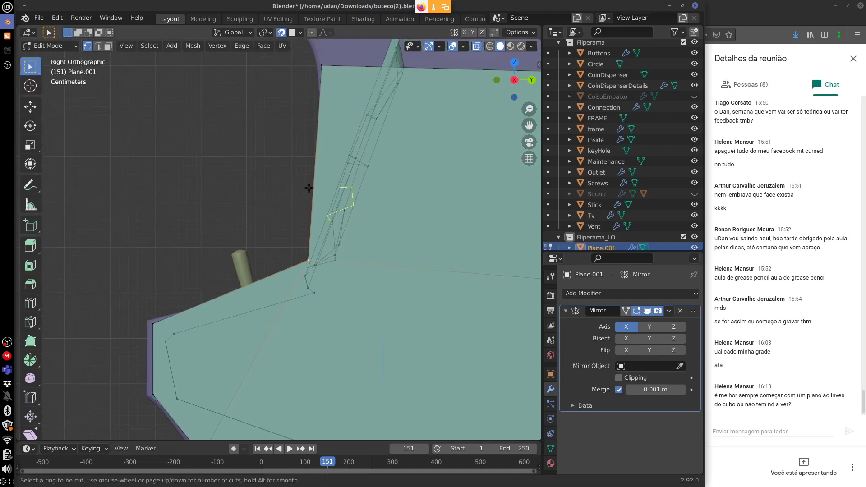
left_click(309, 180)
left_click(310, 178)
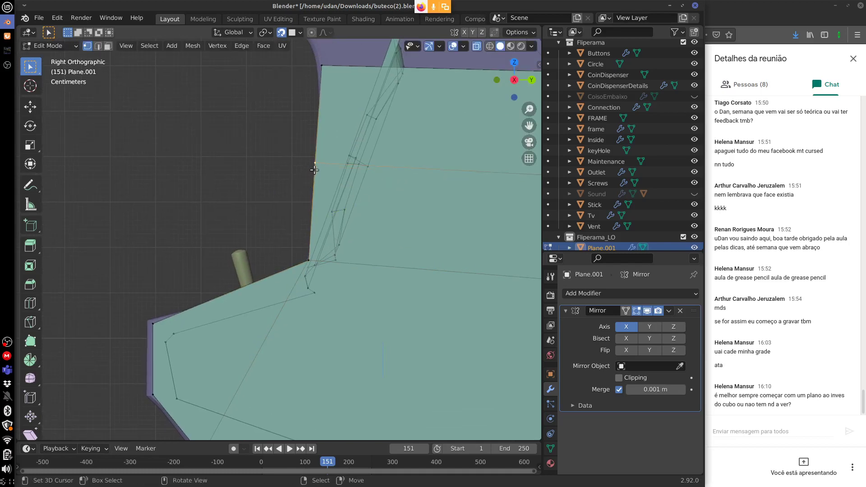
key("g")
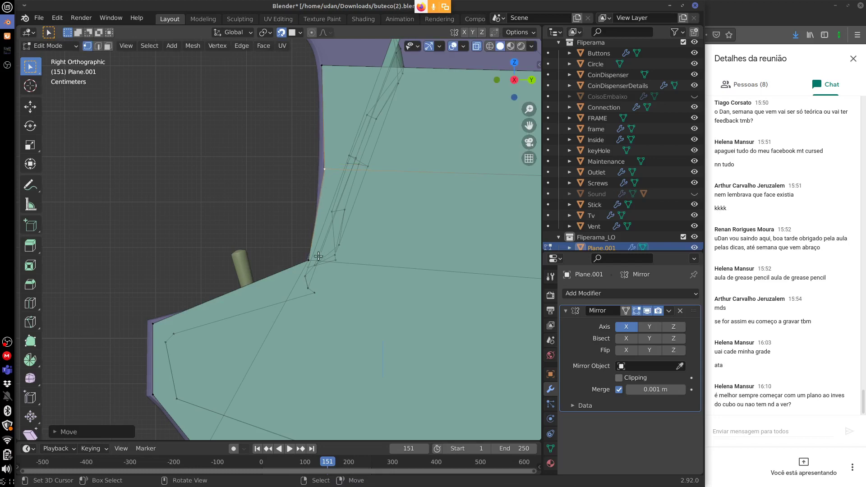
Add a loop cut through the control panel section and move its upper vertex down onto the sloped outline.
left_click(316, 260)
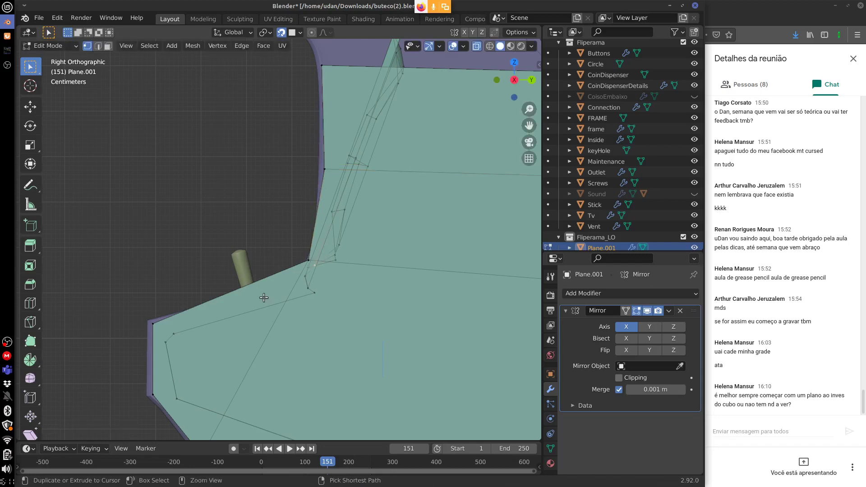
key("ctrl+r")
left_click(230, 291)
right_click(229, 290)
right_click(231, 291)
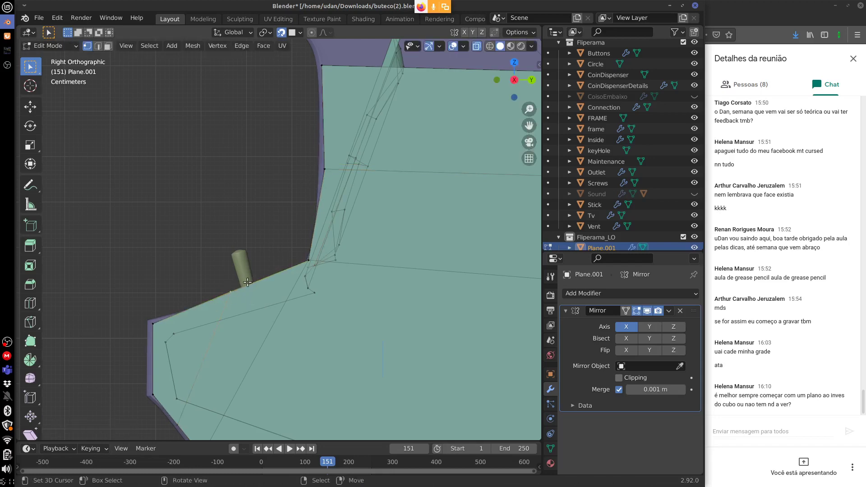
key("g")
left_click(239, 301)
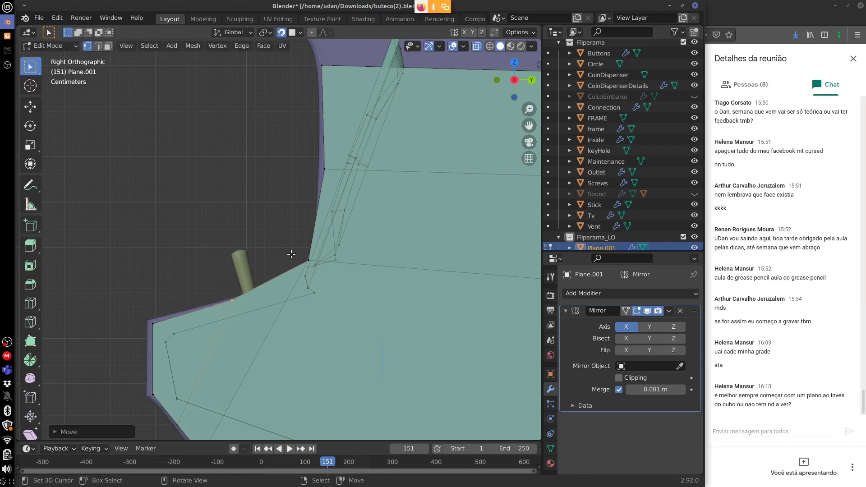
Move the vertex at the screen's base slightly forward and down into the curve where it meets the control panel.
right_click(311, 267)
key("g")
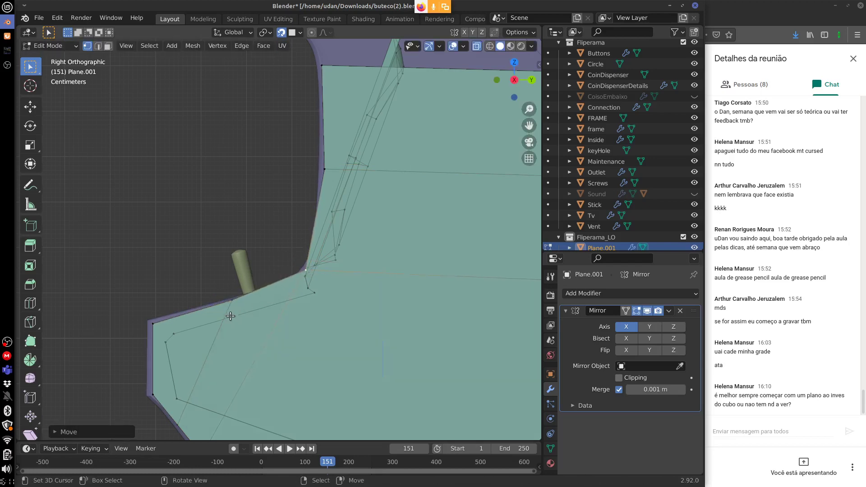
right_click_drag(231, 316, 230, 319)
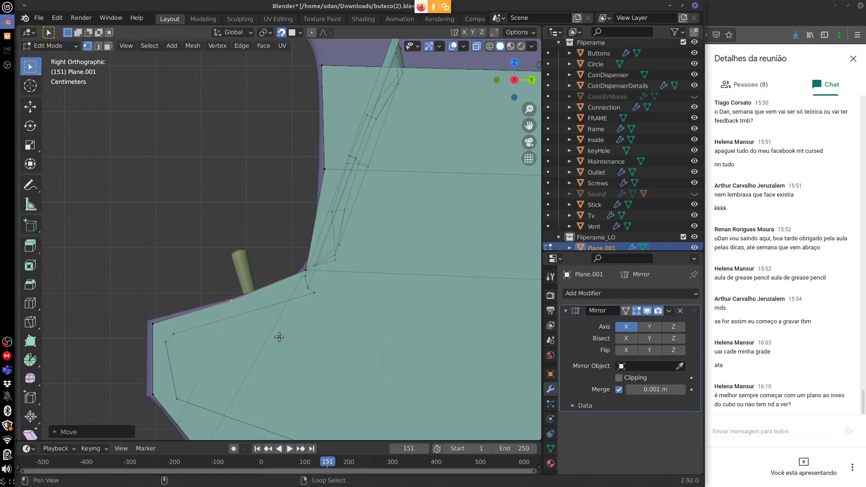
middle_click_drag(279, 338, 278, 269, "shift")
Try to slide the loop cut's lower vertex along the outline edge to the control panel's lower front corner.
right_click(201, 388)
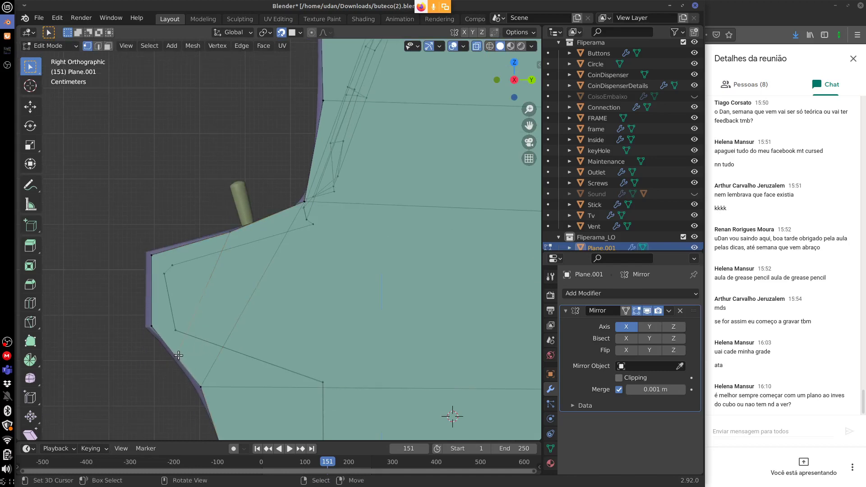
key("g")
key("g")
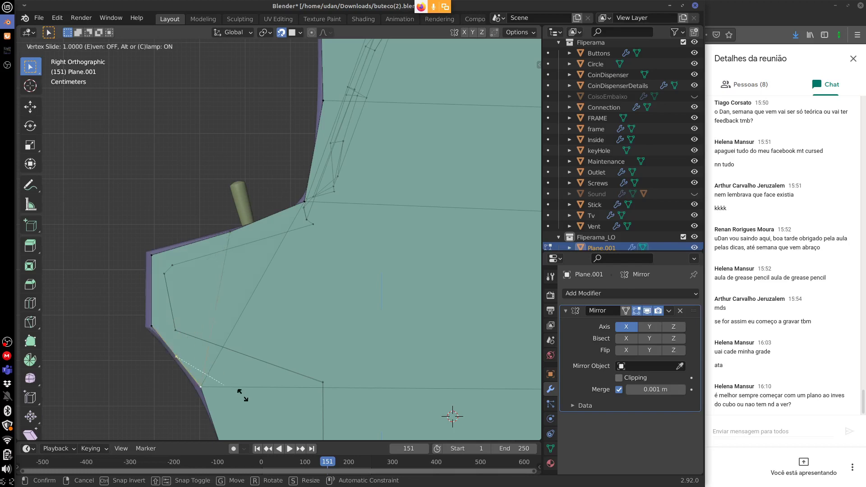
left_click(139, 334)
Leave Edit Mode and examine the side panels against the cabinet frame from an angled view.
middle_click_drag(381, 296, 323, 298, "shift")
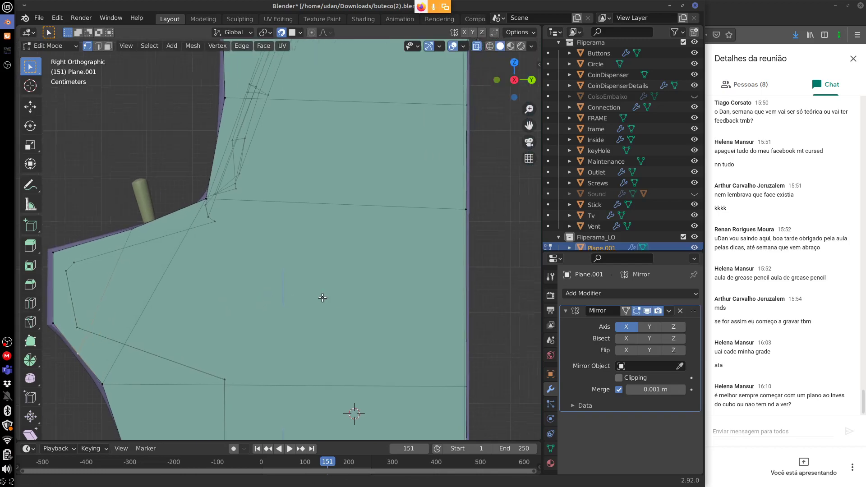
scroll(323, 298, "down", 4)
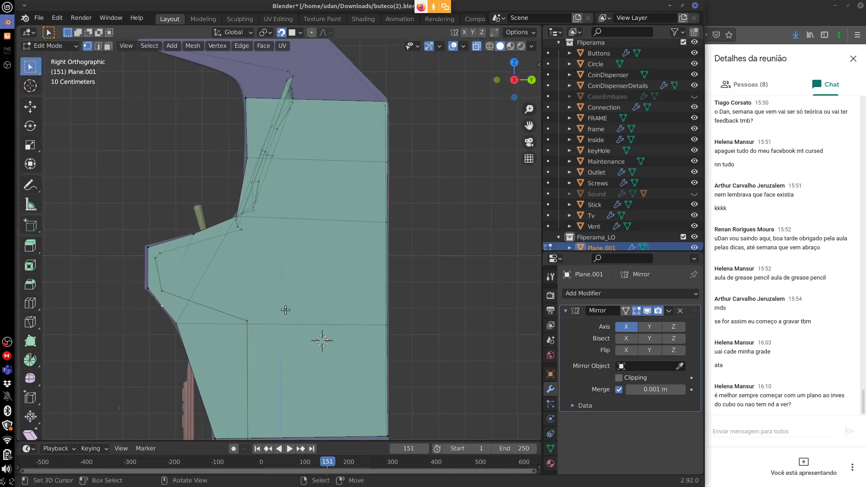
key("Tab")
middle_click_drag(290, 307, 310, 299)
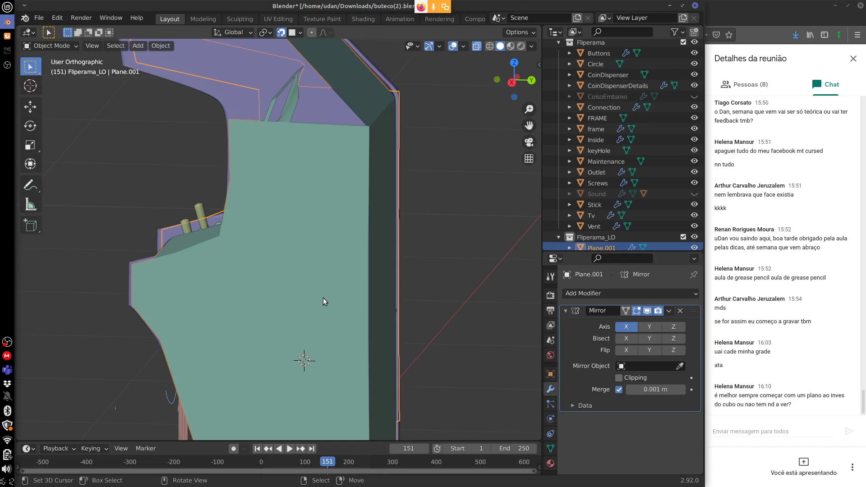
Try to thicken the whole side panel by extruding its linked faces about 0.03 m inward.
key("KP_3")
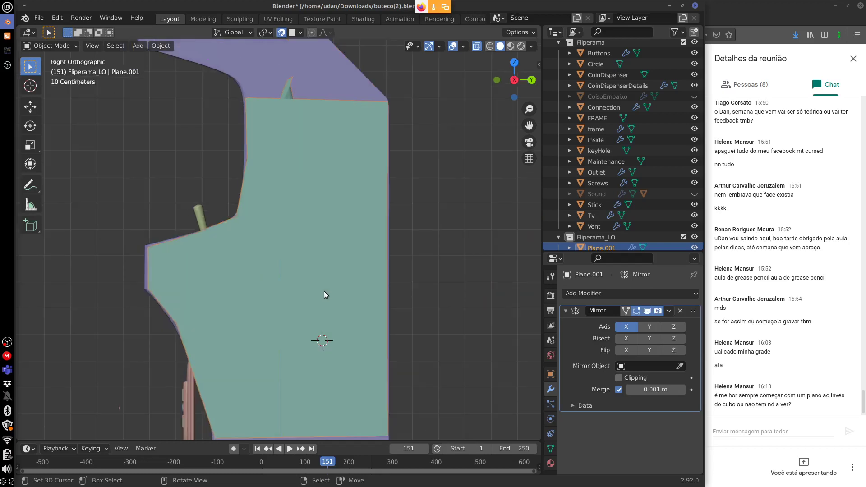
middle_click_drag(324, 291, 388, 294)
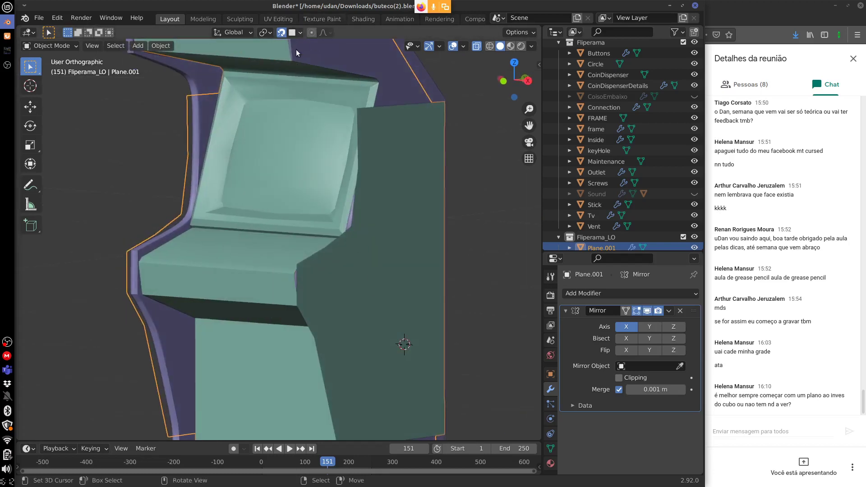
middle_click_drag(364, 244, 419, 254)
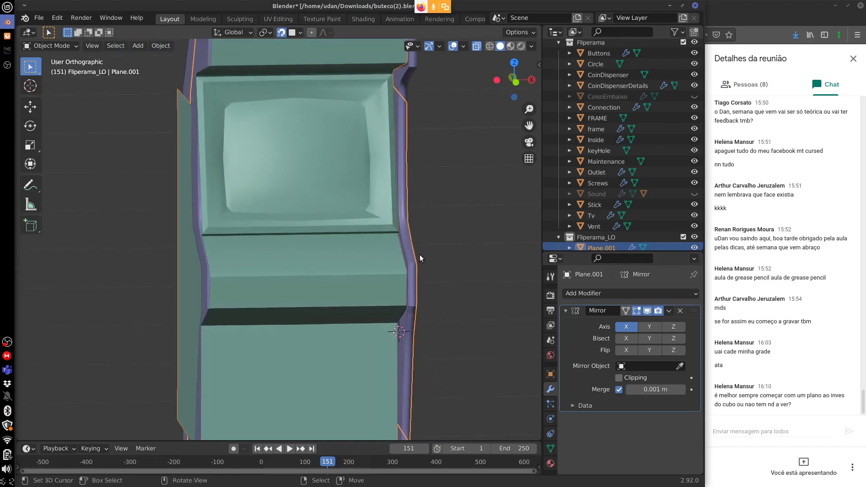
key("Tab")
right_click(418, 263, "alt")
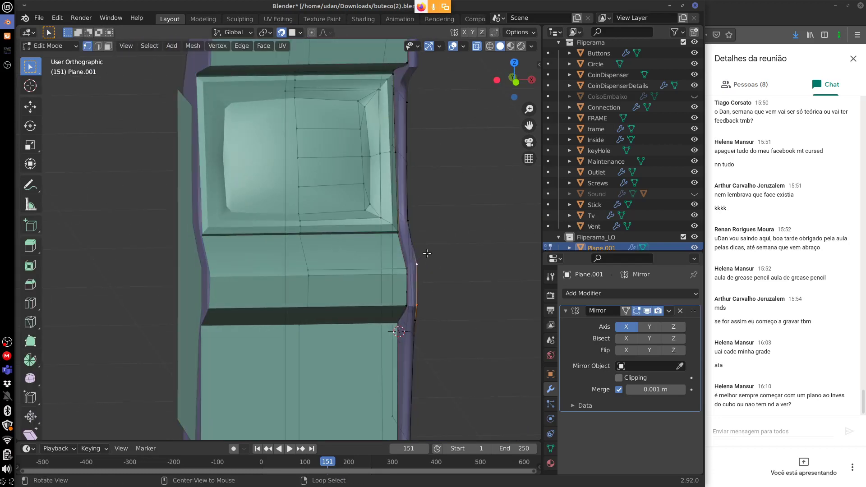
key("KP_3")
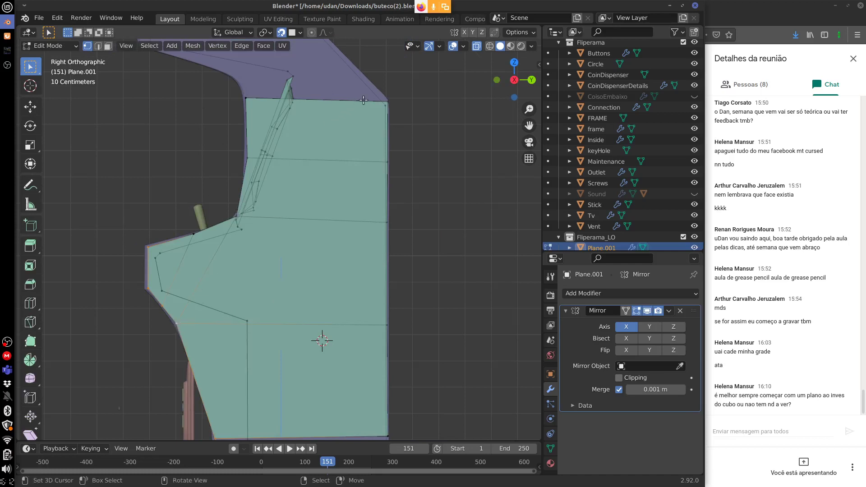
key("ctrl+l")
key("KP_1")
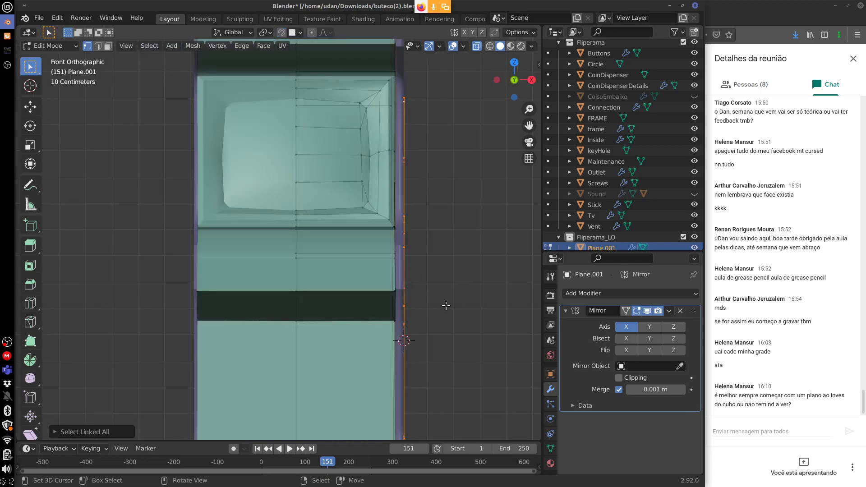
key("e")
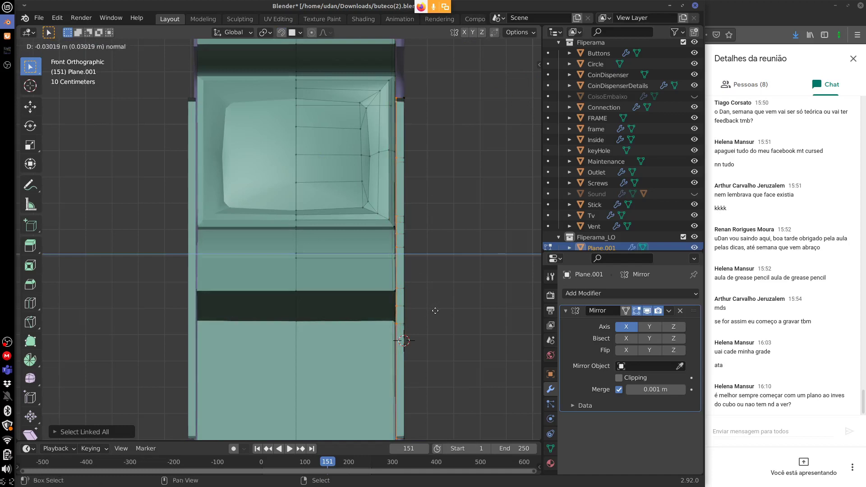
left_click(435, 311)
Try to add a loop cut around the side panel's thickness and scale the loop up to about 1.016.
key("ctrl+r")
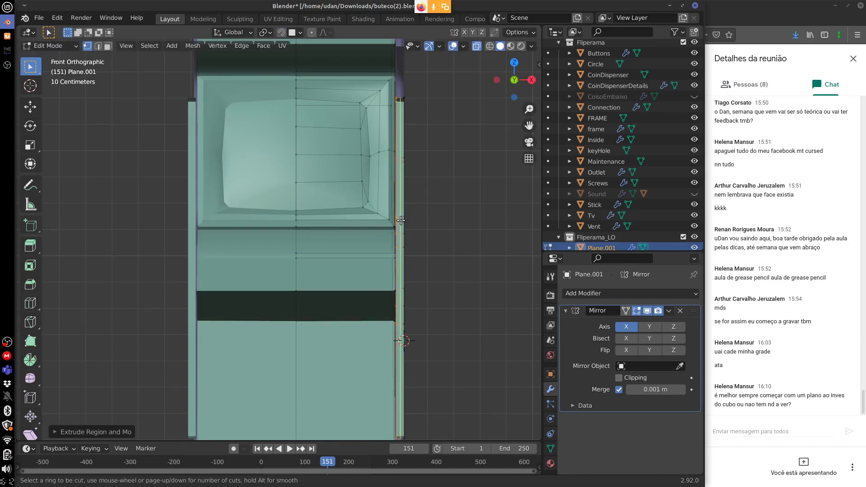
left_click(401, 220)
left_click(401, 221)
mouse_move(401, 221)
middle_mouse_down()
mouse_move(388, 225)
mouse_move(398, 225)
middle_mouse_up()
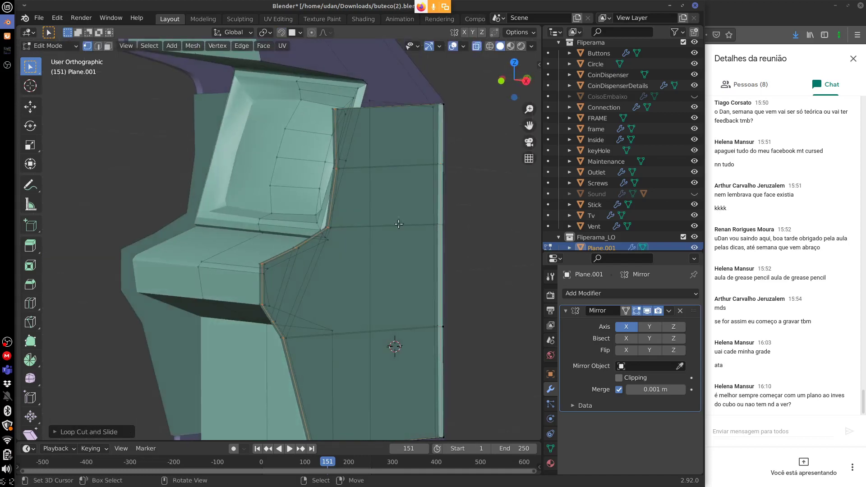
key("s")
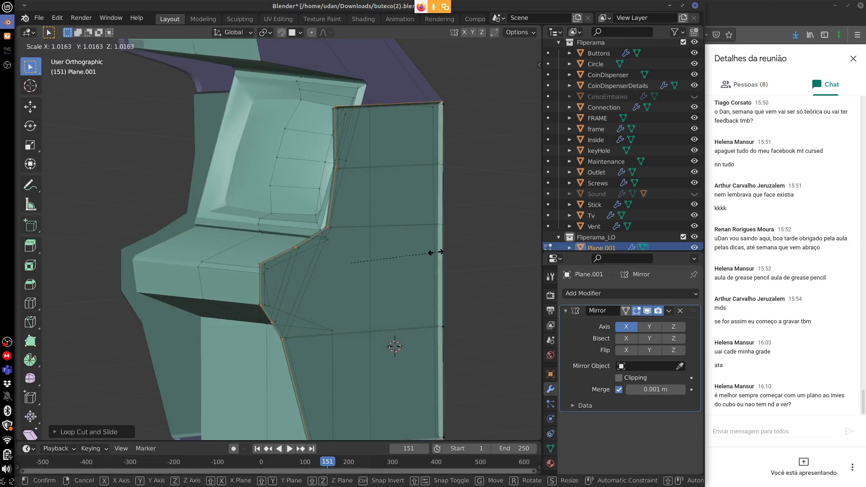
left_click(425, 236)
mouse_move(424, 235)
middle_mouse_down()
mouse_move(424, 245)
mouse_move(494, 239)
mouse_move(384, 246)
mouse_move(465, 259)
mouse_move(429, 259)
middle_mouse_up()
Extrude the side panel's bottom edge about 0.29 m forward and down to the tip of the frame's foot.
mouse_move(439, 304)
middle_mouse_down("shift")
mouse_move(416, 209)
mouse_move(412, 261)
middle_mouse_up("shift")
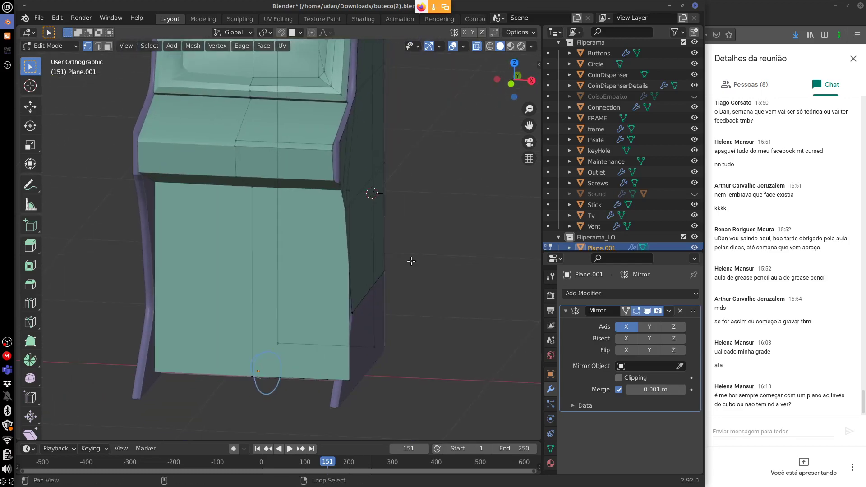
left_click(393, 272, "shift")
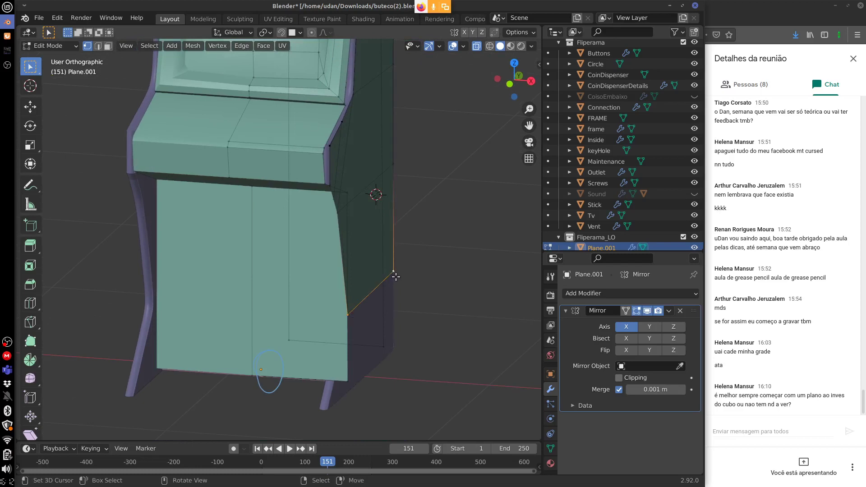
key("KP_3")
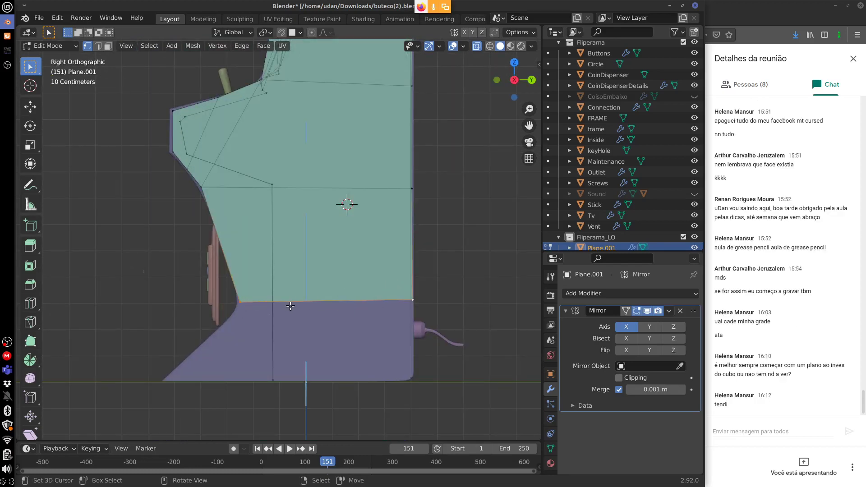
key("e")
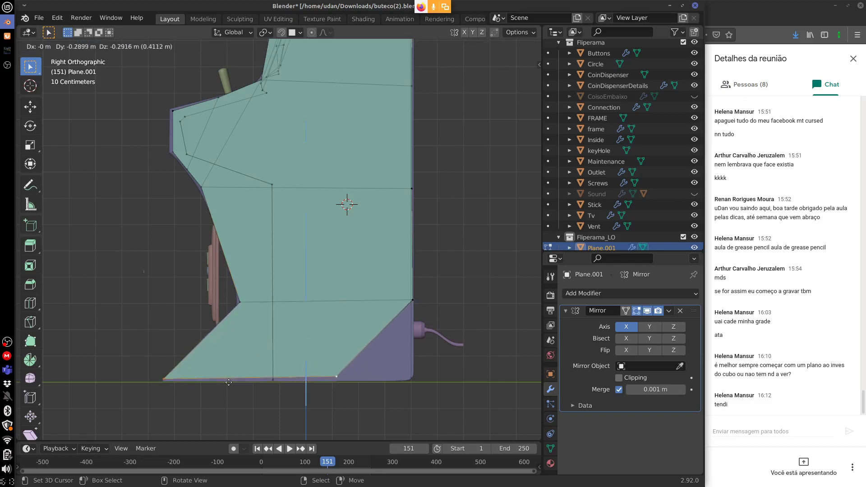
left_click(233, 377)
Move the panel's rear bottom vertex about 0.28 m back toward the frame's rear bottom corner.
left_click(343, 376)
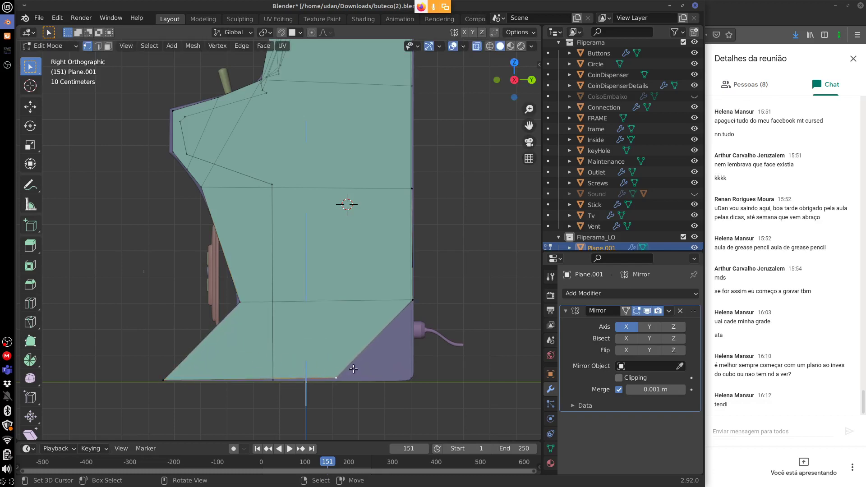
key("g")
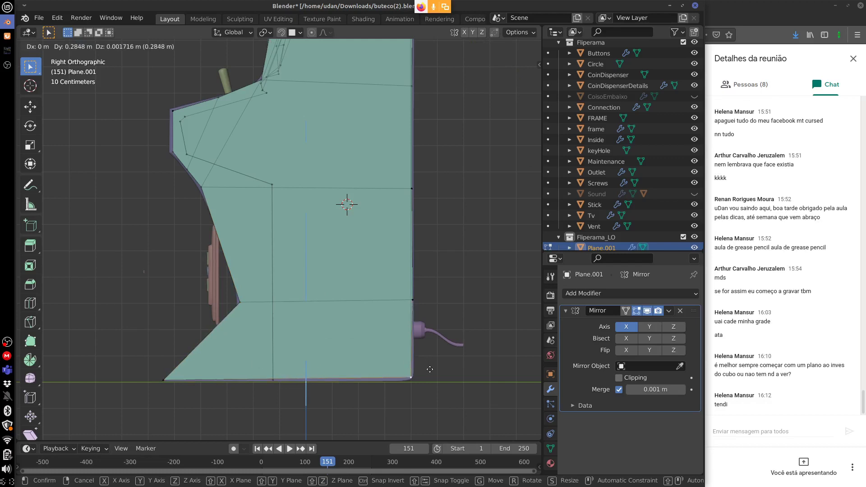
left_click(426, 368)
key("g")
left_click(426, 368)
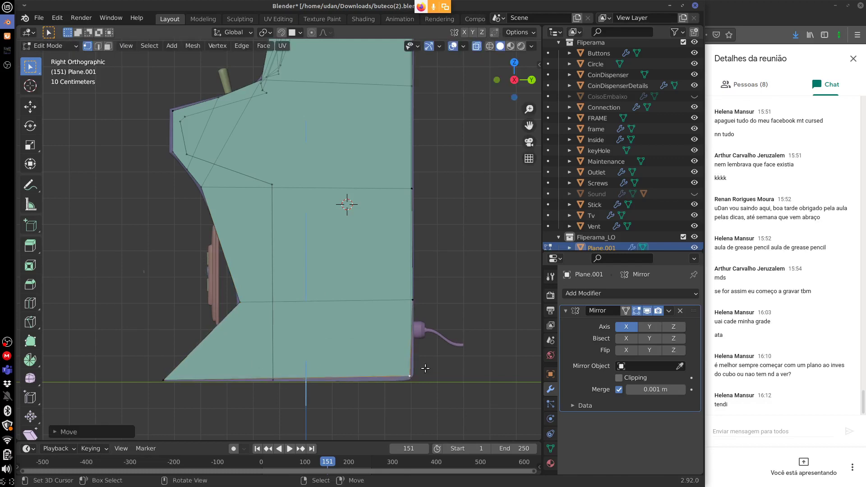
key("g")
left_click(425, 370)
key("g")
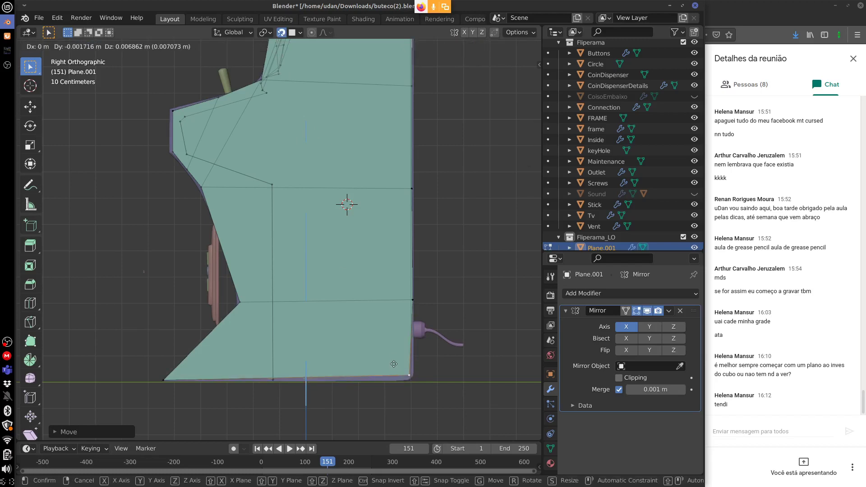
left_click(394, 367)
Align the panel's front bottom vertex with the tip of the frame's foot.
left_click(177, 378)
key("g")
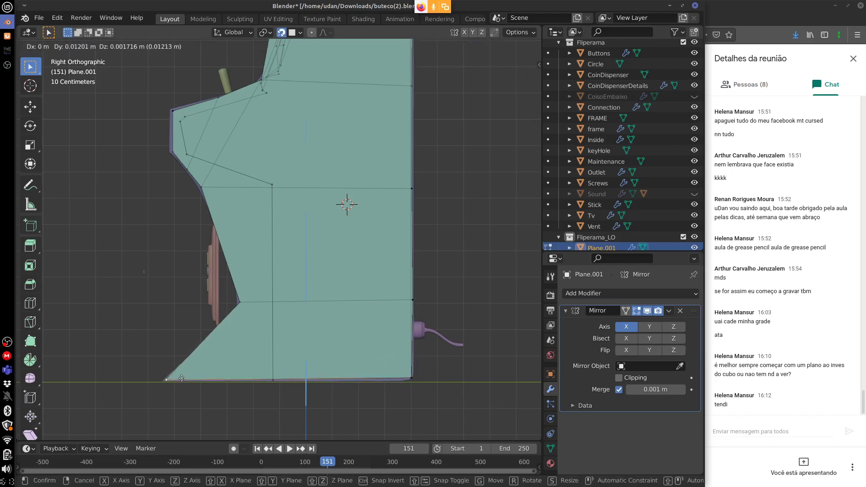
left_click(176, 378)
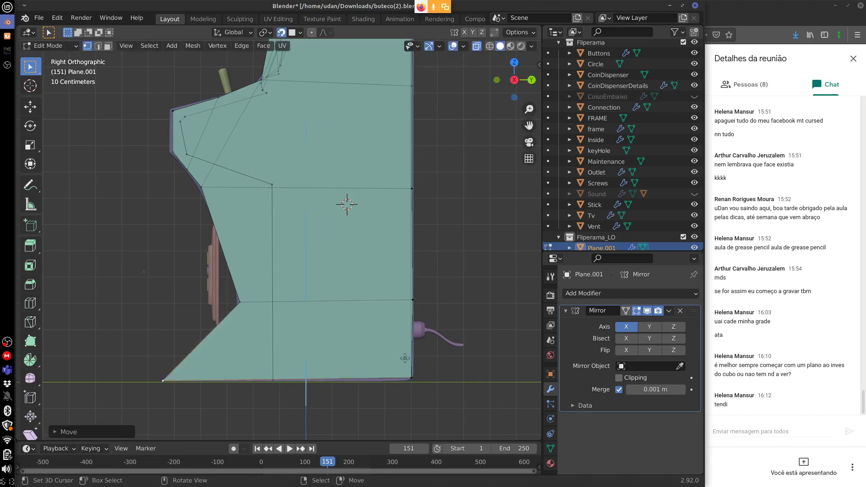
Turn off snapping and move the panel's rear bottom vertex slightly back and down to cover the frame's corner.
scroll(425, 378, "up", 2)
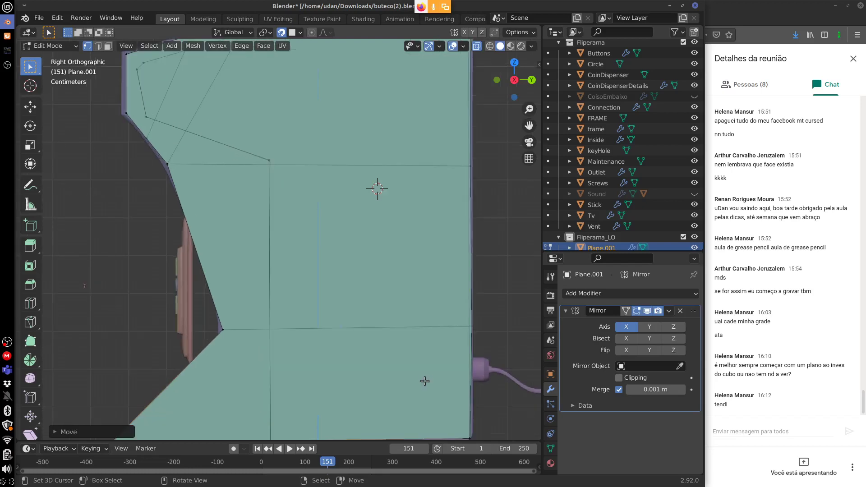
middle_click_drag(447, 370, 428, 275, "shift")
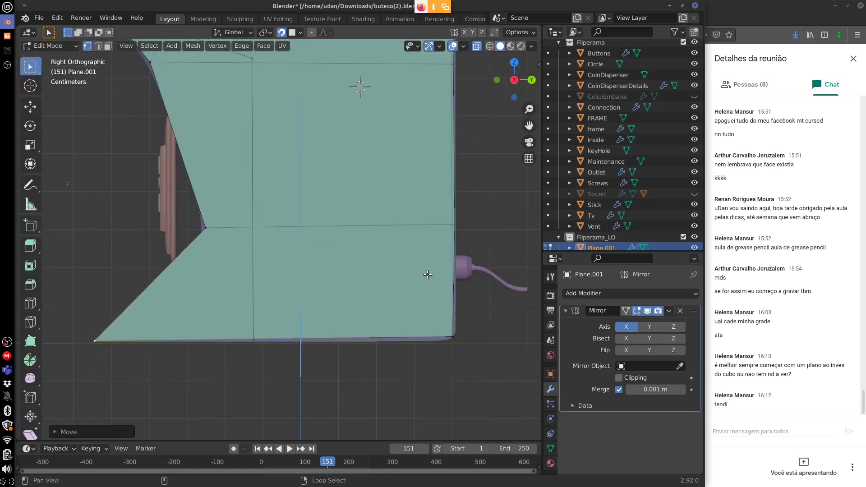
right_click(453, 337)
key("g")
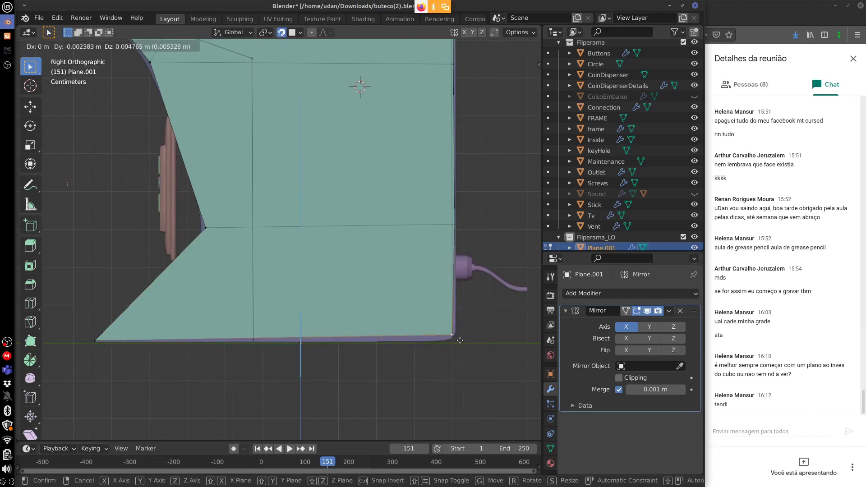
left_click(450, 331)
left_click(281, 32)
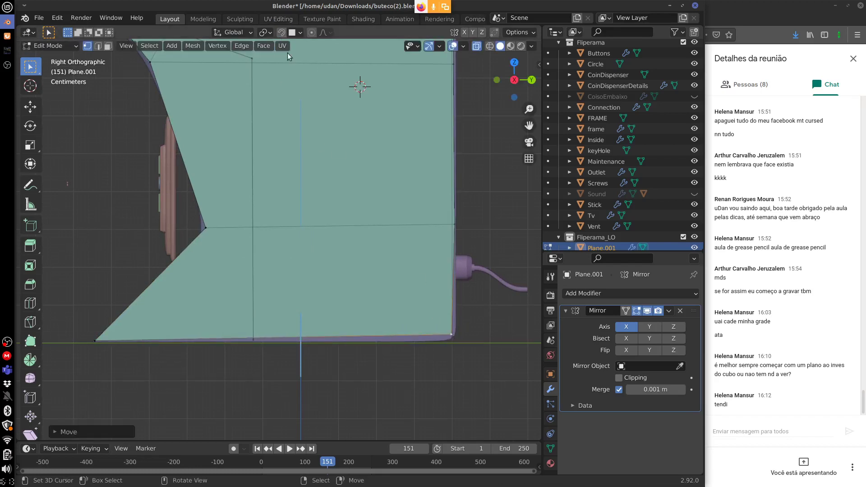
key("g")
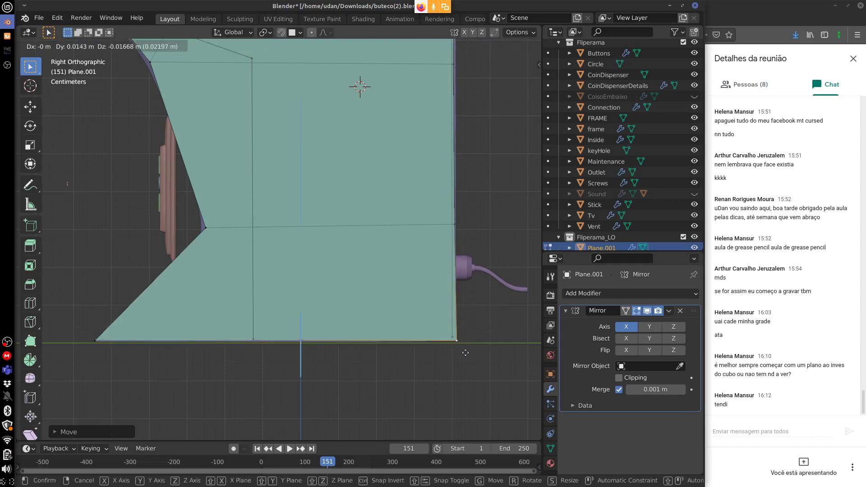
left_click(463, 324)
Try extruding all linked faces of the extended side panel about 0.03 m inward.
middle_click_drag(464, 324, 440, 331)
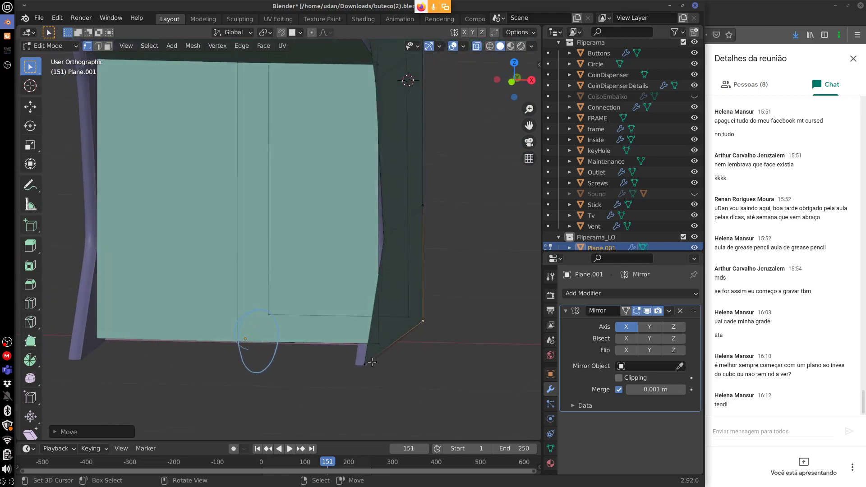
right_click(371, 362)
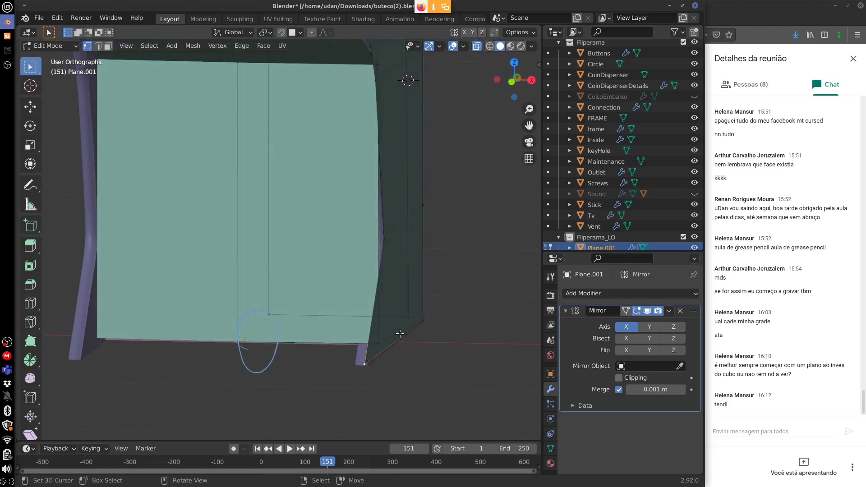
left_click(422, 211)
key("ctrl+l")
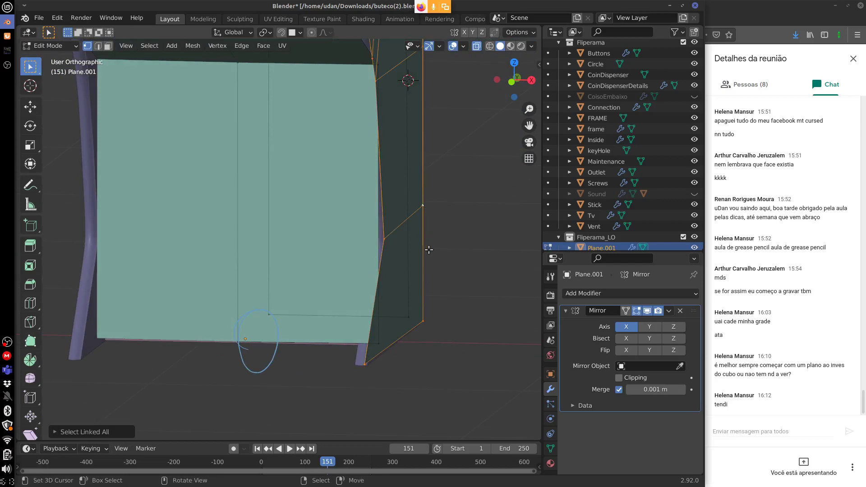
mouse_move(429, 249)
middle_mouse_down()
mouse_move(444, 256)
mouse_move(432, 263)
middle_mouse_up()
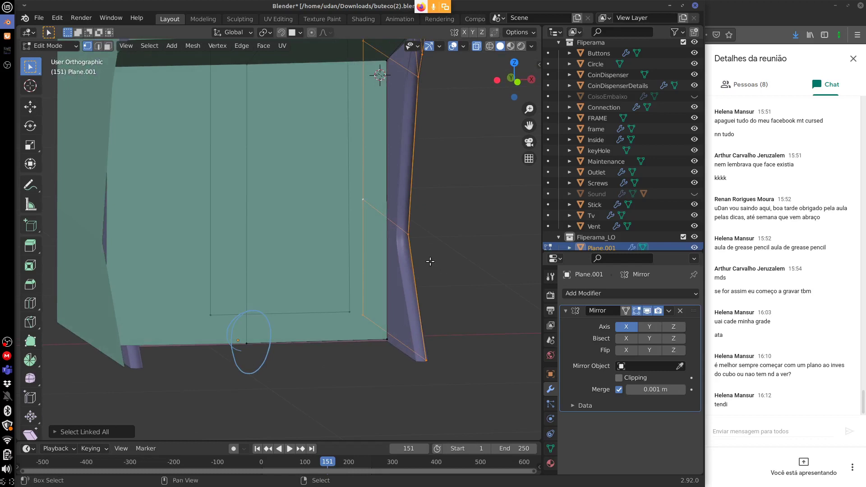
key("e")
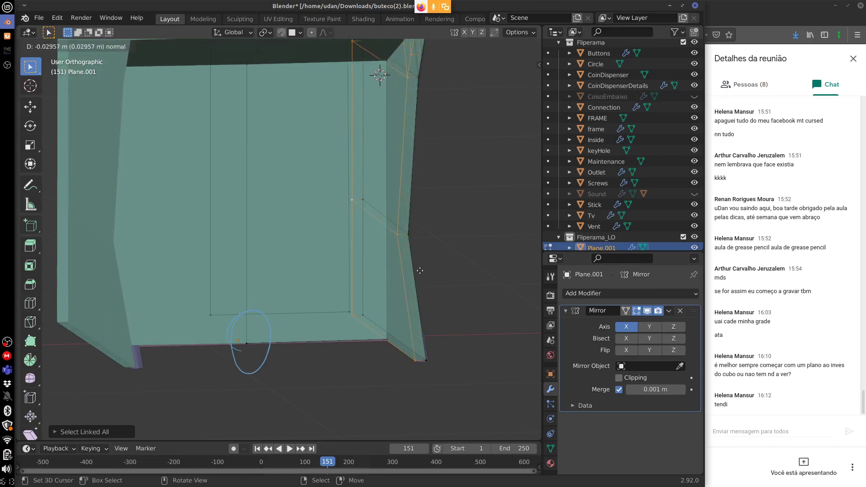
left_click(420, 271)
middle_click_drag(415, 263, 404, 270)
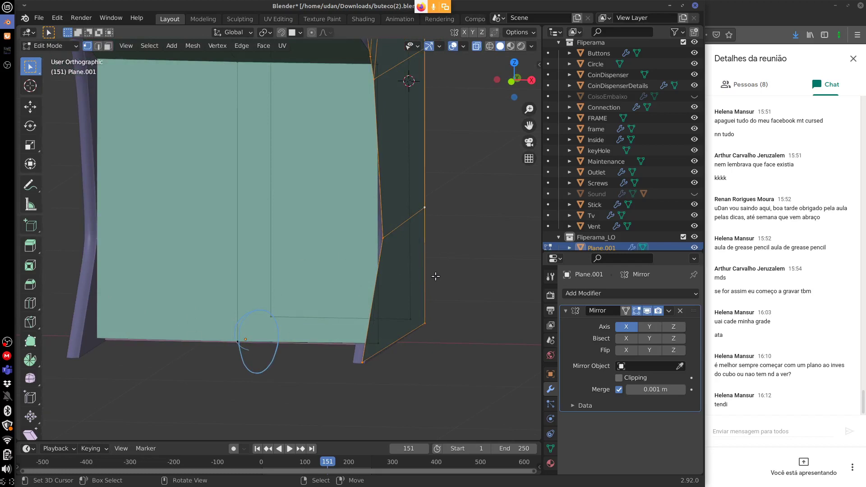
Extrude the linked side panel faces about 0.024 m inward and check the extrusion's settings.
key("e")
left_click(420, 292)
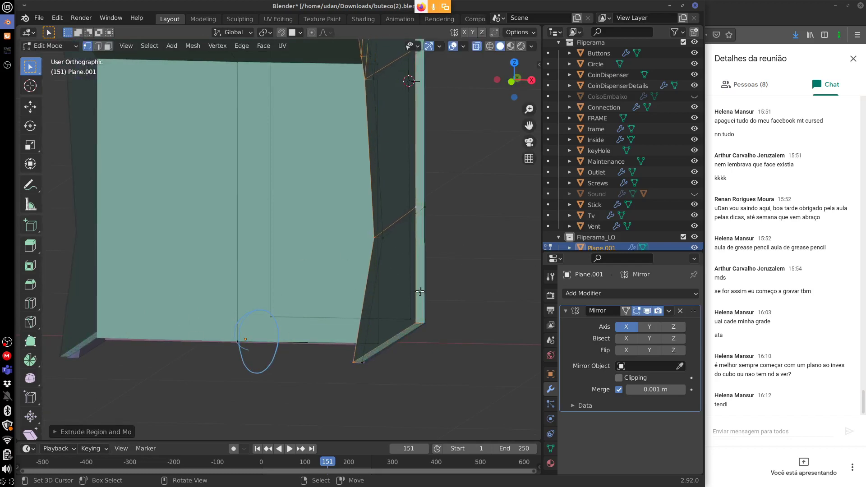
left_click(94, 431)
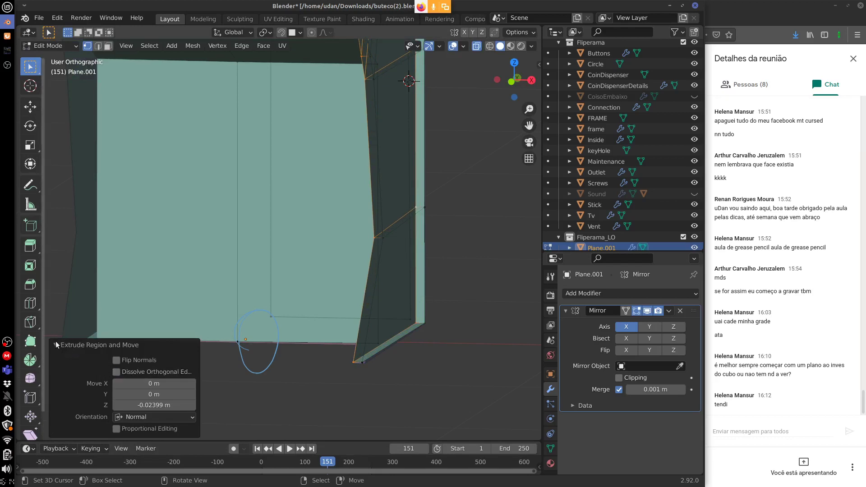
left_click(75, 348)
Duplicate the selected side panel faces and position the copy at the panel's outer side.
middle_click_drag(275, 270, 361, 252)
key("g")
key("x")
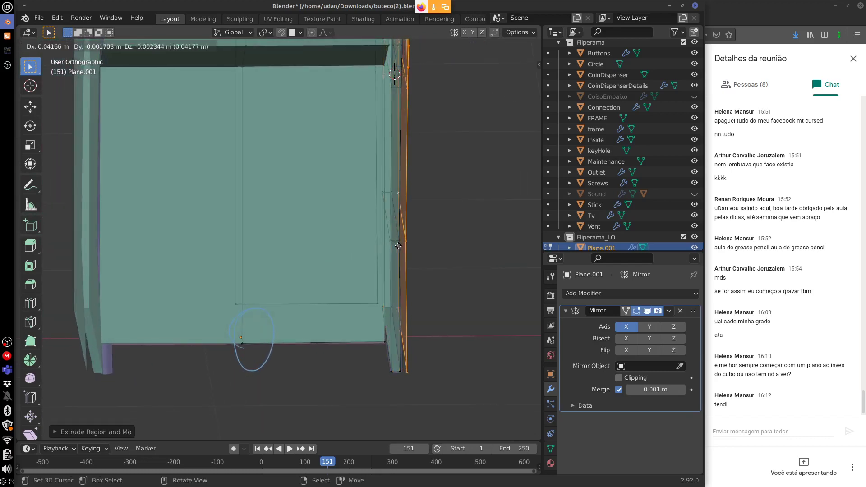
left_click(370, 256)
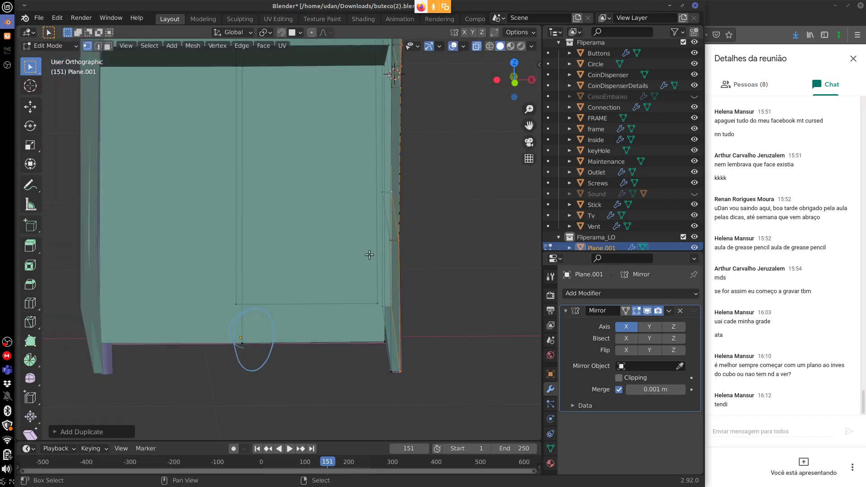
Merge the linked vertices of the doubled side panel by distance, with a merge distance of 0.0101 m.
mouse_move(367, 256)
middle_mouse_down()
mouse_move(356, 250)
mouse_move(379, 258)
middle_mouse_up()
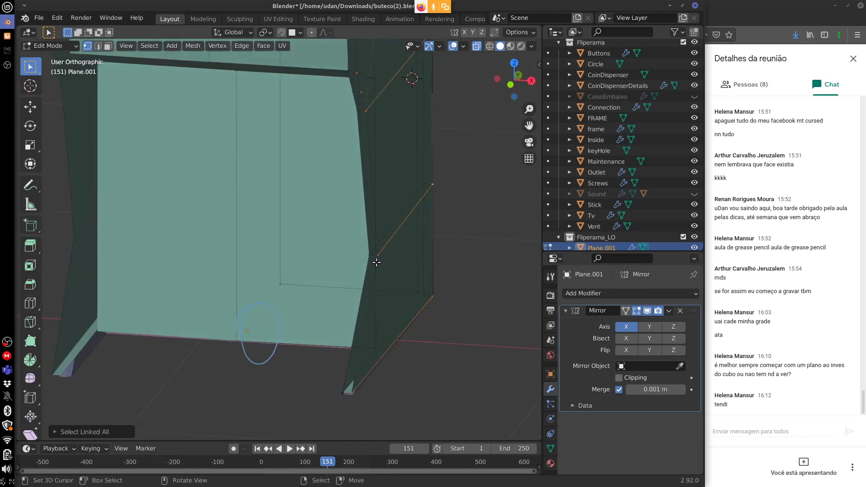
left_click(345, 387, "shift")
key("ctrl+l")
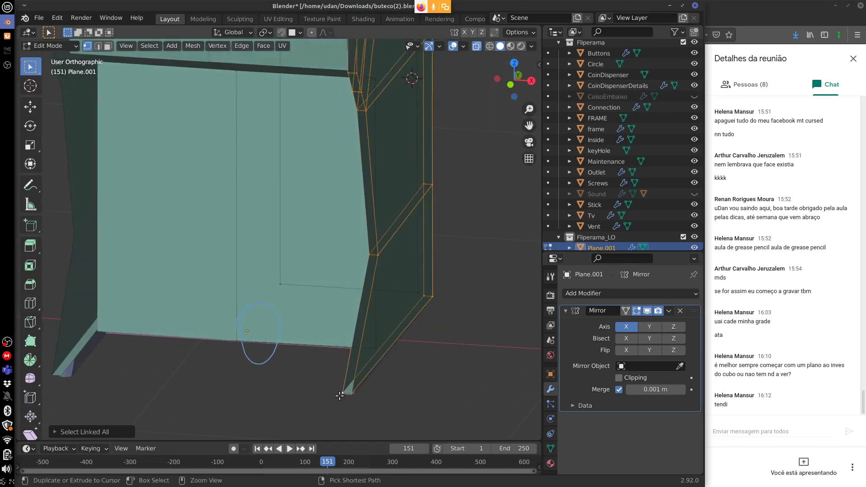
key("m")
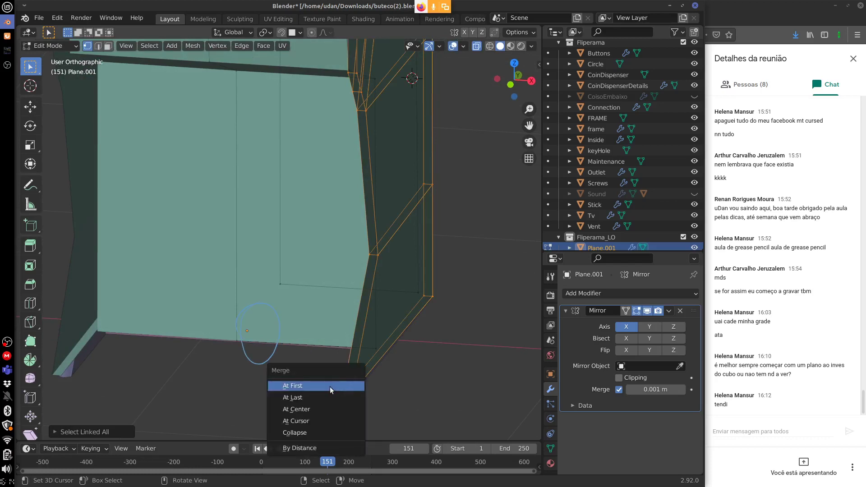
left_click(326, 448)
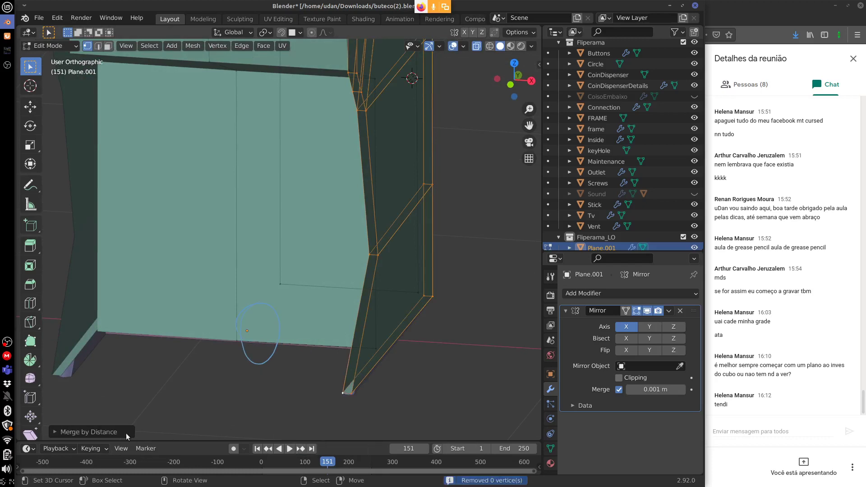
left_click(59, 432)
left_click(191, 407)
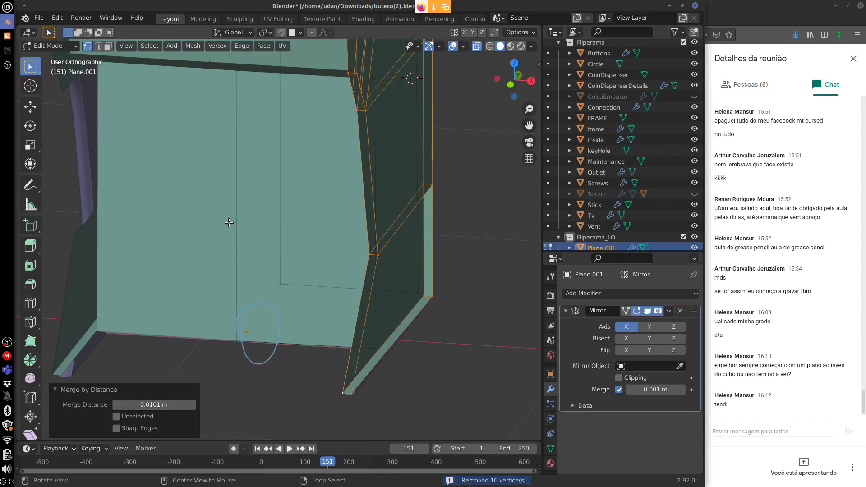
Try flipping the side panel's normals, inspect the result, and undo the last three changes.
key("alt+n")
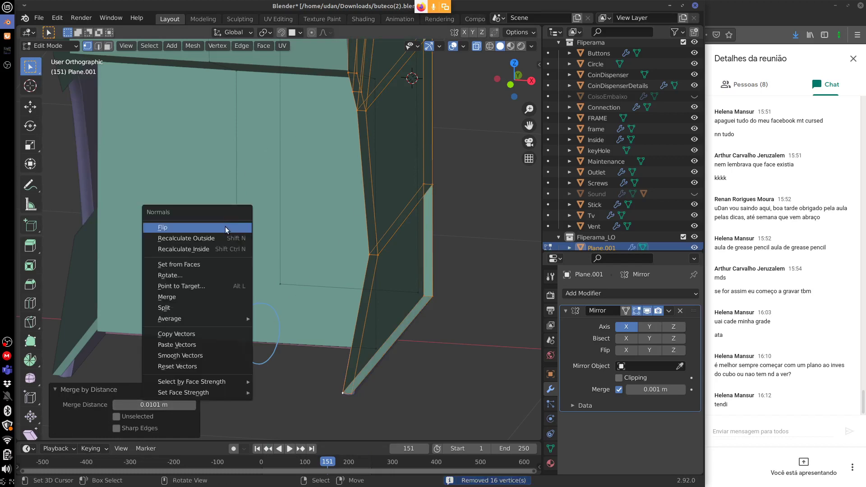
left_click(225, 226)
middle_click_drag(227, 232, 276, 277)
middle_click_drag(294, 183, 318, 204, "shift")
key("ctrl+z")
key("ctrl+z")
key("ctrl+z")
key("ctrl+z")
key("ctrl+z")
key("ctrl+z")
key("Tab")
left_click(213, 200)
key("Tab")
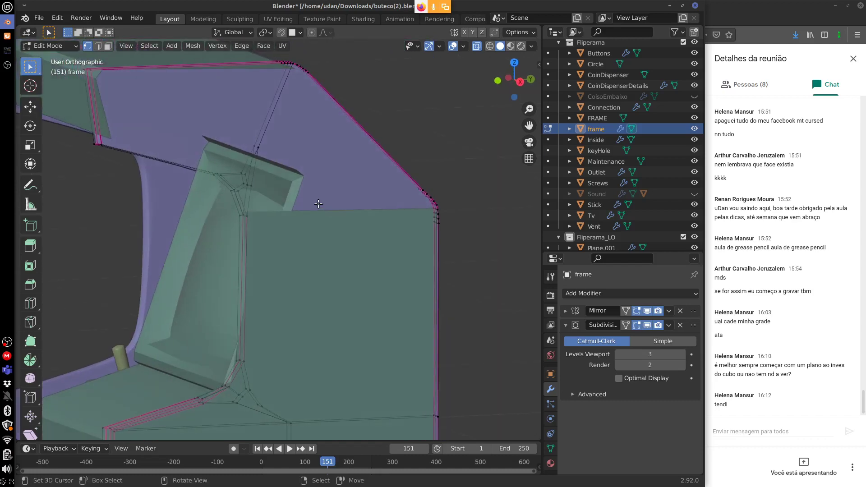
key("Tab")
middle_click_drag(332, 252, 343, 278)
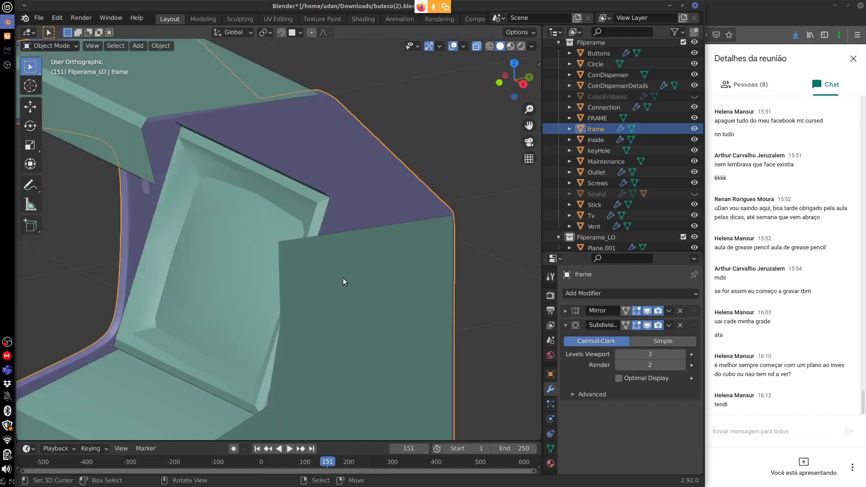
Extrude the side panel's upper edge about 0.38 m forward and 0.40 m up along the frame in right view.
left_click(338, 269)
key("Tab")
middle_click_drag(311, 225, 370, 271)
key("KP_3")
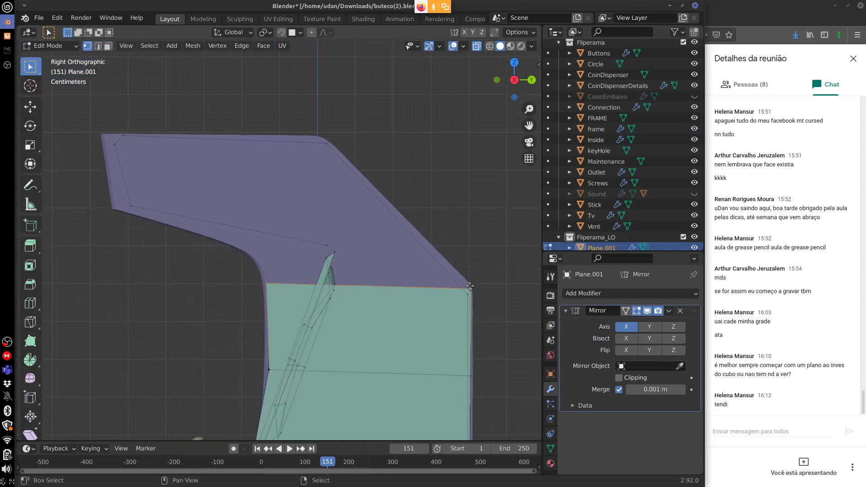
key("e")
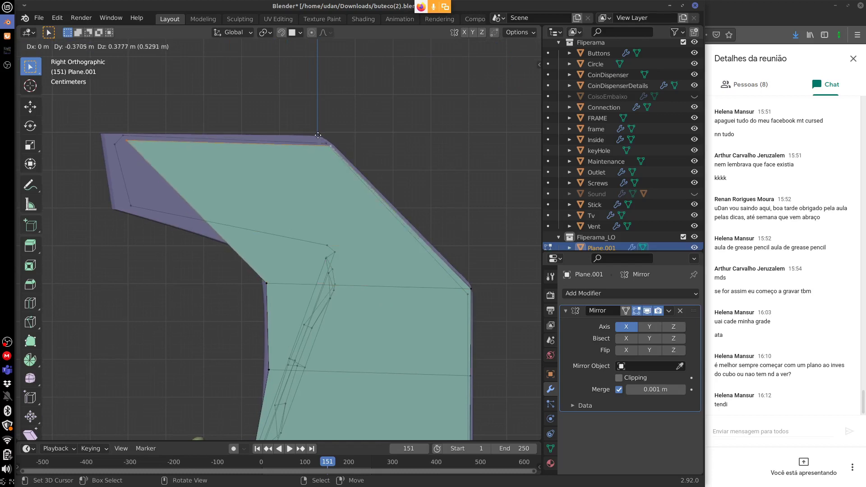
left_click(299, 71)
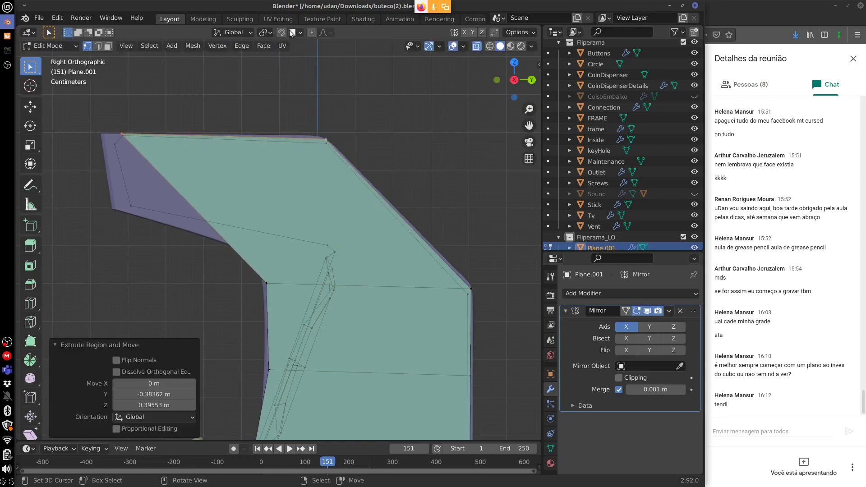
Turn on snapping and move the extruded edge's front vertex about 0.34 m back and 0.31 m down onto the frame's inner bend.
left_click(126, 135)
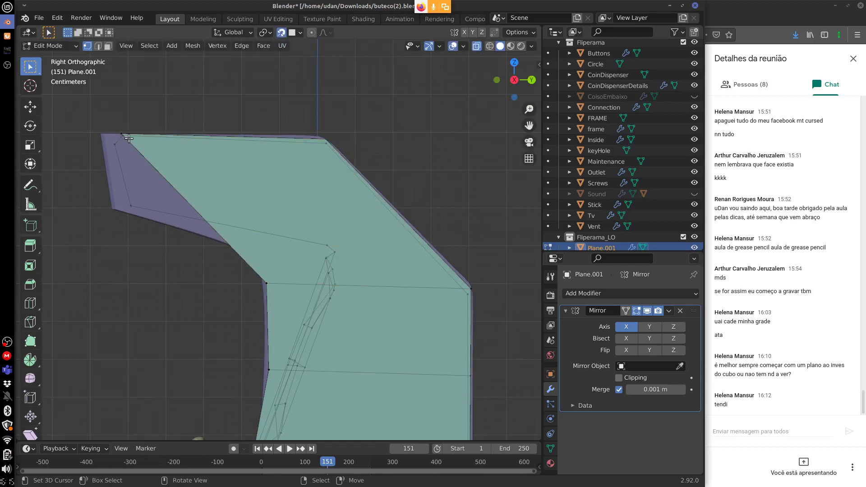
key("g")
key("Escape")
key("g")
left_click(311, 124)
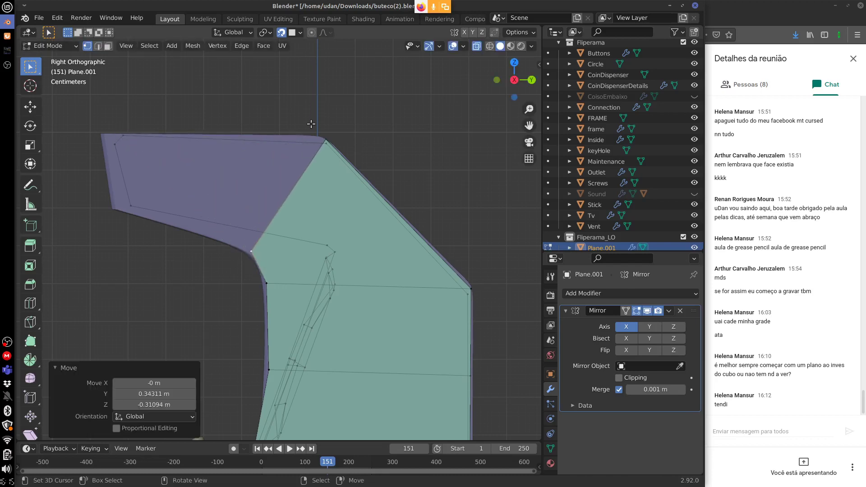
Nudge the slanted edge's top vertex about 0.01 m forward and its lower vertex slightly to match the frame outline.
key("g")
left_click(324, 145)
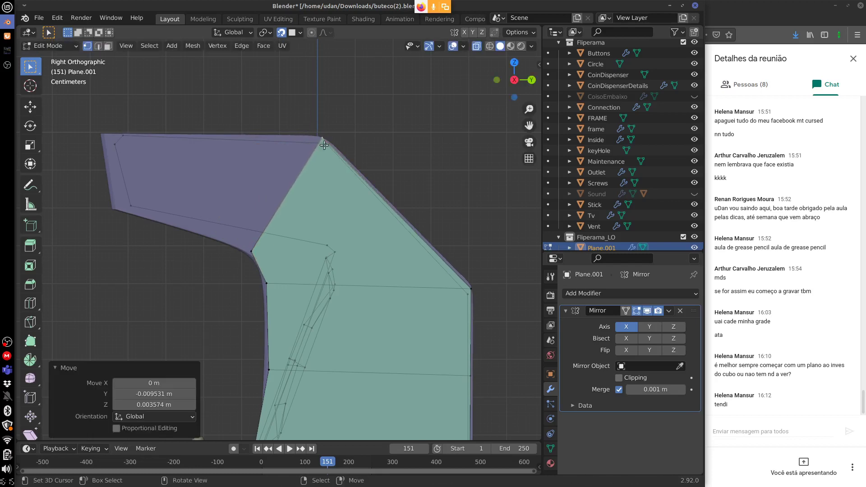
left_click(254, 252)
key("g")
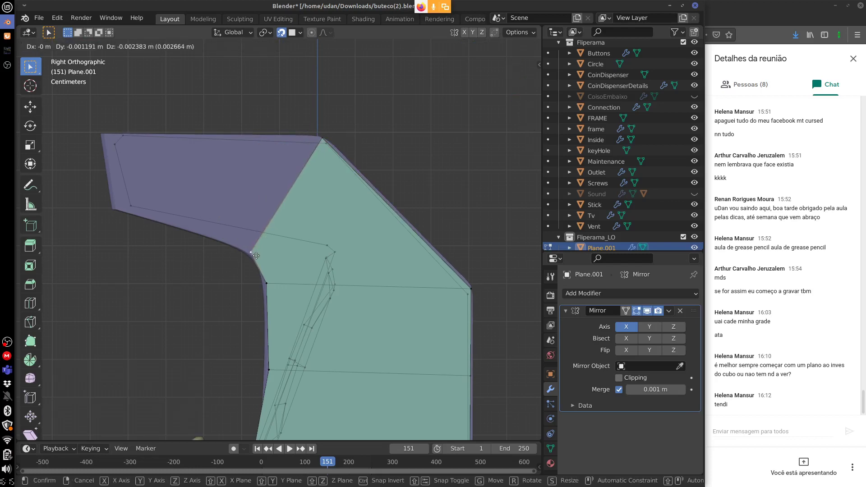
left_click(255, 256)
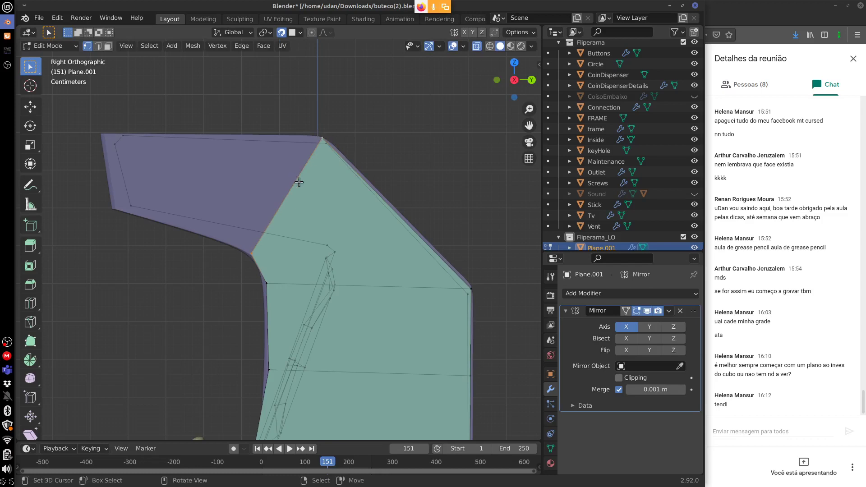
Extrude the slanted edge about 0.57 m forward and fit its two new vertices to the frame's front corners.
key("e")
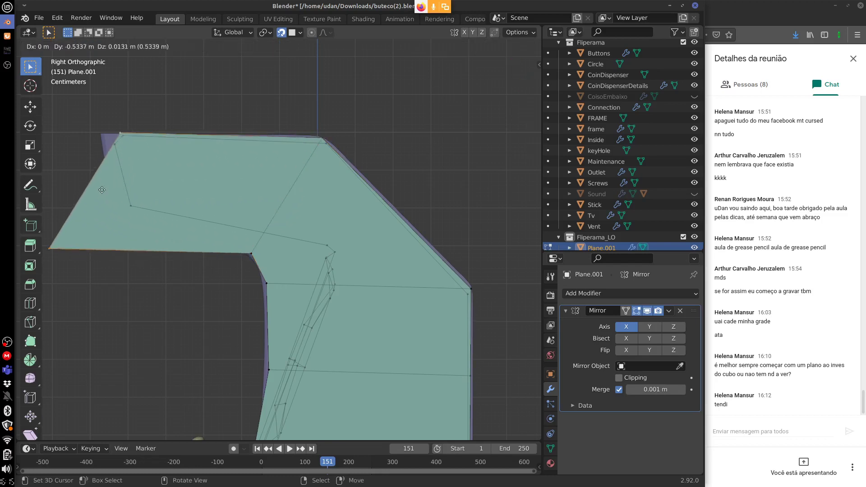
left_click(93, 238)
middle_click_drag(129, 220, 170, 208, "shift")
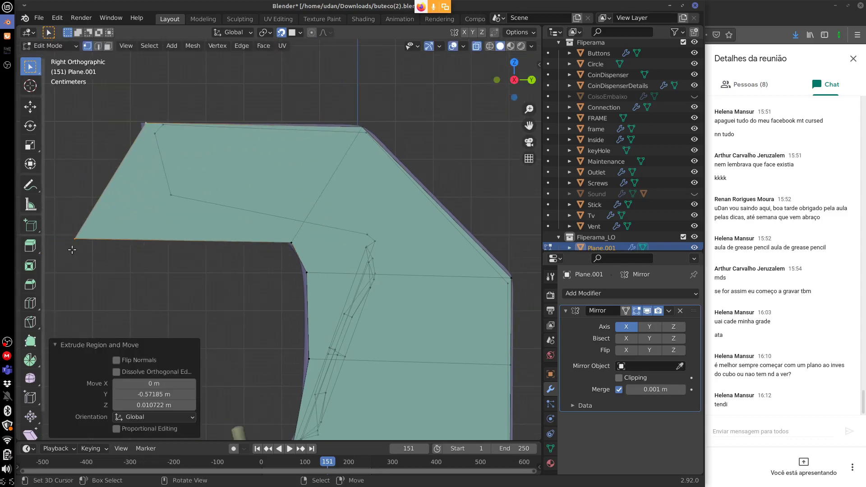
right_click(77, 240)
key("g")
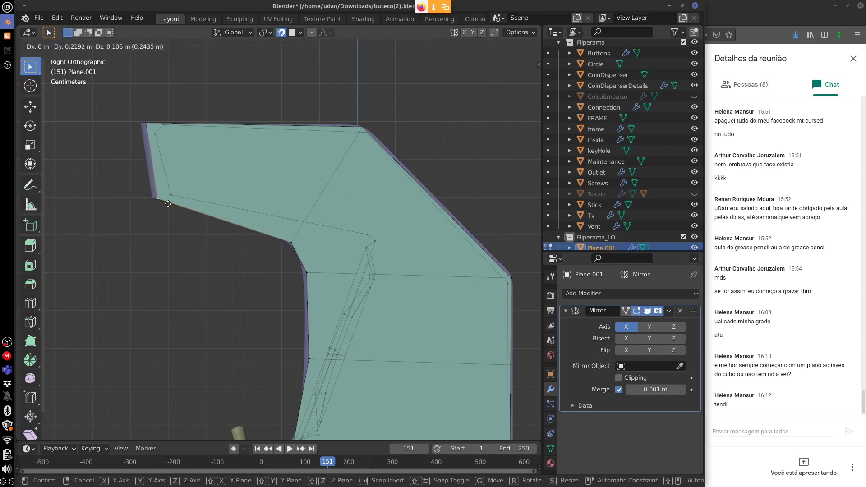
left_click(167, 202)
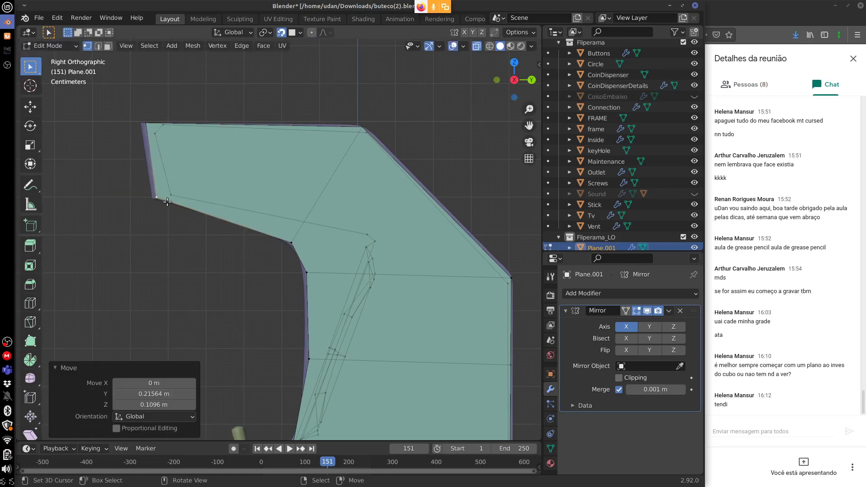
left_click(148, 126)
key("g")
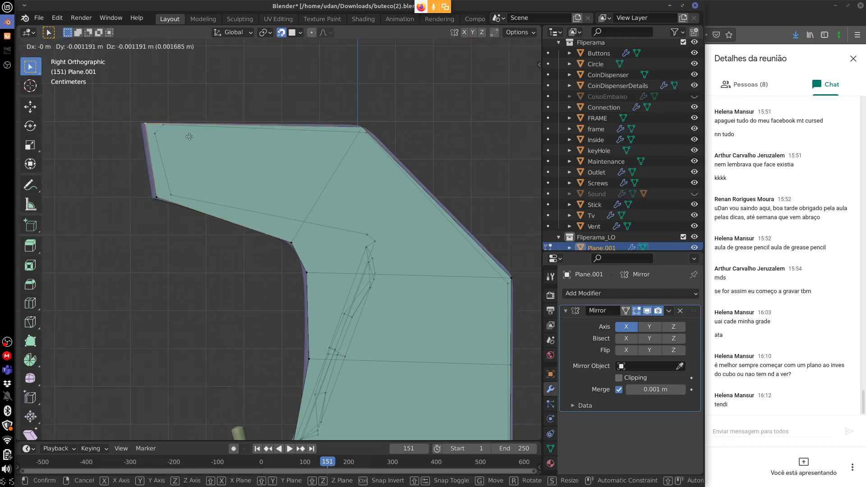
left_click(190, 136)
Separate the linked side panel geometry into its own object and select that object in Object Mode.
key("ctrl+l")
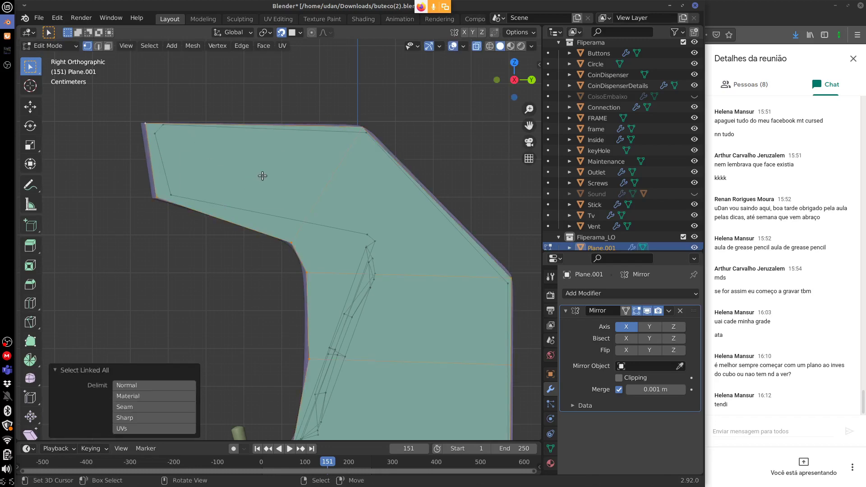
key("p")
left_click(261, 176)
middle_click_drag(377, 278, 510, 287)
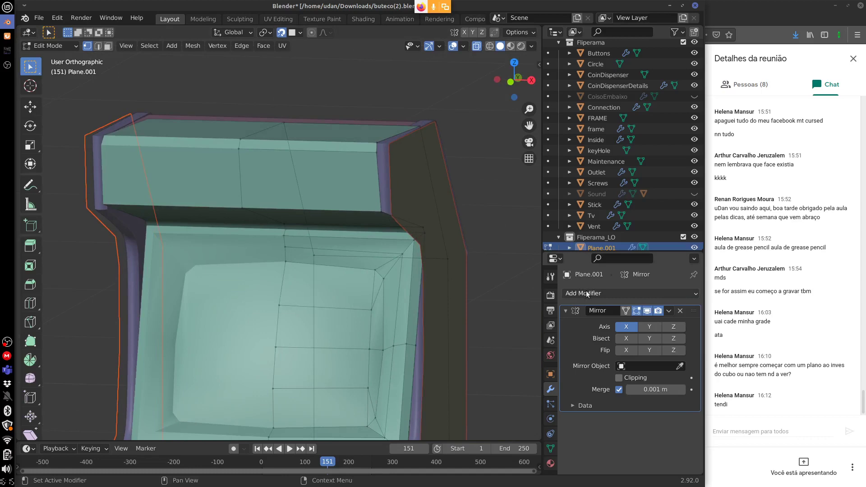
key("Tab")
left_click(428, 270)
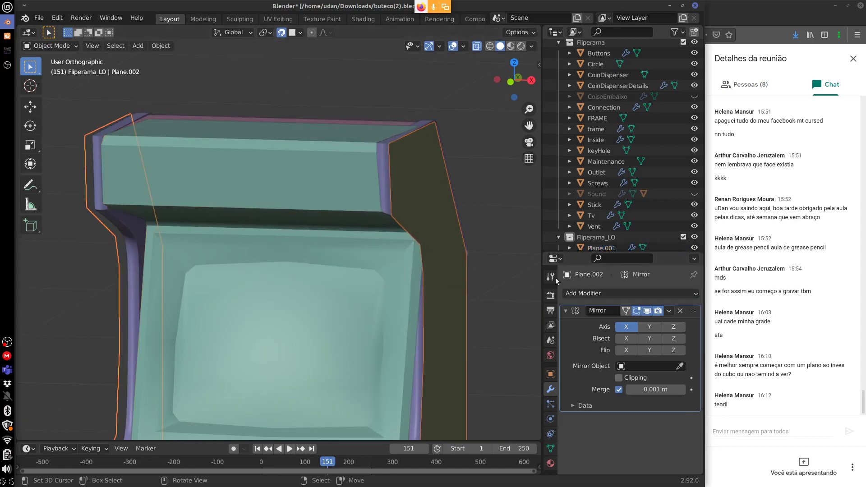
Add a Solidify modifier to the separated side panels and set its thickness to 0.036 m.
left_click(589, 292)
left_click(486, 221)
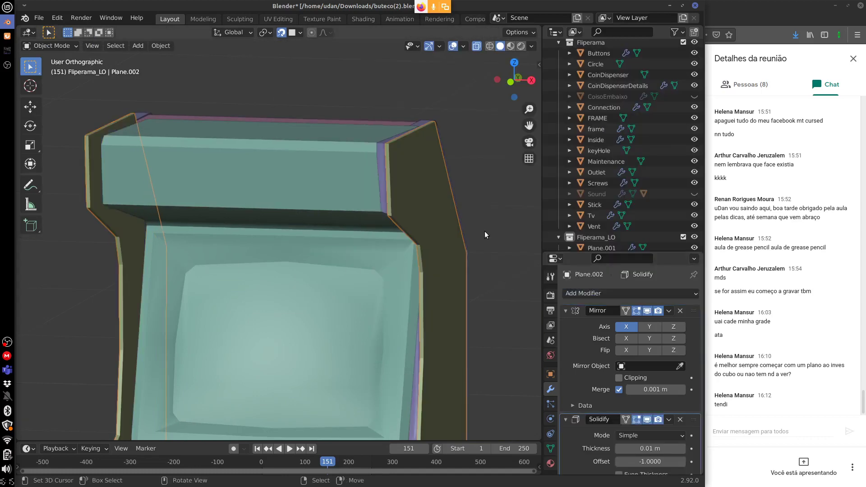
middle_click_drag(484, 231, 507, 290)
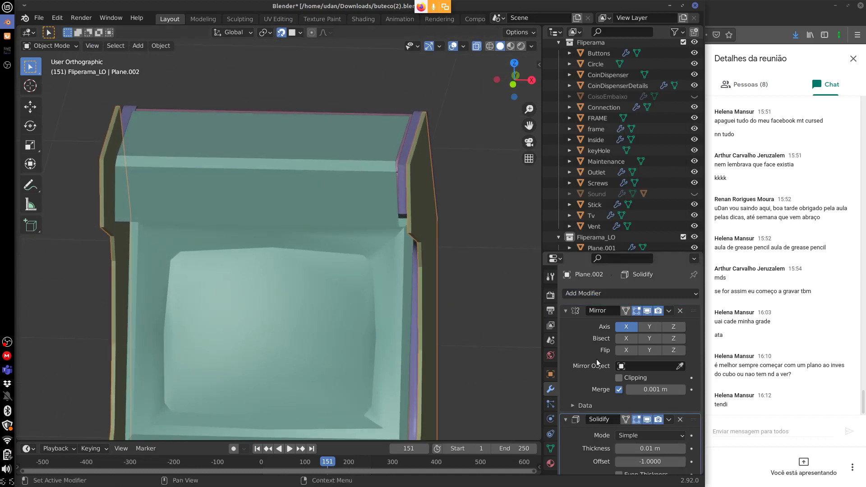
left_click_drag(641, 444, 661, 444)
middle_click_drag(491, 402, 495, 310)
middle_click_drag(400, 333, 342, 325)
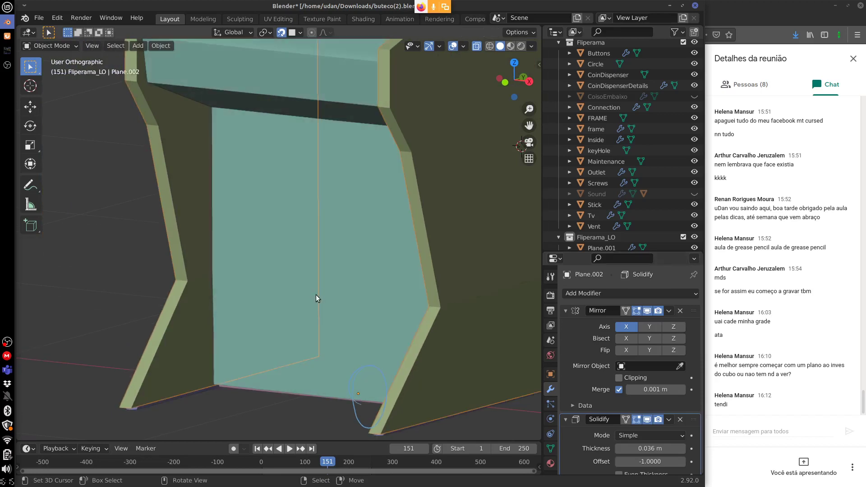
Reveal the hidden detailed parts and hide the low-poly cabinet body and side panels.
middle_click_drag(316, 296, 300, 152)
left_click(307, 94)
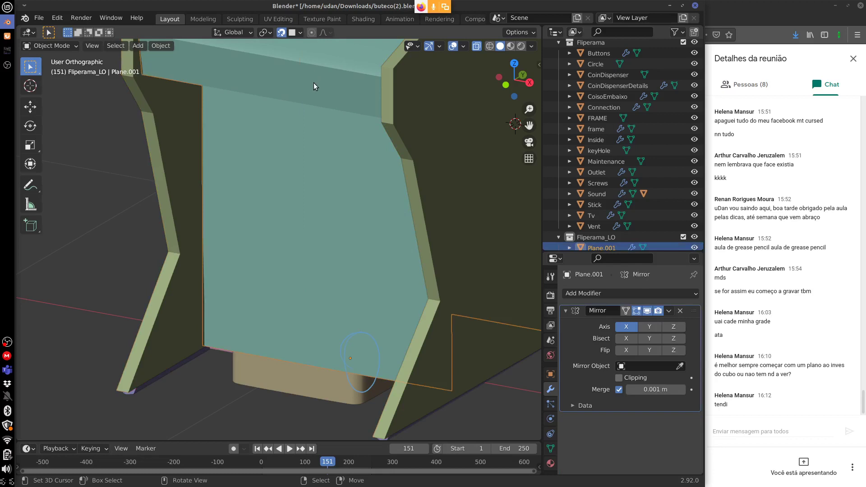
key("h")
middle_click_drag(315, 127, 331, 123)
right_click(422, 172)
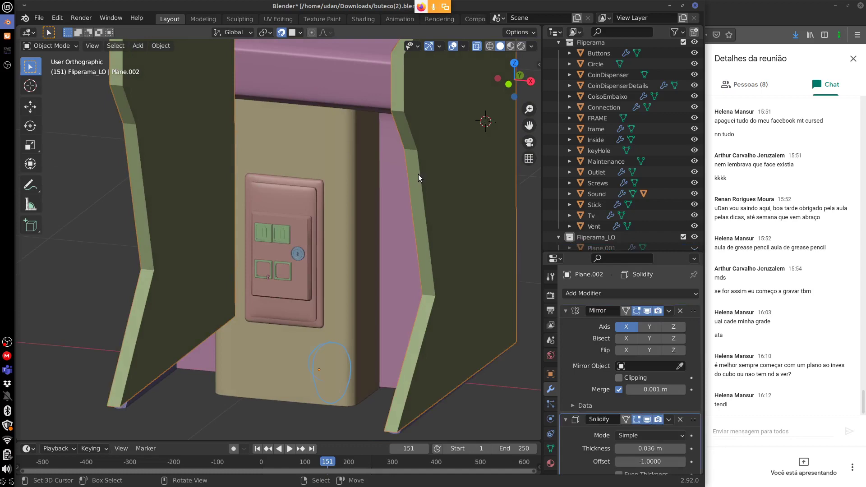
middle_click_drag(419, 175, 372, 226)
Select the lower front column CoisoEmbaixo and place the 3D cursor at its origin in front view.
left_click(335, 272)
middle_click_drag(335, 272, 359, 226)
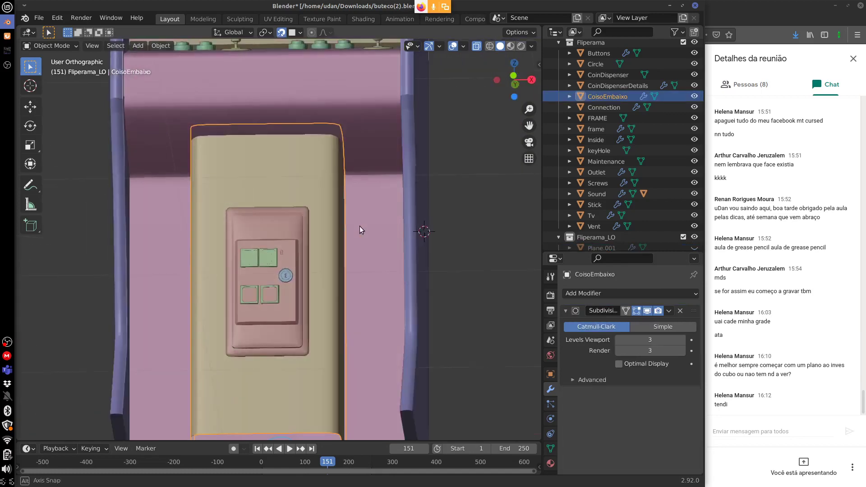
scroll(363, 258, "up", 3)
mouse_move(364, 258)
middle_mouse_down()
mouse_move(330, 261)
mouse_move(358, 249)
middle_mouse_up()
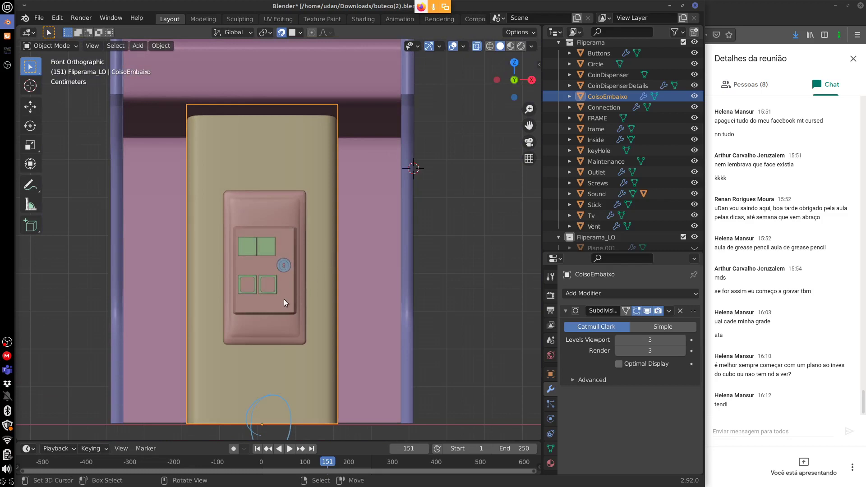
key("shift+s")
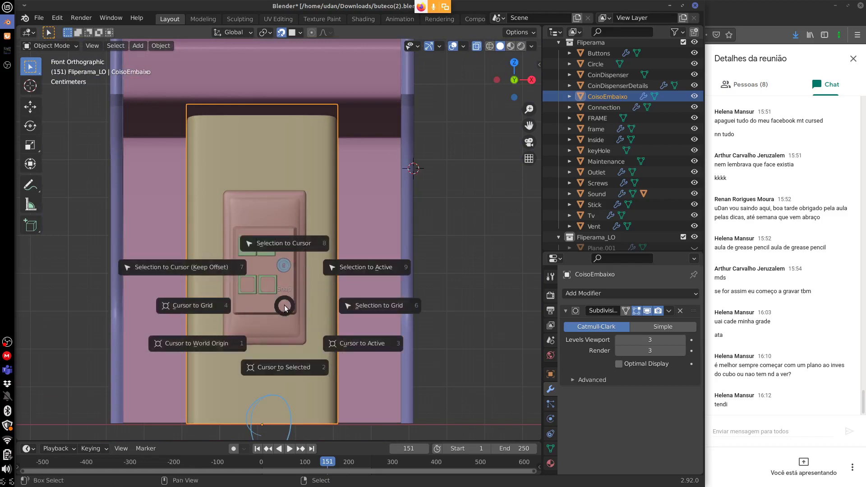
left_click(289, 368)
Add a 2 m cube at the 3D cursor and enter Edit Mode on it.
key("shift+a")
mouse_move(280, 267)
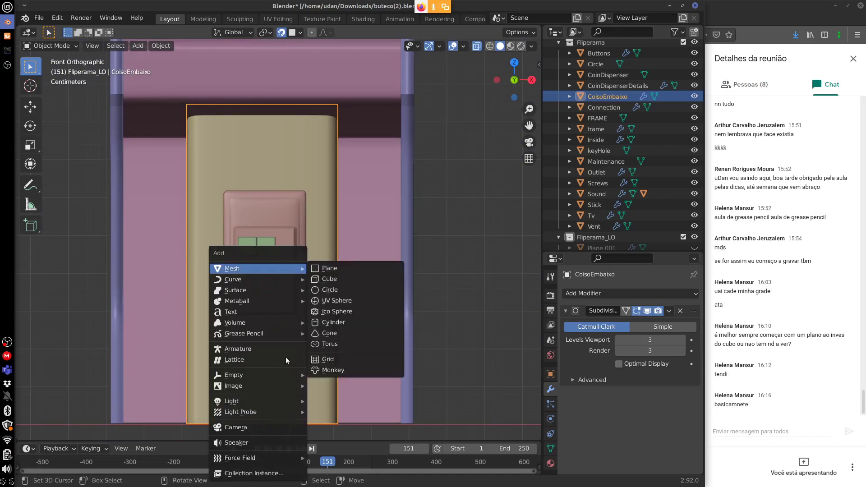
left_click(324, 272)
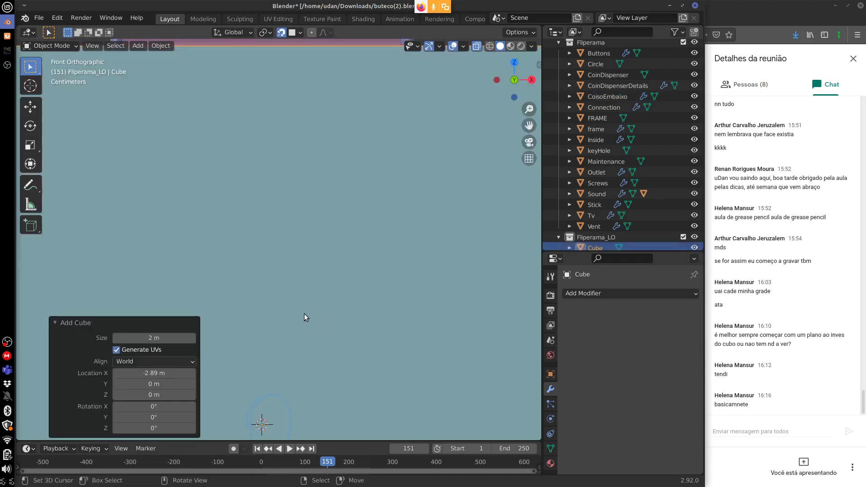
key("Tab")
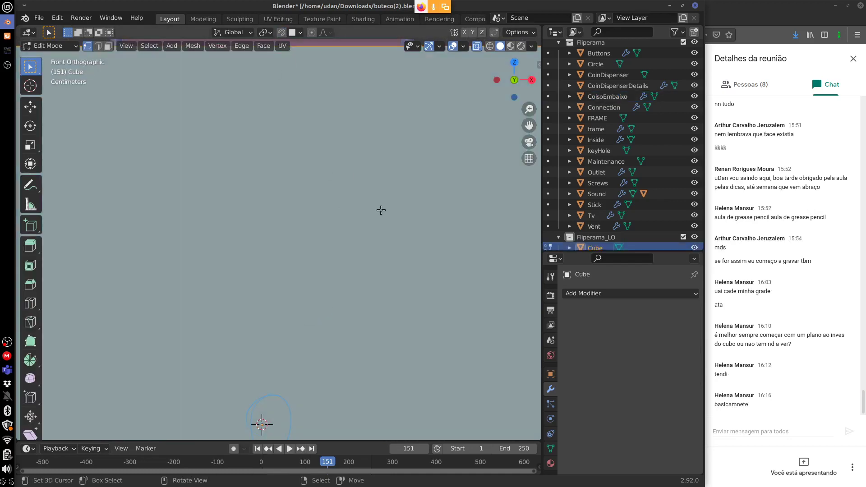
Scale the new cube's mesh to 0.208 and move it up about 0.206 m along Z so its base sits on the ground.
key("s")
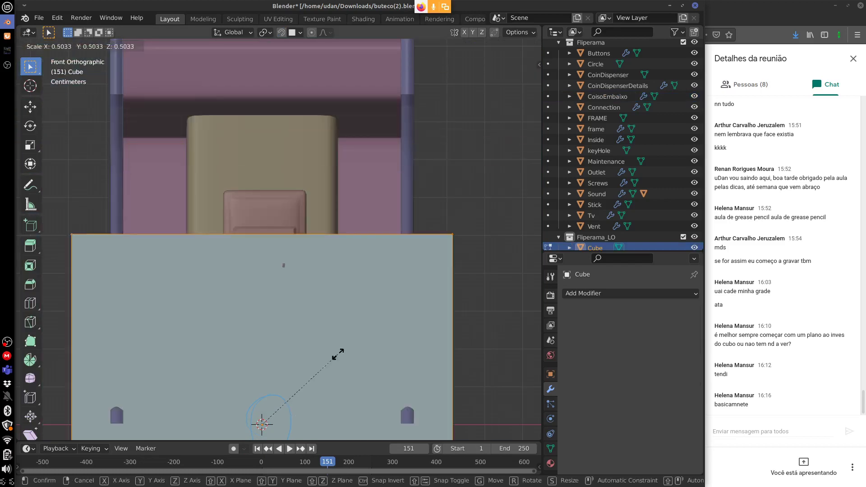
left_click(296, 391)
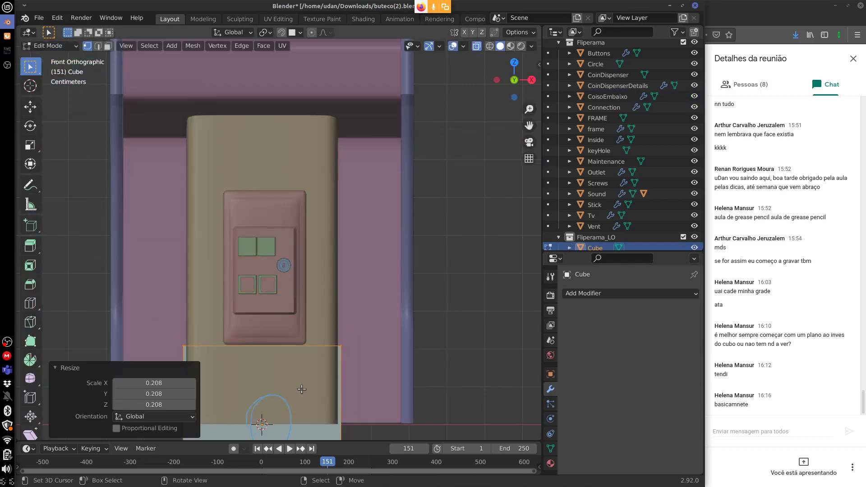
middle_click_drag(296, 391, 308, 348, "shift")
key("g")
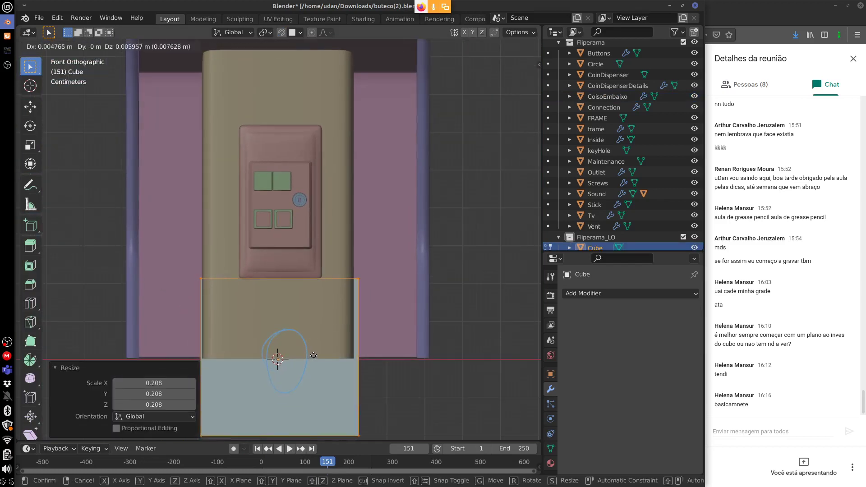
key("z")
left_click(275, 212)
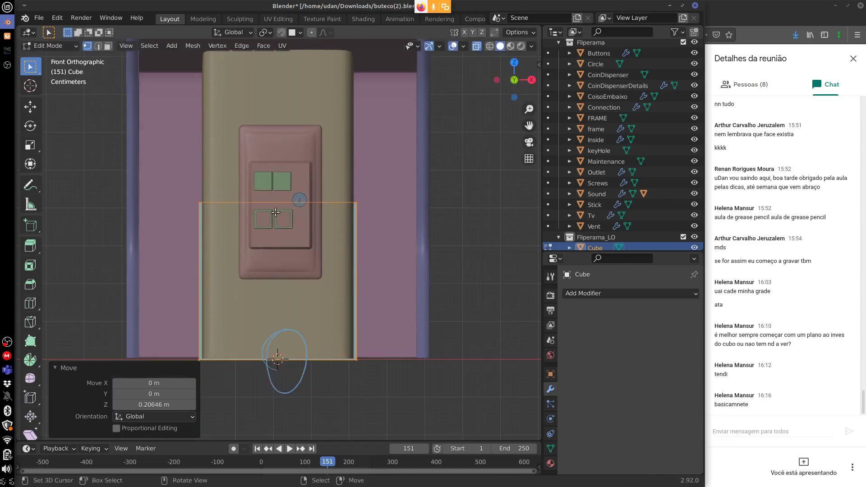
Turn off X-ray and raise the cube's front top vertices about 0.435 m along Z towards the column's top.
left_click(474, 47)
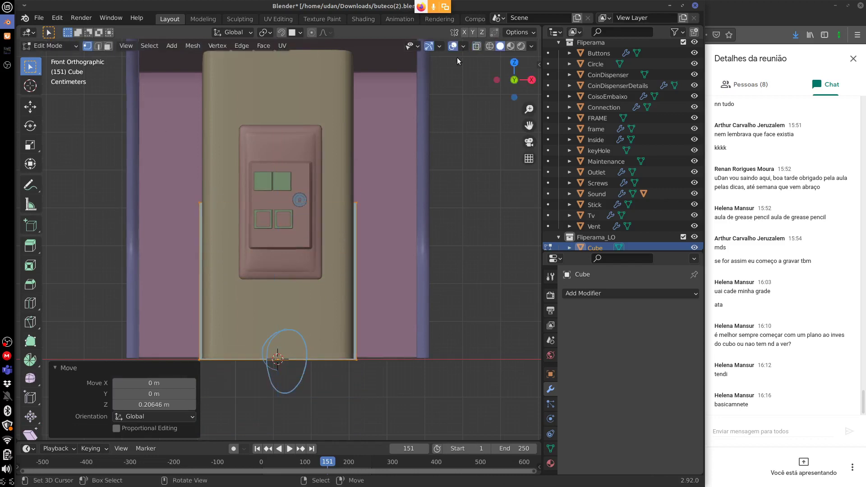
left_click(189, 193)
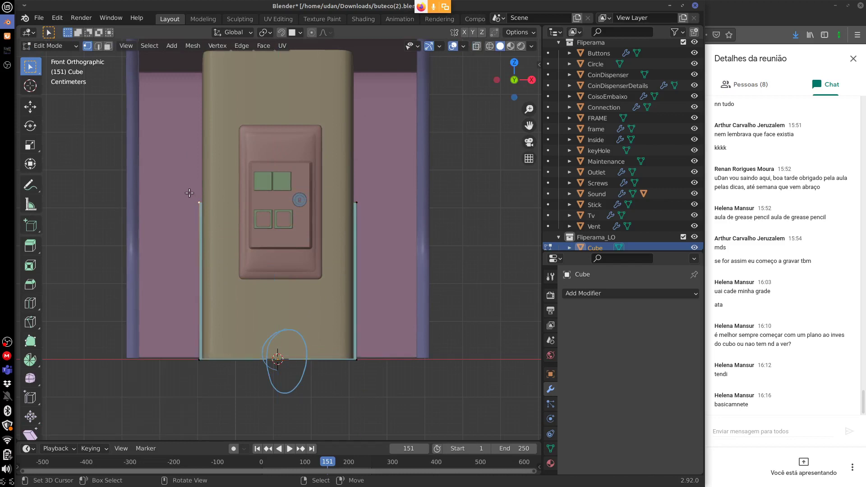
key("b")
left_click_drag(354, 209, 354, 210)
middle_click_drag(284, 217, 295, 256, "shift")
key("g")
key("z")
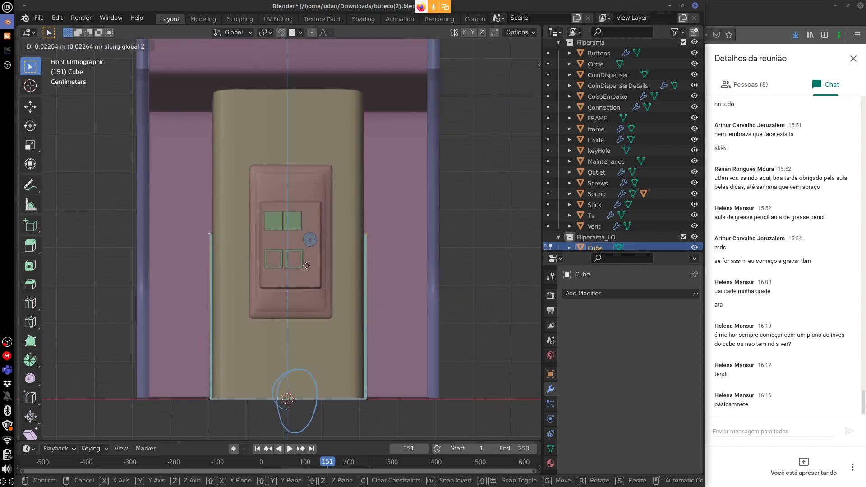
left_click(289, 121)
Select the cube's entire linked mesh and move it about -0.172 m along Y to line up with the column's front.
middle_click_drag(290, 121, 308, 153)
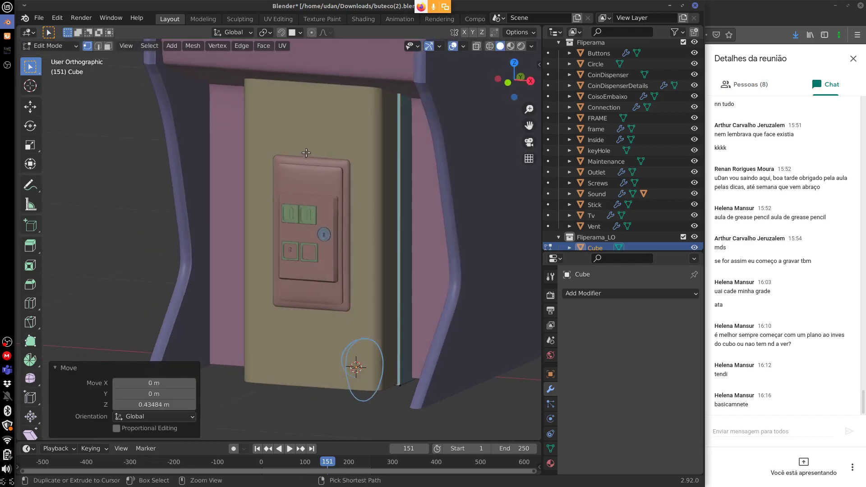
key("ctrl+l")
key("g")
key("y")
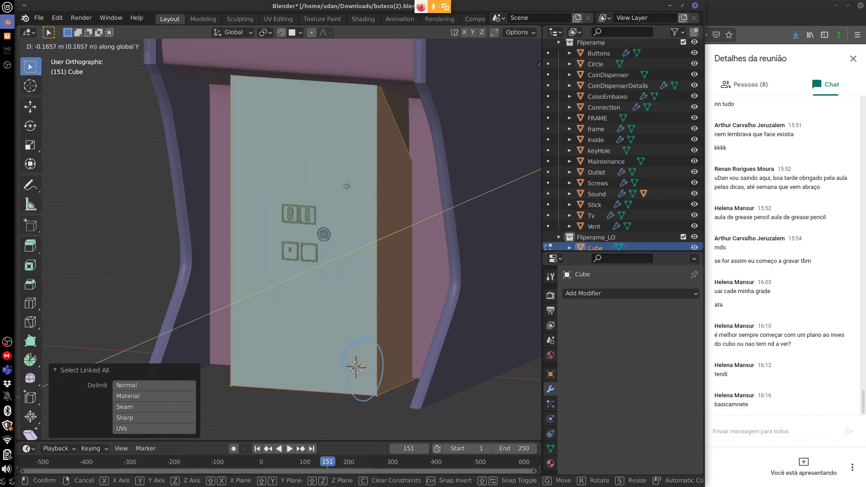
left_click(355, 168)
middle_click_drag(355, 169, 388, 158)
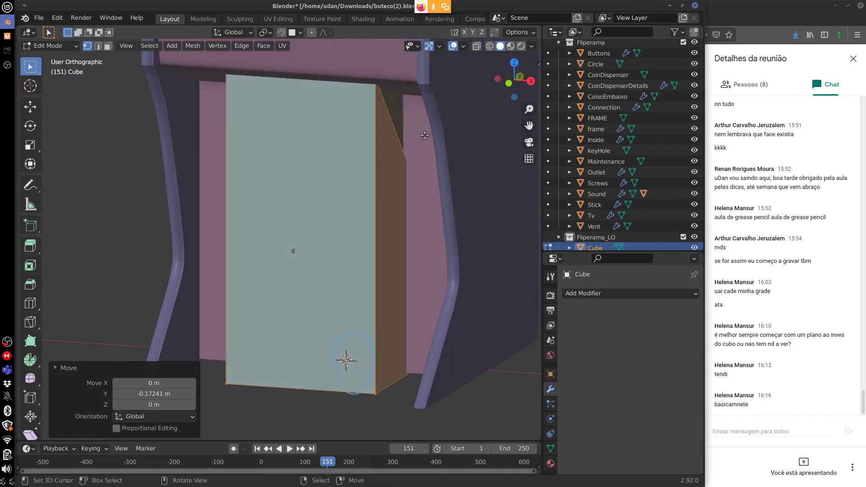
Return to Object Mode and isolate the detailed column CoisoEmbaixo together with the cube in local view.
key("Tab")
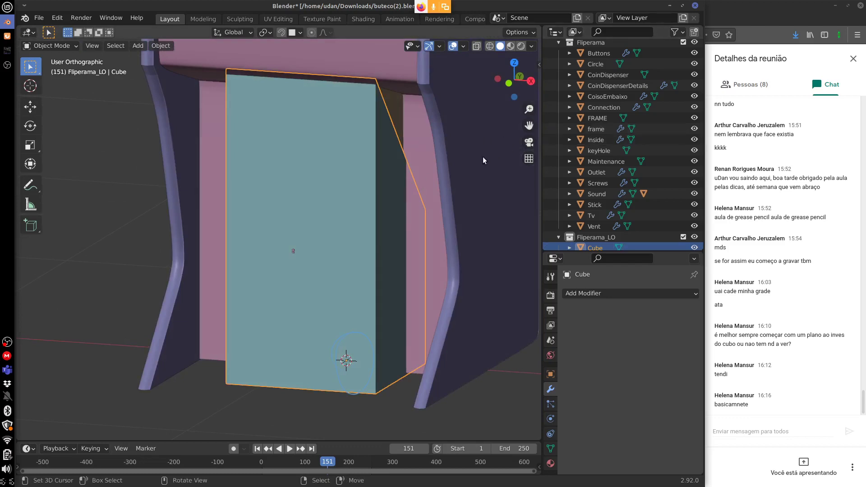
middle_click_drag(379, 171, 379, 166)
left_click(385, 117)
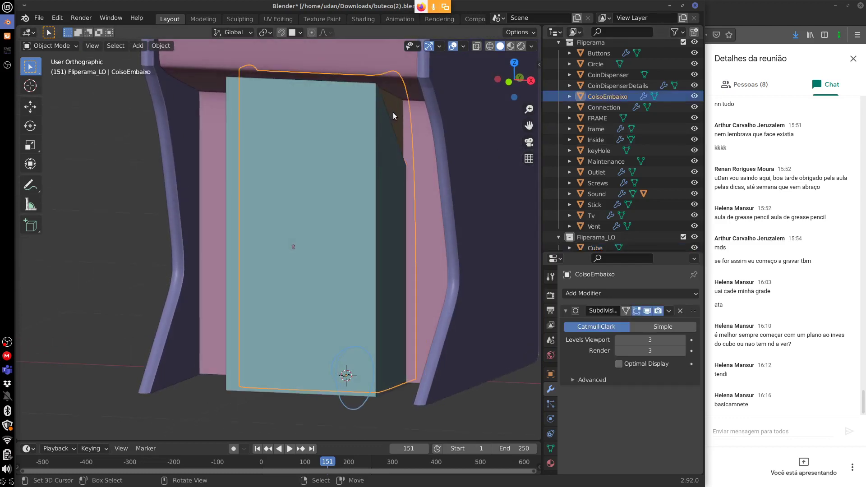
left_click(373, 141, "shift")
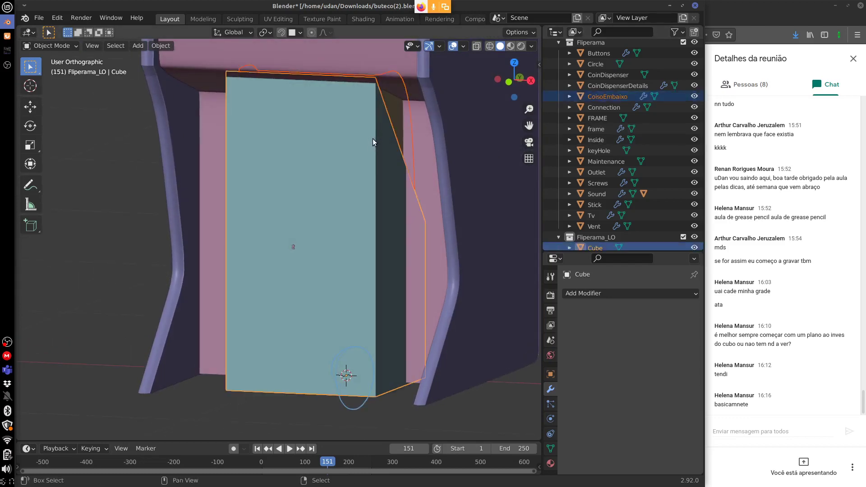
key("KP_Divide")
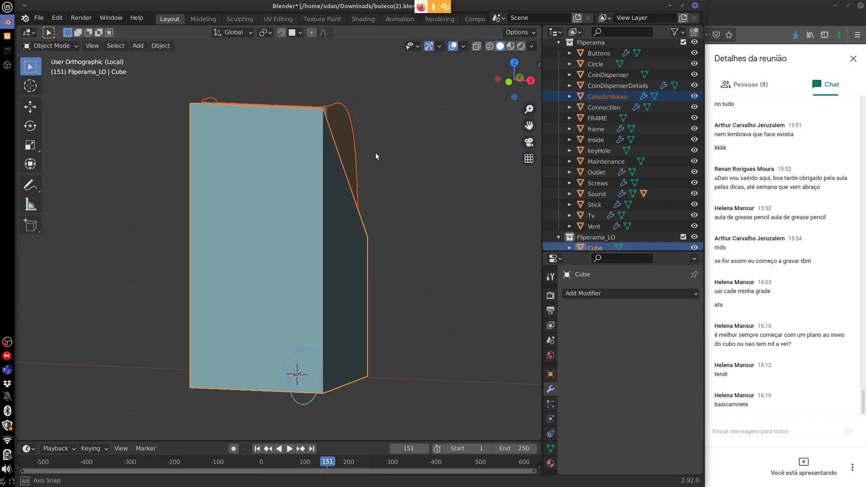
middle_click_drag(375, 153, 304, 176)
In Edit Mode, raise the cube's two rear top vertices about 0.381 m along Z to even out the sloping top.
key("Tab")
middle_click_drag(380, 226, 353, 264)
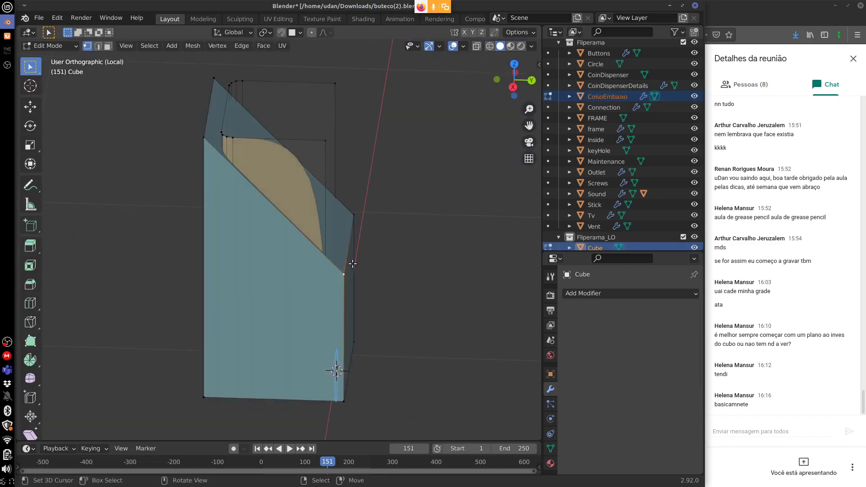
key("g")
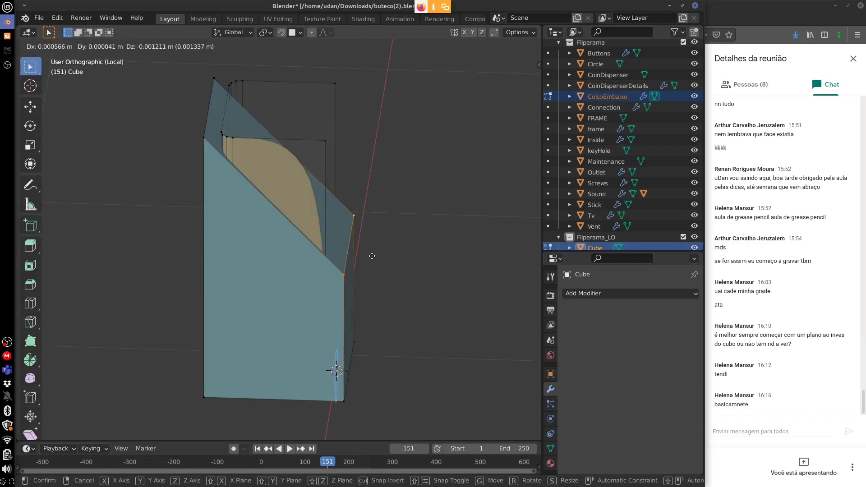
key("s")
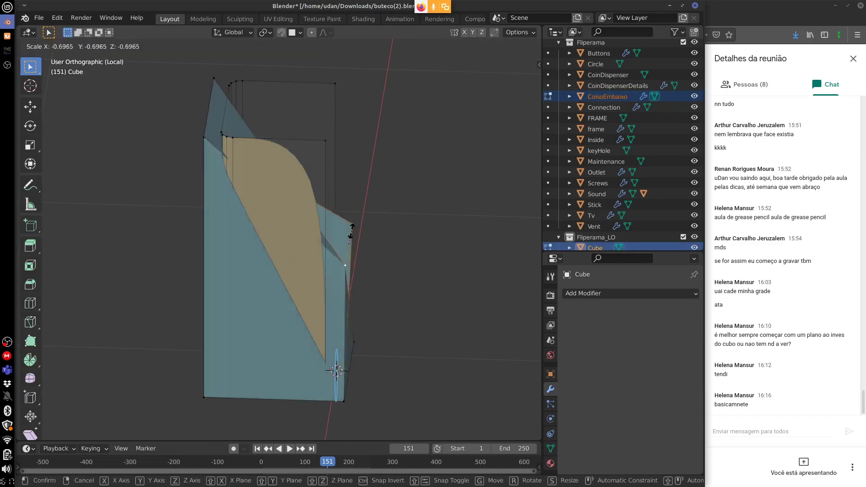
key("Escape")
key("g")
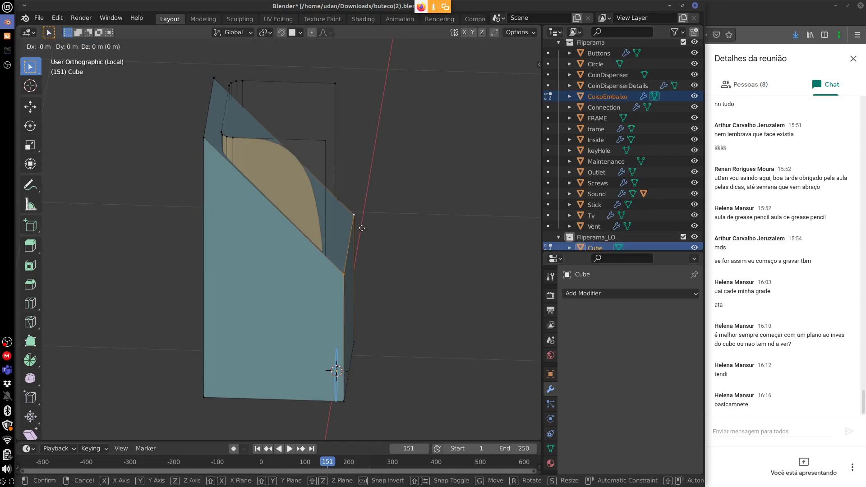
key("z")
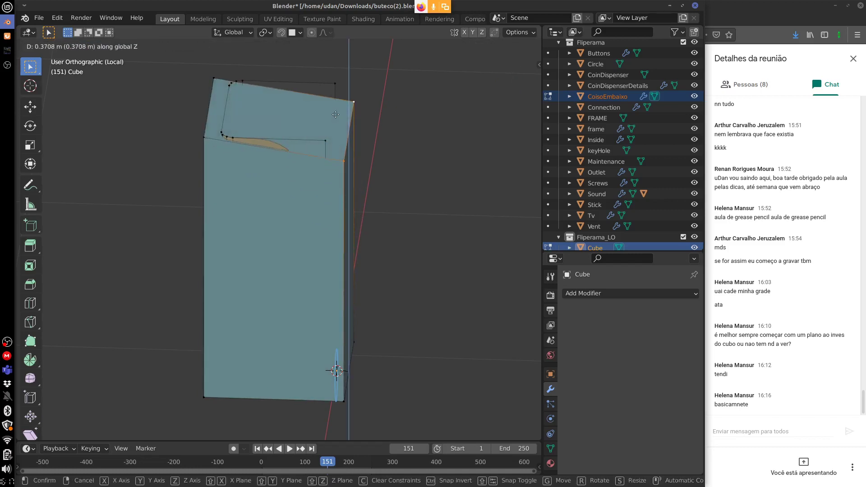
left_click(335, 120)
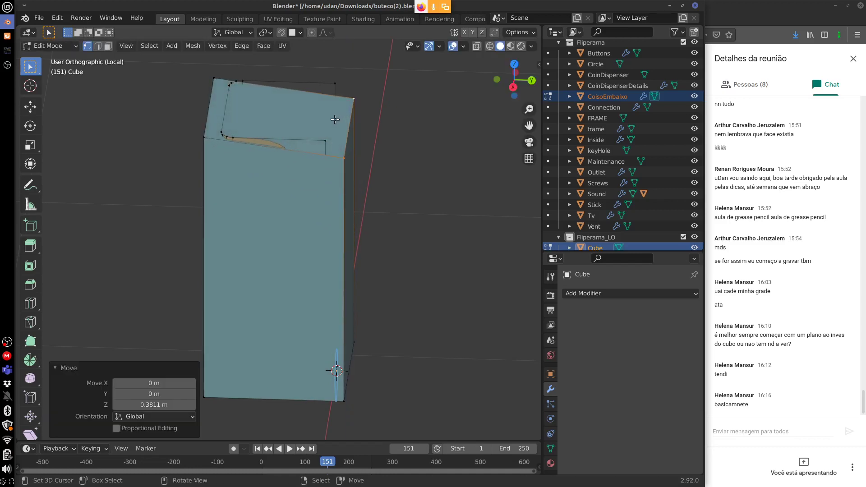
Switch to face selection and delete the cube's top, back and bottom faces, leaving the front and side walls.
left_click(109, 46)
right_click(297, 129)
middle_click_drag(347, 156, 307, 152)
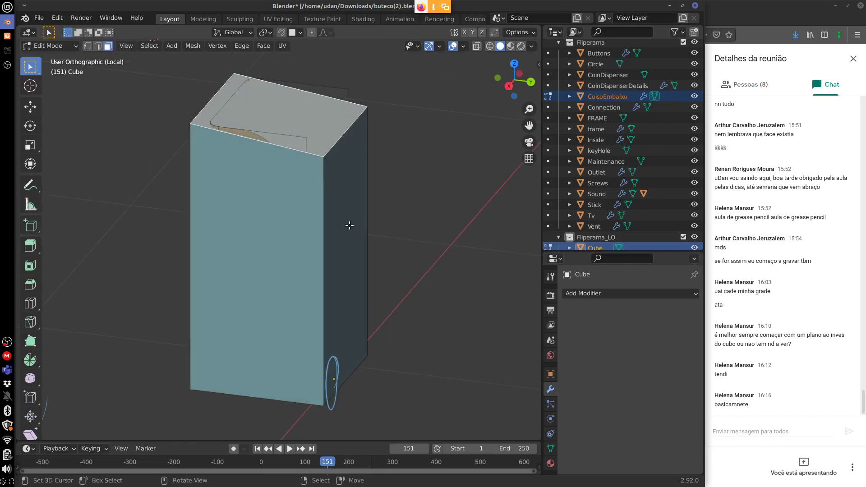
right_click(347, 233, "shift")
middle_click_drag(346, 232, 243, 332)
key("x")
left_click(297, 318)
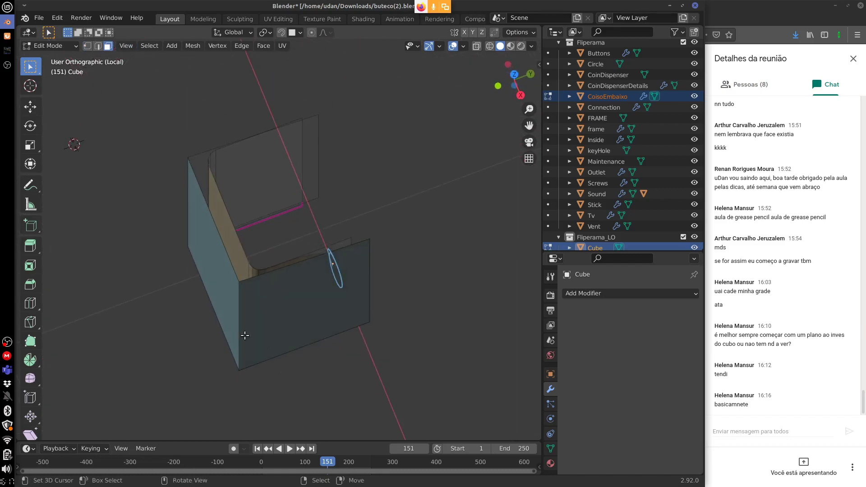
Scale the whole linked shell to 0.969 overall and to about 0.80 along Y, and exit local view.
left_click(244, 331)
key("ctrl+l")
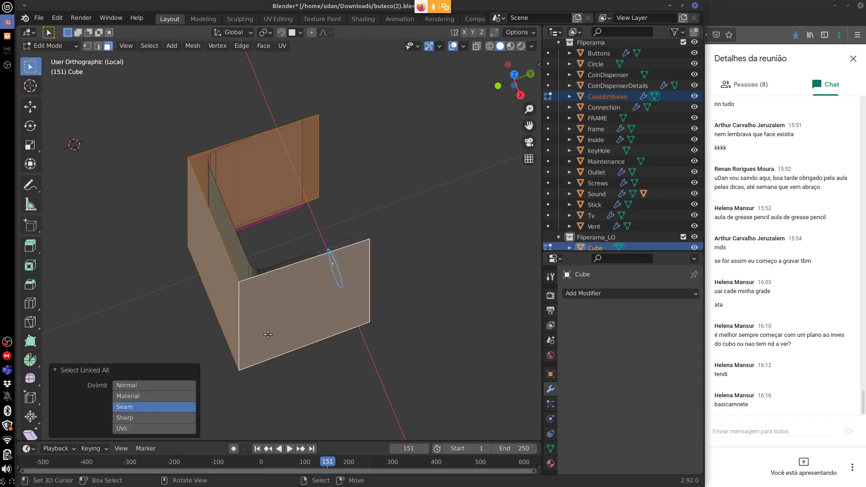
key("s")
left_click(335, 309)
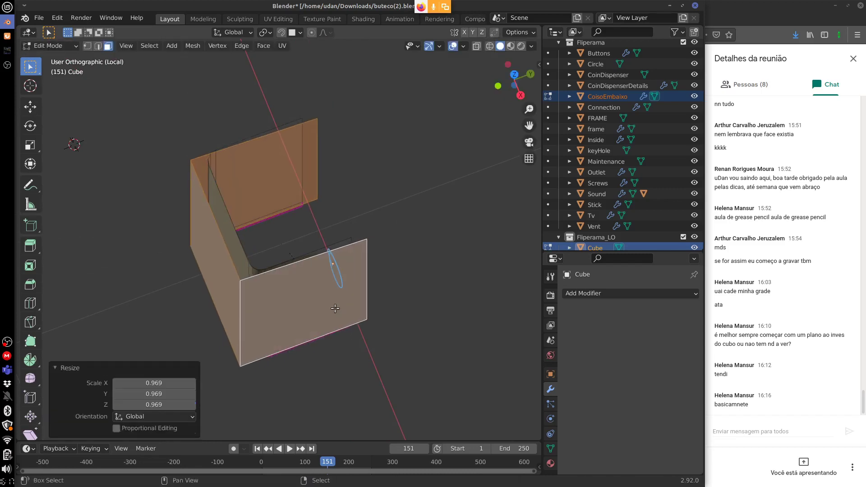
key("s")
key("y")
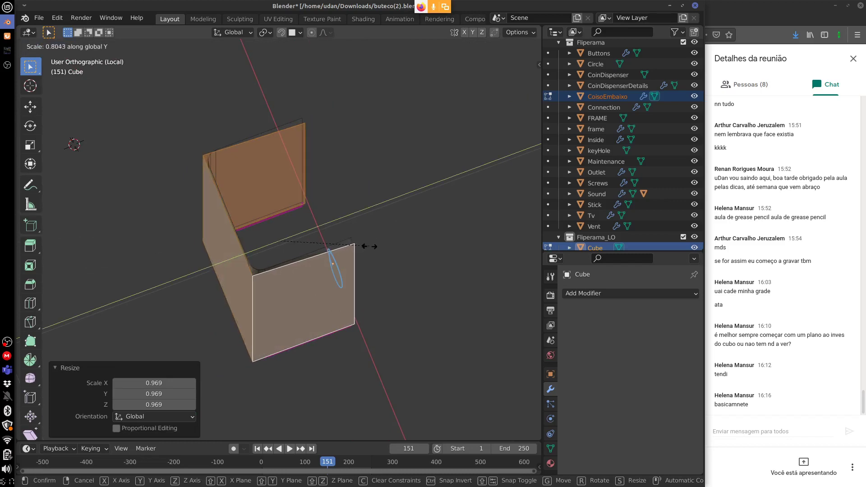
left_click(369, 246)
middle_click_drag(369, 246, 378, 204)
key("KP_Divide")
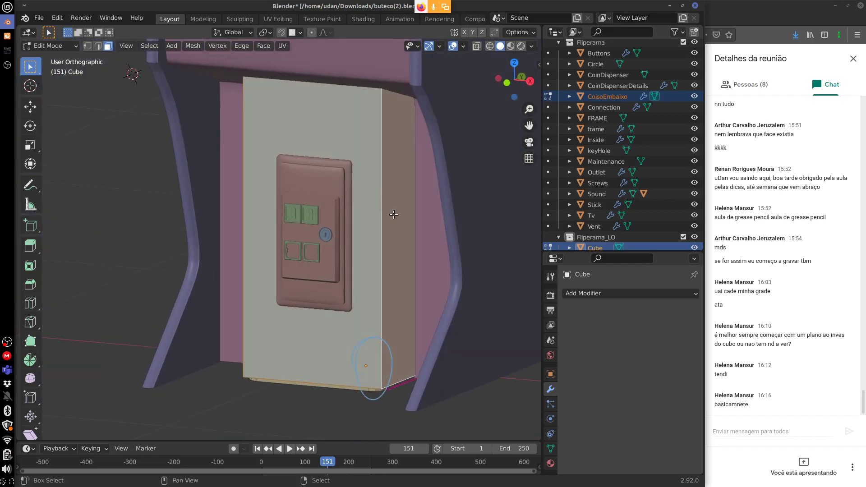
Duplicate the column shell in place and move the copy about -0.042 m along Y, in front of the original.
key("g")
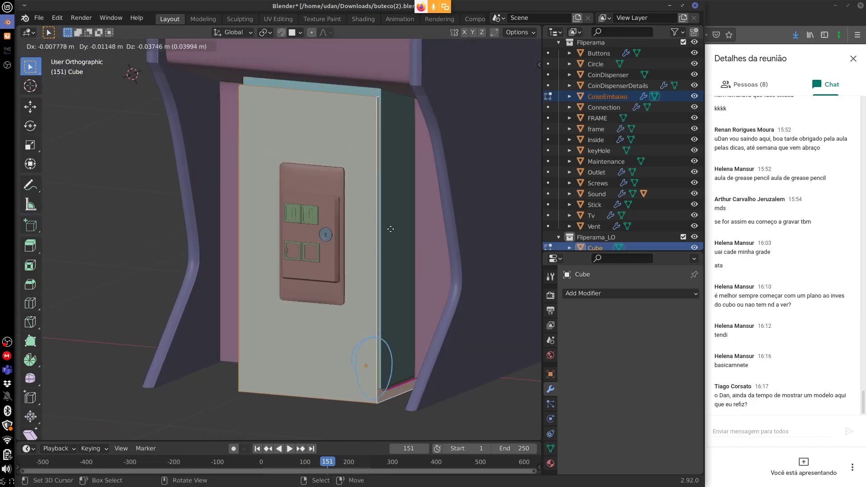
right_click(391, 229)
middle_click_drag(389, 227, 406, 209)
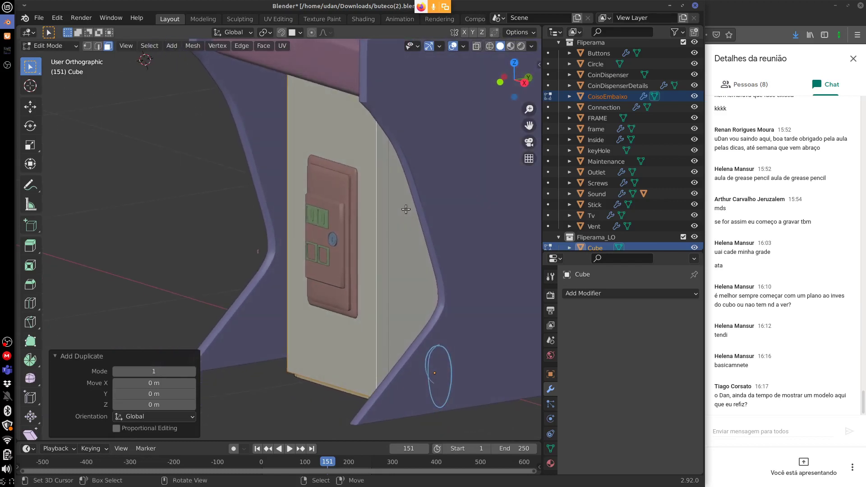
key("g")
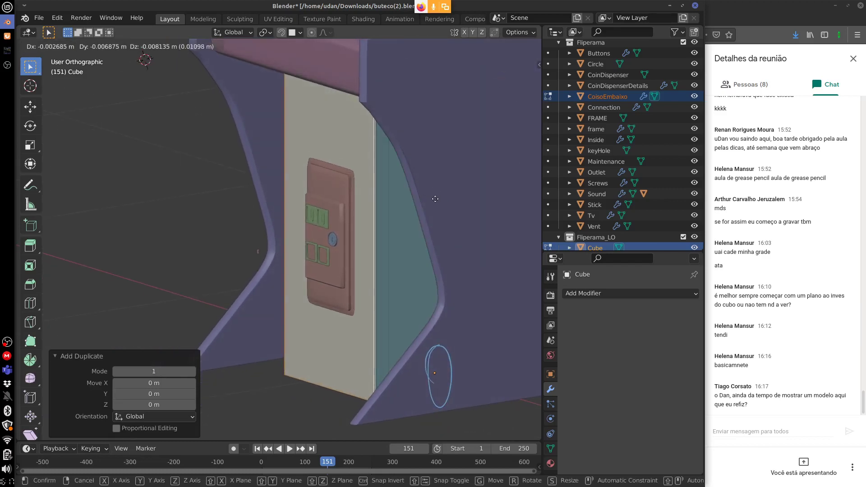
key("y")
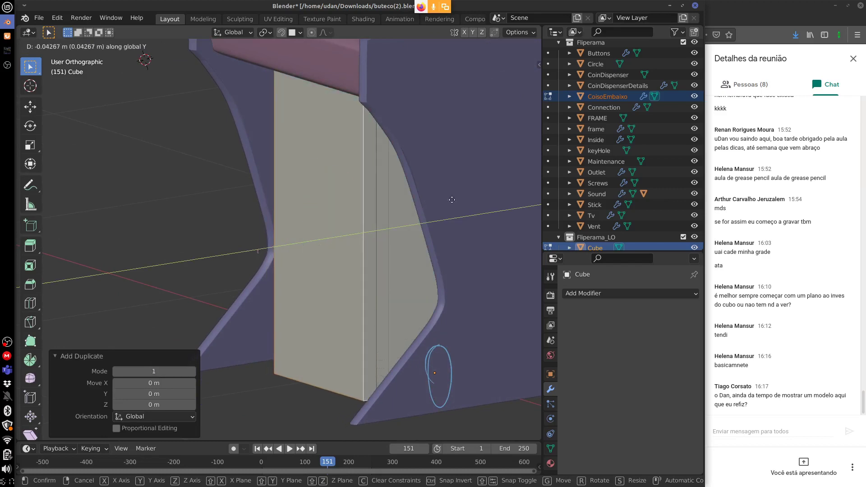
left_click(419, 225)
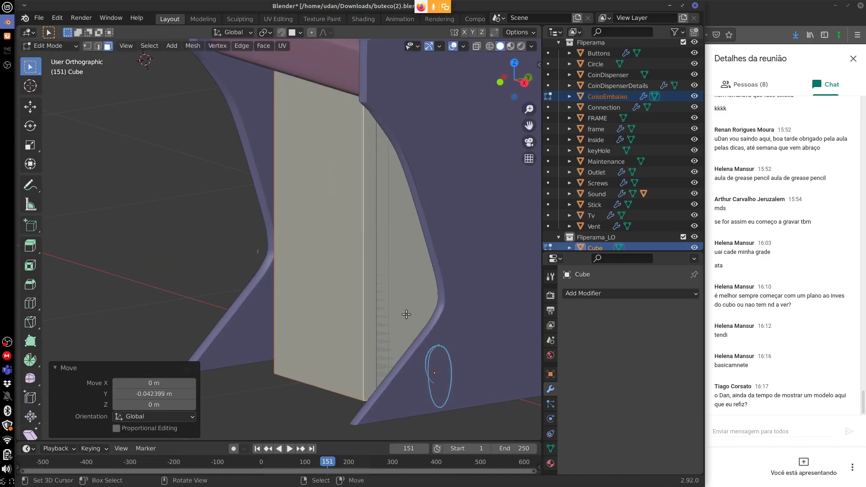
Scale the duplicated shell to 0.768 and move it about -0.039 m along Y to cover the coin dispenser panel.
key("s")
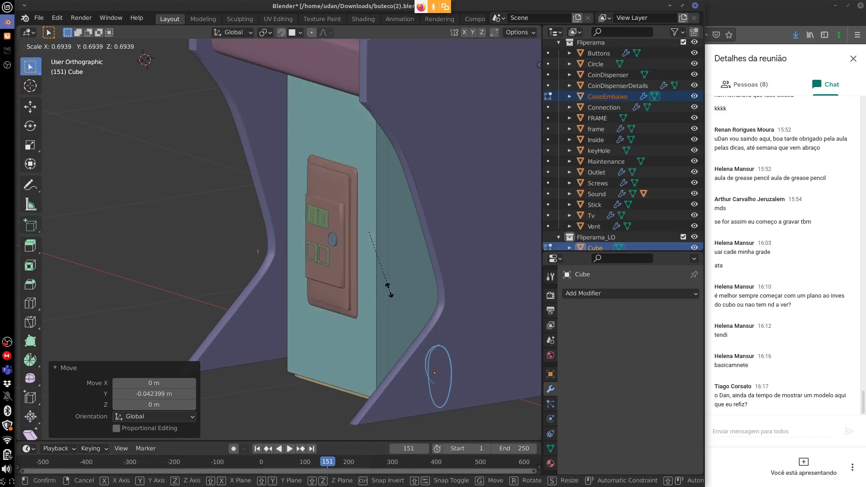
left_click(393, 295)
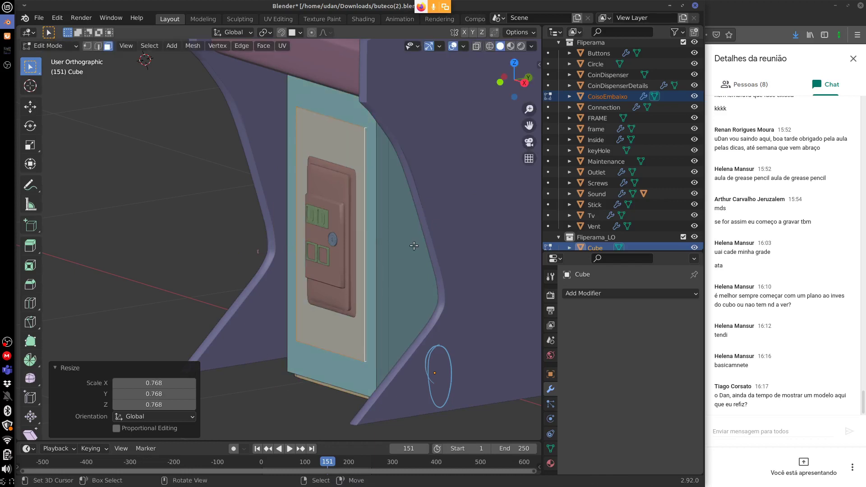
key("g")
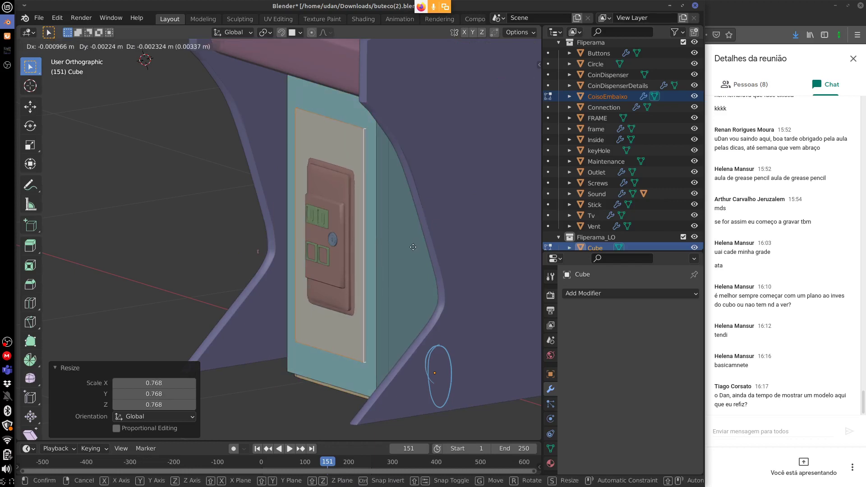
key("y")
left_click(387, 316)
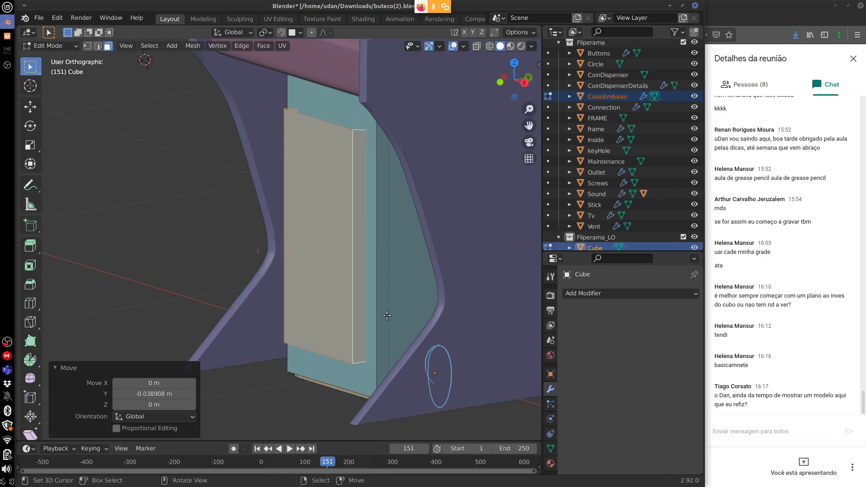
Scale the duplicated coin panel shell to 0.713 and move it about -0.027 m along Y.
key("s")
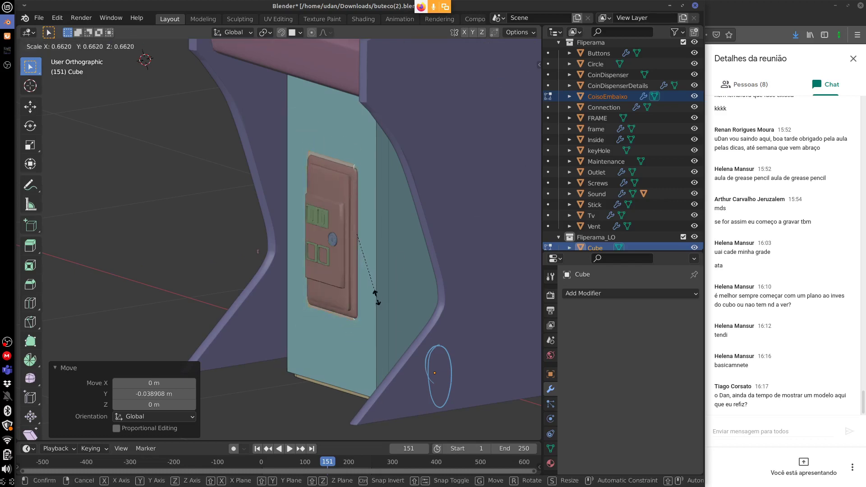
left_click(378, 299)
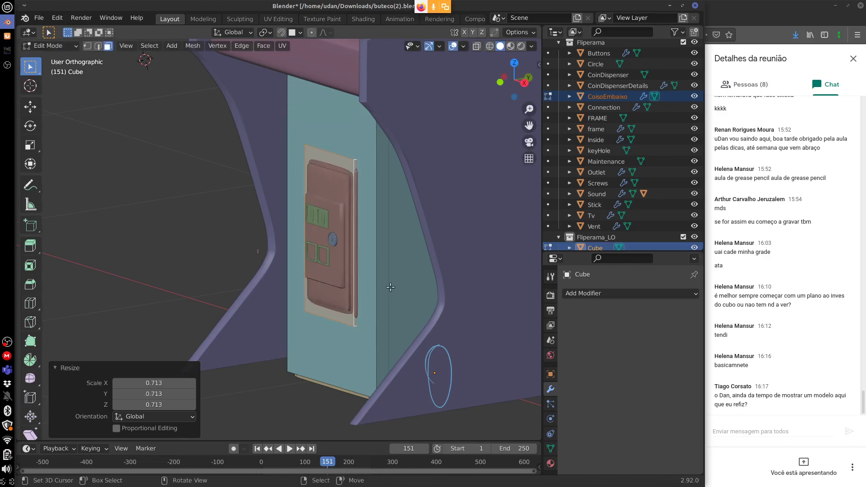
key("g")
key("z")
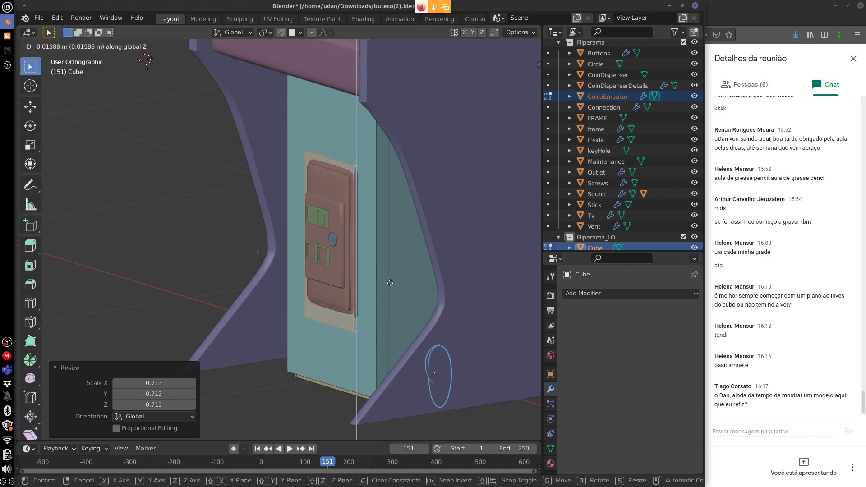
key("y")
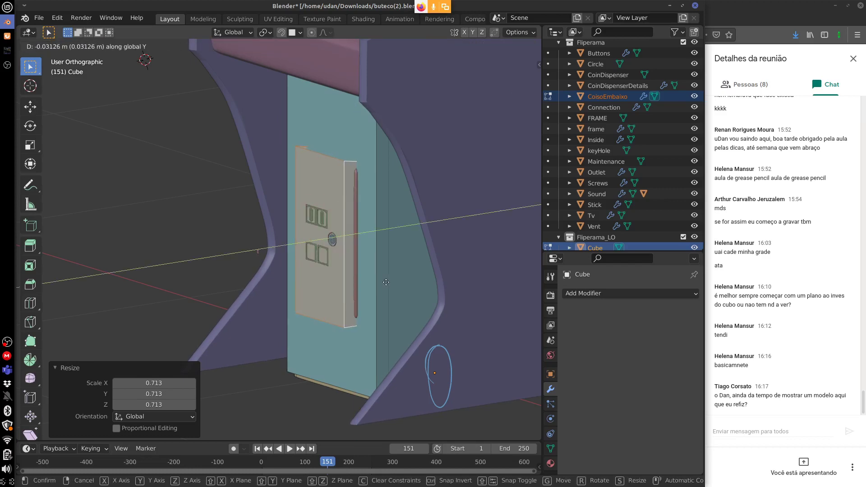
left_click(399, 279)
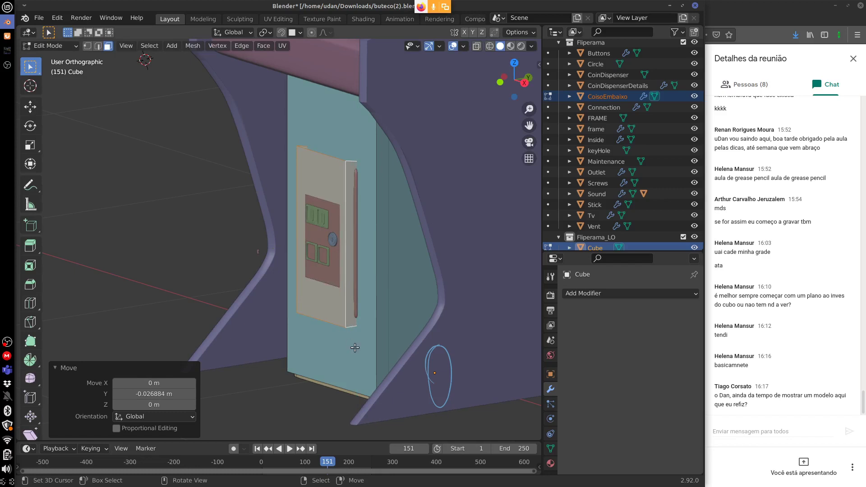
Scale the coin panel shell to about 0.92 along Z to match the detailed dispenser's height.
key("s")
key("z")
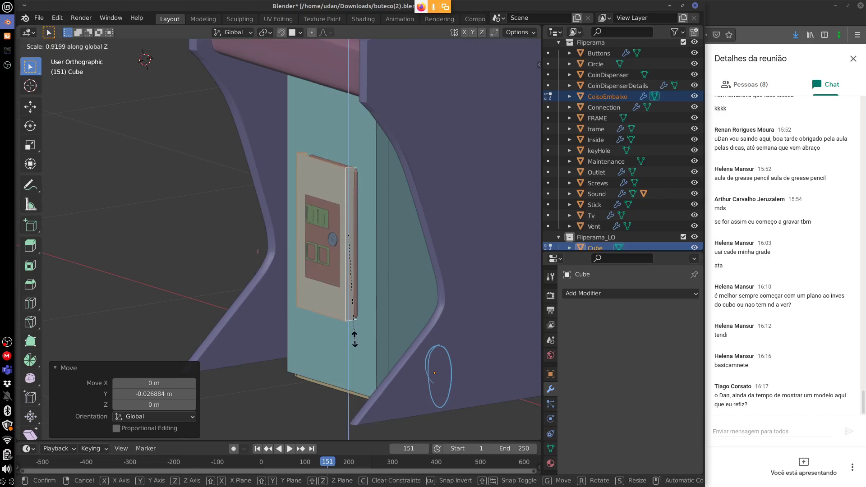
left_click(354, 339)
Select the coin panel's linked geometry by one of its edges, shift it slightly along X to align it with the dispenser, and exit Edit Mode.
middle_click_drag(370, 303, 331, 169)
left_click(328, 166)
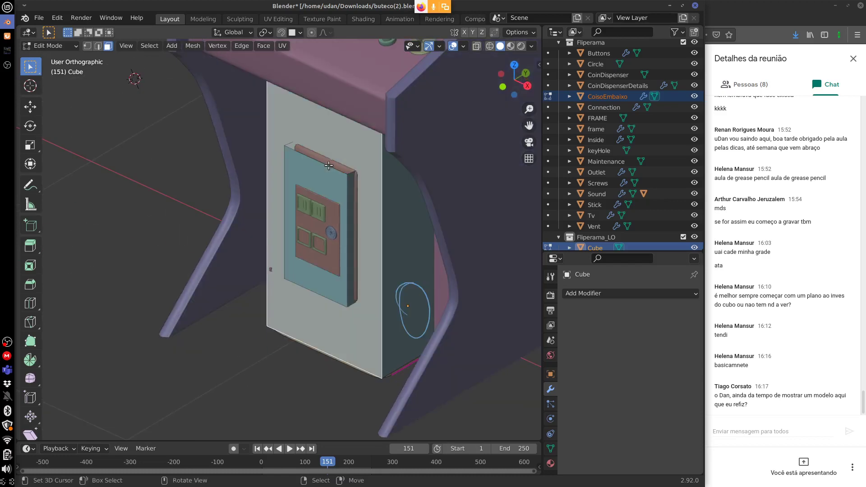
left_click(318, 164)
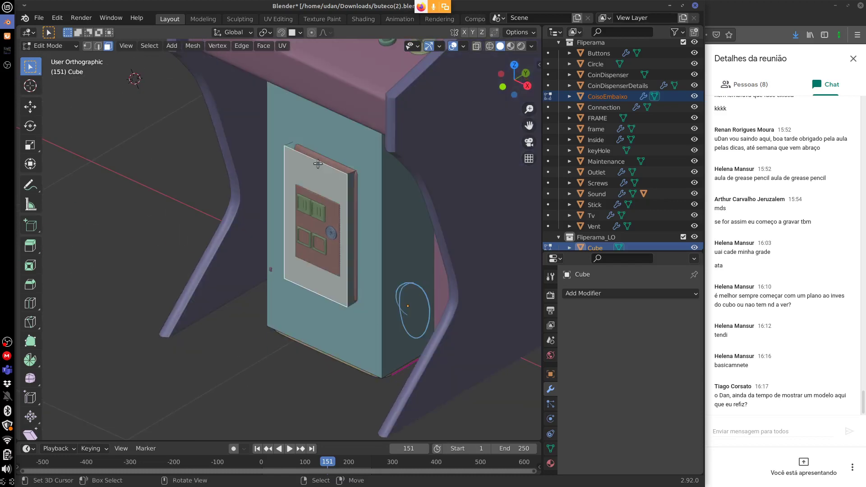
left_click(99, 46)
left_click(319, 160)
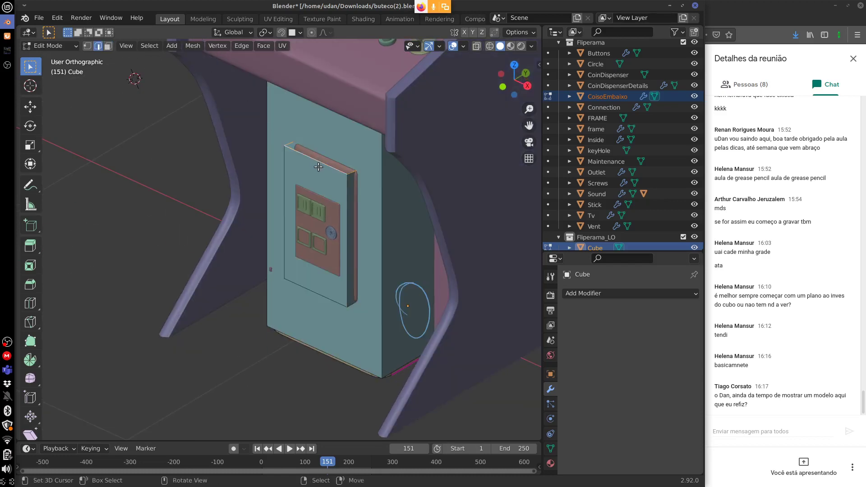
mouse_move(335, 203)
left_mouse_down("alt")
mouse_move(339, 188)
mouse_move(338, 201)
left_mouse_up("alt")
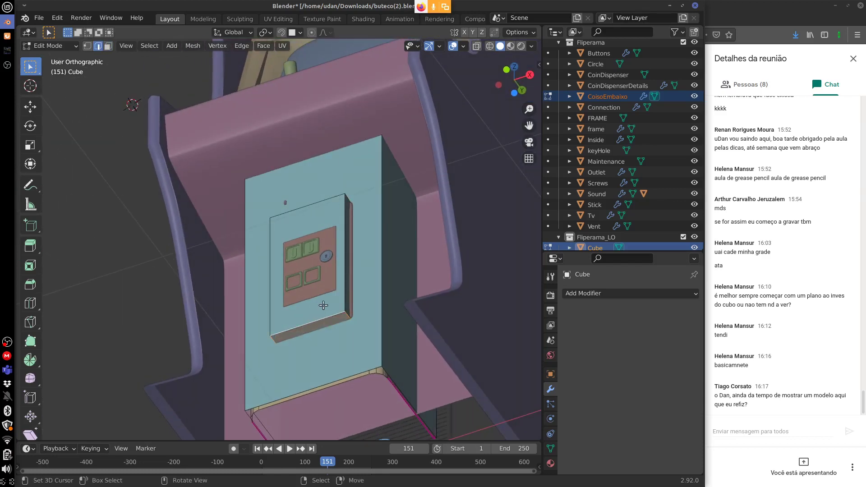
key("ctrl+l")
left_click_drag(334, 305, 355, 318, "alt")
key("g")
key("x")
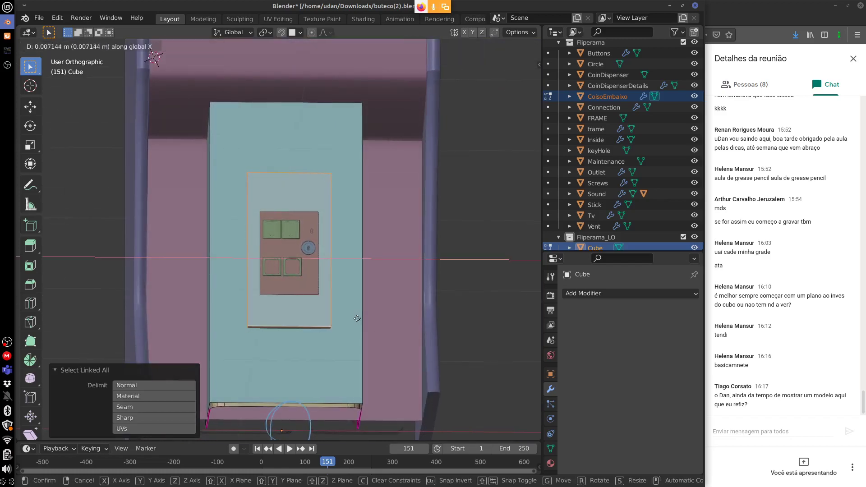
left_click(353, 321)
middle_click_drag(357, 314, 375, 272)
key("Tab")
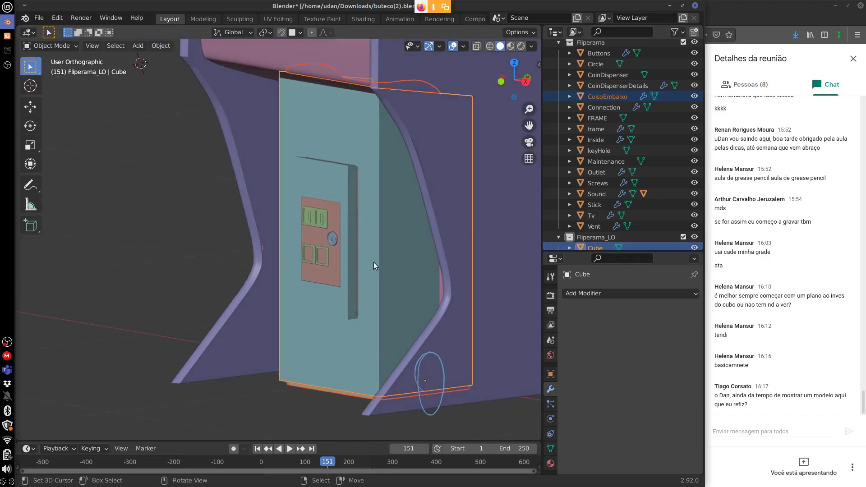
key("Tab")
key("Tab")
Exclude the detailed Fliperama collection from the view layer and unhide all objects of the low-poly cabinet.
scroll(379, 277, "down", 7)
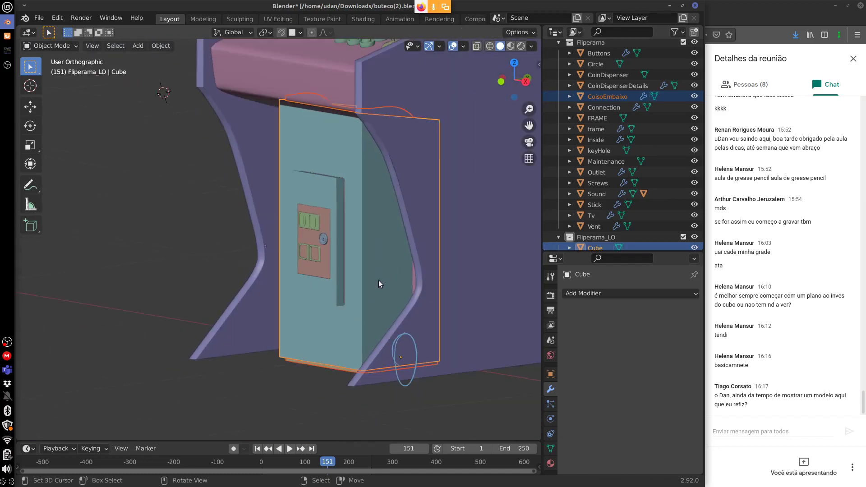
middle_click_drag(397, 272, 479, 250)
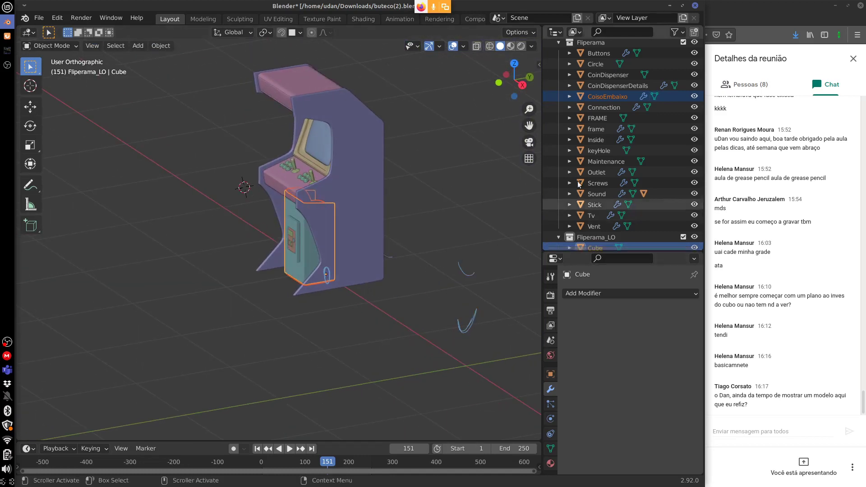
scroll(697, 118, "up", 2)
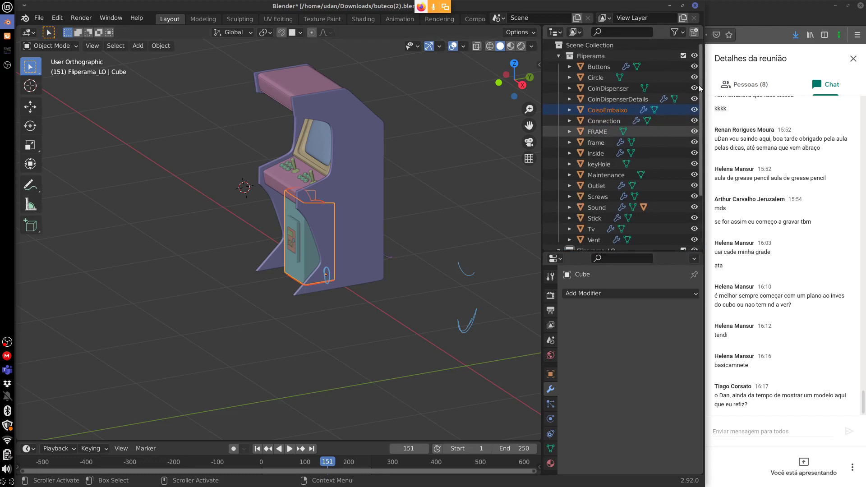
left_click(683, 55)
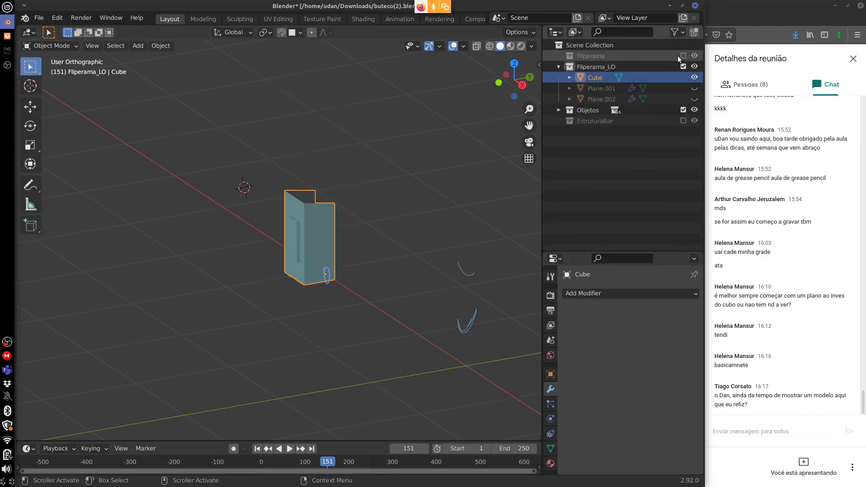
key("alt+h")
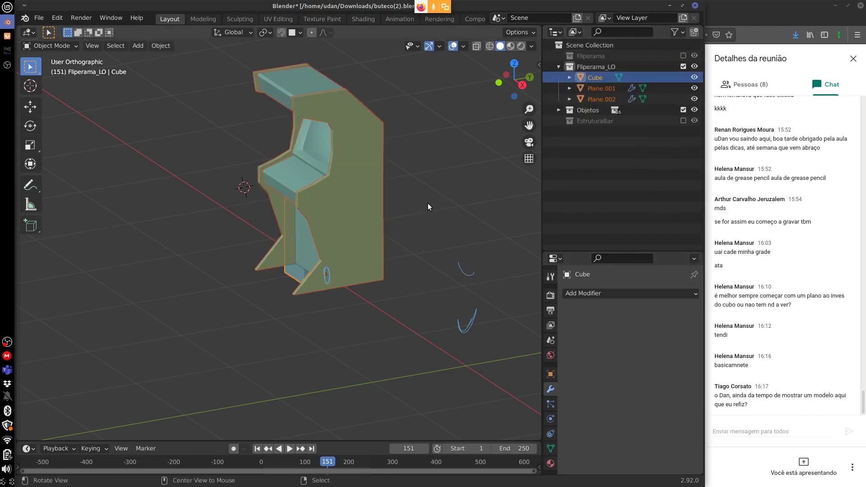
middle_click_drag(427, 203, 348, 247)
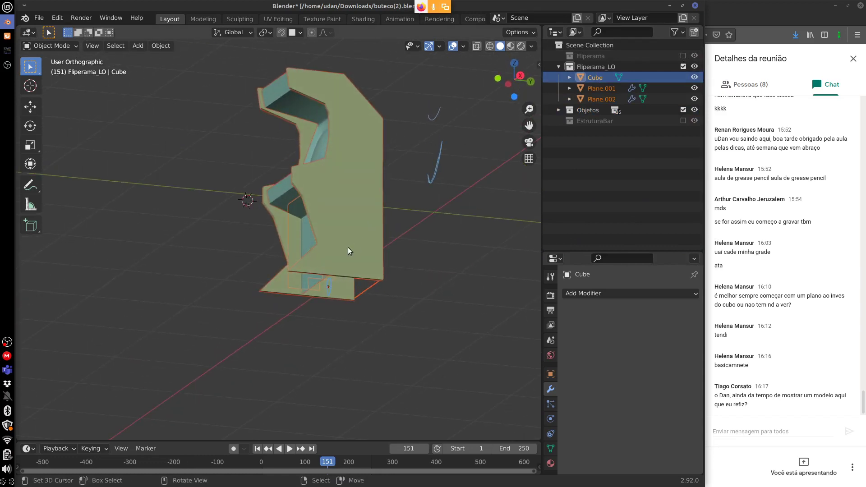
Turn off the In Front viewport display for Plane.001 and Plane.002.
left_click(277, 191)
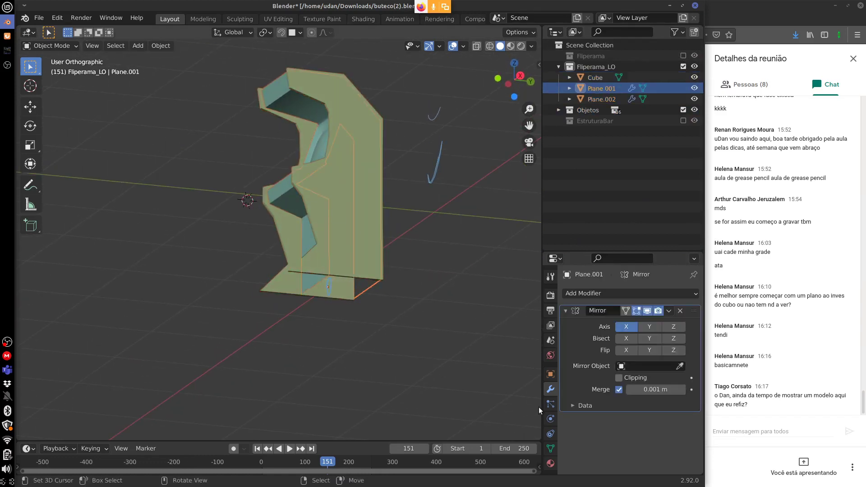
left_click(551, 374)
left_click(619, 470)
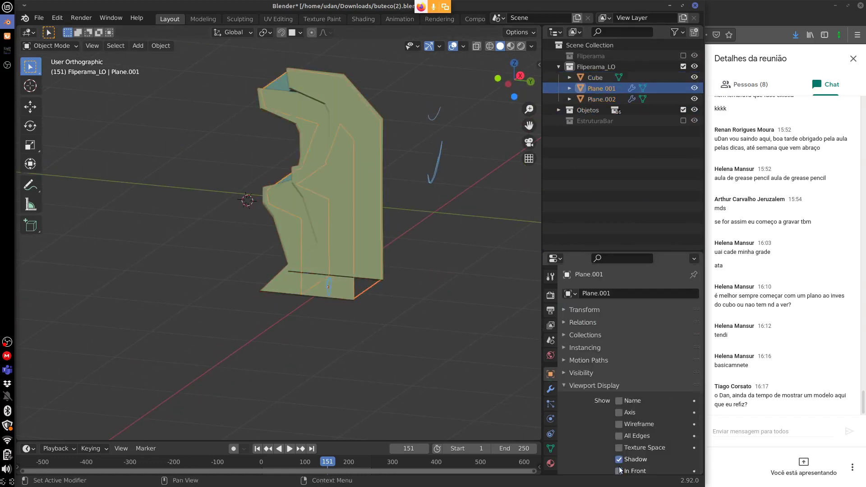
left_click(379, 257)
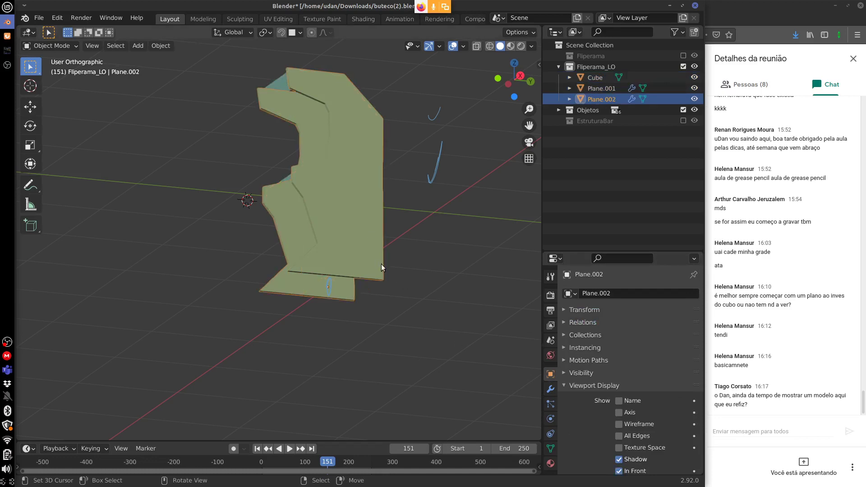
left_click(619, 470)
Check the low-poly cabinet from the front, side and back, and include the detailed Fliperama collection in the view layer again.
middle_click_drag(519, 393, 283, 313)
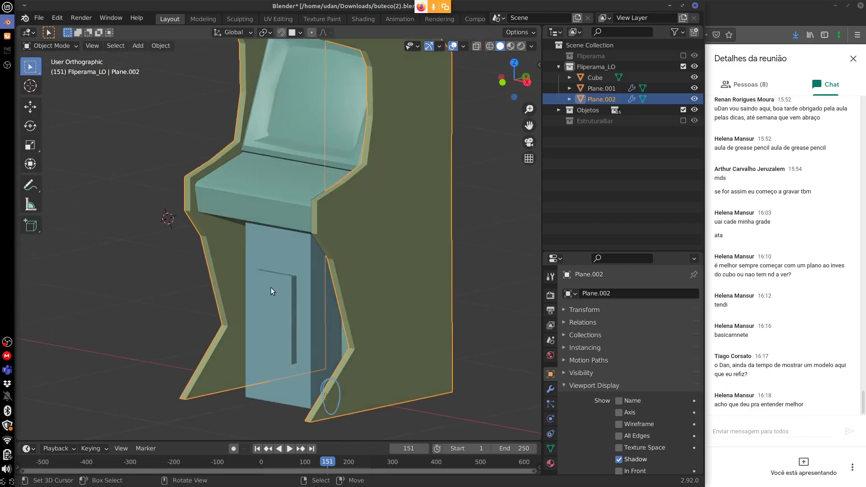
middle_click_drag(273, 279, 324, 207)
left_click(321, 206)
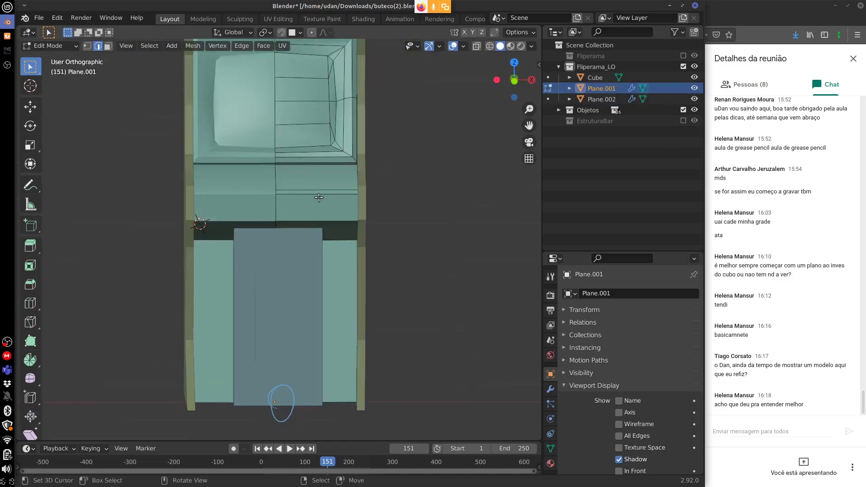
middle_click_drag(319, 206, 337, 223)
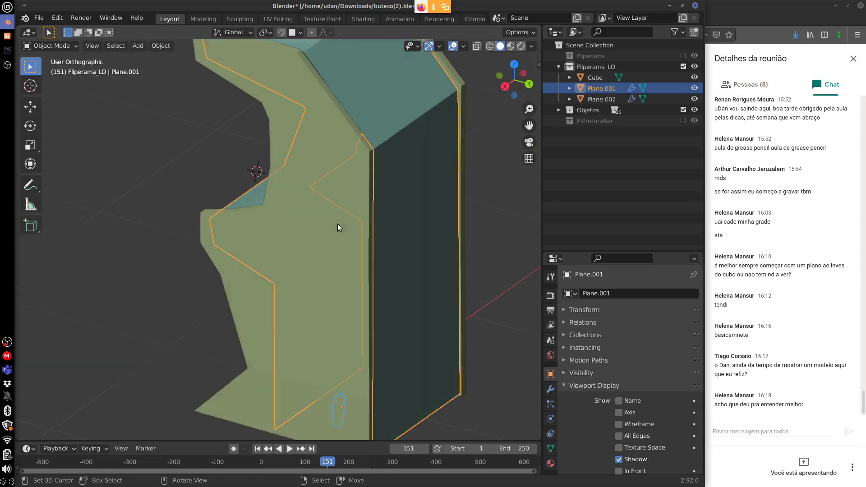
middle_click_drag(380, 412, 456, 325)
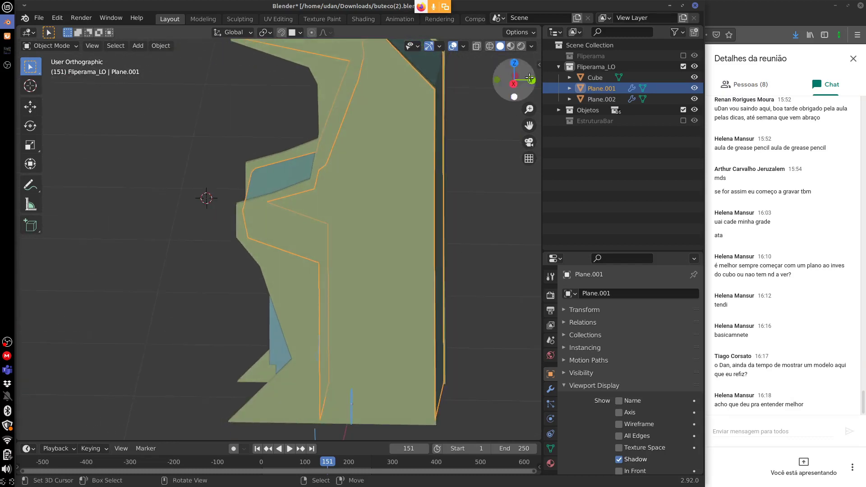
left_click(683, 55)
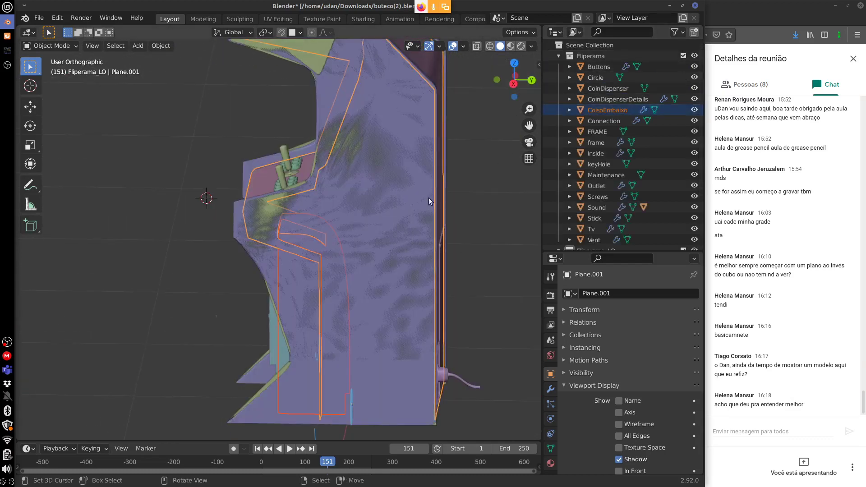
Annotate the power outlet and its cable at the back of the cabinet, undoing the last two actions.
middle_click_drag(429, 197, 439, 247)
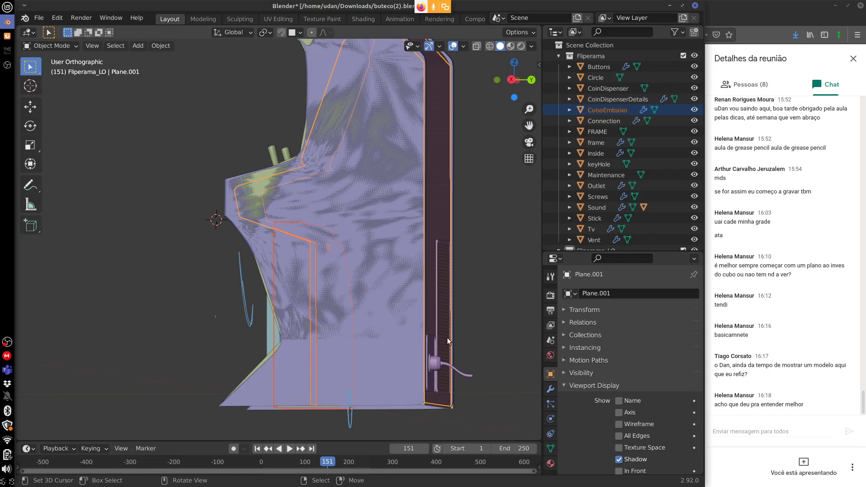
mouse_move(448, 342)
left_mouse_down()
mouse_move(445, 377)
mouse_move(471, 352)
left_mouse_up()
key("ctrl+z")
key("ctrl+z")
middle_click_drag(323, 251, 337, 202)
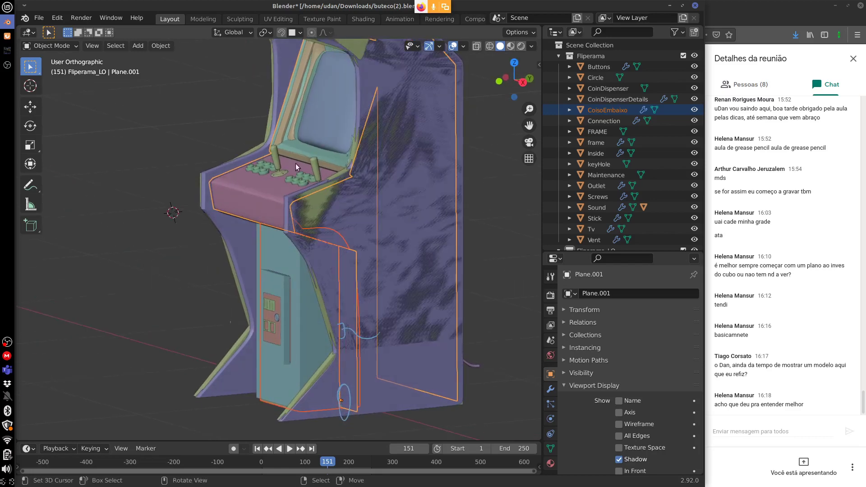
Outline the right-hand joystick on the control panel with freehand annotation strokes.
mouse_move(296, 165)
middle_mouse_down()
mouse_move(322, 173)
mouse_move(249, 155)
mouse_move(272, 124)
mouse_move(258, 179)
mouse_move(291, 158)
mouse_move(312, 180)
mouse_move(322, 175)
mouse_move(312, 176)
mouse_move(299, 158)
mouse_move(316, 163)
mouse_move(317, 178)
mouse_move(302, 181)
middle_mouse_up()
scroll(318, 174, "down", 4)
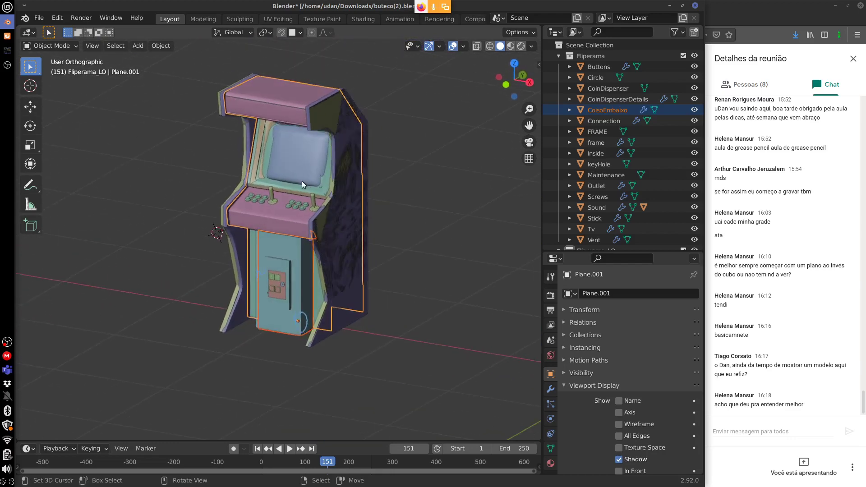
scroll(304, 180, "up", 2)
scroll(304, 180, "up", 5)
middle_click_drag(339, 130, 366, 104)
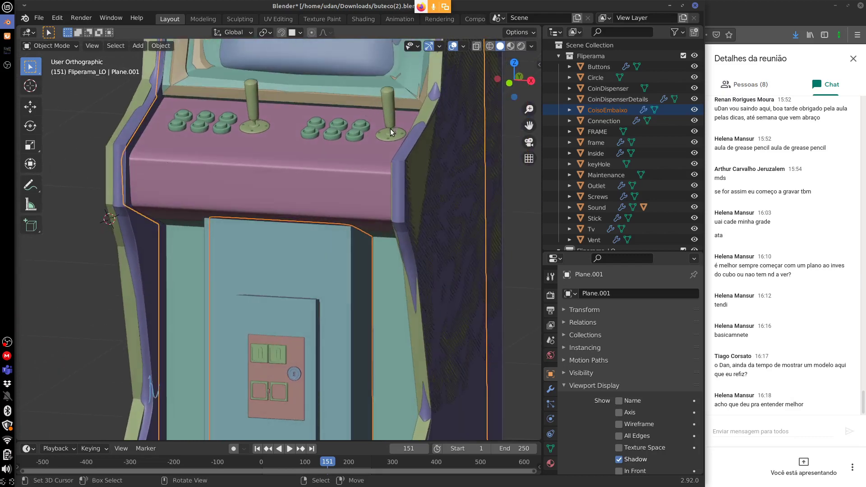
left_click_drag(390, 129, 384, 92)
left_click_drag(389, 131, 387, 132)
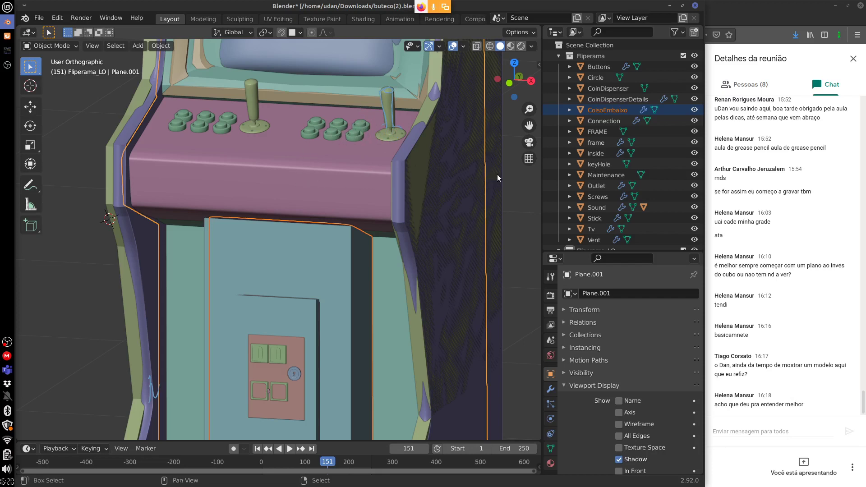
Sketch a tapered joystick with a narrow stem as an annotation in the empty space beside the cabinet, and erase the sketch.
middle_click_drag(497, 175, 375, 218, "shift")
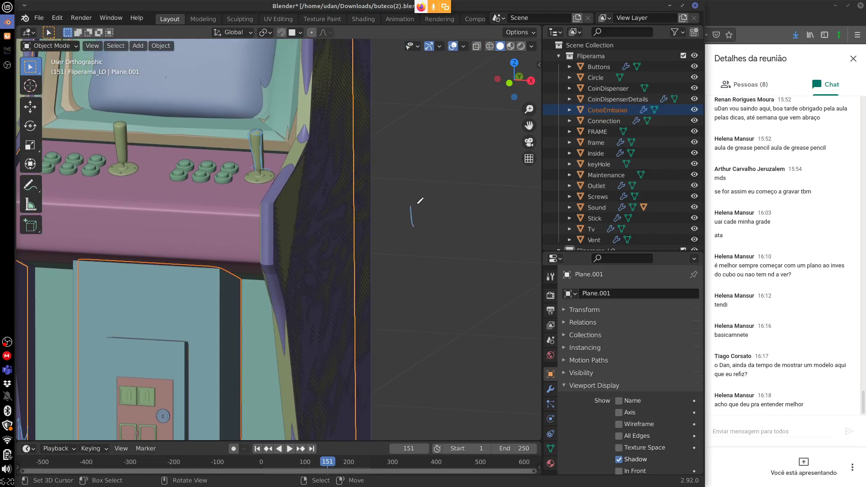
left_click_drag(425, 189, 470, 179)
mouse_move(414, 190)
right_mouse_down()
mouse_move(469, 178)
mouse_move(475, 211)
right_mouse_up()
mouse_move(432, 240)
left_mouse_down()
mouse_move(418, 160)
mouse_move(442, 147)
left_mouse_up()
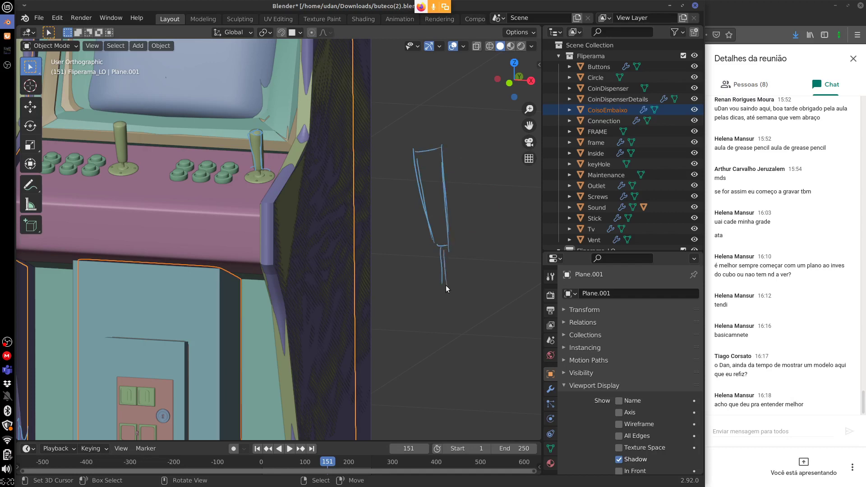
left_click_drag(447, 294, 436, 178, "ctrl")
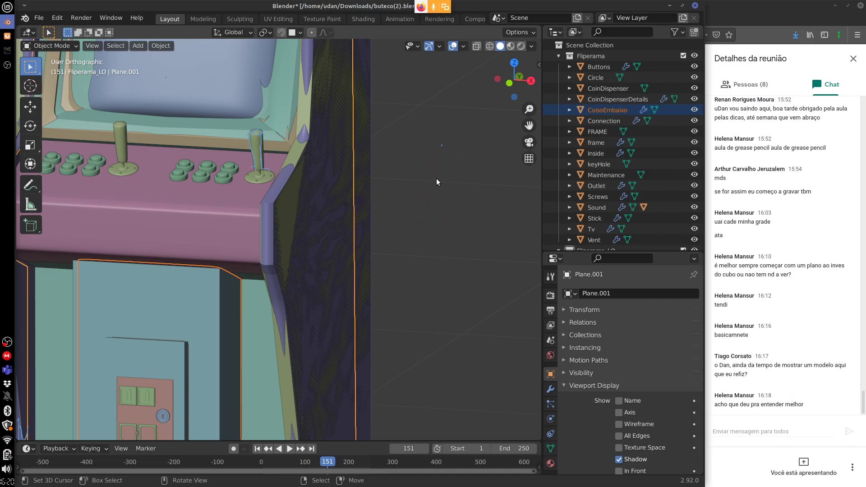
mouse_move(356, 215)
middle_mouse_down()
mouse_move(340, 245)
mouse_move(282, 234)
mouse_move(362, 201)
middle_mouse_up()
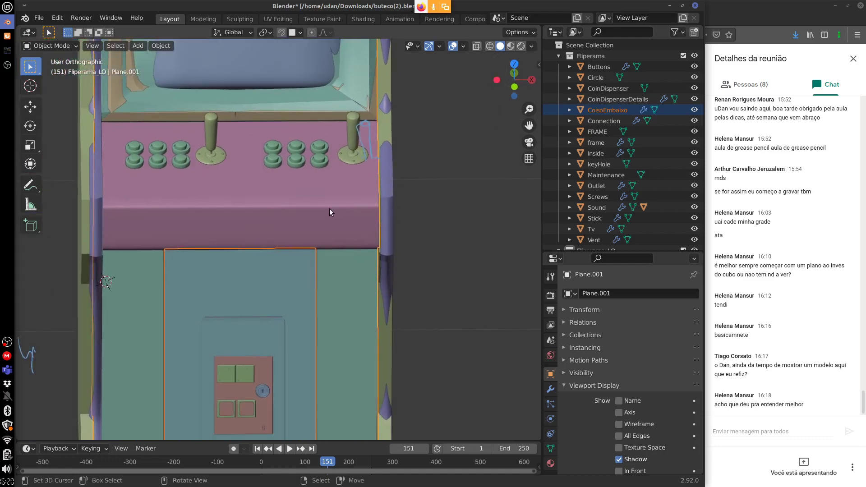
Inspect the arcade buttons' mesh on the control panel and view the whole cabinet from a front angle.
left_click(308, 165)
key("Tab")
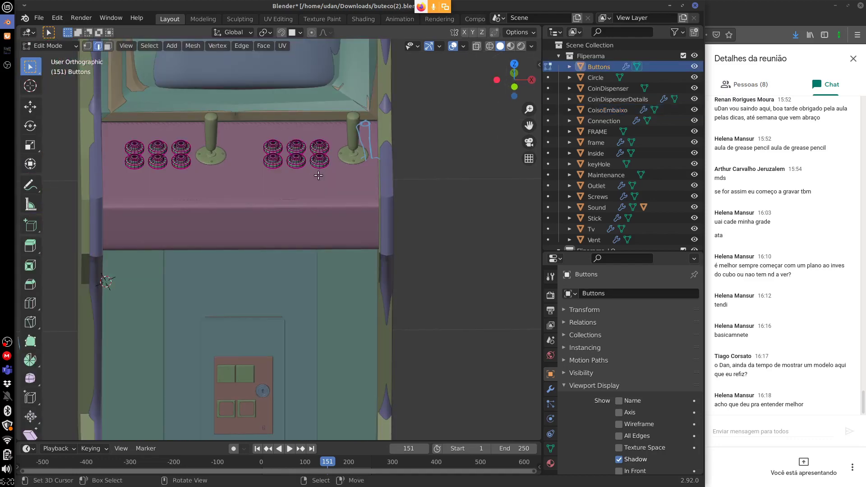
key("Tab")
middle_click_drag(396, 188, 421, 202, "shift")
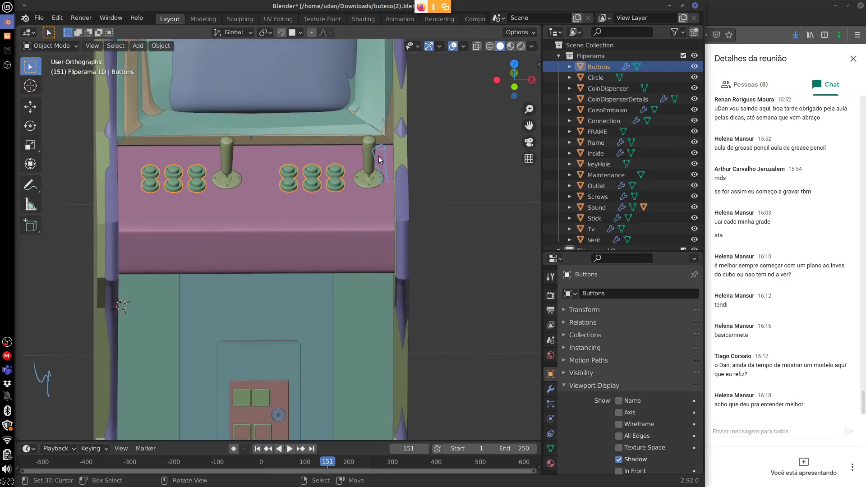
right_click_drag(377, 137, 392, 185)
scroll(388, 171, "down", 6)
middle_click_drag(386, 174, 326, 194)
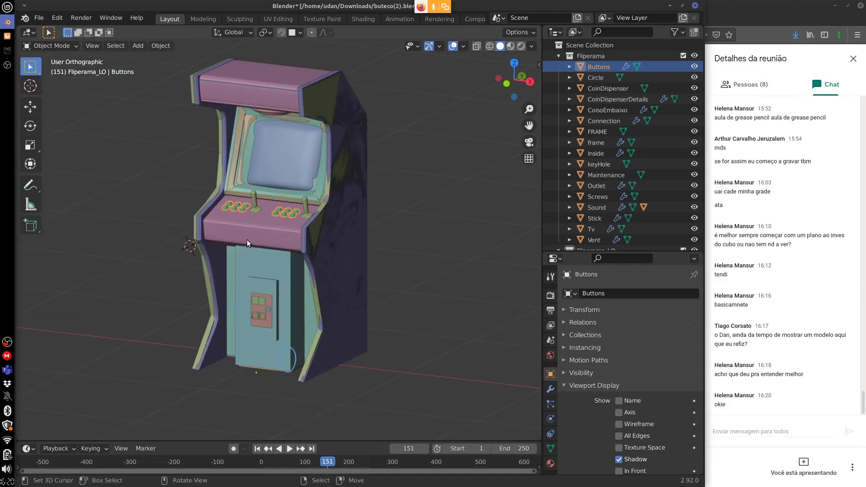
middle_click_drag(281, 309, 318, 290)
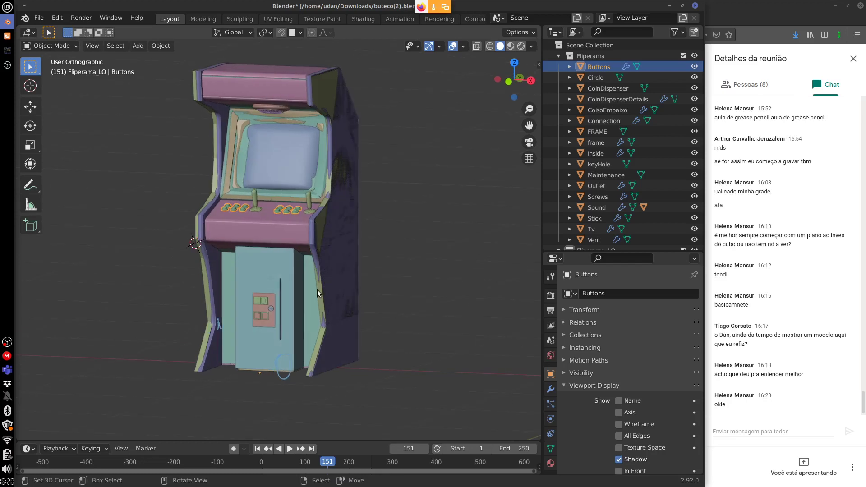
Isolate the low-poly front column in local view to examine its shape, and return to the full cabinet.
left_click(284, 297)
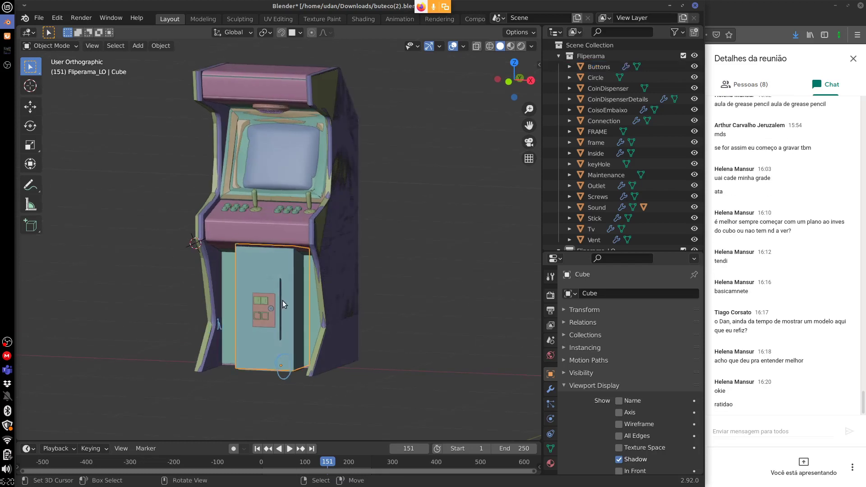
key("KP_Divide")
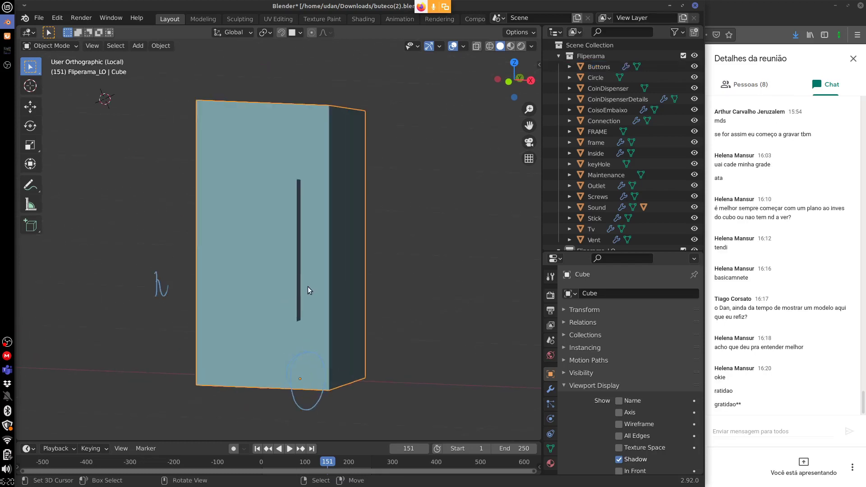
middle_click_drag(308, 286, 214, 304)
key("KP_Divide")
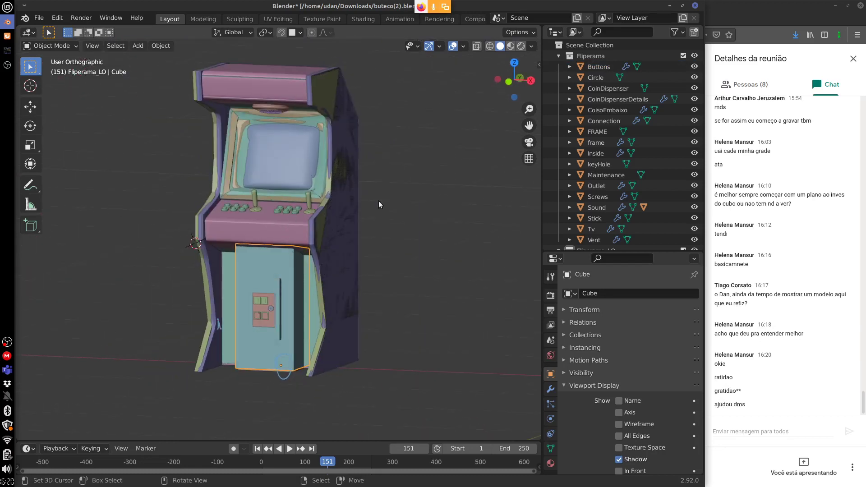
Exclude the detailed Fliperama collection from the view layer and check the low-poly cabinet from the front and side.
left_click(683, 55)
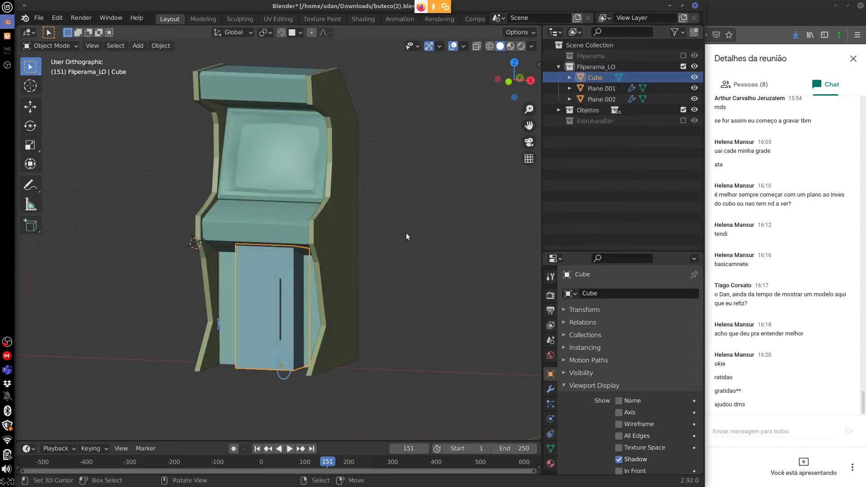
middle_click_drag(378, 249, 285, 259)
mouse_move(222, 190)
left_mouse_down()
mouse_move(408, 252)
mouse_move(315, 112)
left_mouse_up()
mouse_move(303, 327)
left_mouse_down()
mouse_move(399, 276)
mouse_move(405, 281)
mouse_move(420, 155)
mouse_move(289, 64)
mouse_move(240, 166)
mouse_move(230, 249)
mouse_move(287, 342)
mouse_move(205, 150)
mouse_move(274, 84)
left_mouse_up()
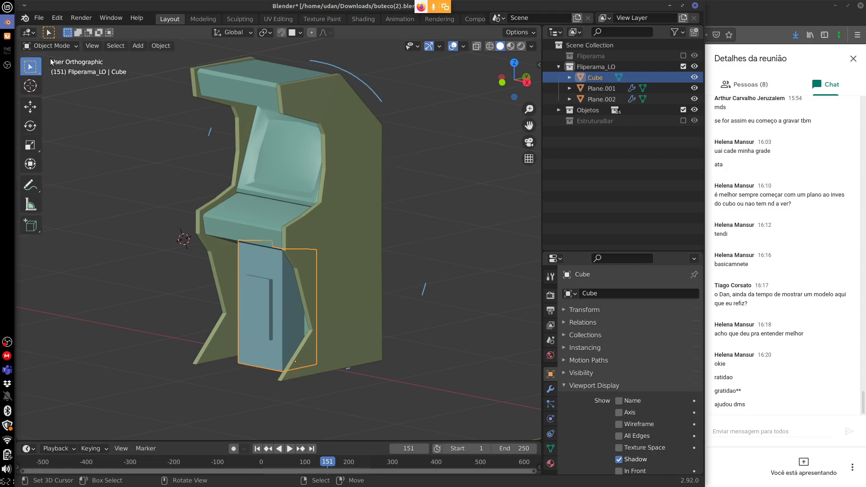
left_click(7, 65)
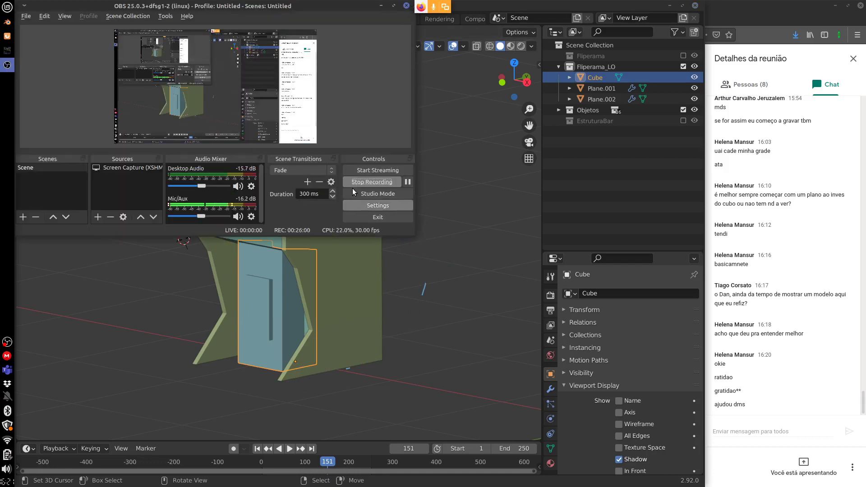